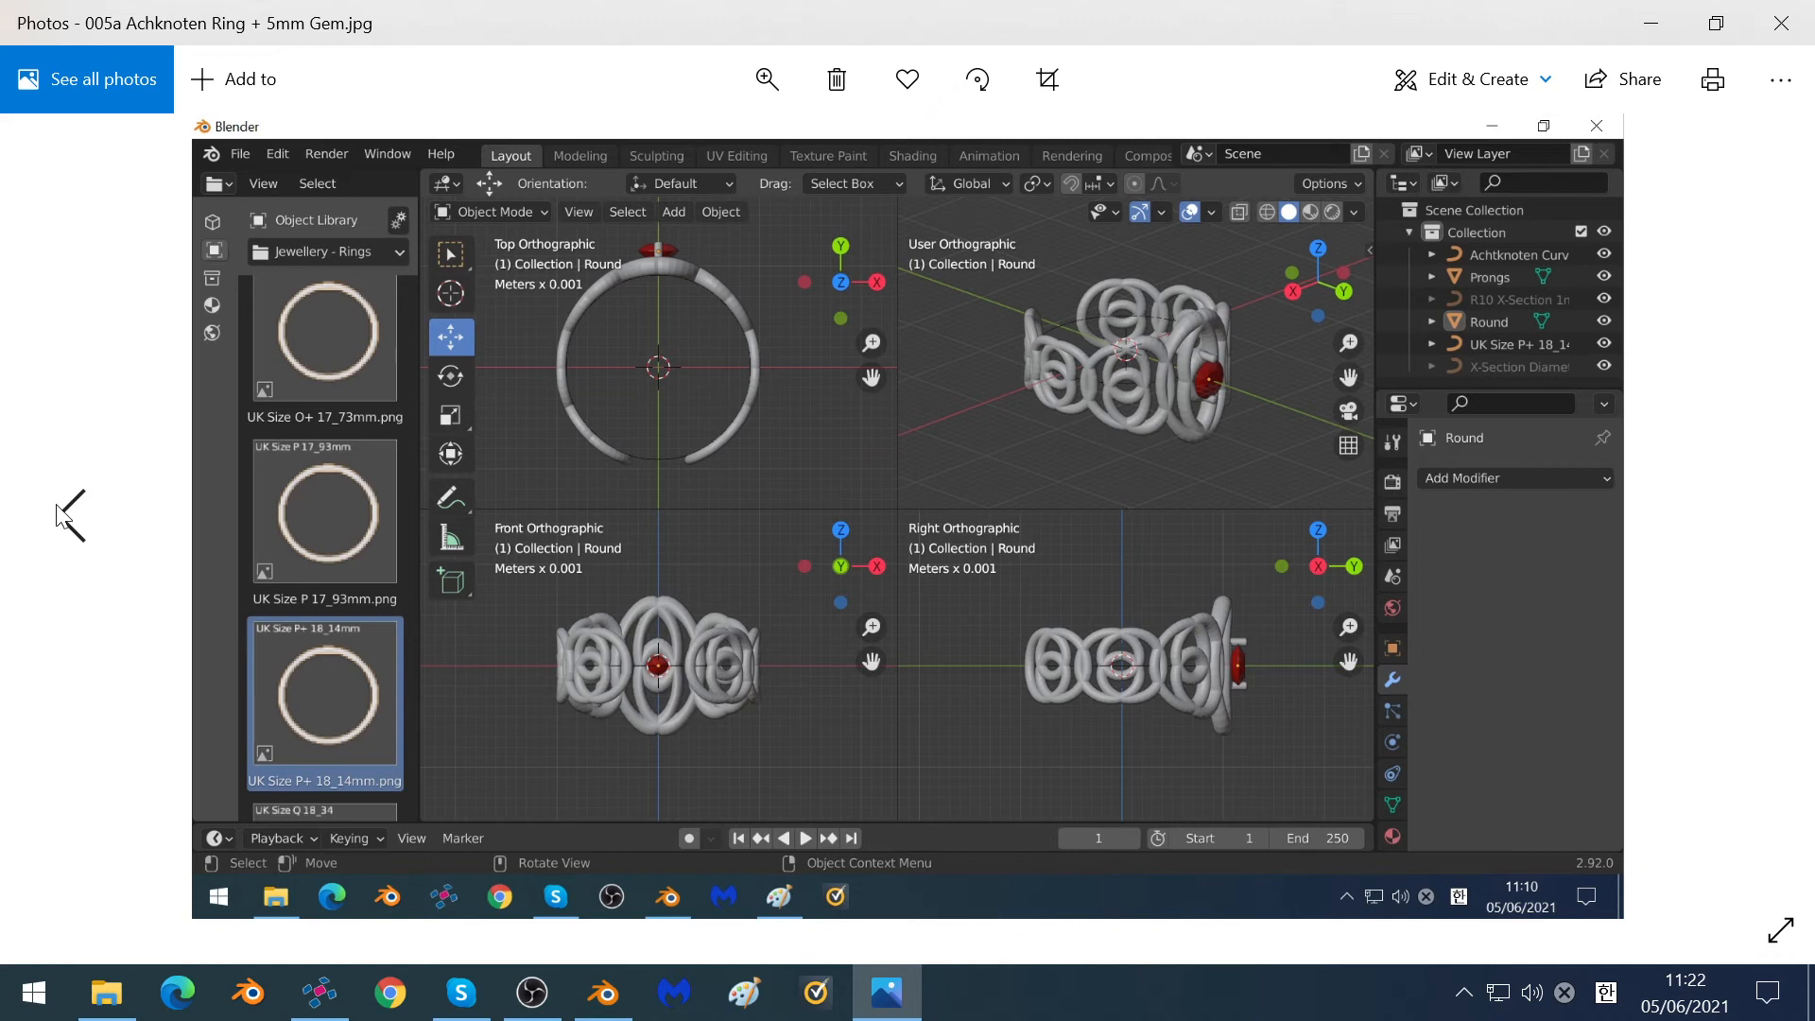
Switch to Blender and add Achtknoten Curve Ring 15mm (002) to the scene from the Jewellery - Rings object library.
left_click(68, 515)
left_click(605, 993)
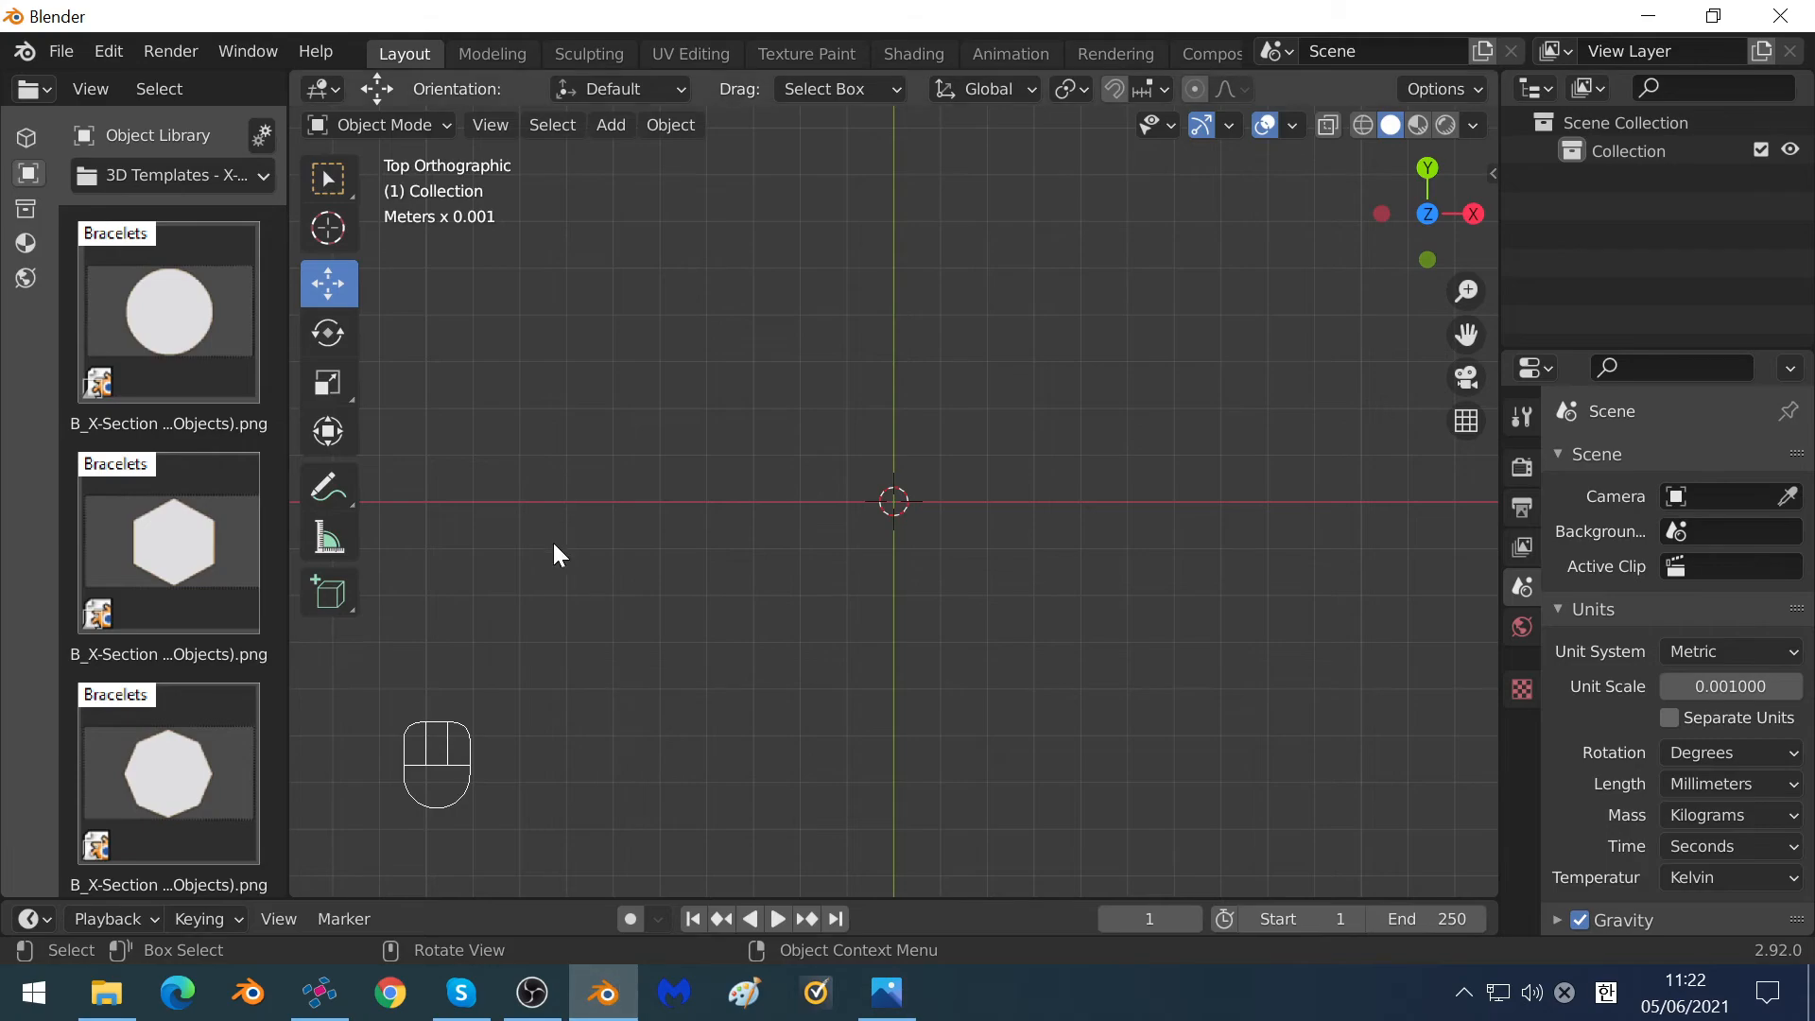
left_click(166, 180)
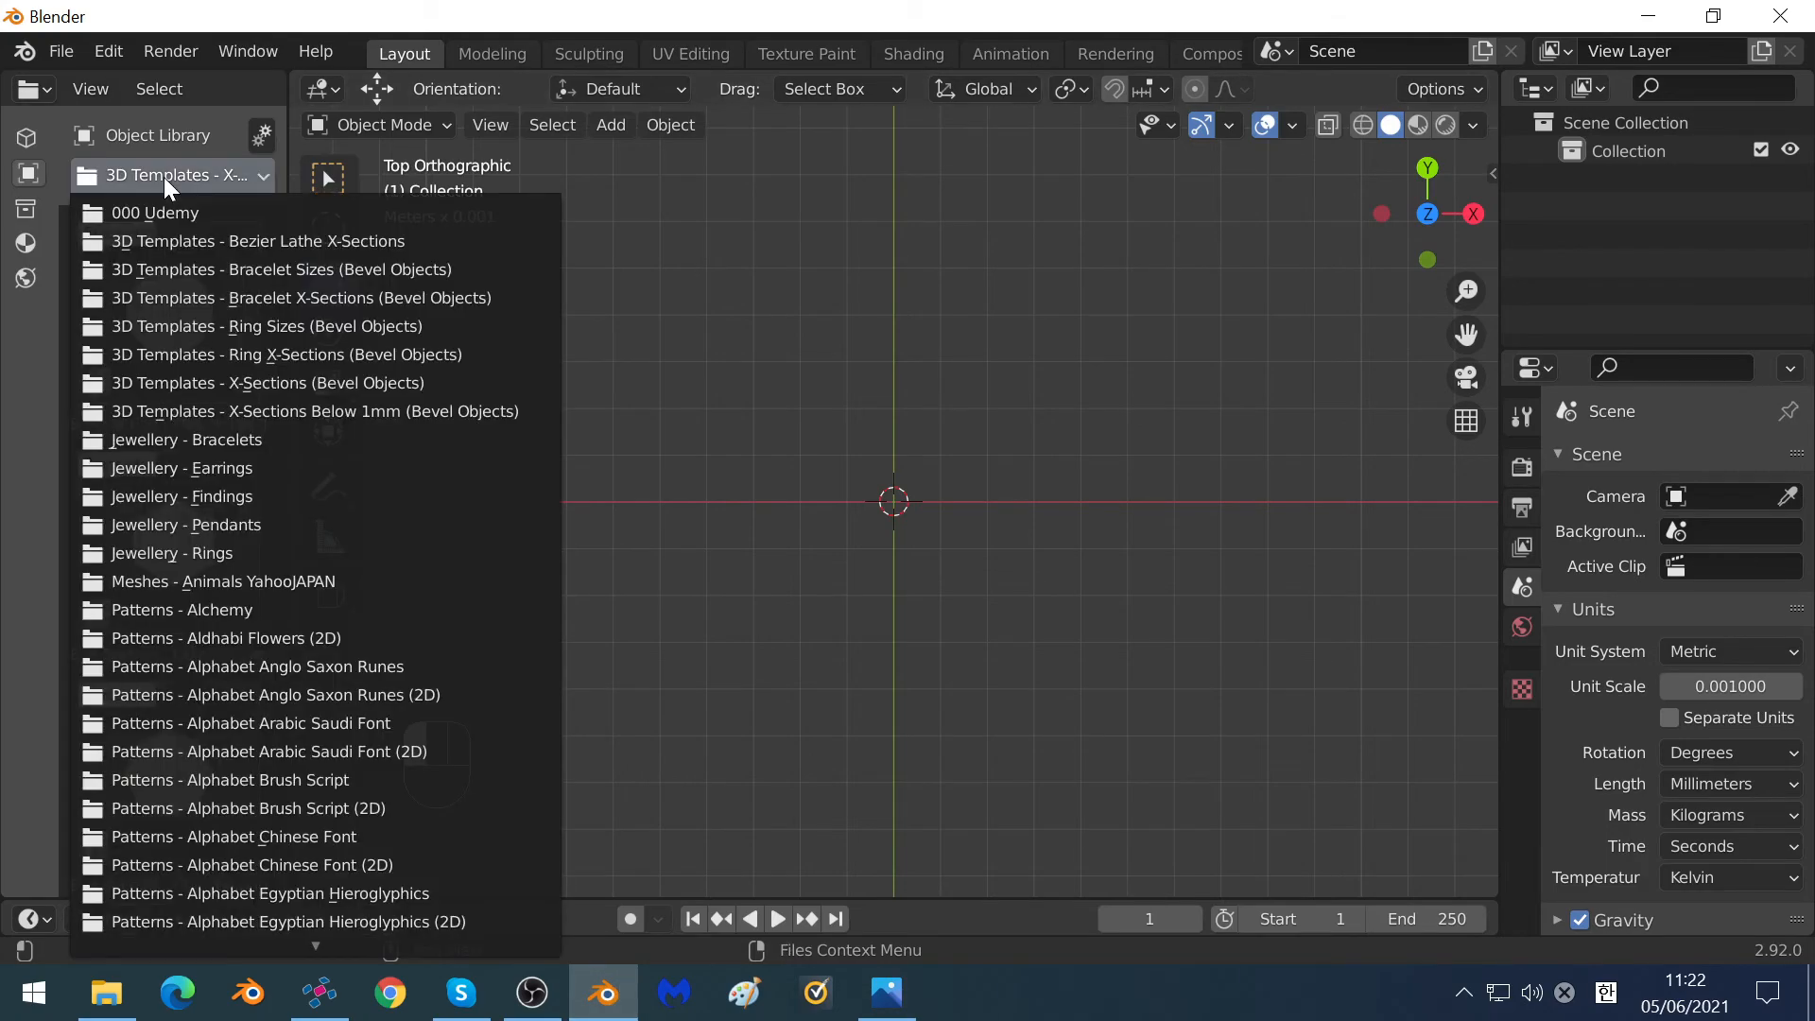
left_click(162, 553)
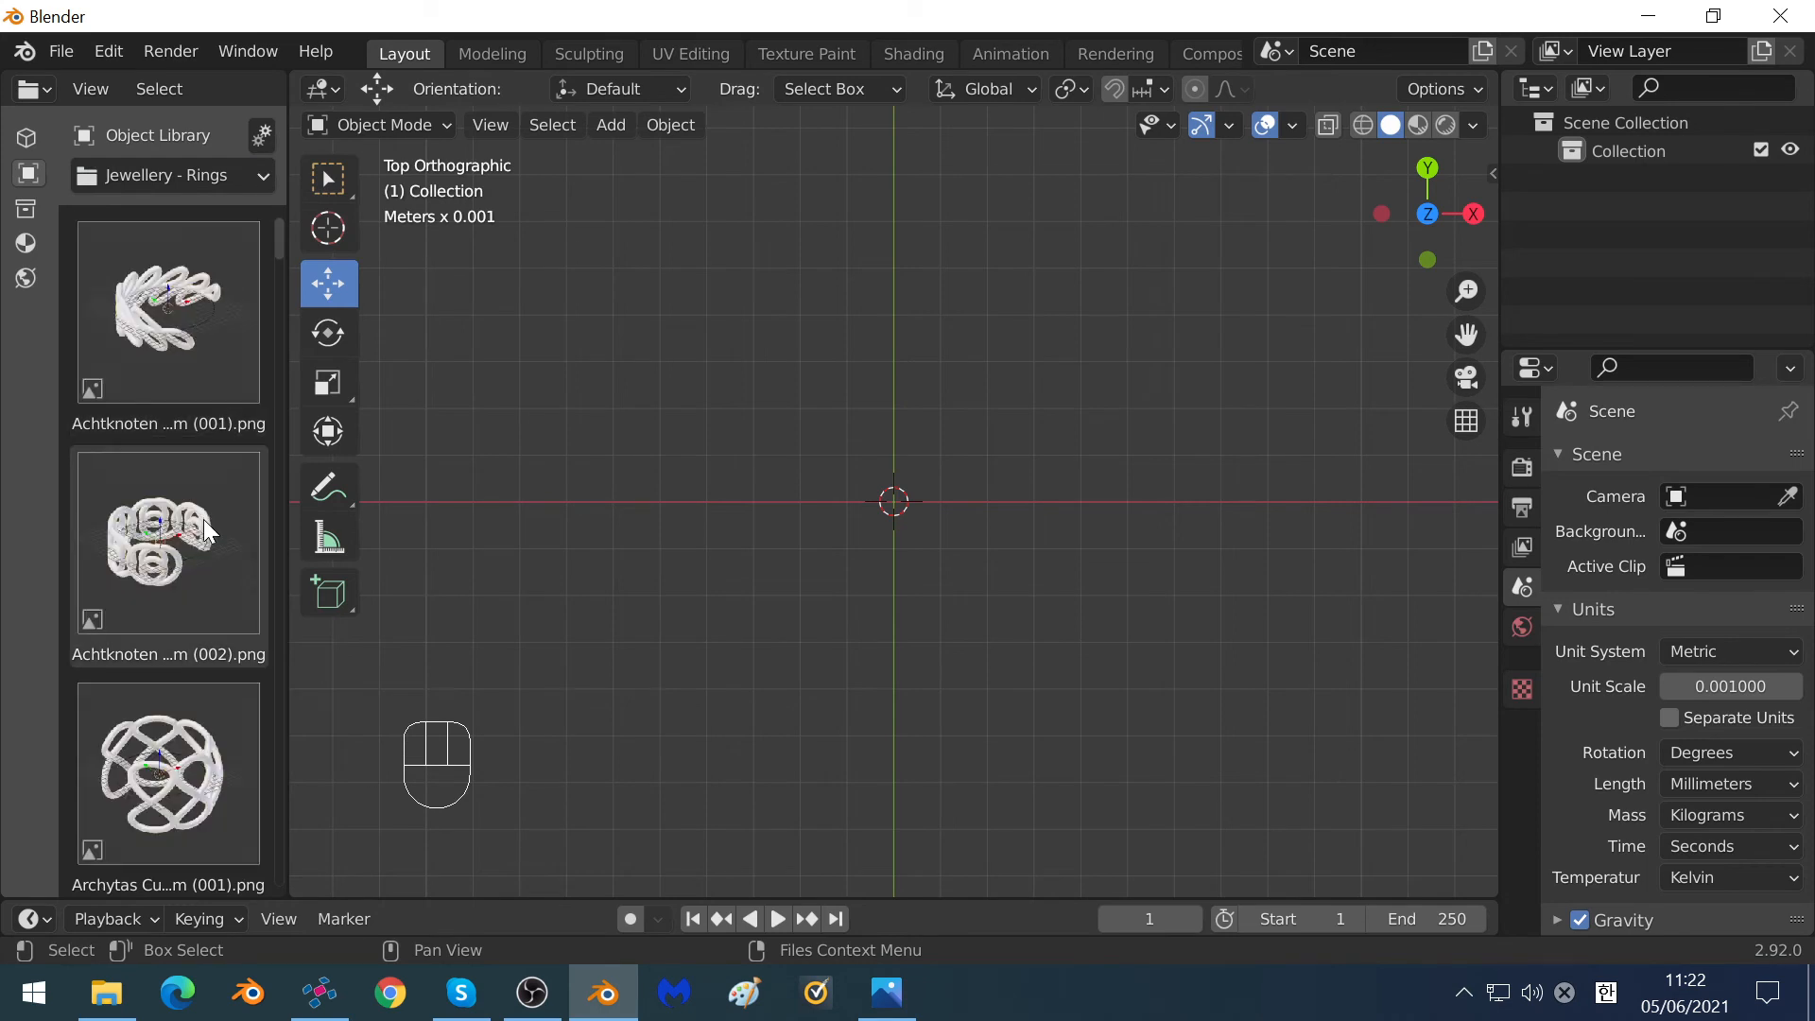
left_click(203, 519)
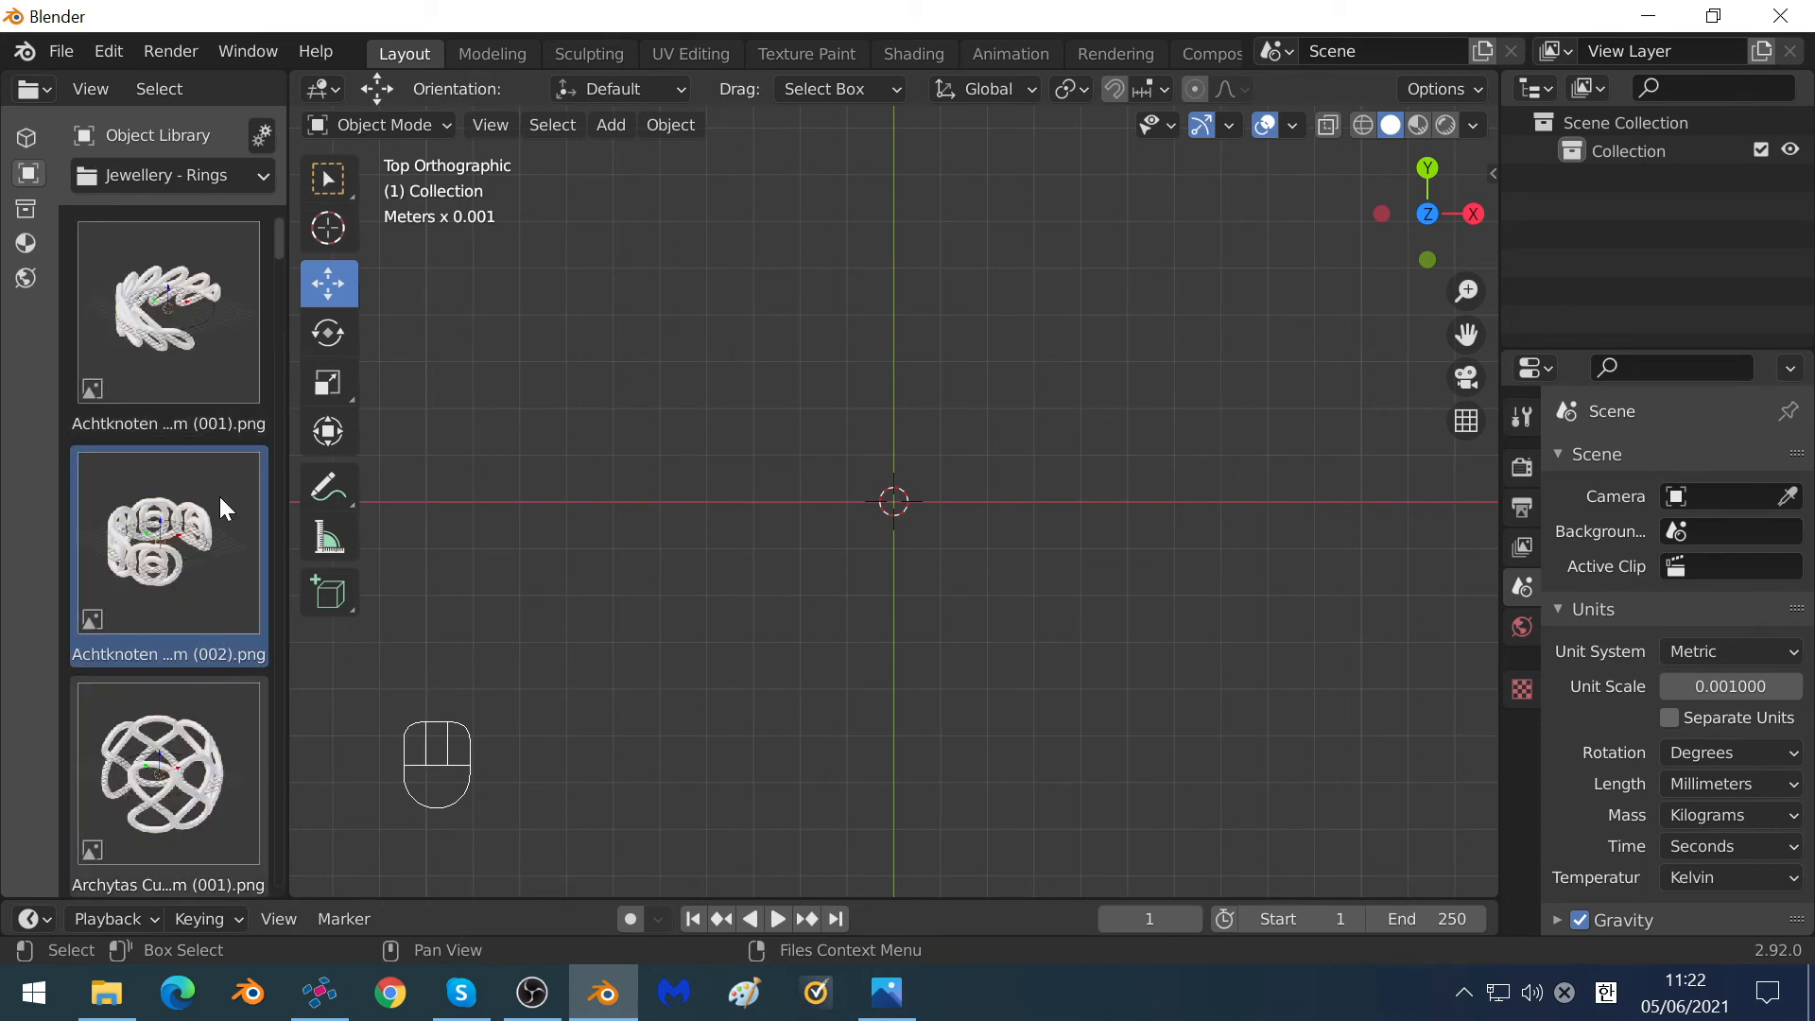
left_click_drag(166, 556, 670, 514)
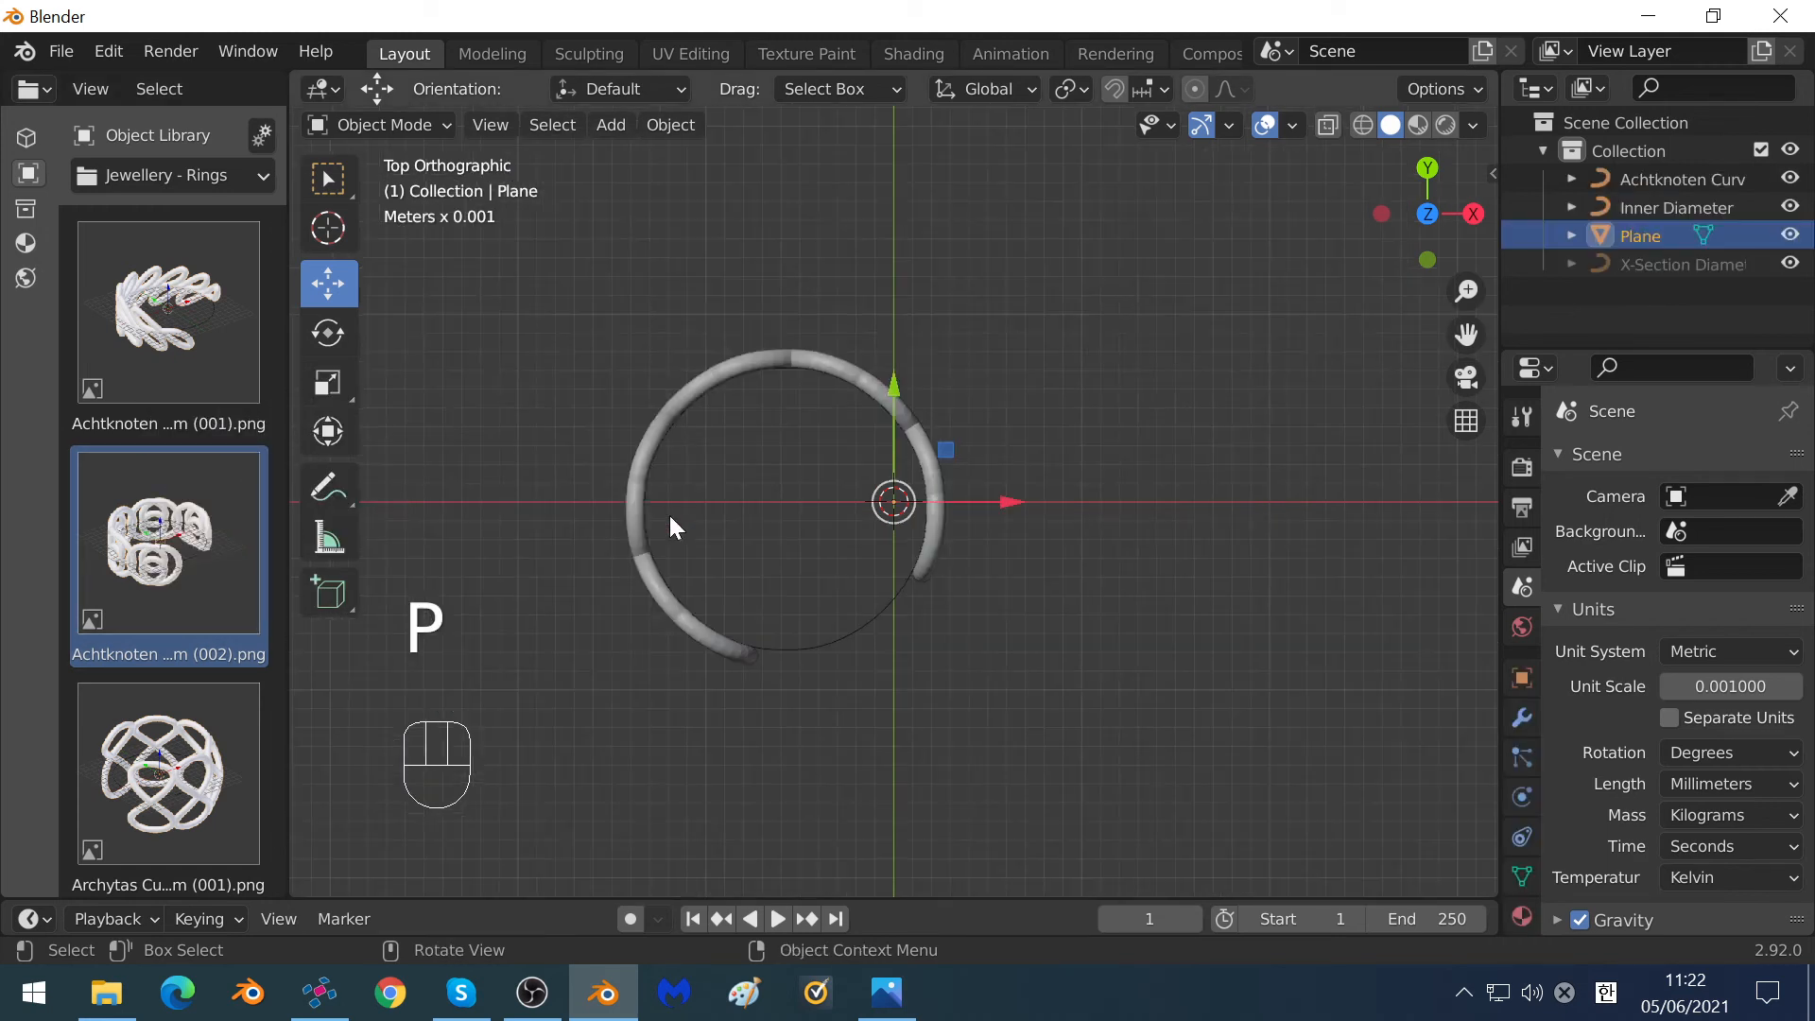
Delete the imported Plane, clear the locations of the knot ring and its Inner Diameter curve, and select the Inner Diameter curve.
scroll(669, 515, "down", 5)
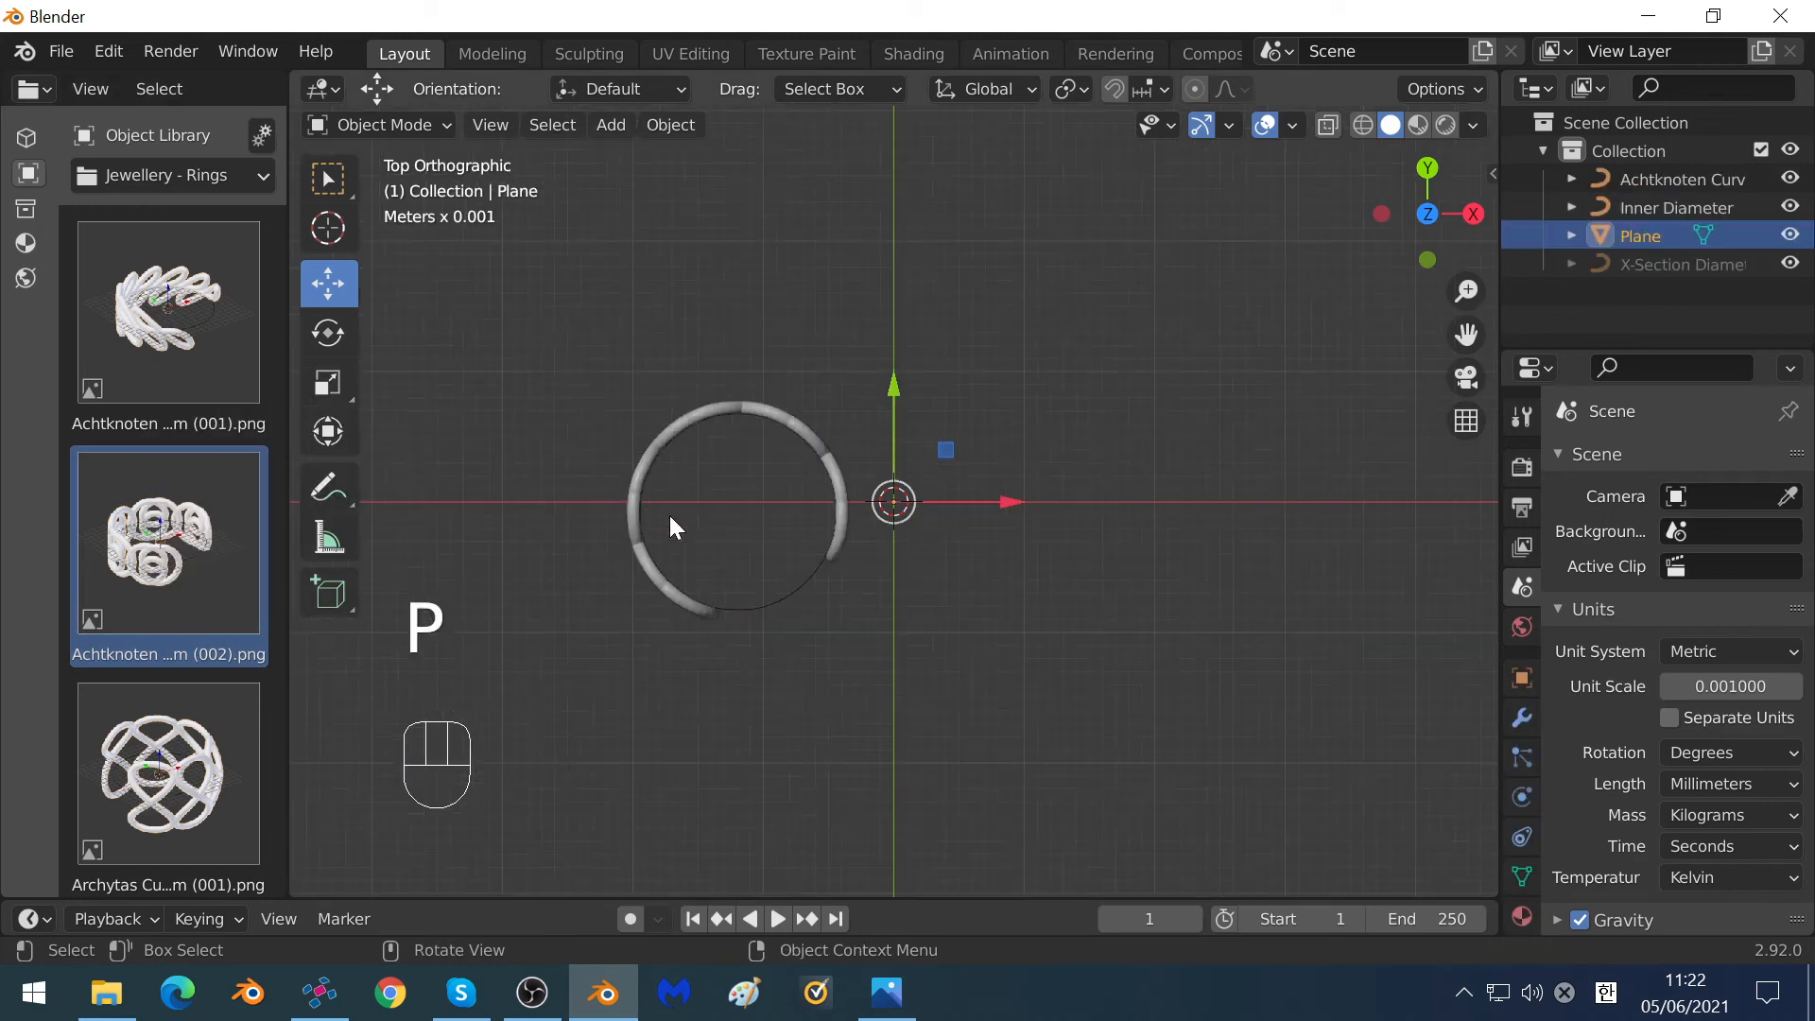
key("alt+g")
left_click(456, 427)
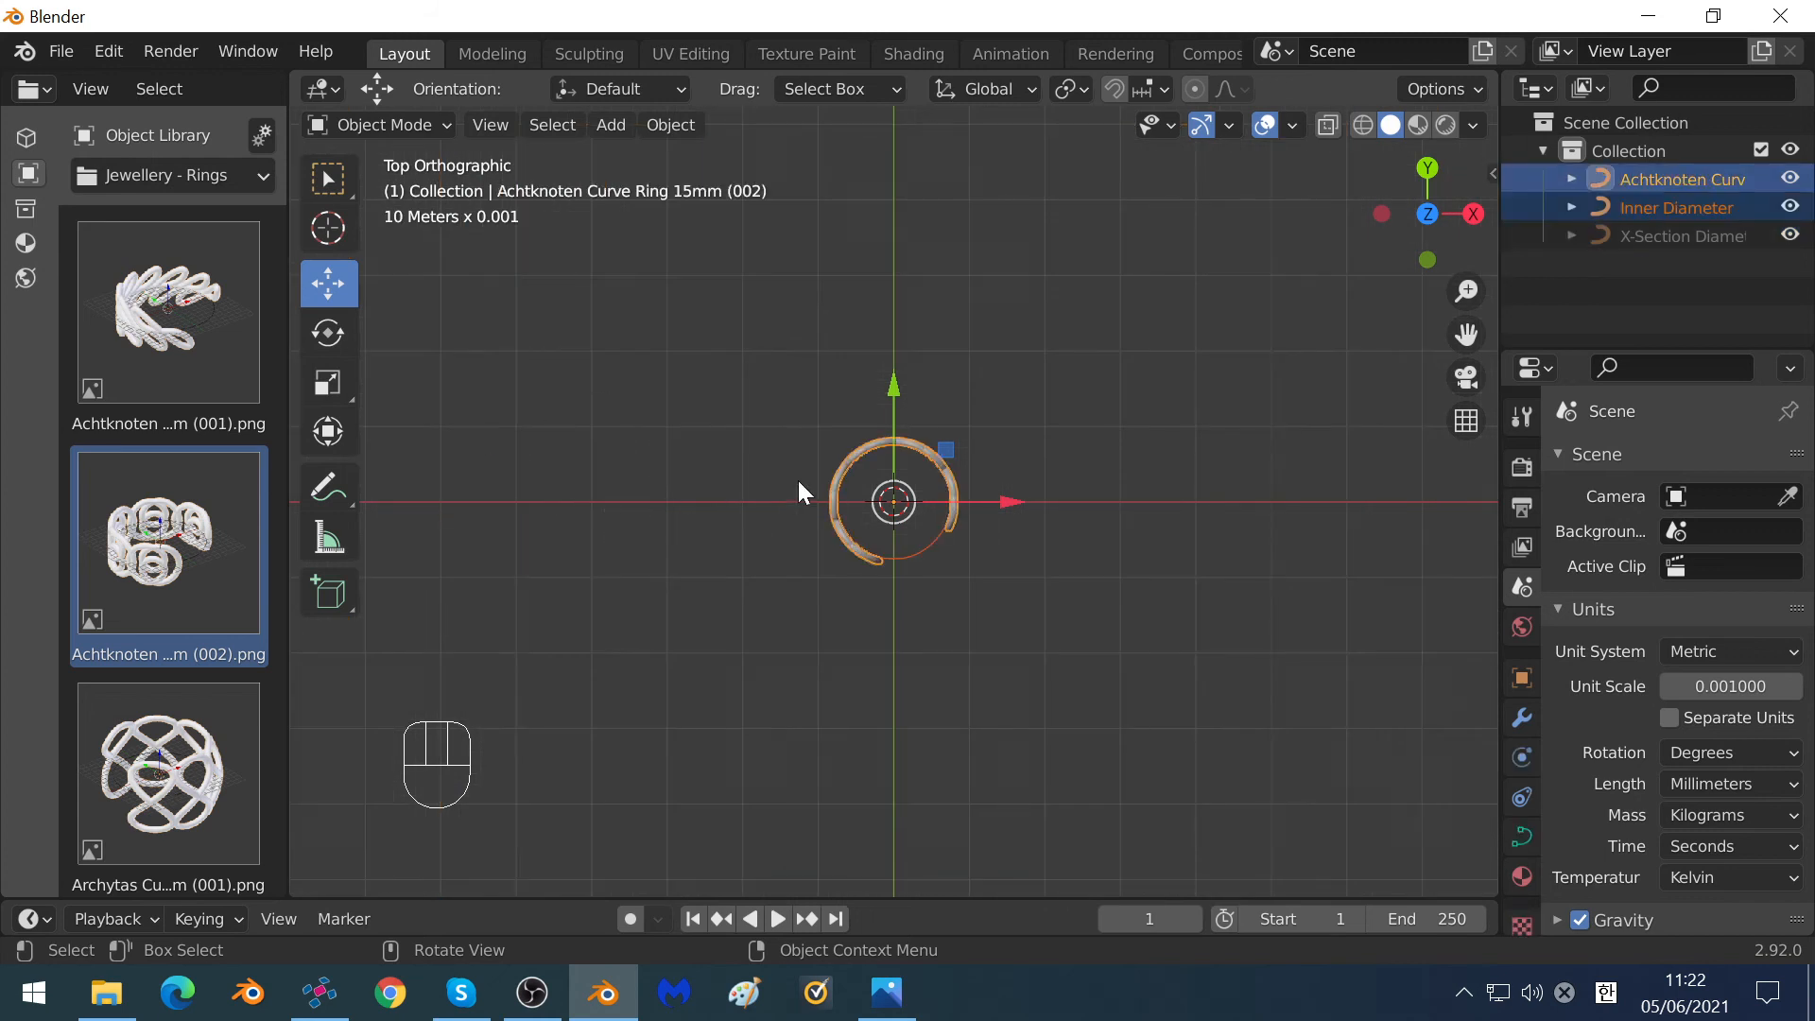
scroll(813, 473, "up", 3)
left_click(867, 404)
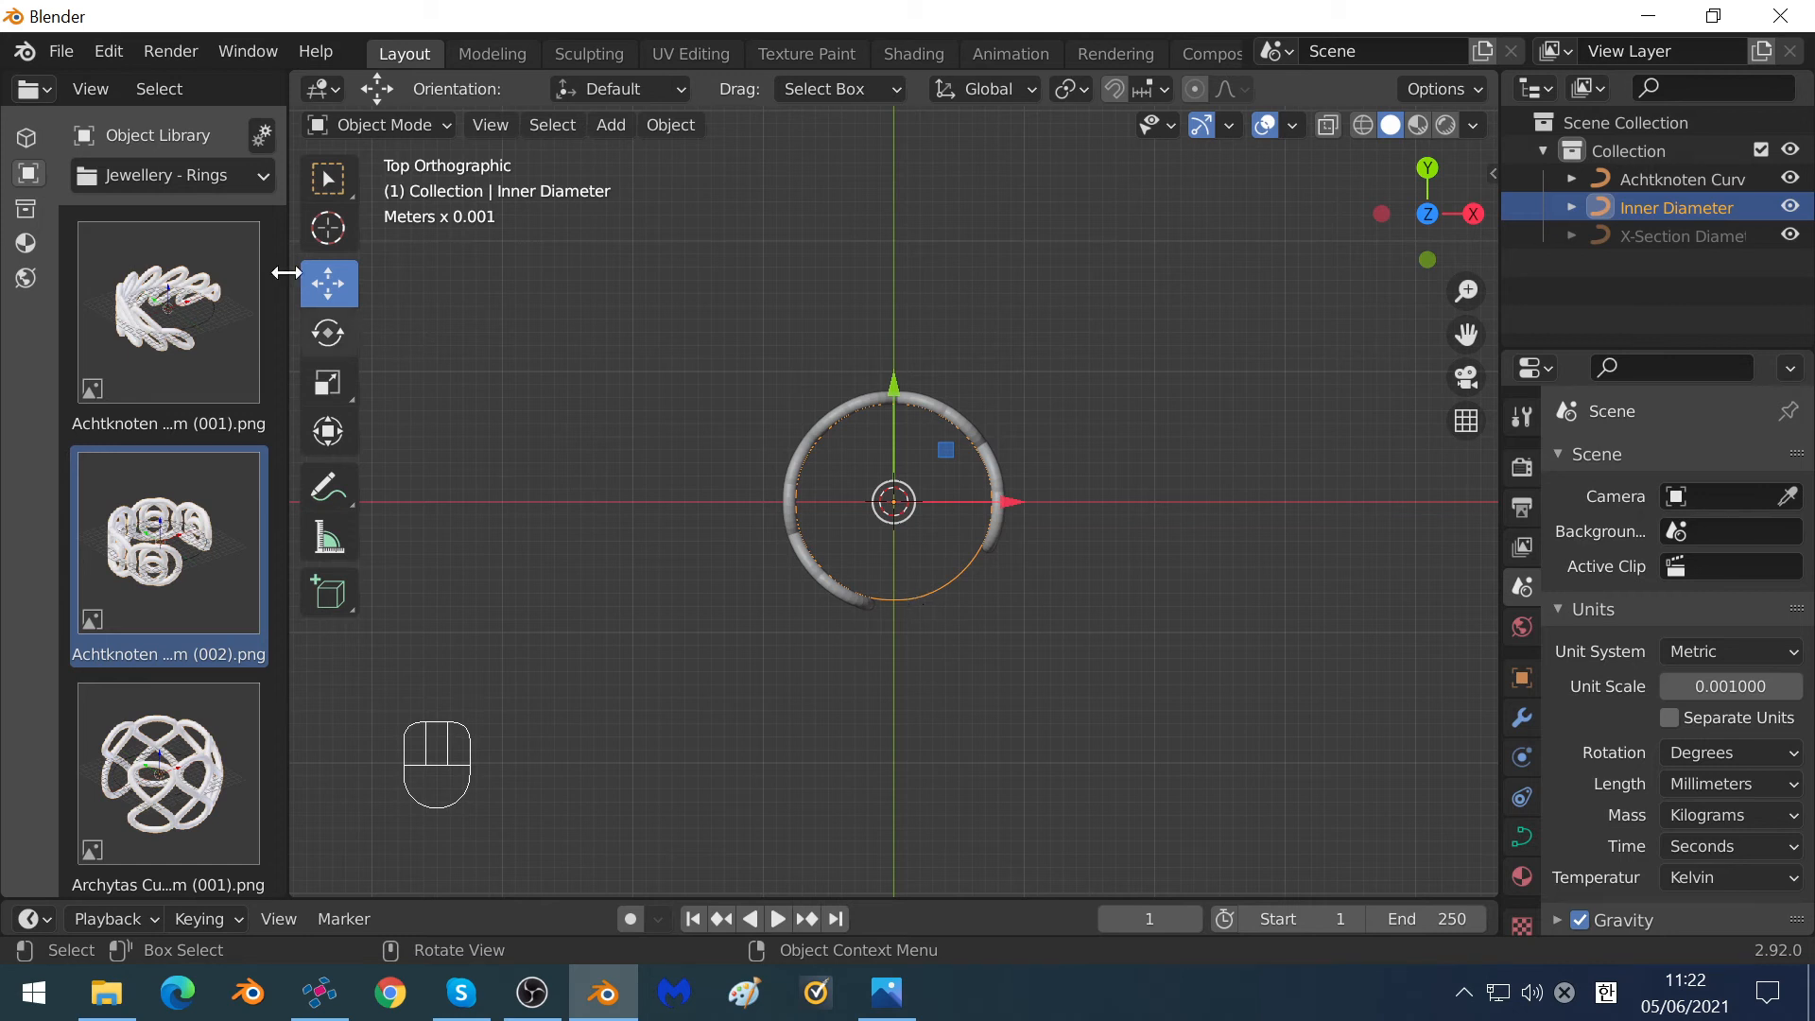
Add the UK Size P+ 18_14mm ring from the Jewellery - Rings library beside the knot ring.
left_click_drag(280, 244, 281, 754)
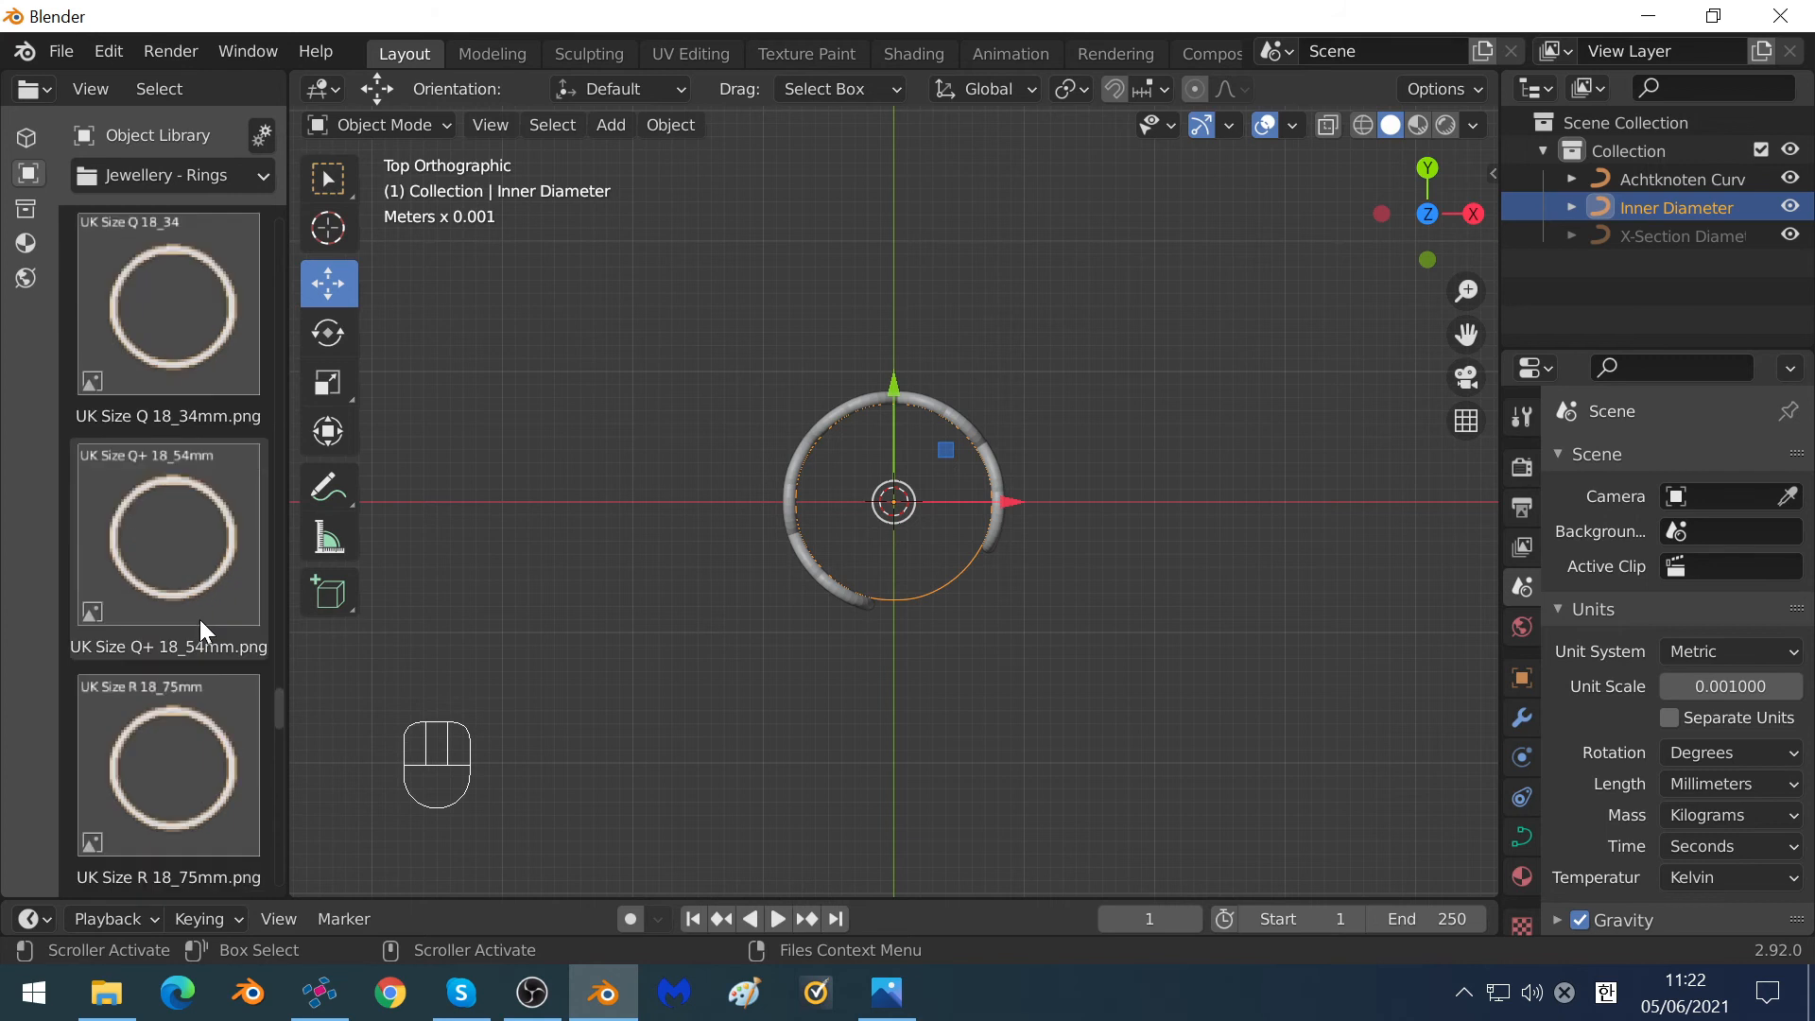
scroll(201, 616, "down", 2)
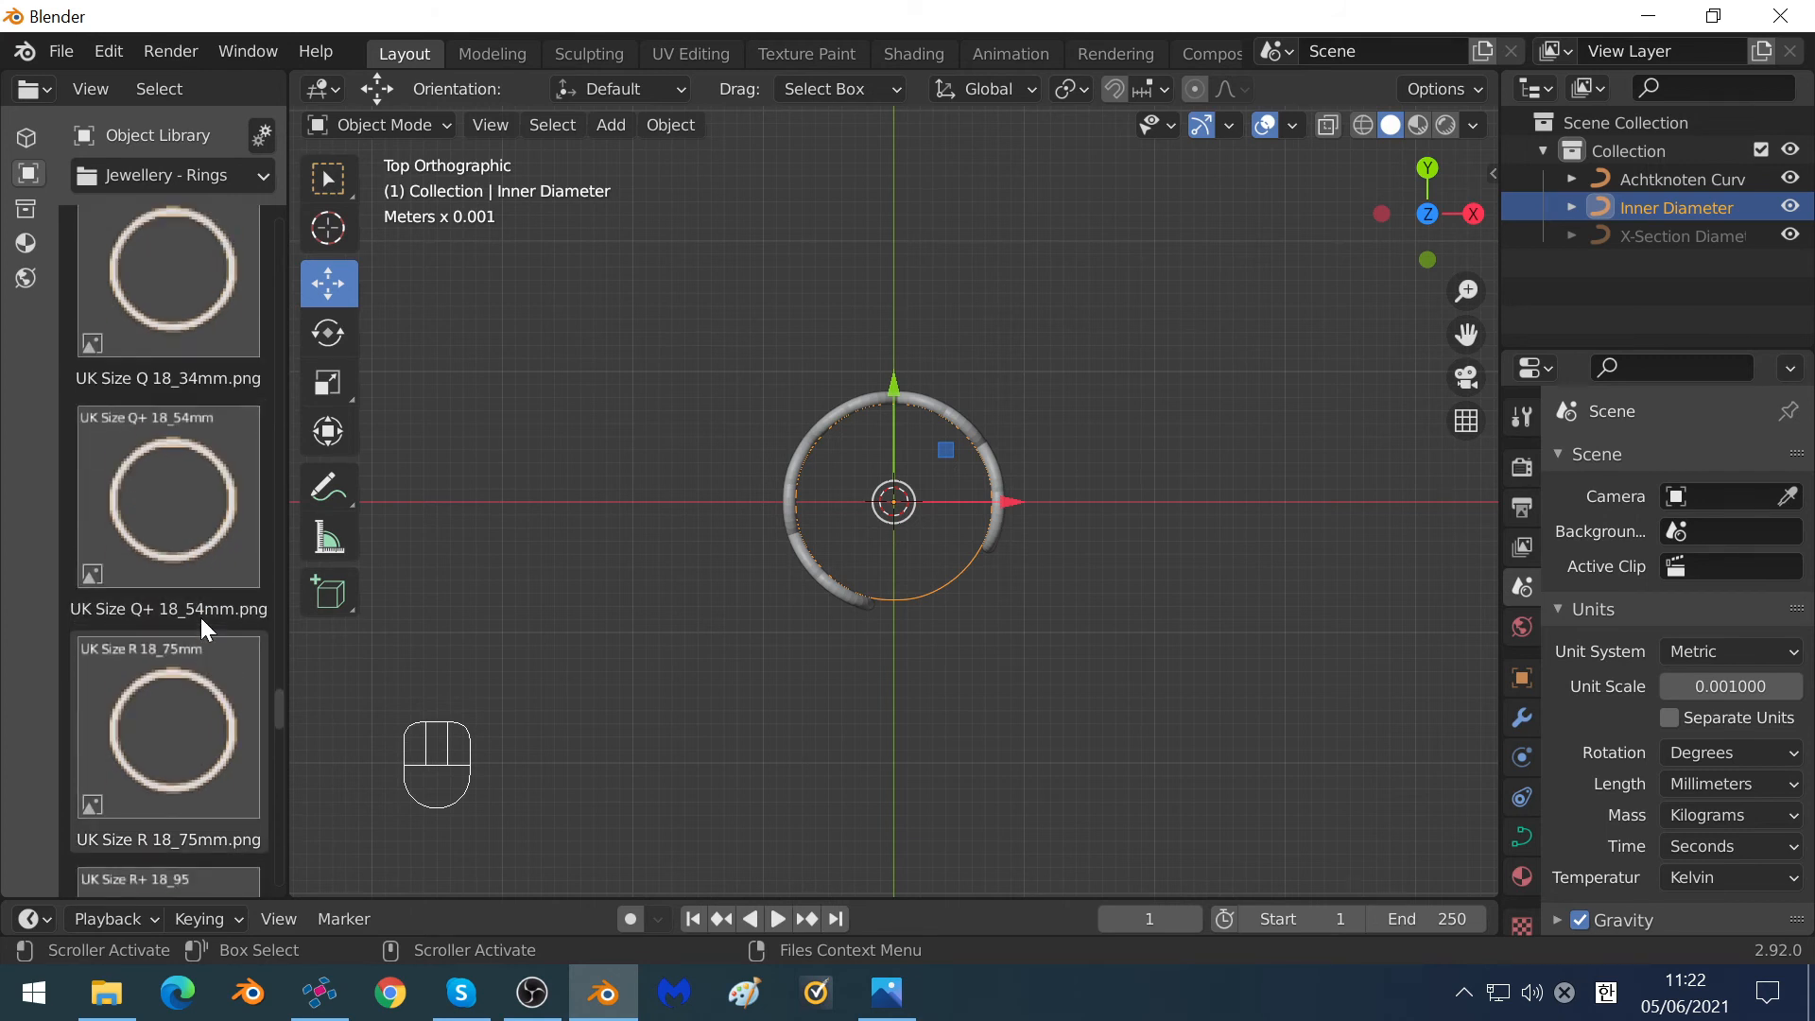
scroll(201, 616, "up", 5)
left_click(204, 569)
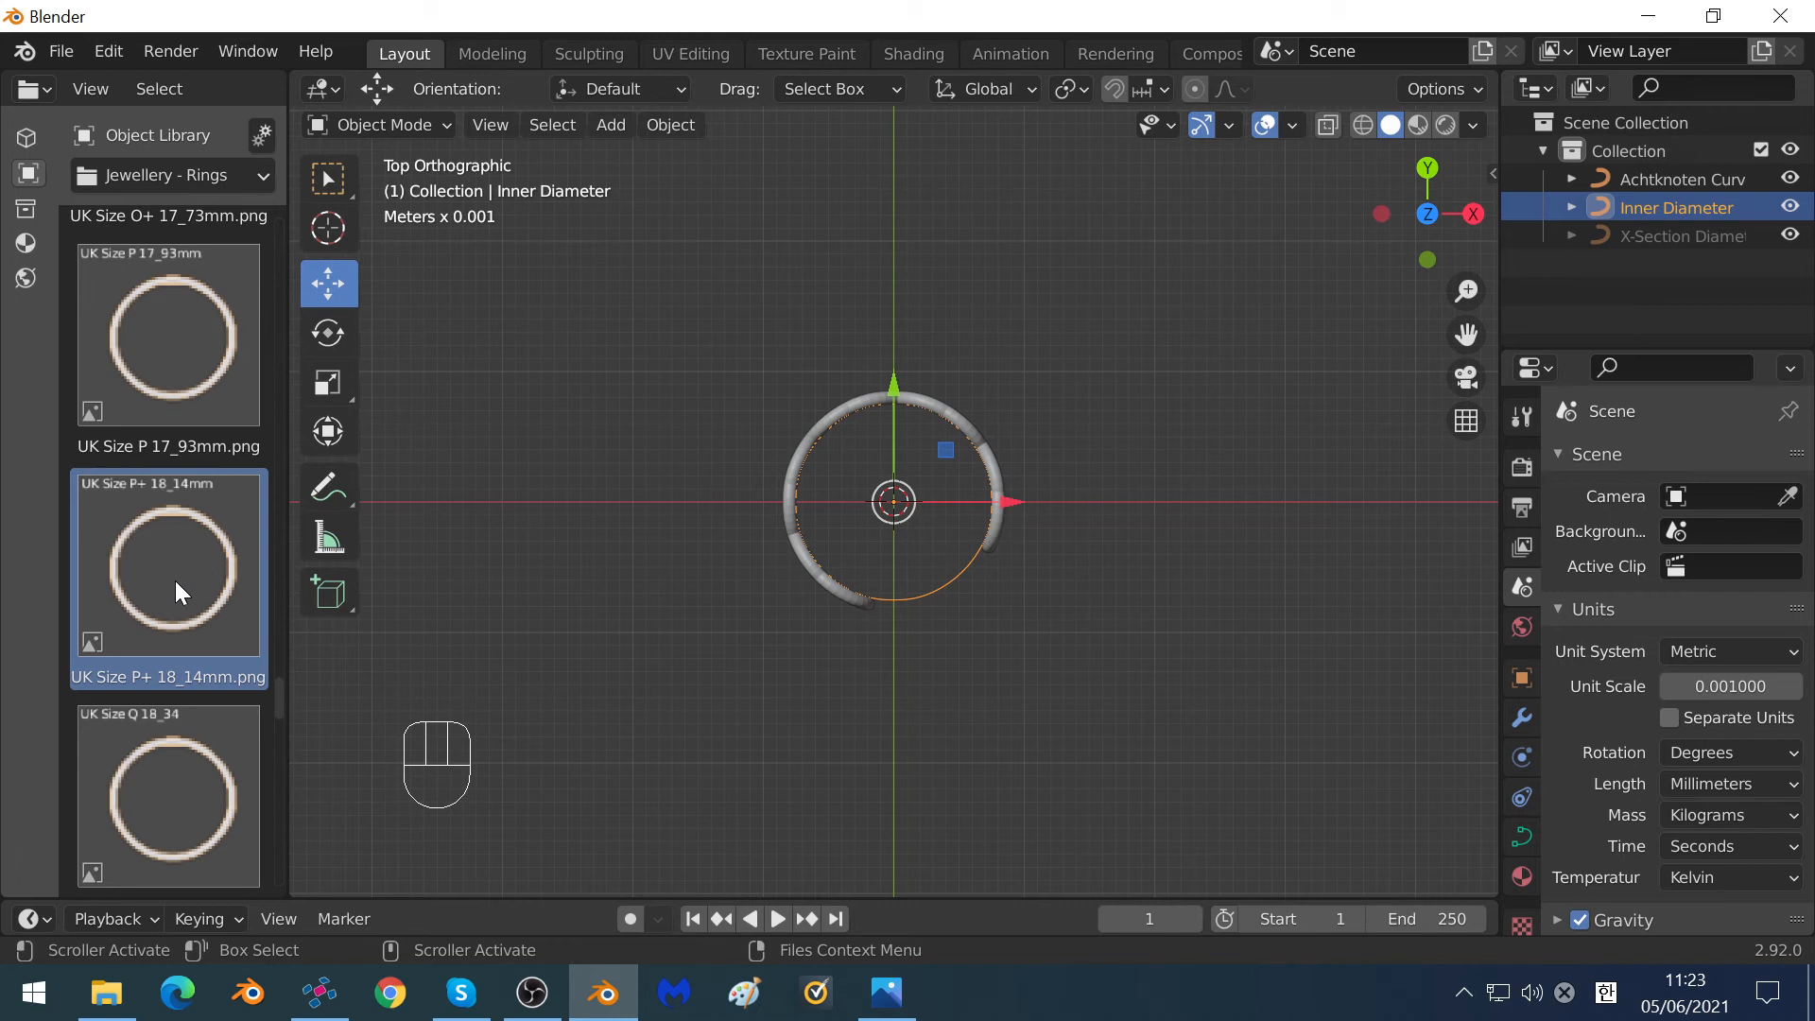
left_click_drag(174, 581, 621, 535)
key("p")
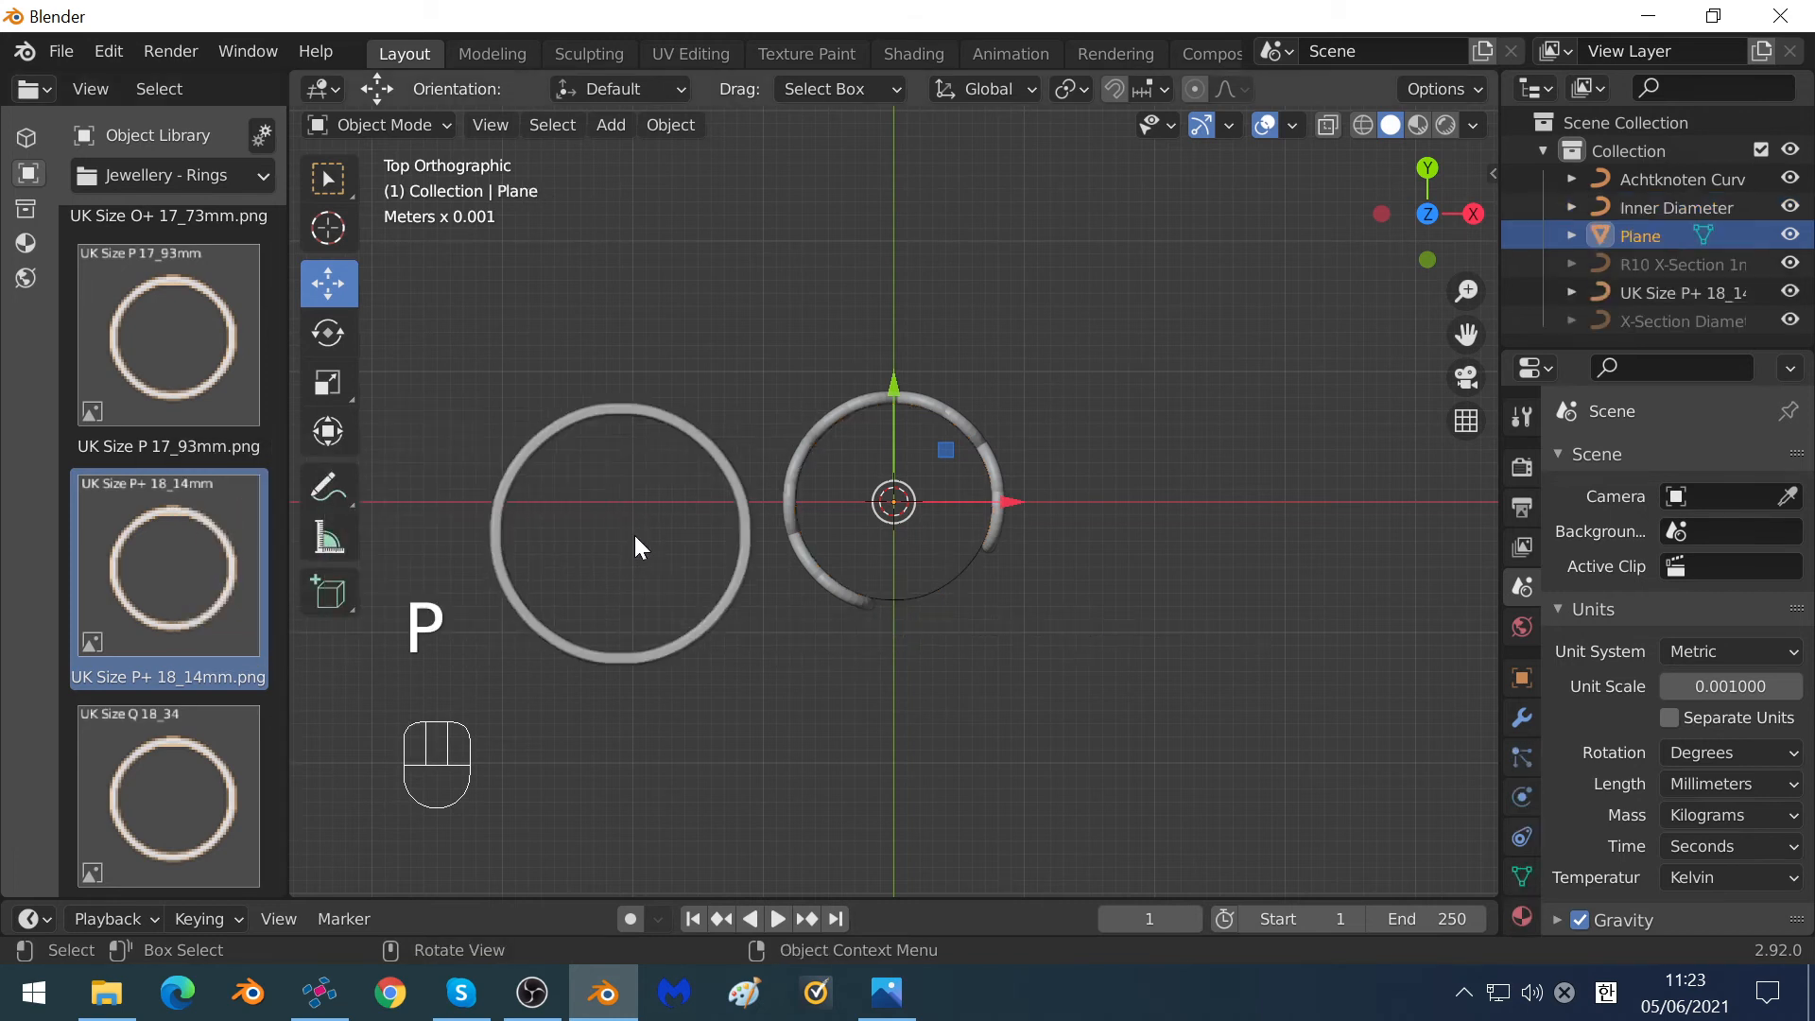
Delete the second imported Plane and clear the UK Size P+ ring's location to centre it on the world origin.
scroll(635, 537, "down", 4)
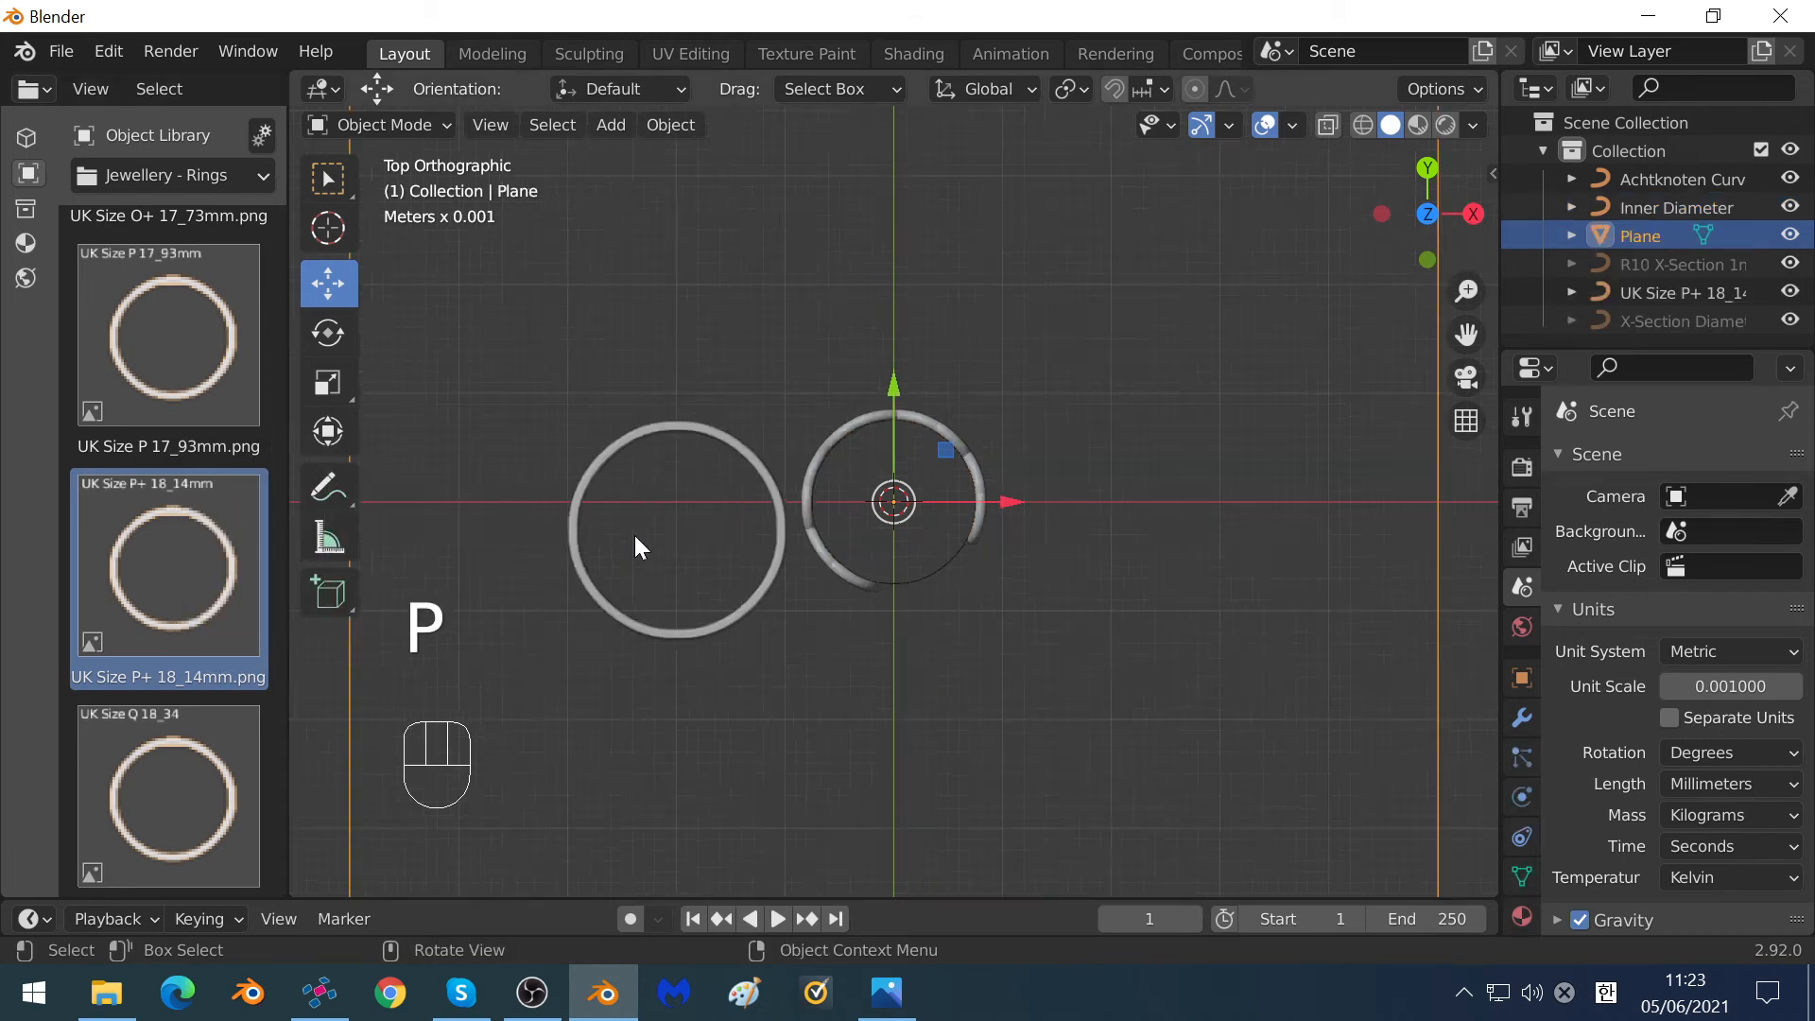
left_click(518, 474)
scroll(841, 482, "up", 6)
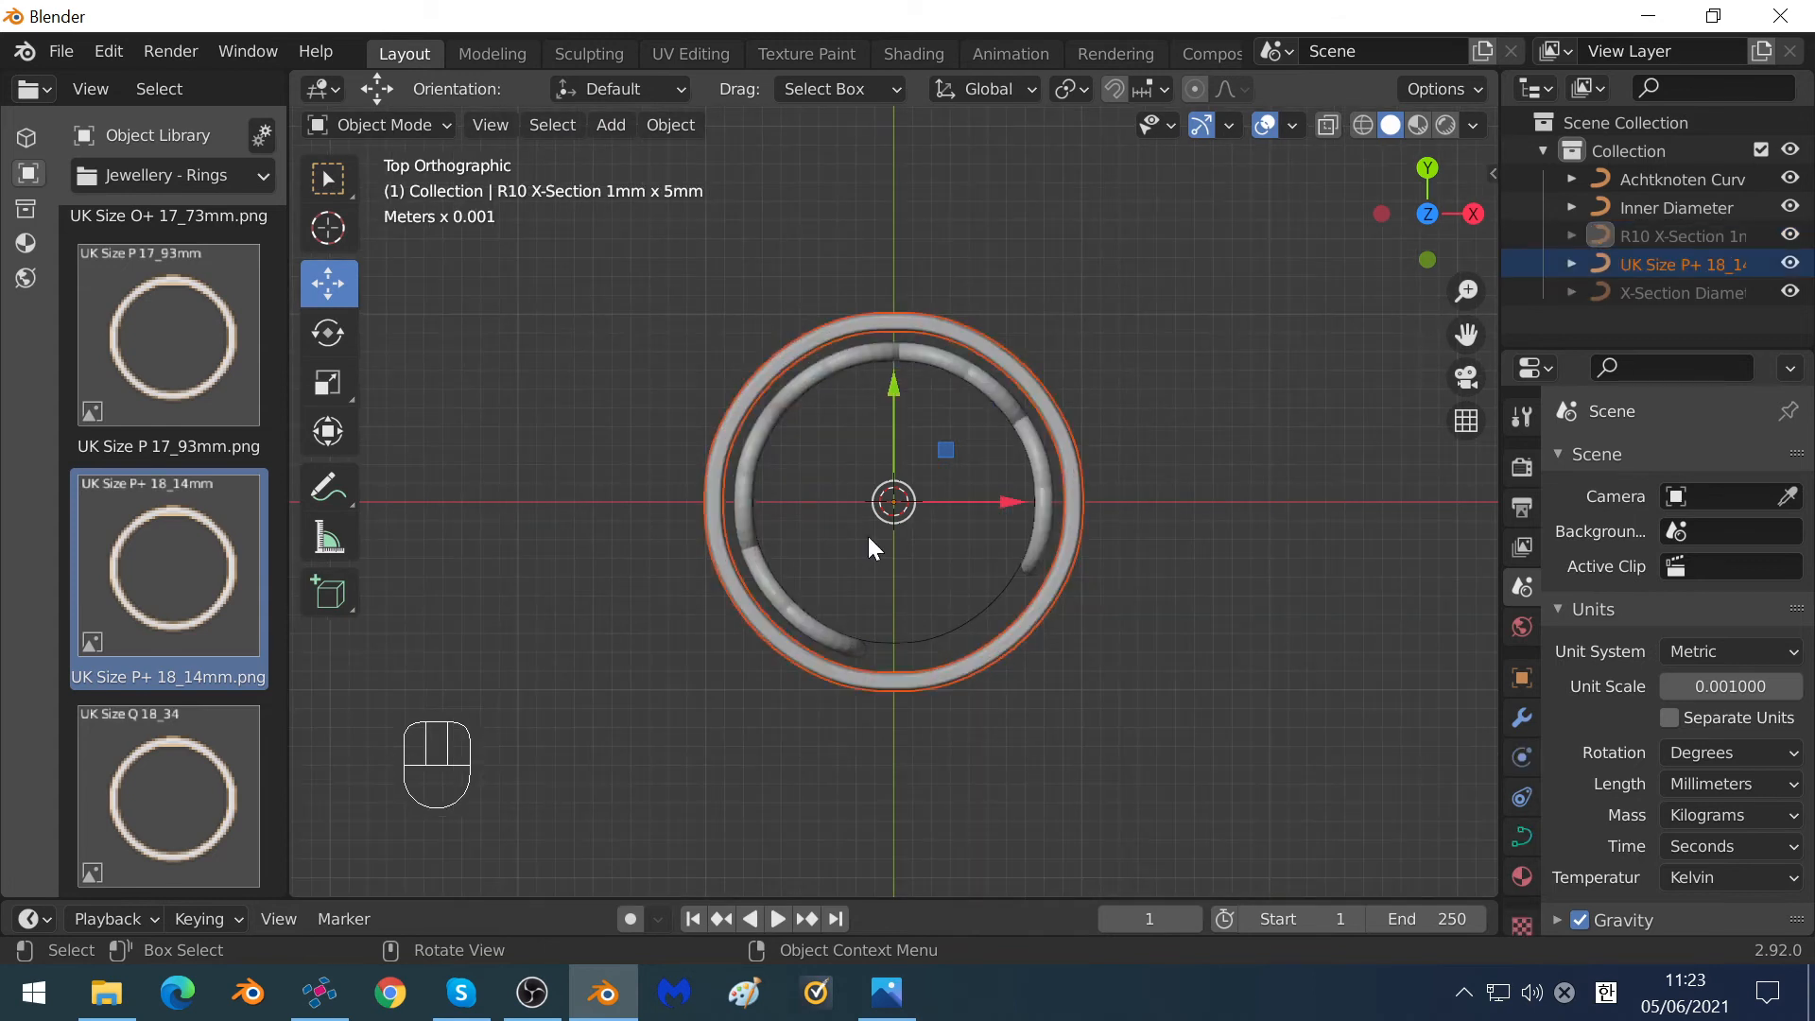
Remove the R10 X-Section 1mm x 5mm bevel object from the UK Size P+ 18_14mm ring in orthographic view.
middle_click_drag(868, 536, 921, 378)
left_click(1466, 421)
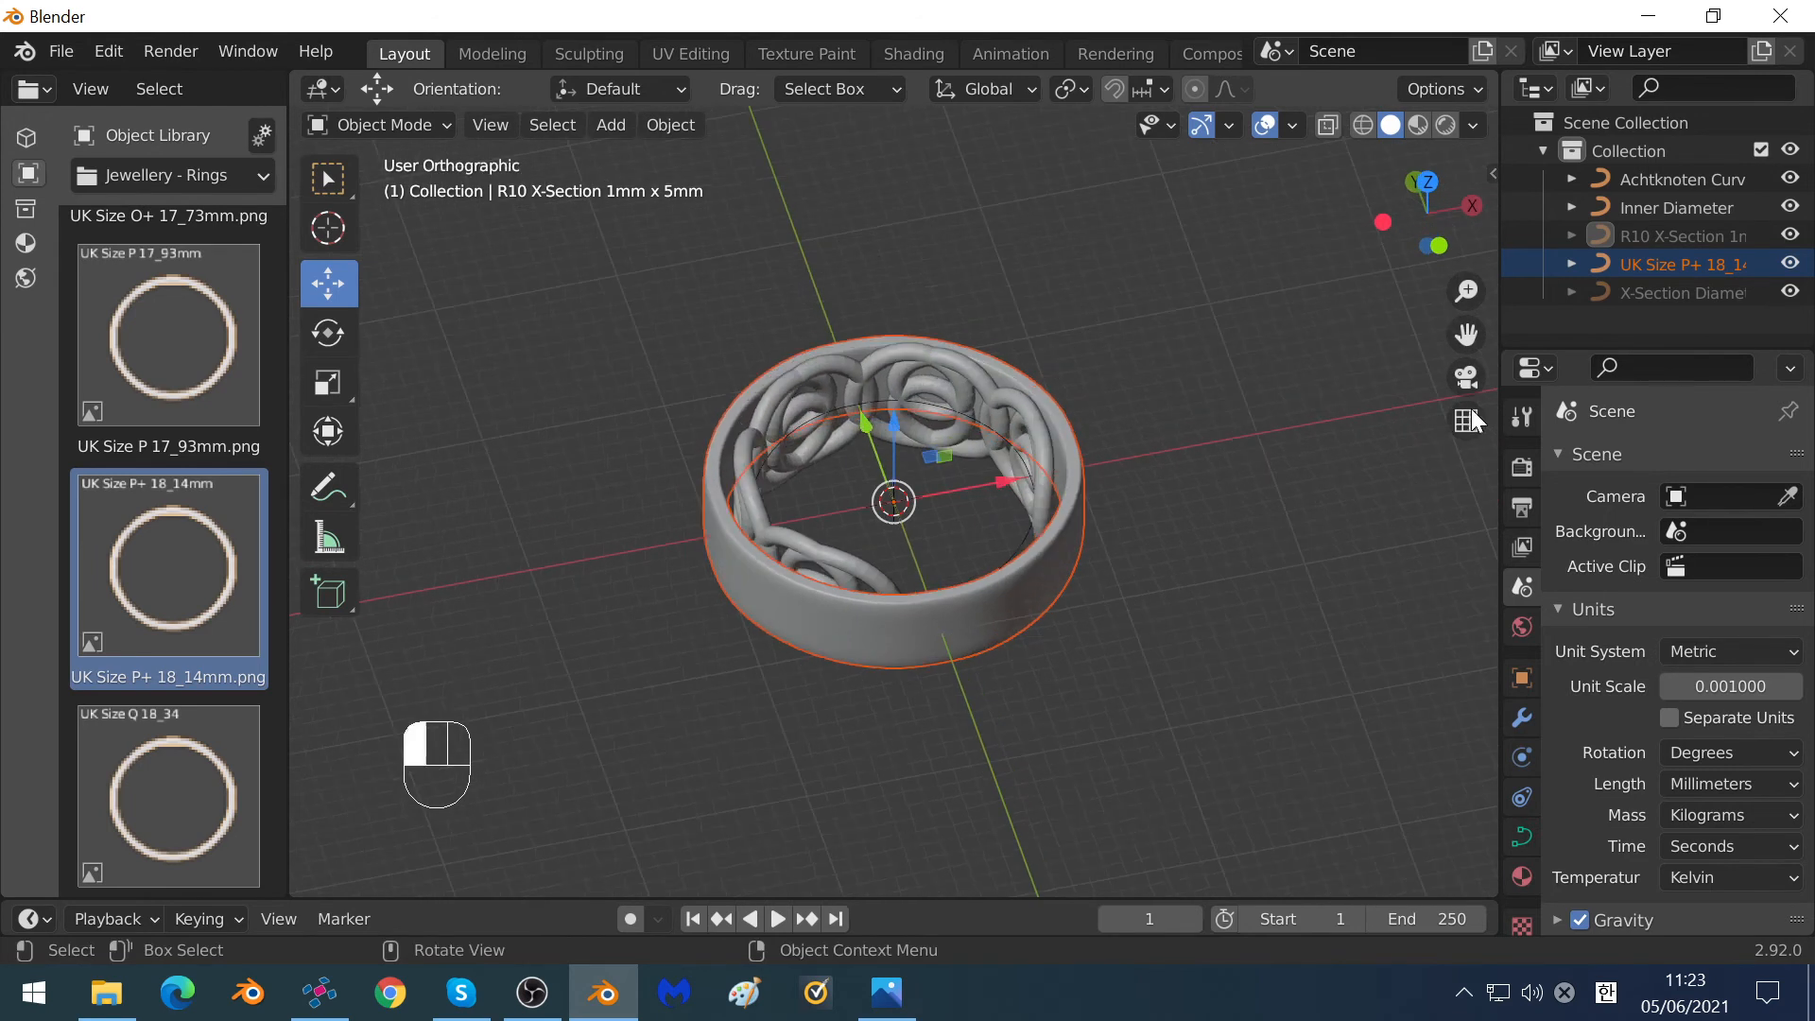
left_click(797, 382)
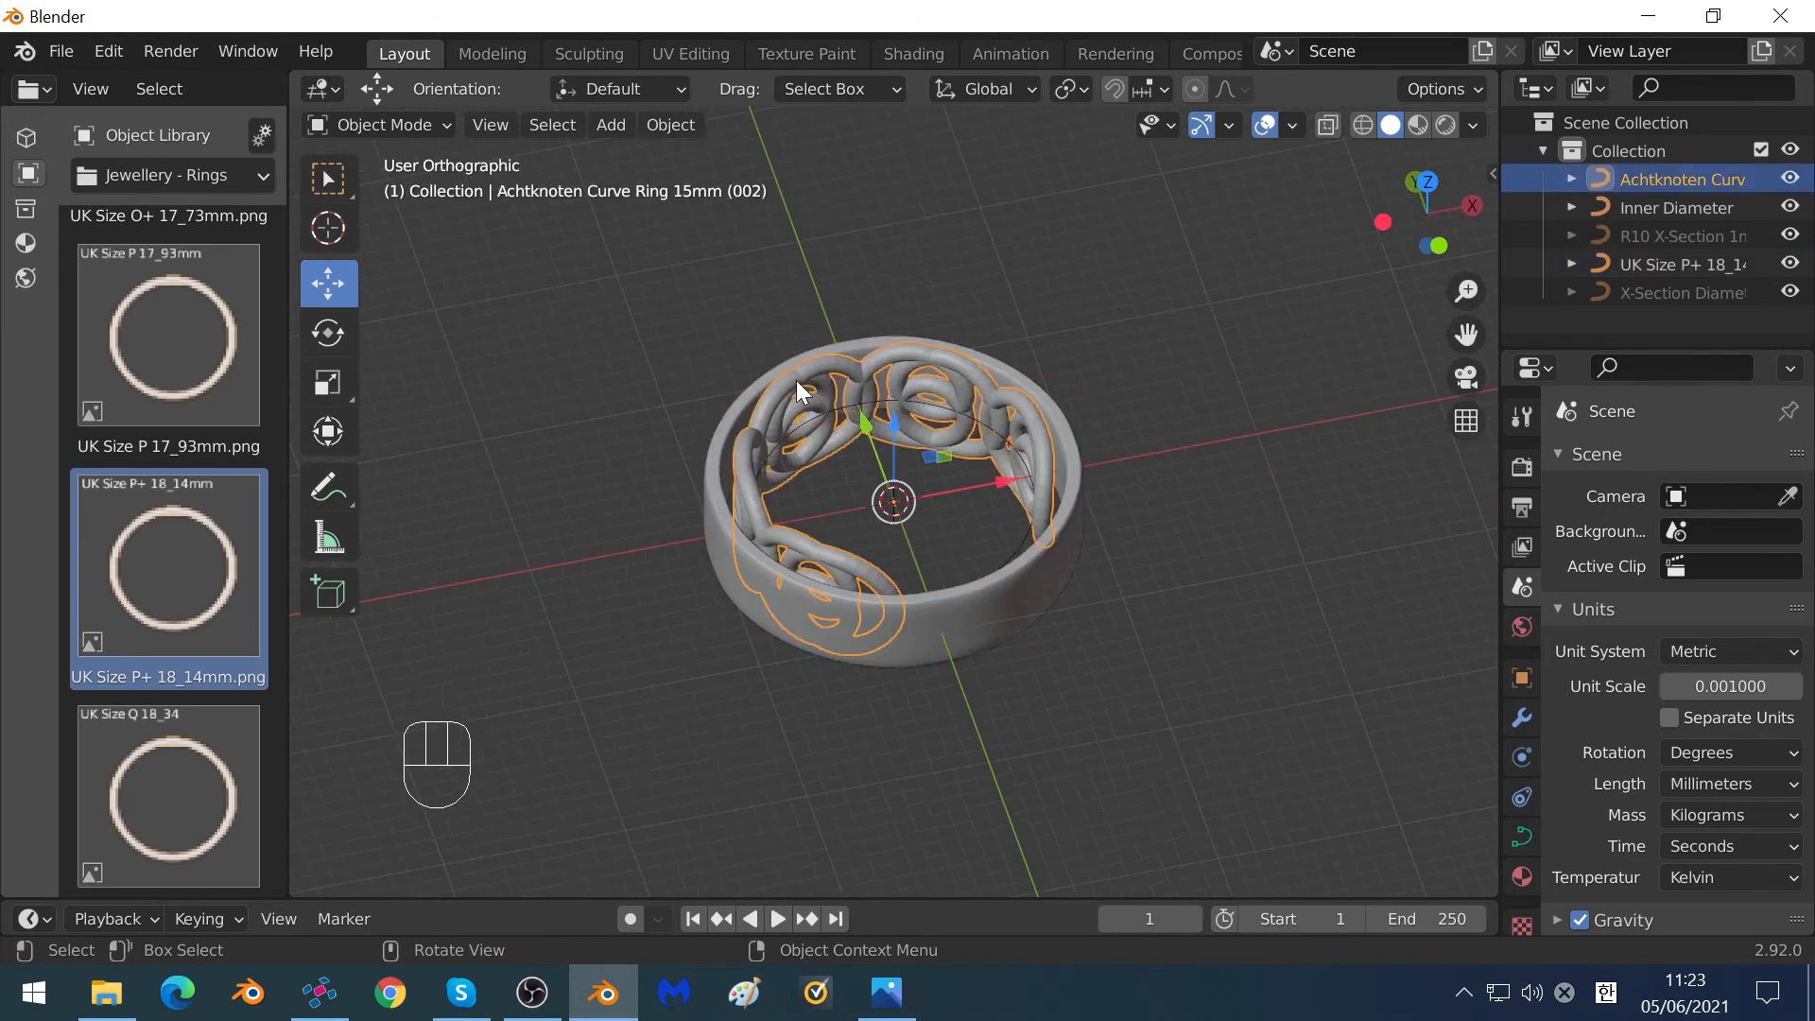
left_click(717, 516)
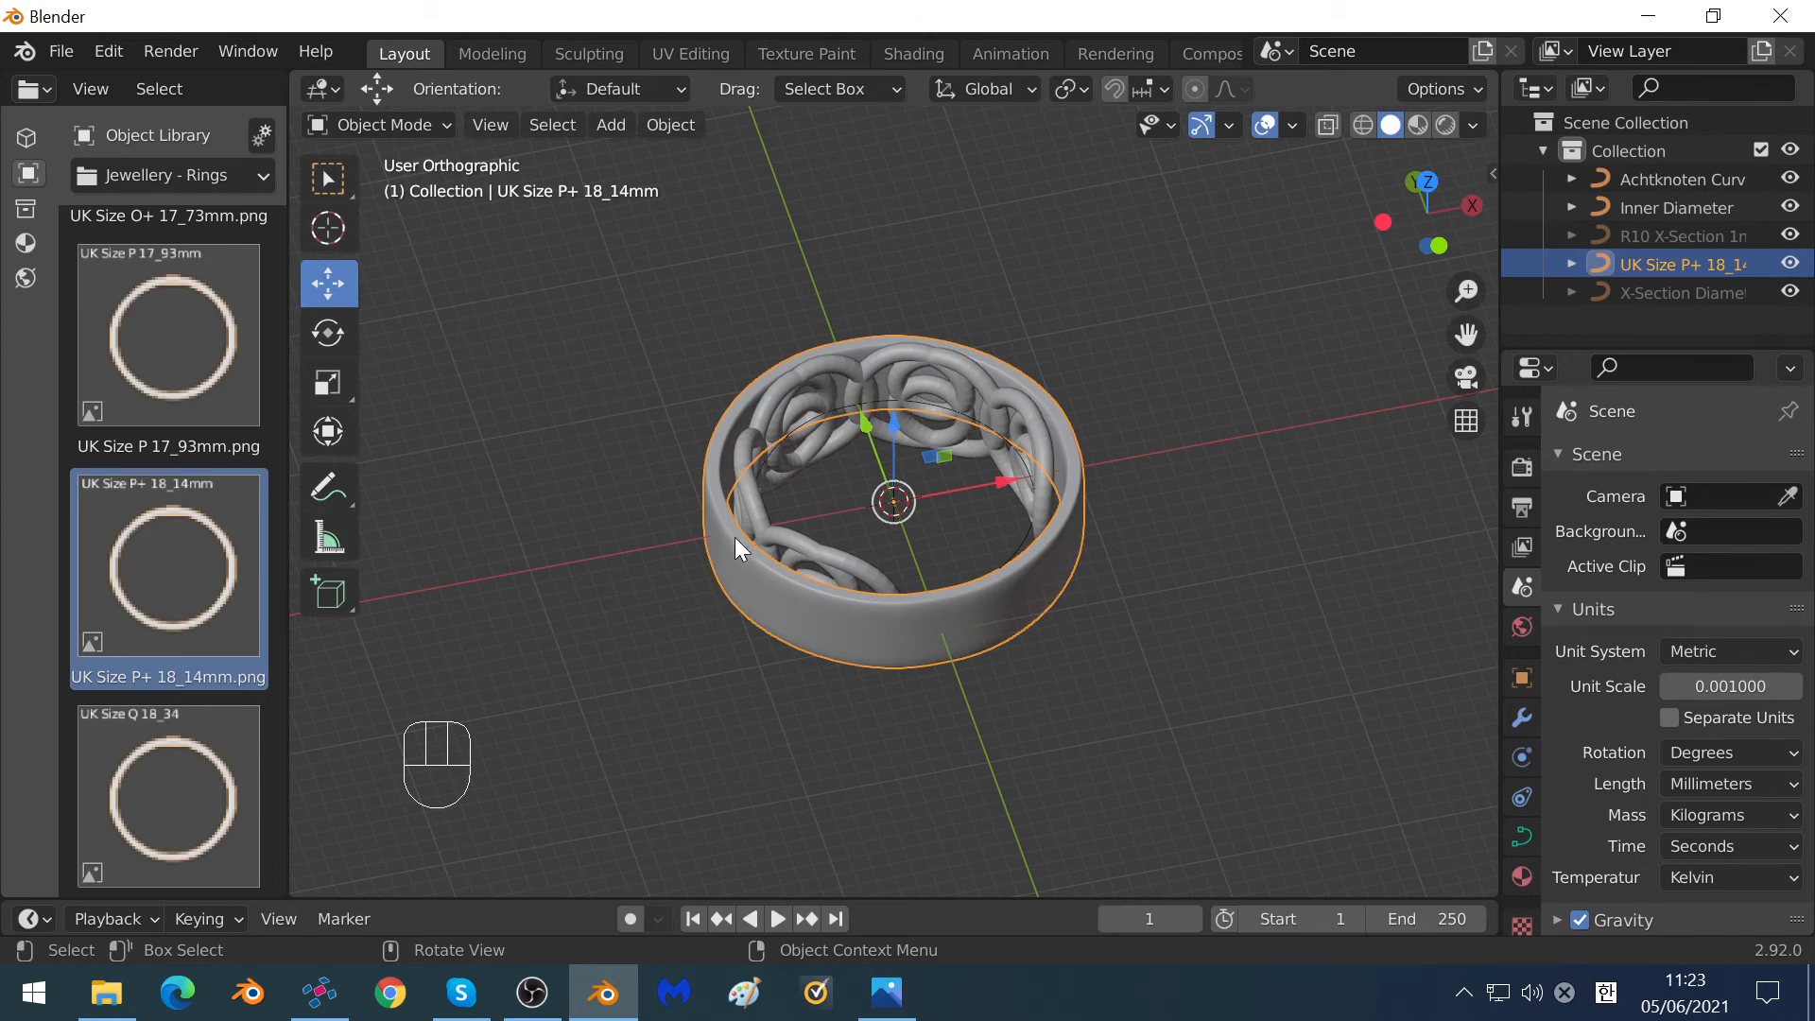
left_click(1523, 839)
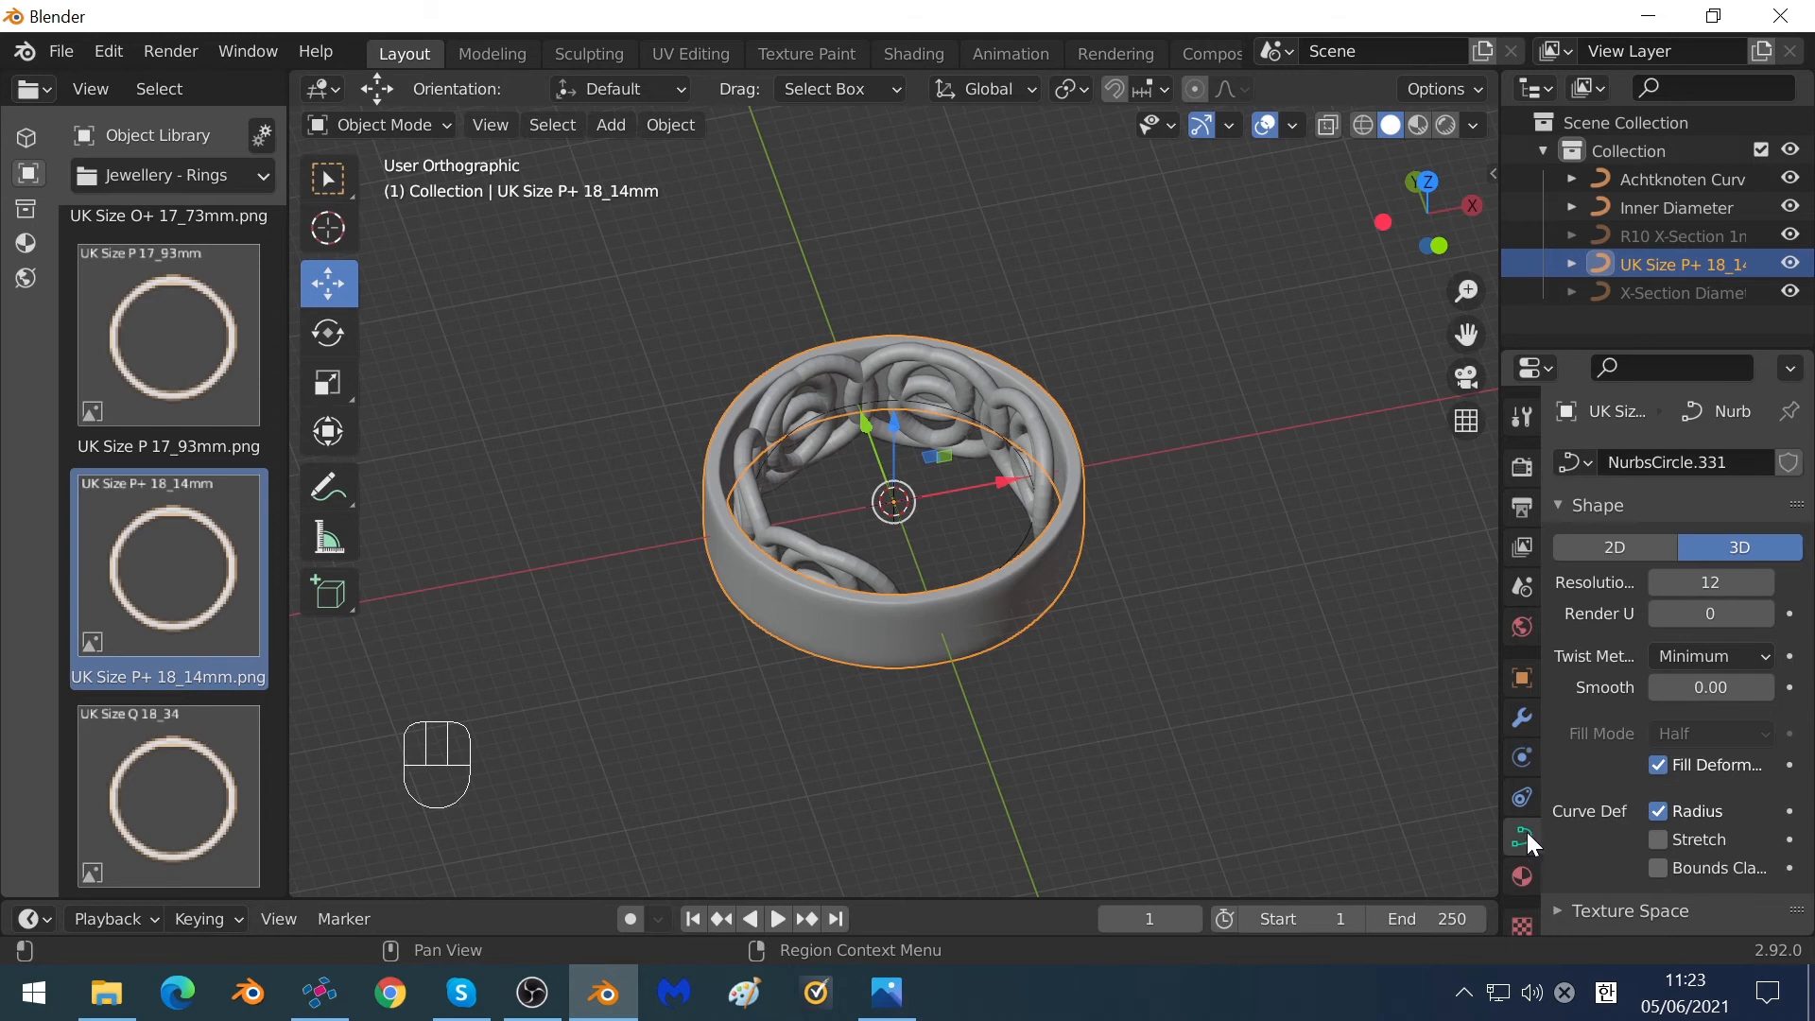
scroll(1641, 751, "down", 6)
left_click(1645, 749)
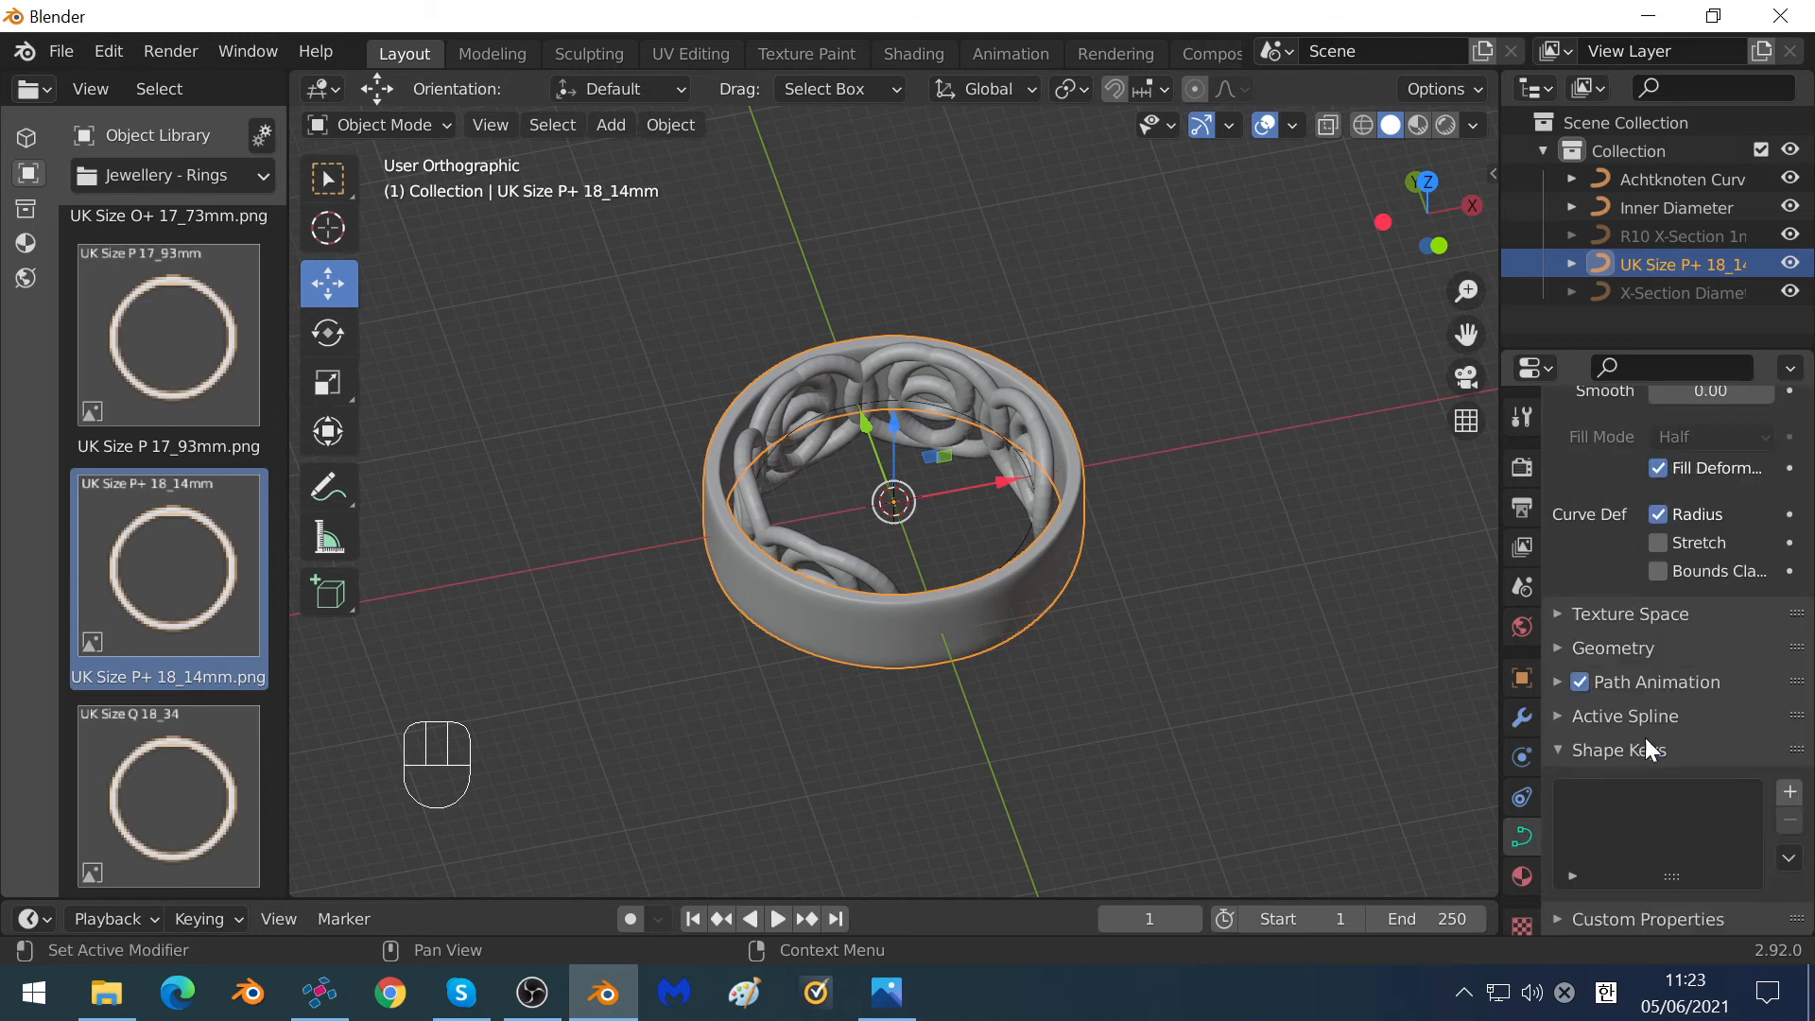
left_click(1579, 649)
scroll(1598, 668, "down", 6)
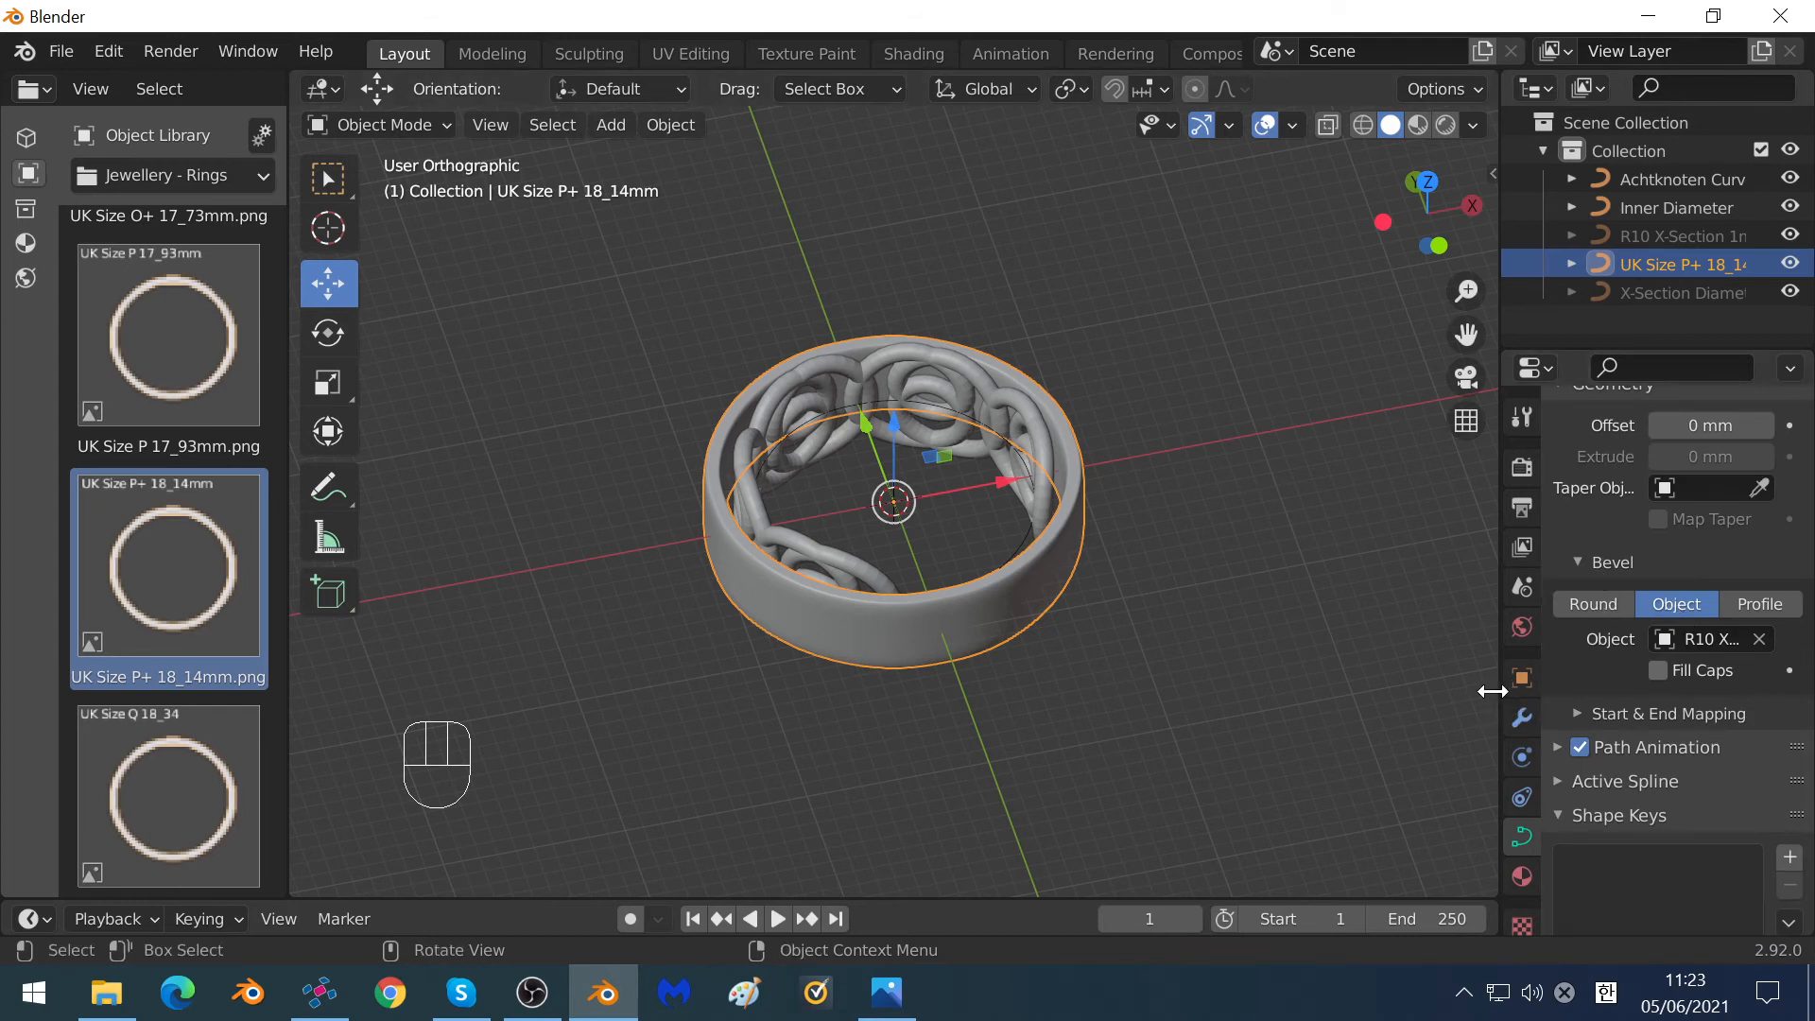
left_click_drag(1496, 692, 1222, 641)
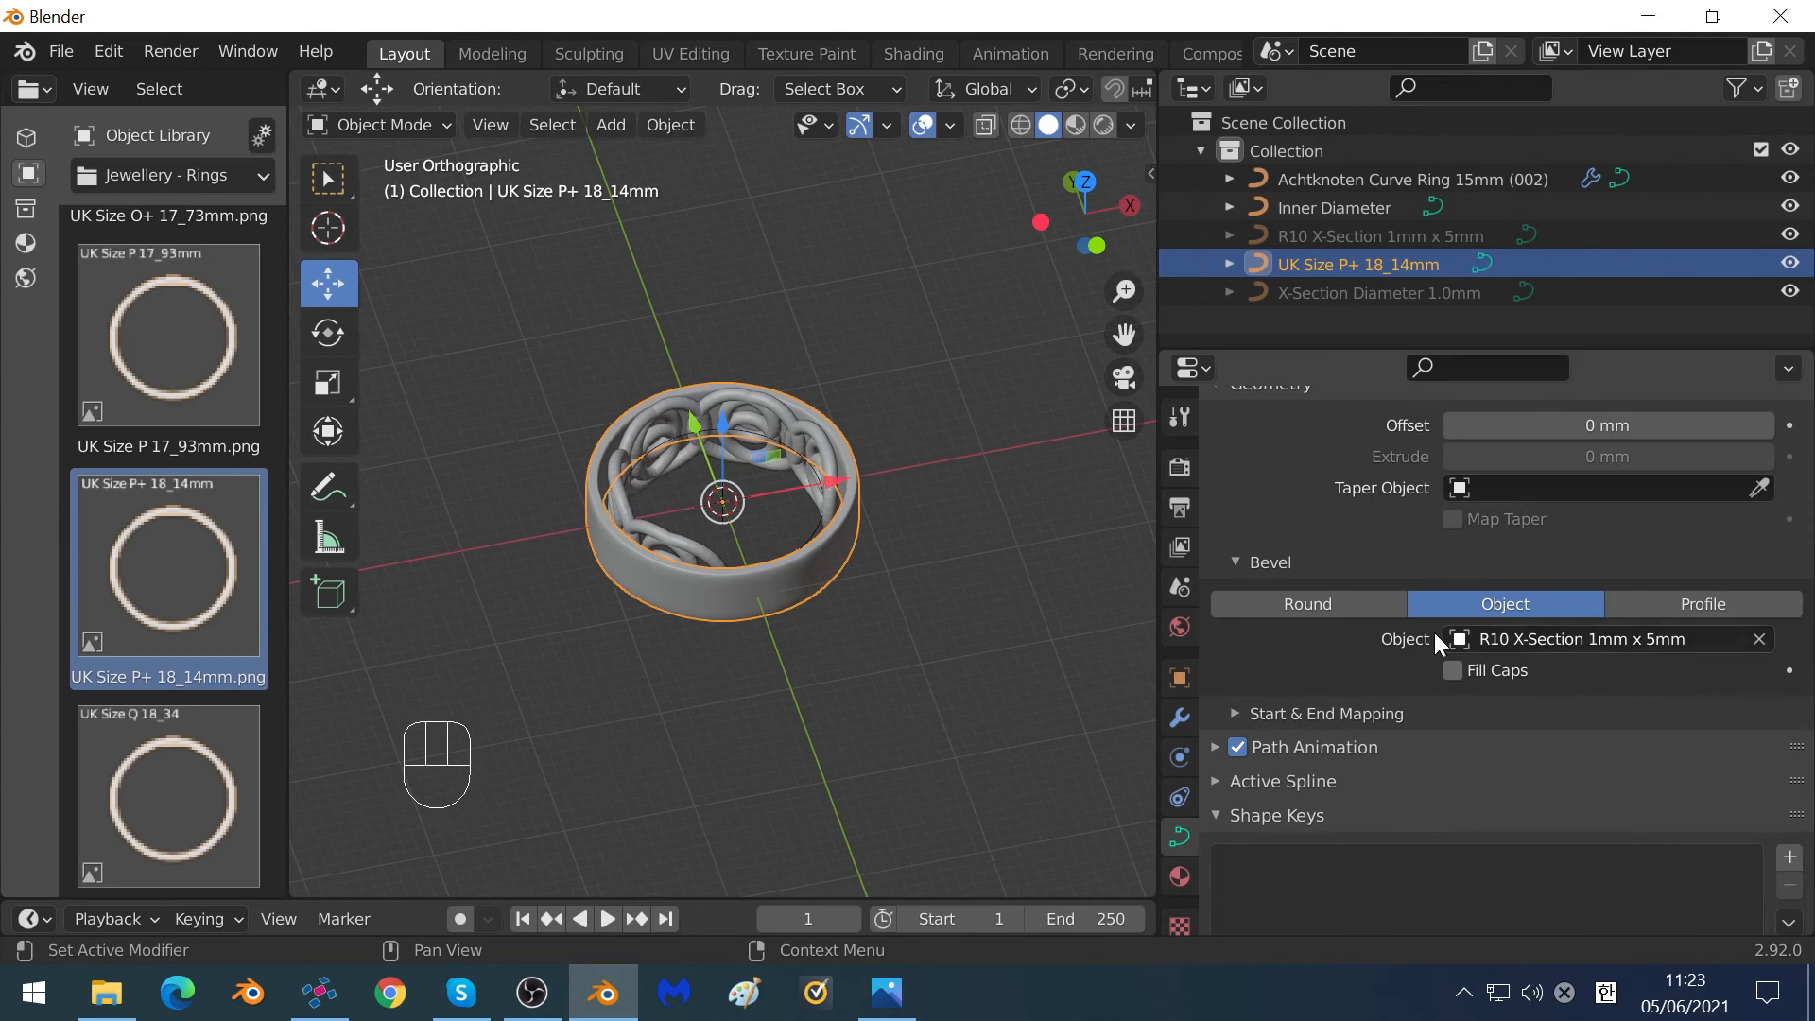
left_click(1759, 641)
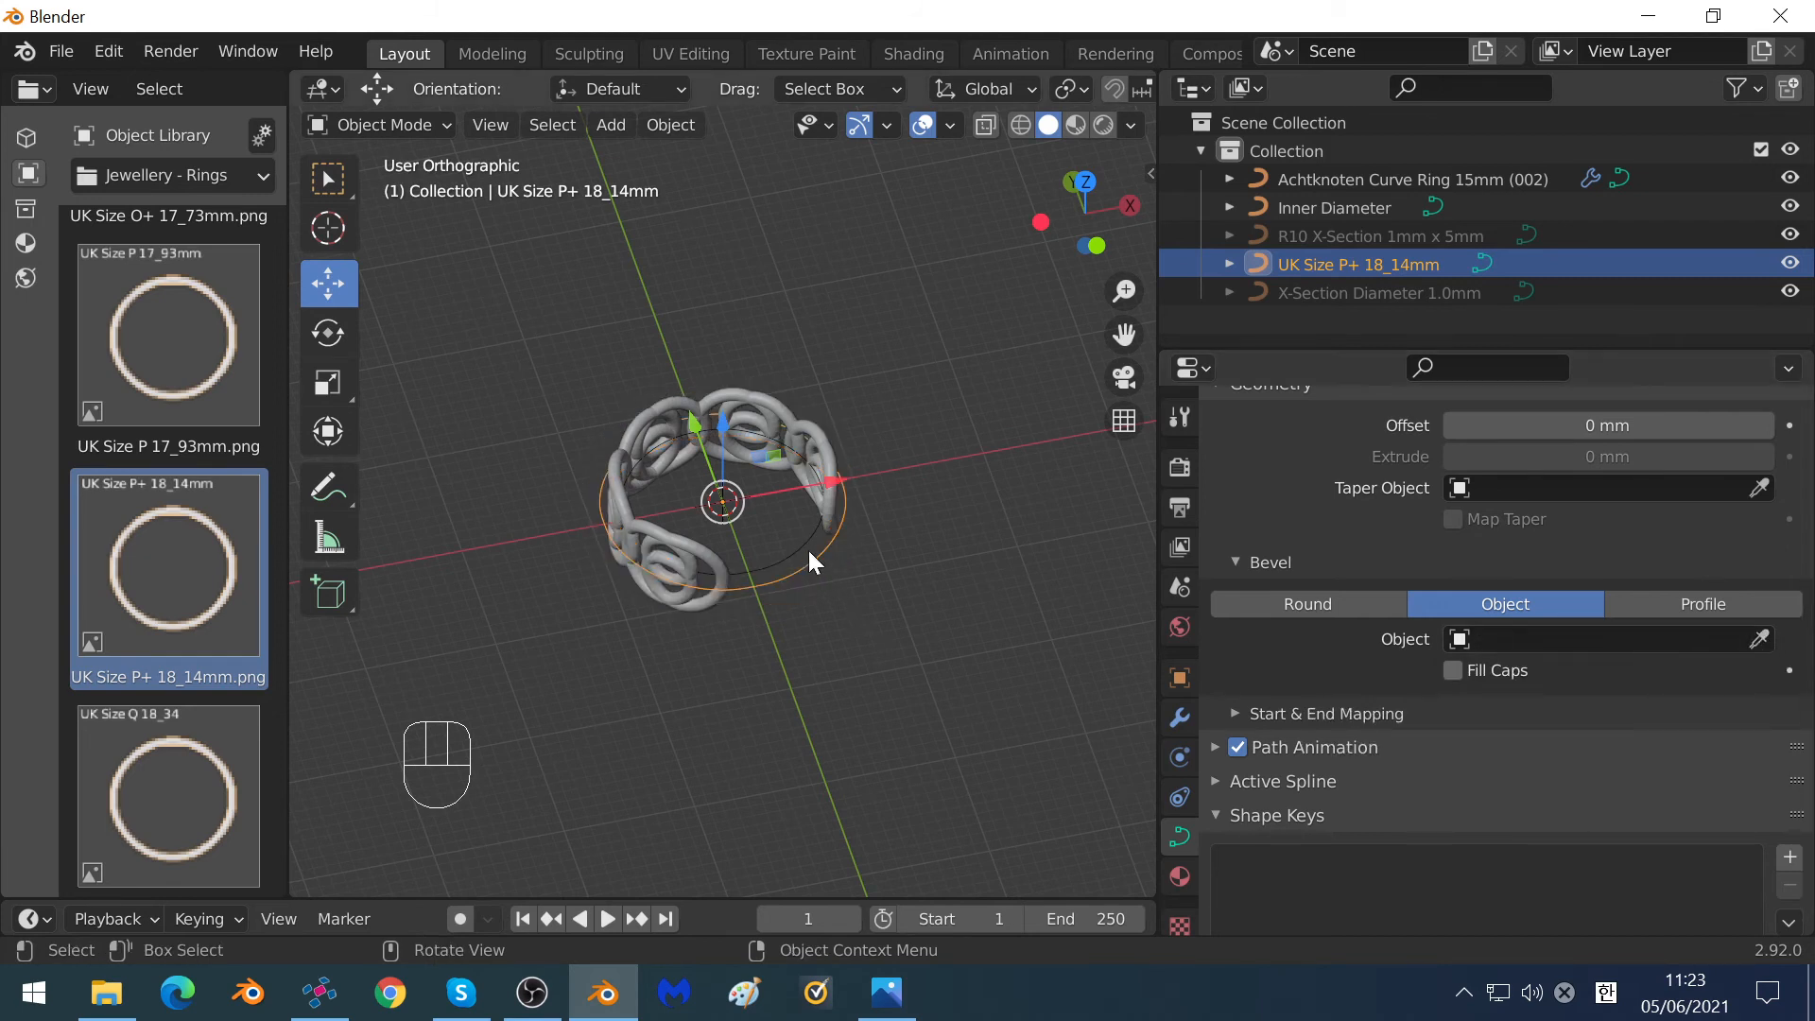
Set the curve object of the knot ring's Set the Ring Size modifier to UK Size P+ 18_14mm.
left_click(773, 403)
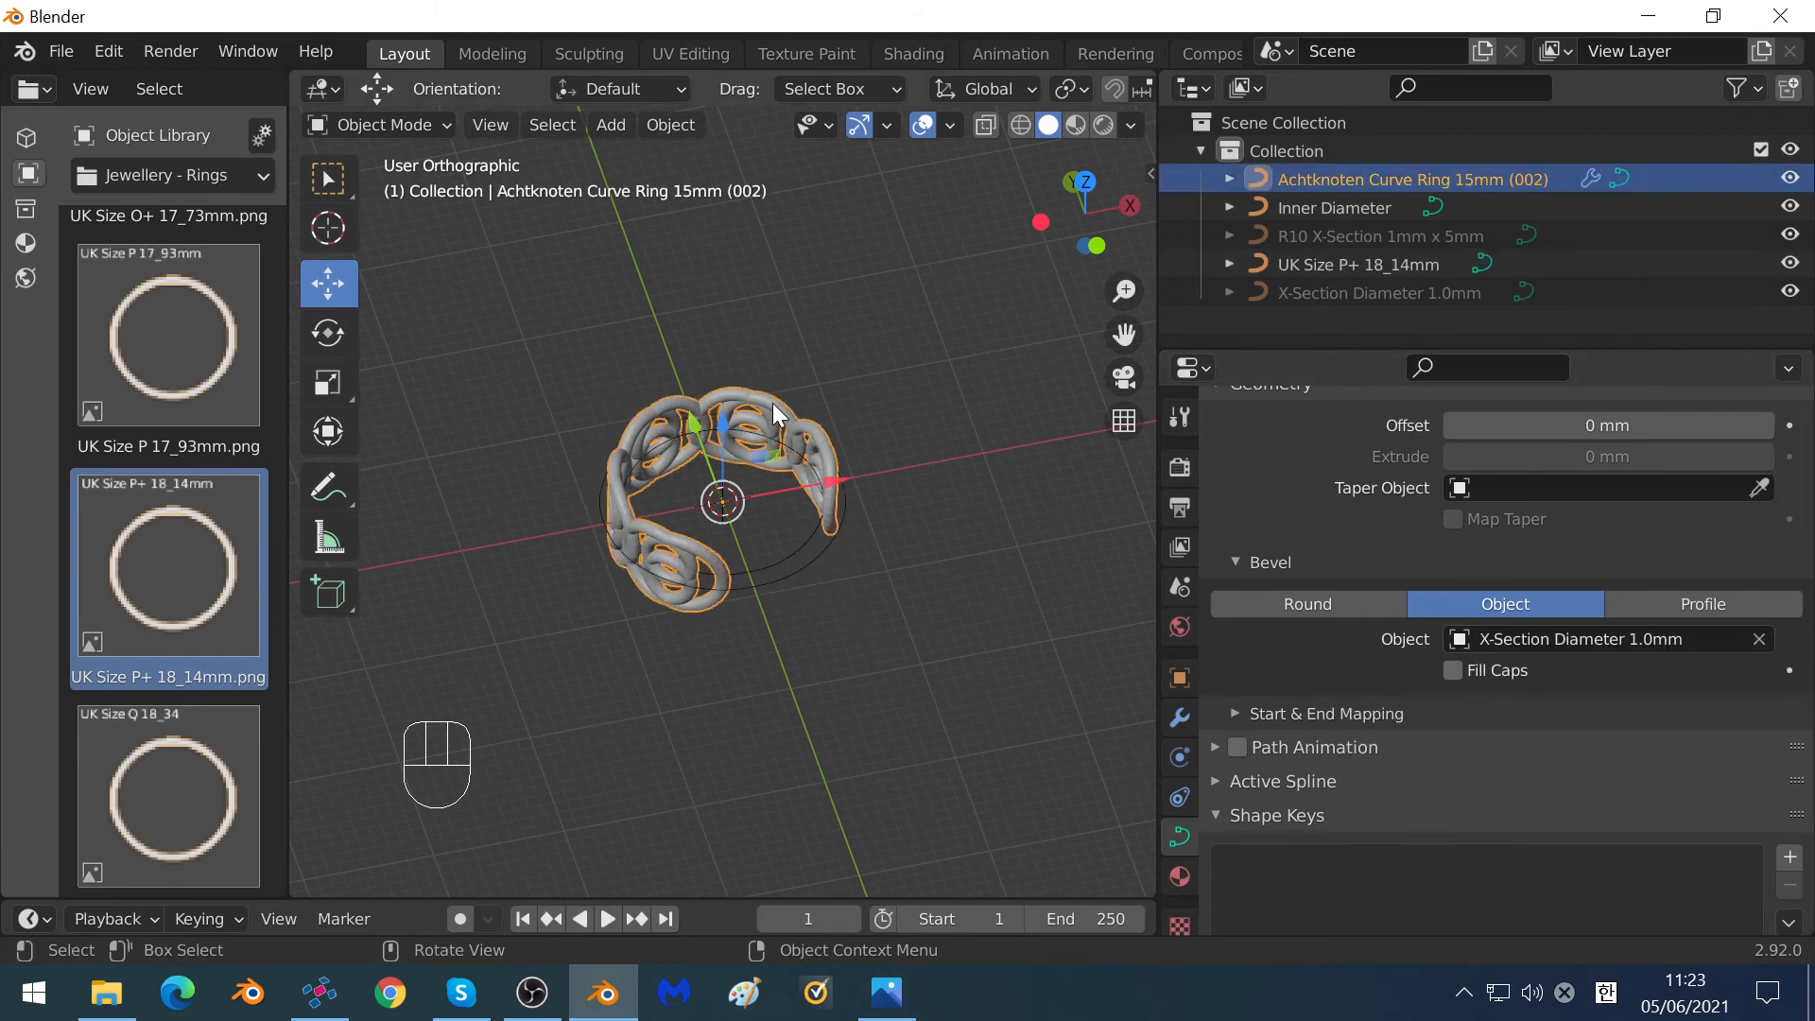
left_click(806, 563)
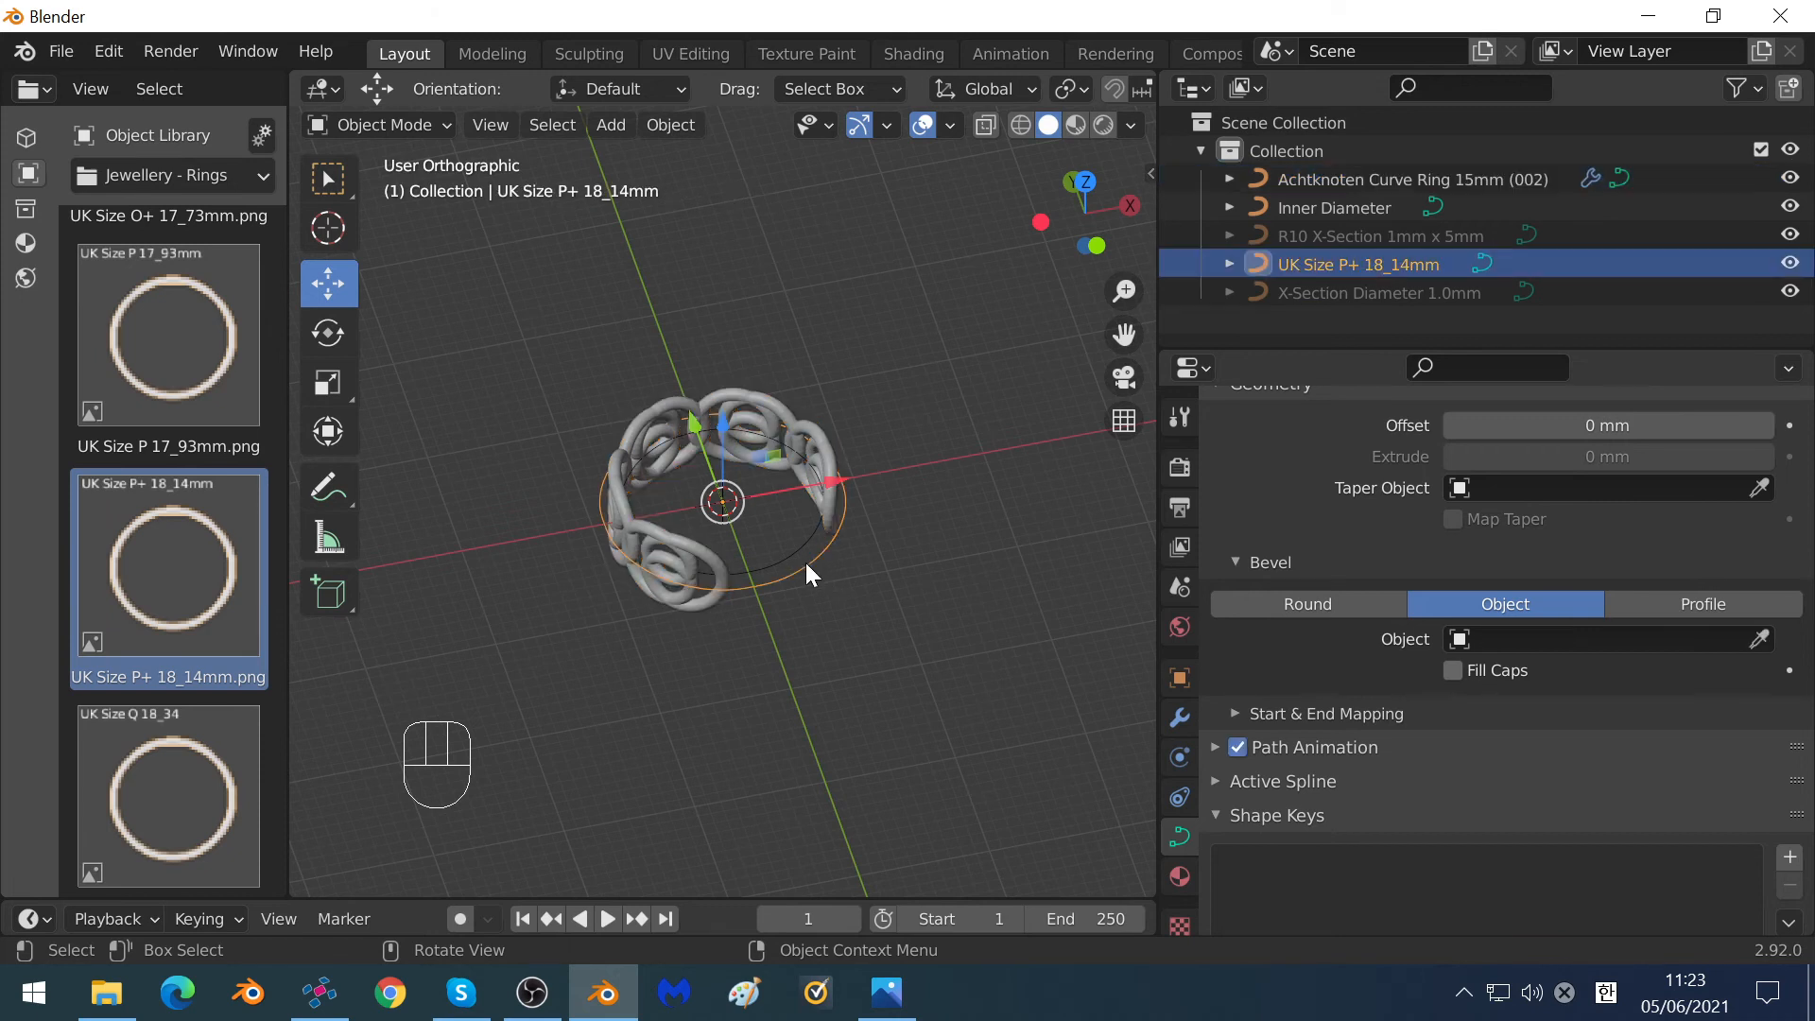
left_click(744, 387)
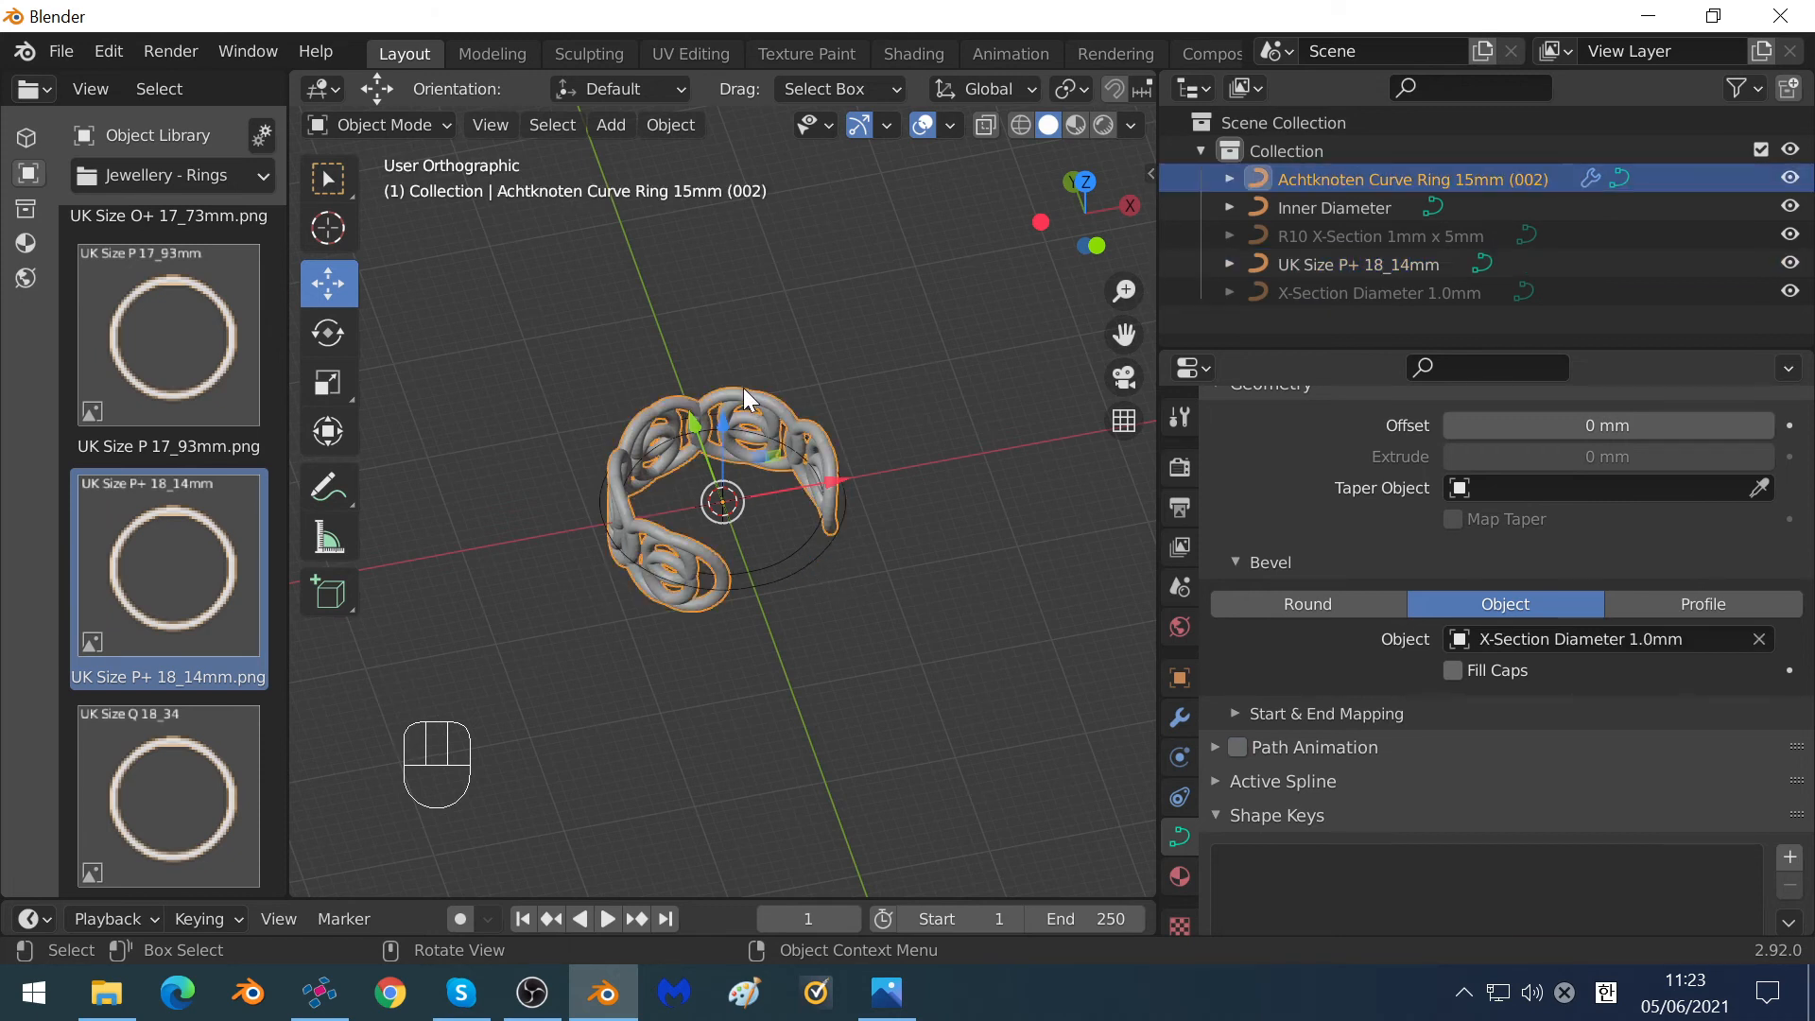
left_click(1180, 715)
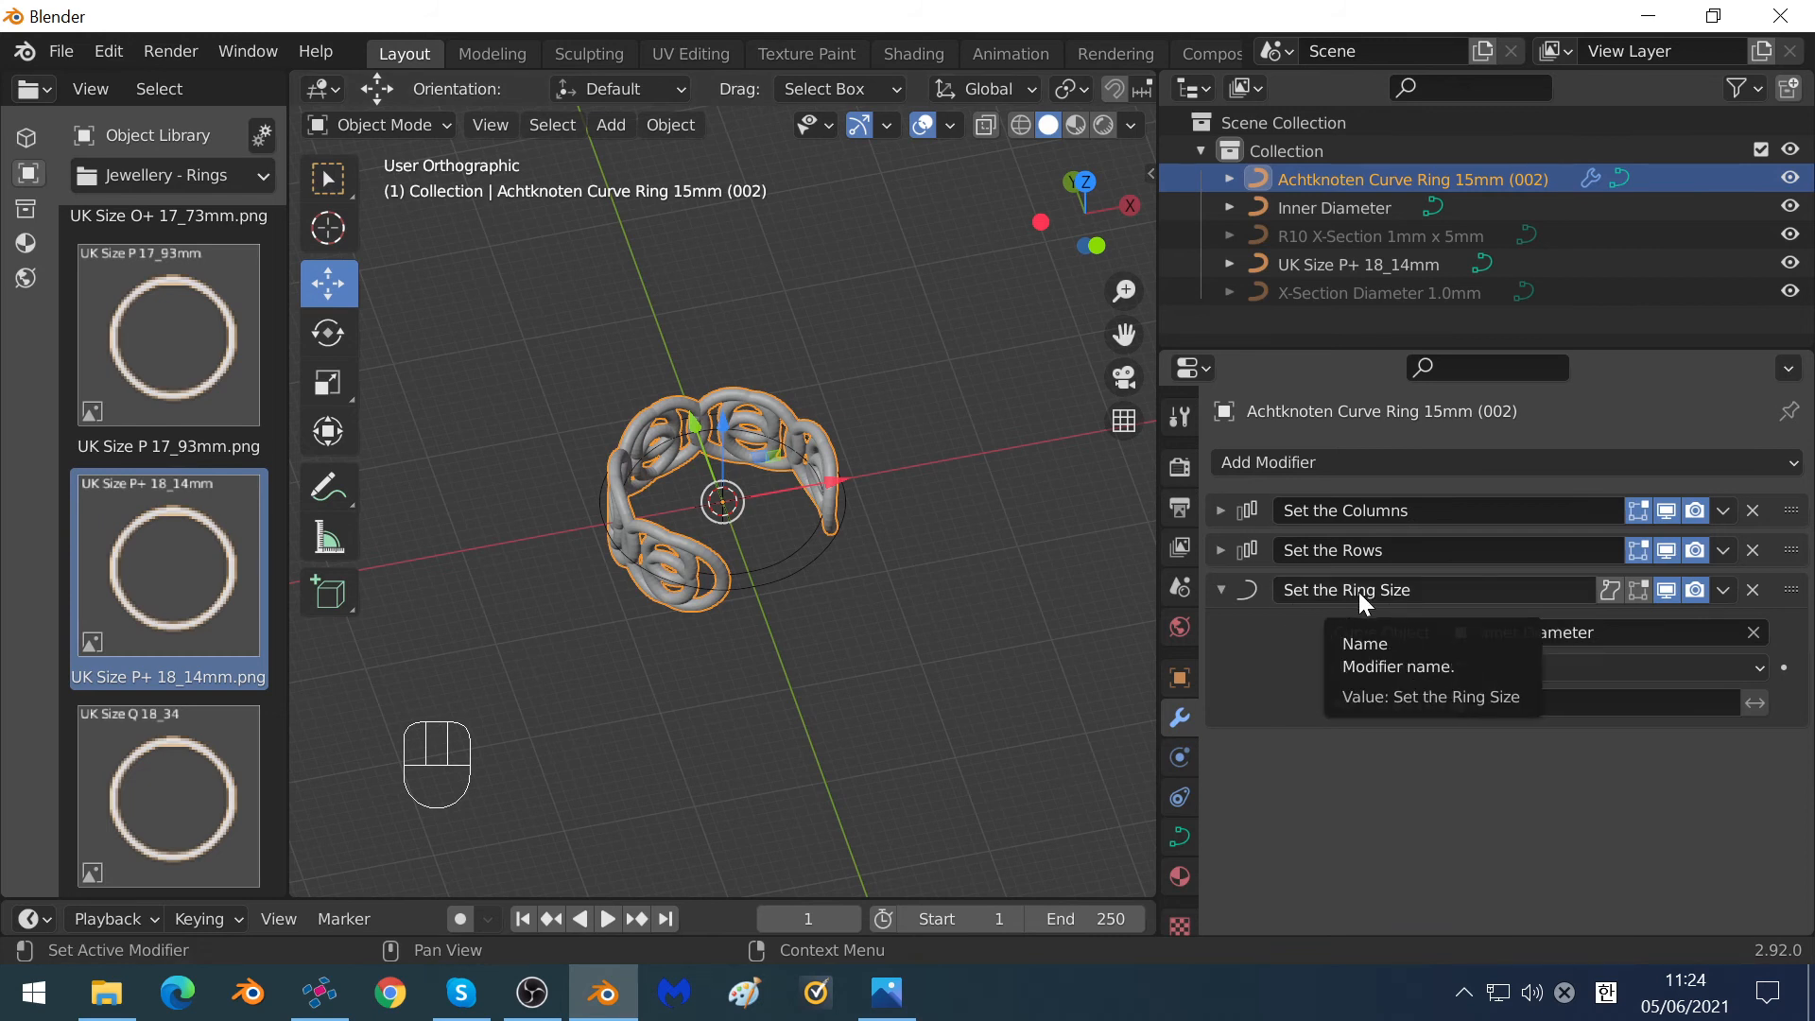
left_click(1475, 468)
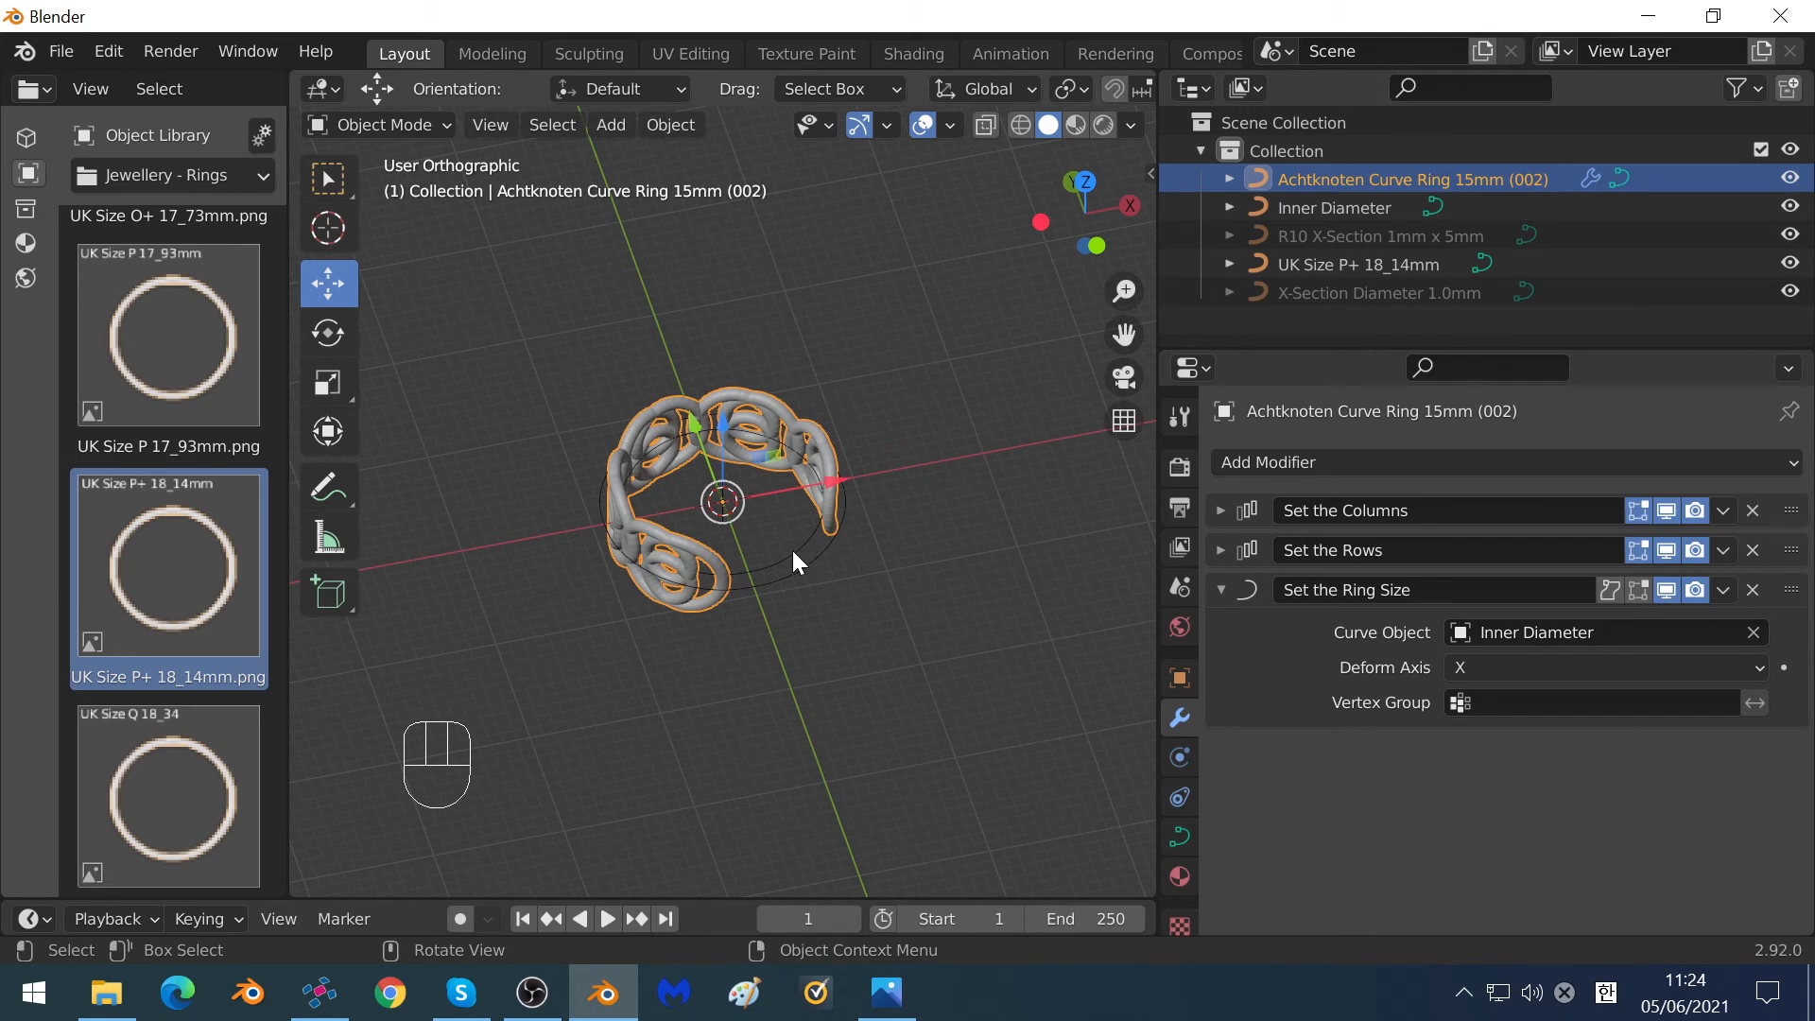
left_click(1496, 627)
key("Down")
key("Down")
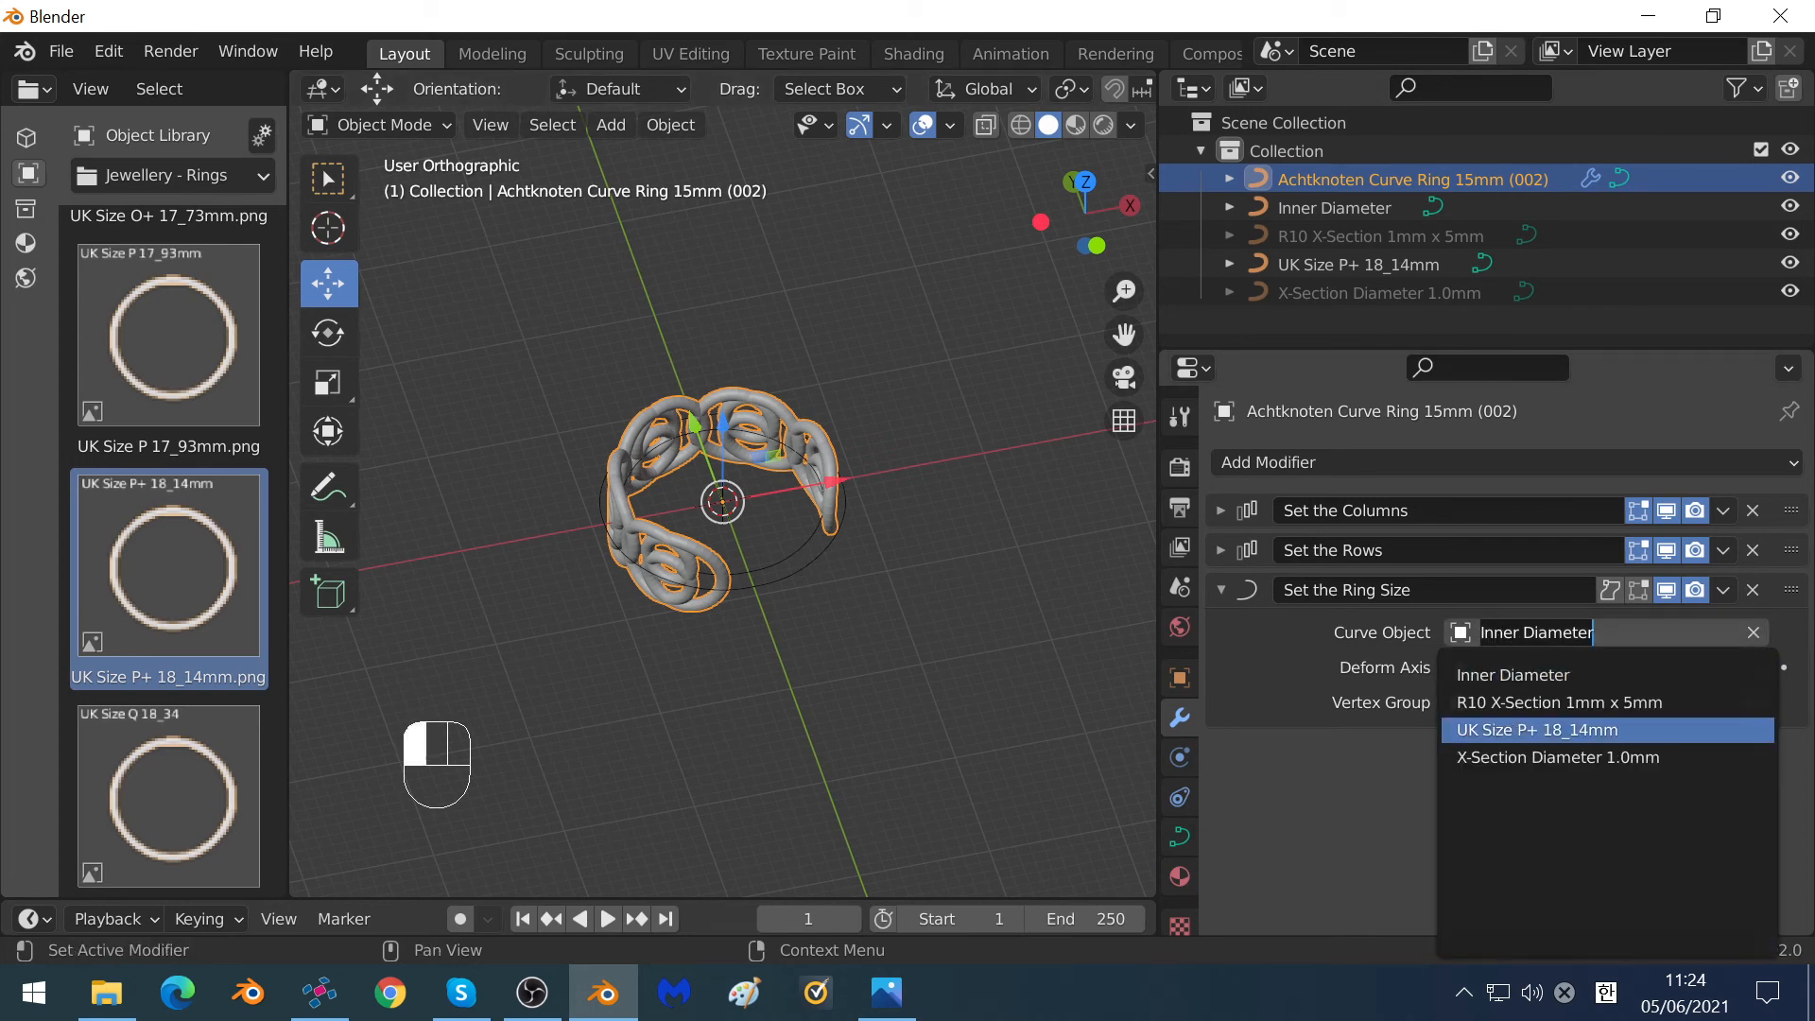
left_click(1522, 729)
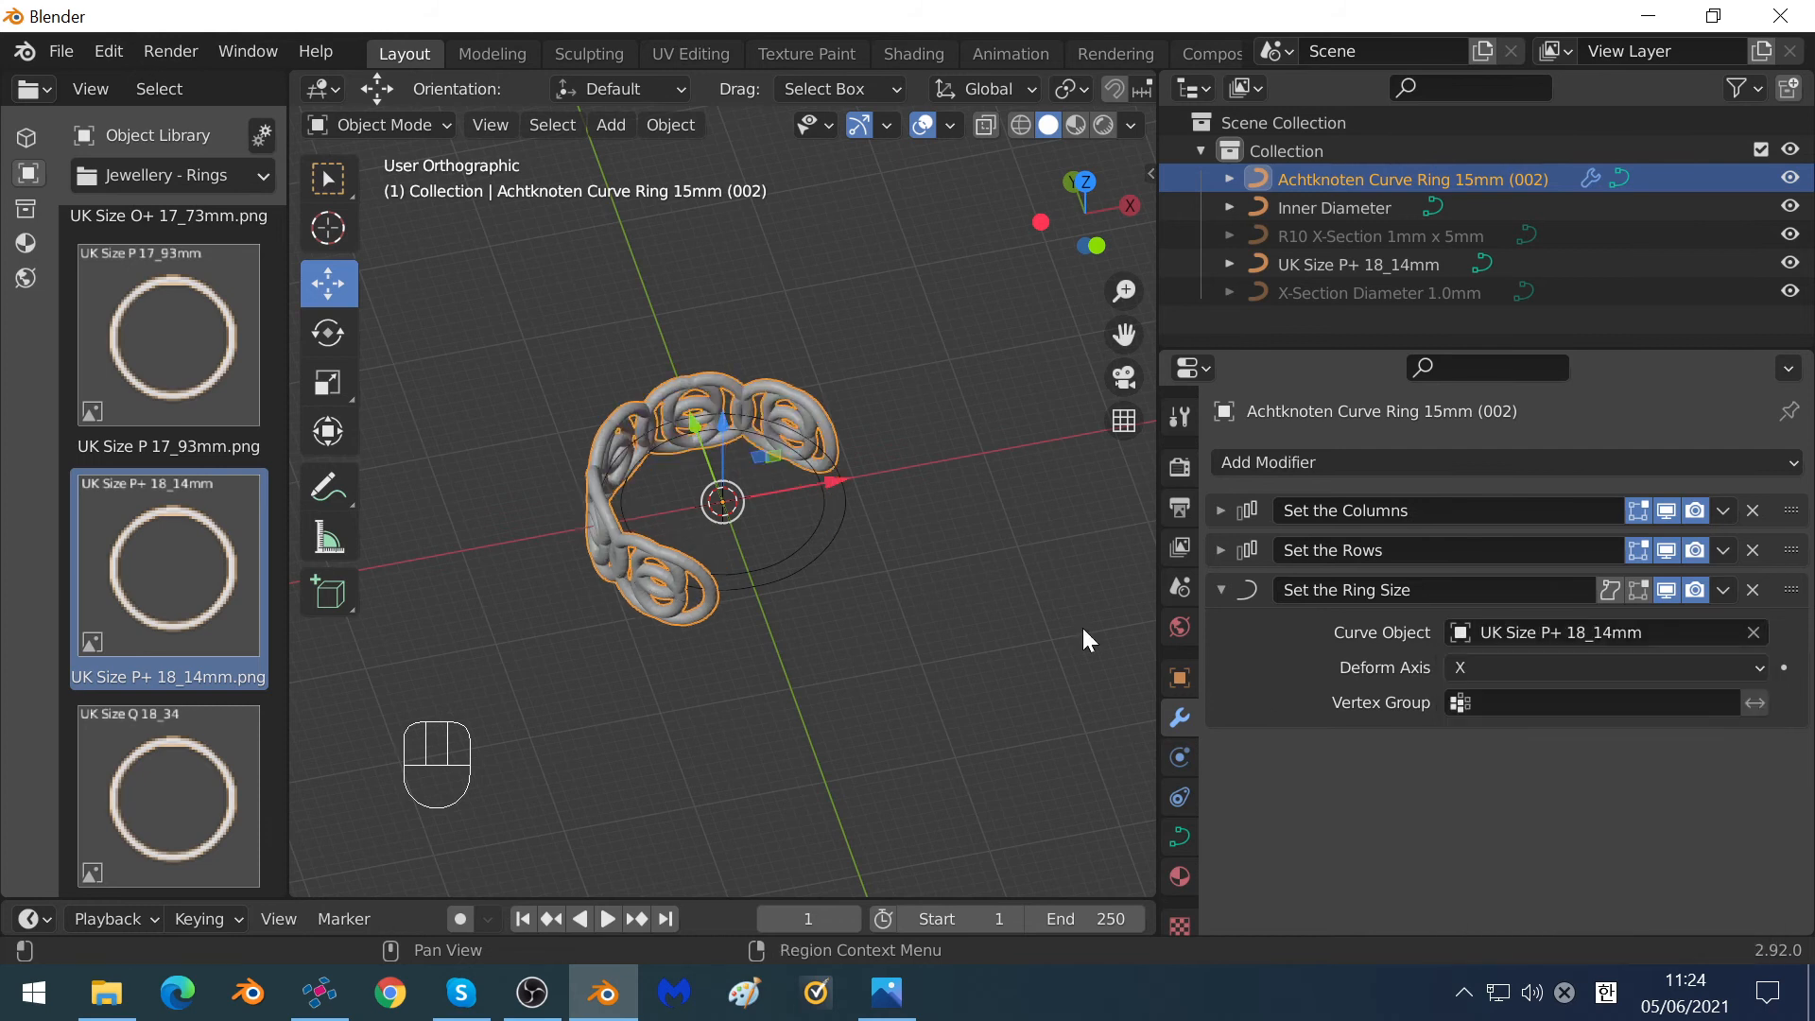
Delete the unused Inner Diameter curve and select the UK Size P+ 18_14mm curve.
left_click(813, 538)
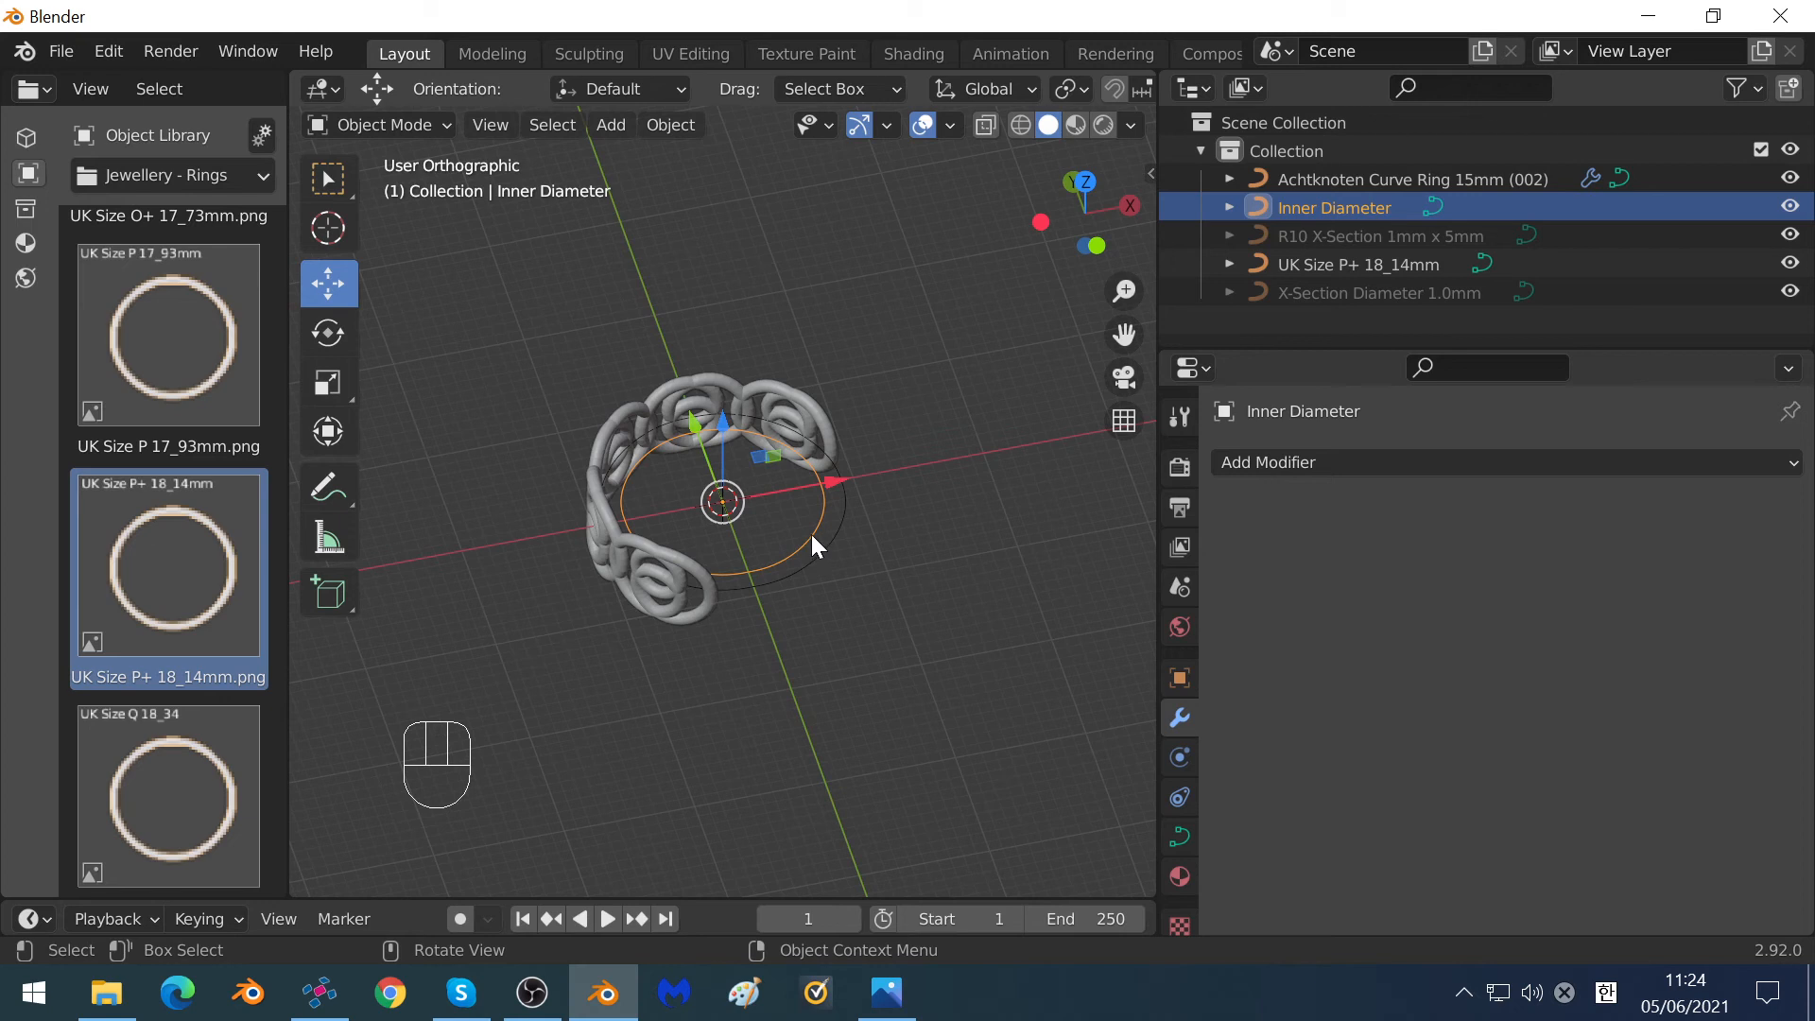
key("x")
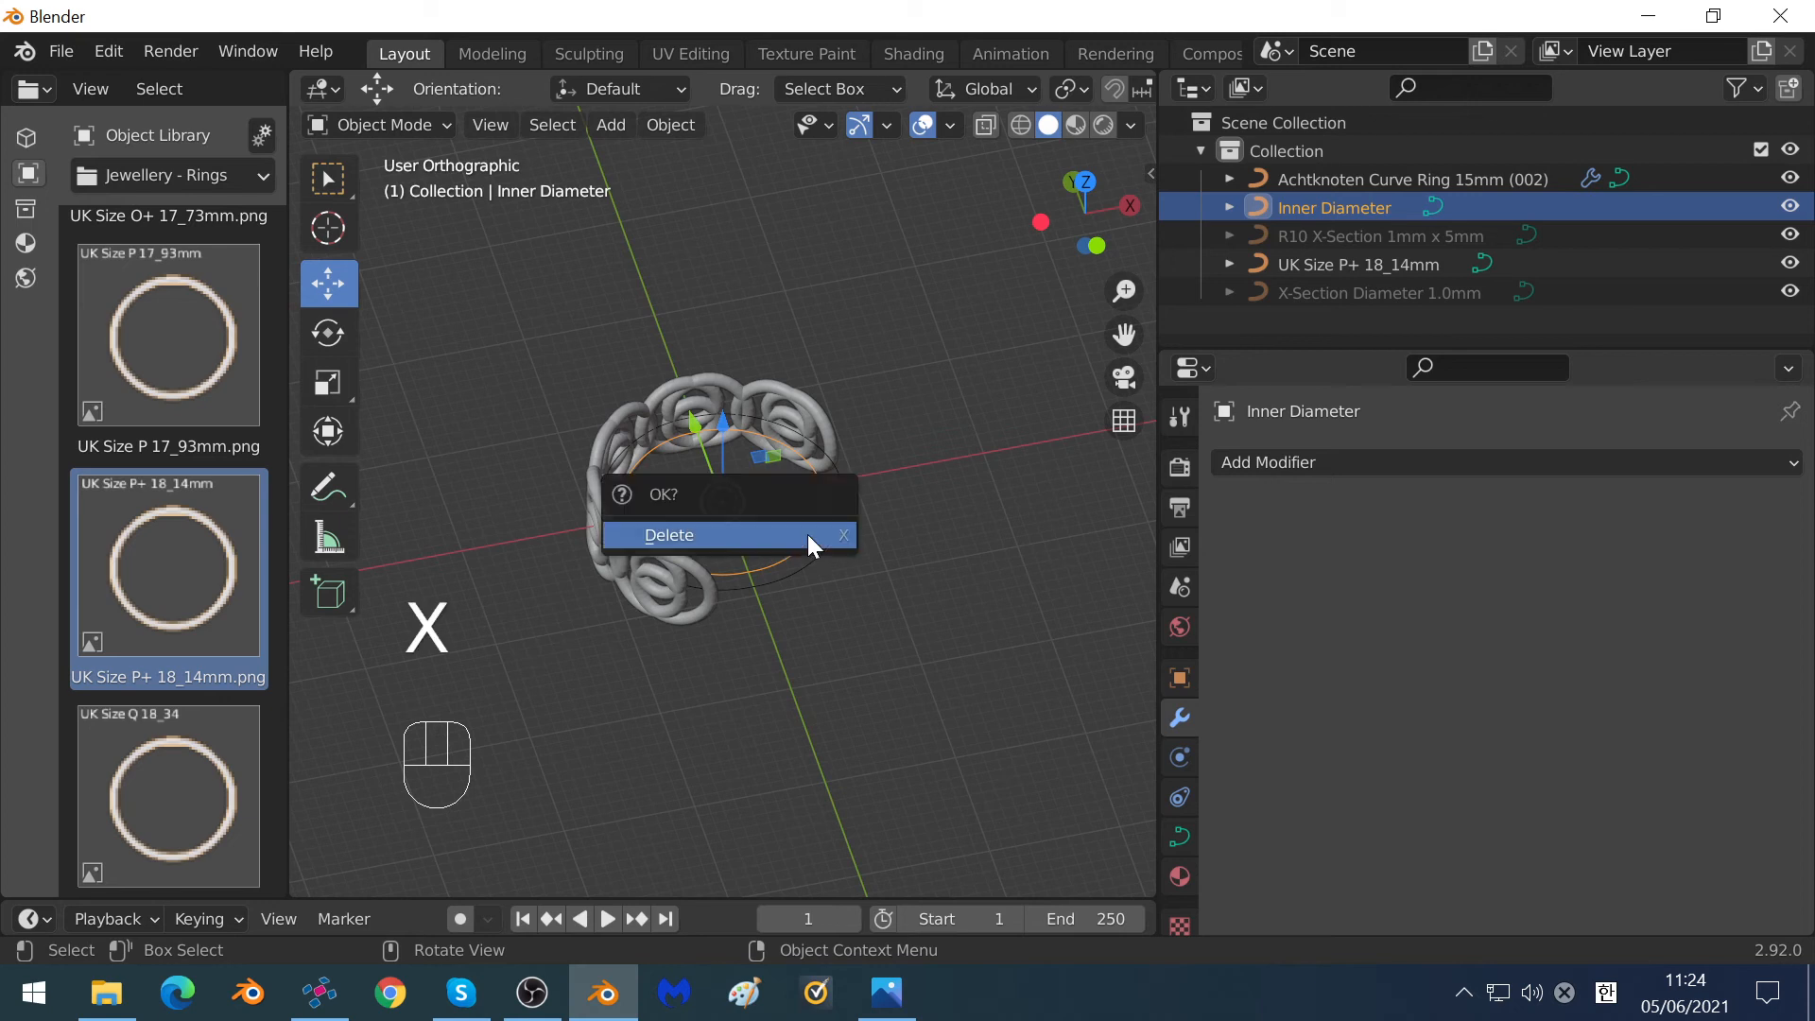
left_click(807, 535)
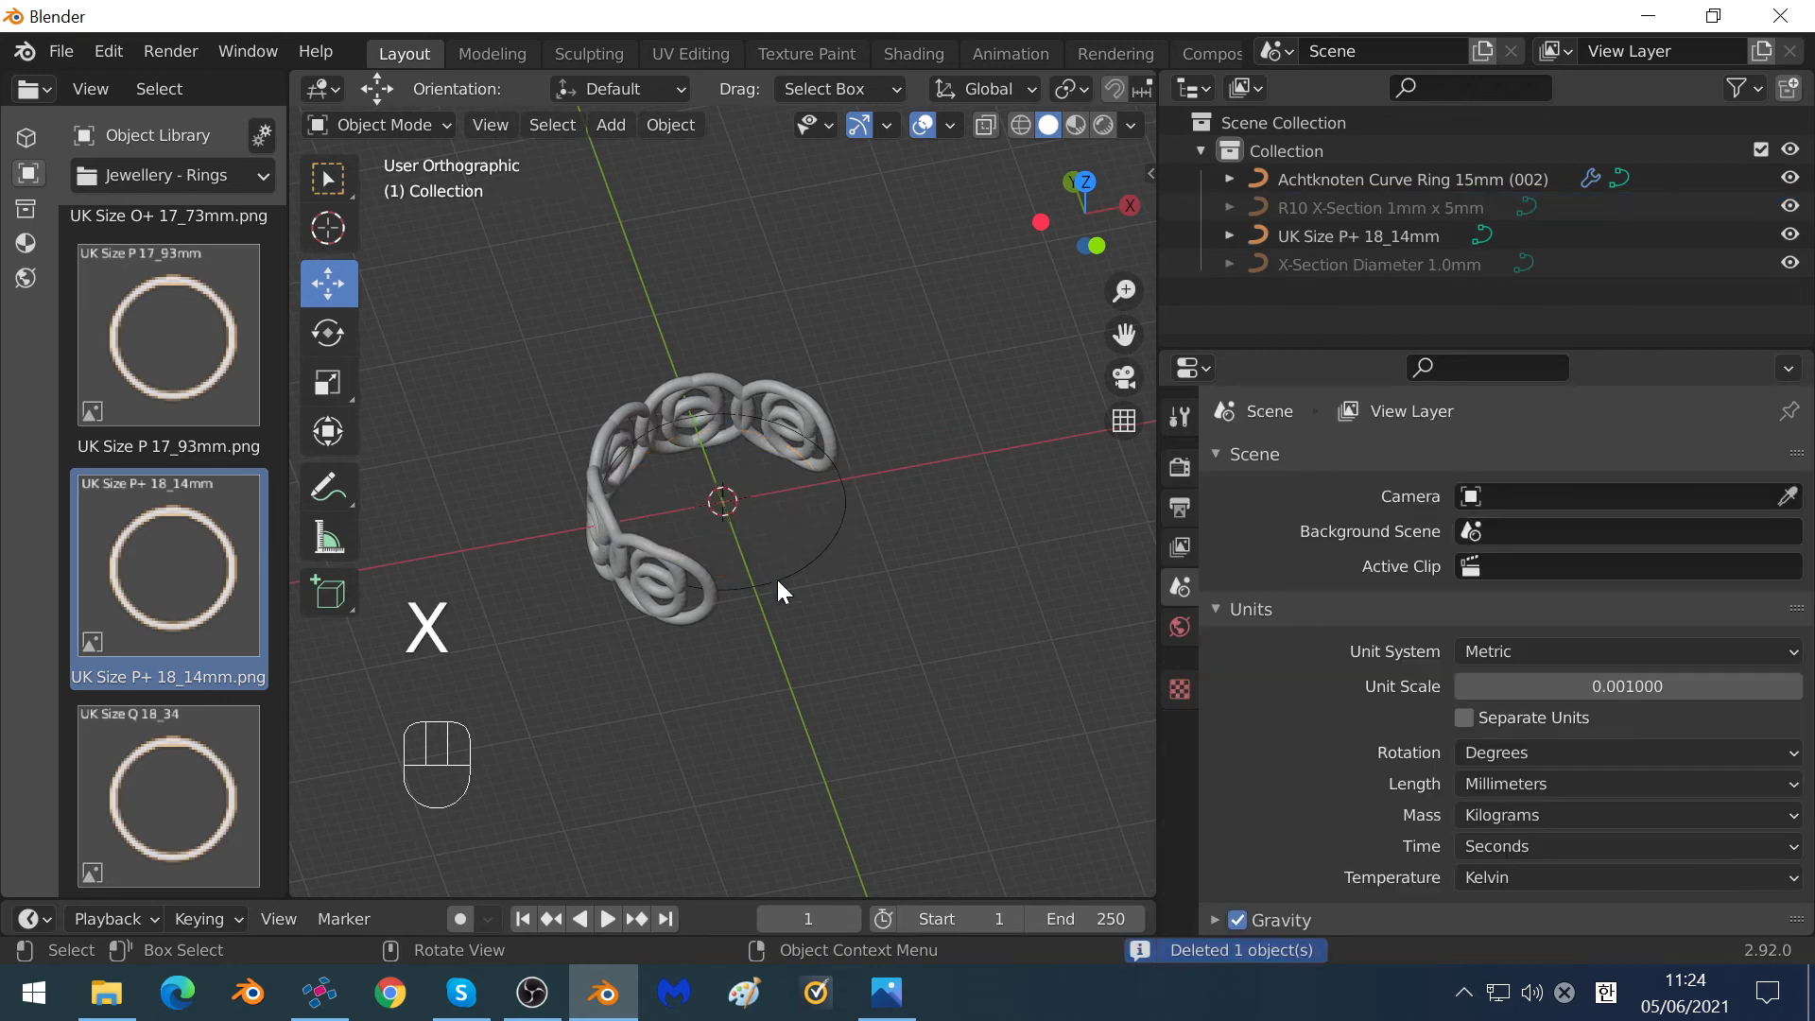
left_click(827, 544)
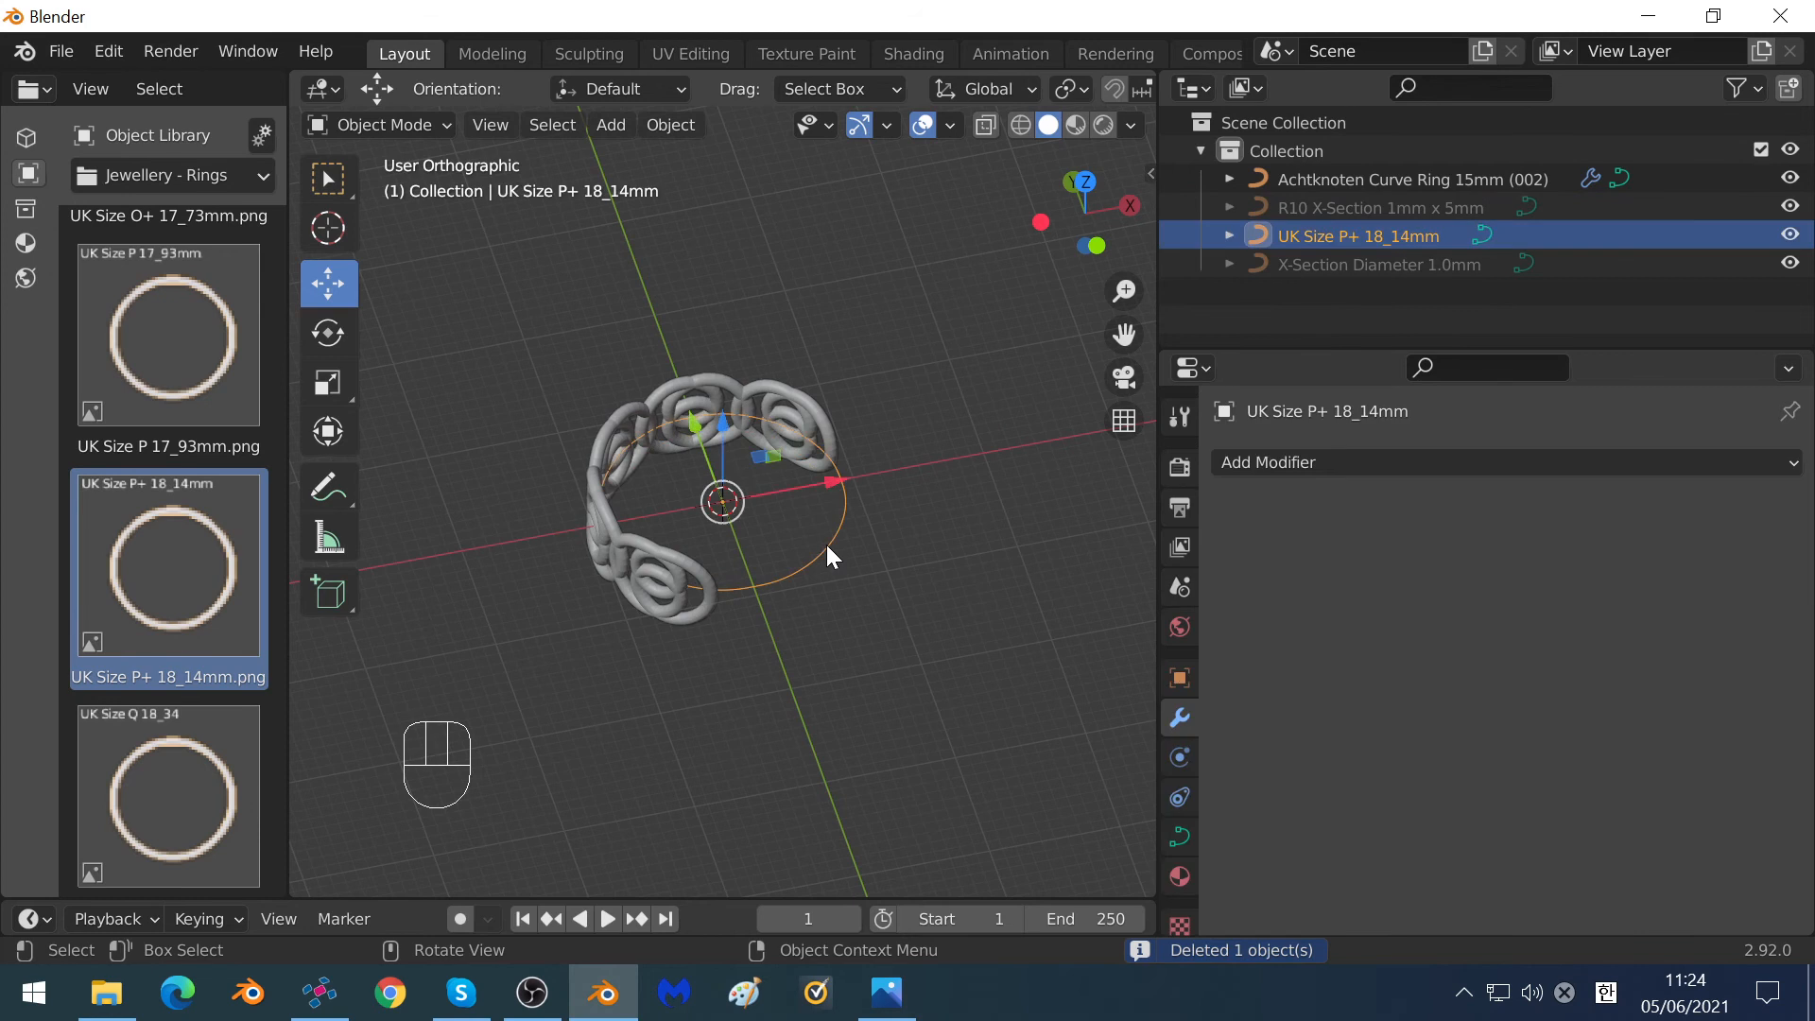
scroll(769, 399, "up", 3)
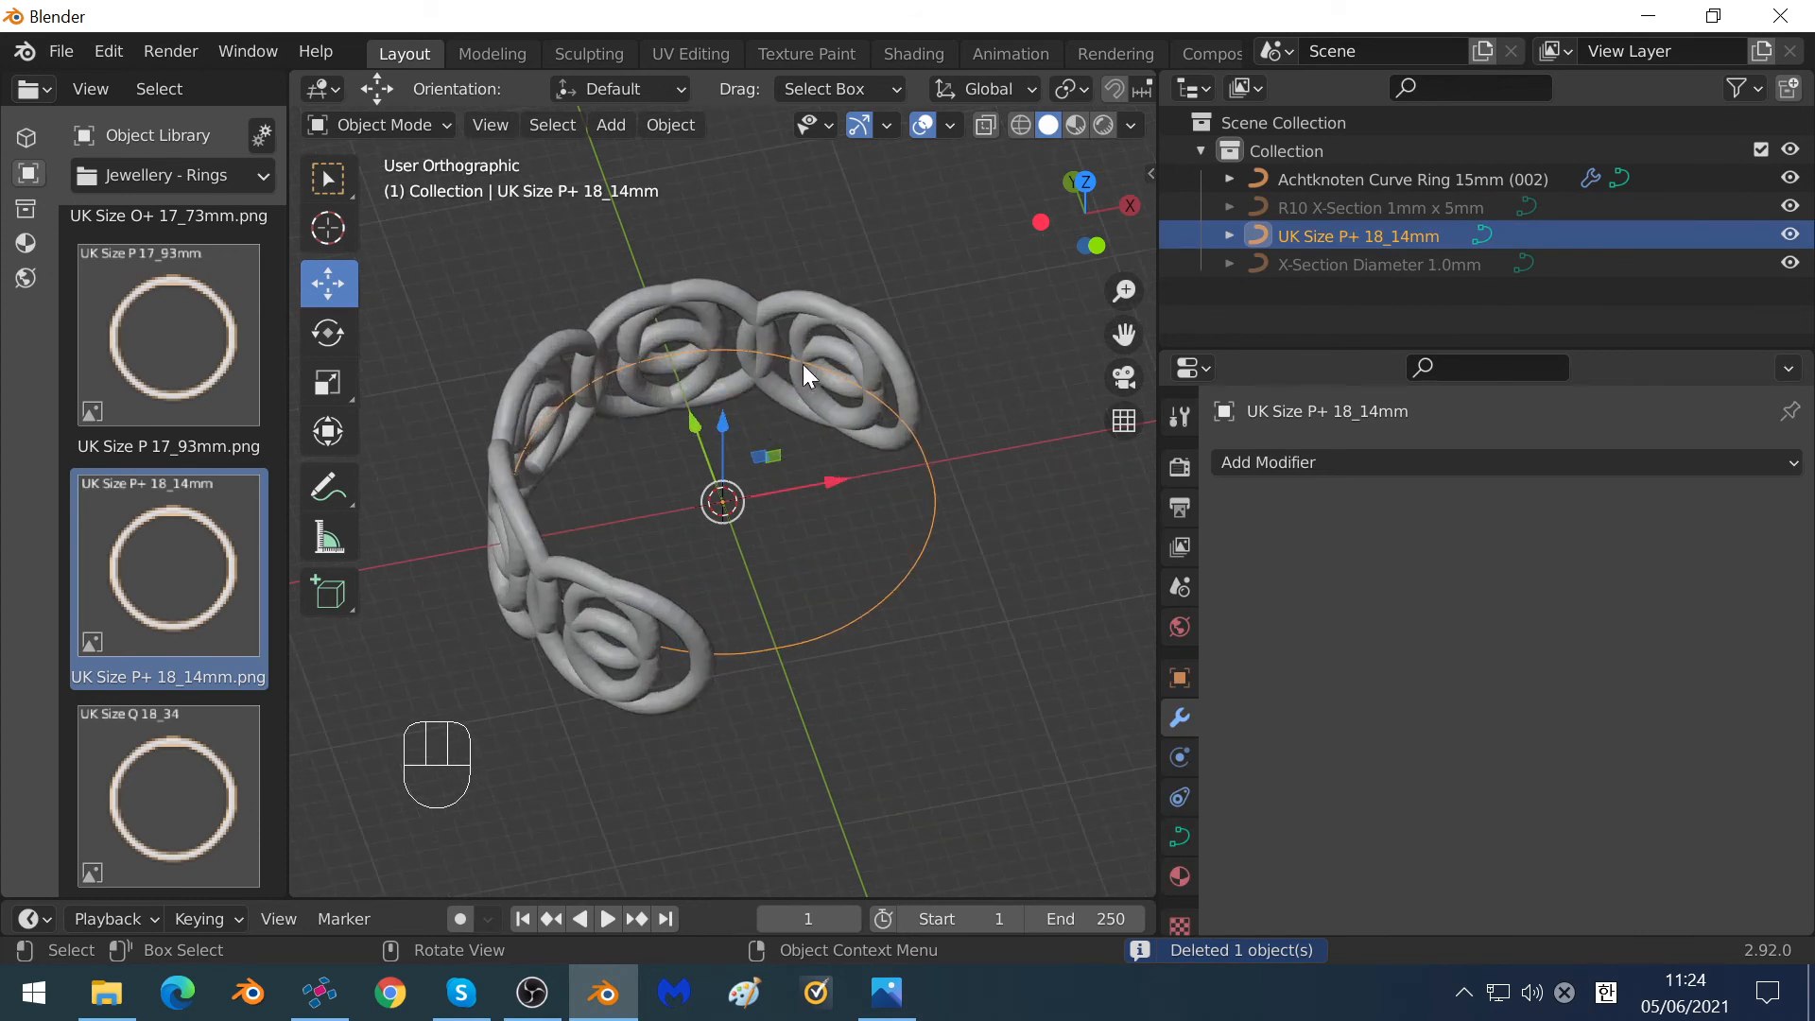
scroll(836, 373, "up", 2)
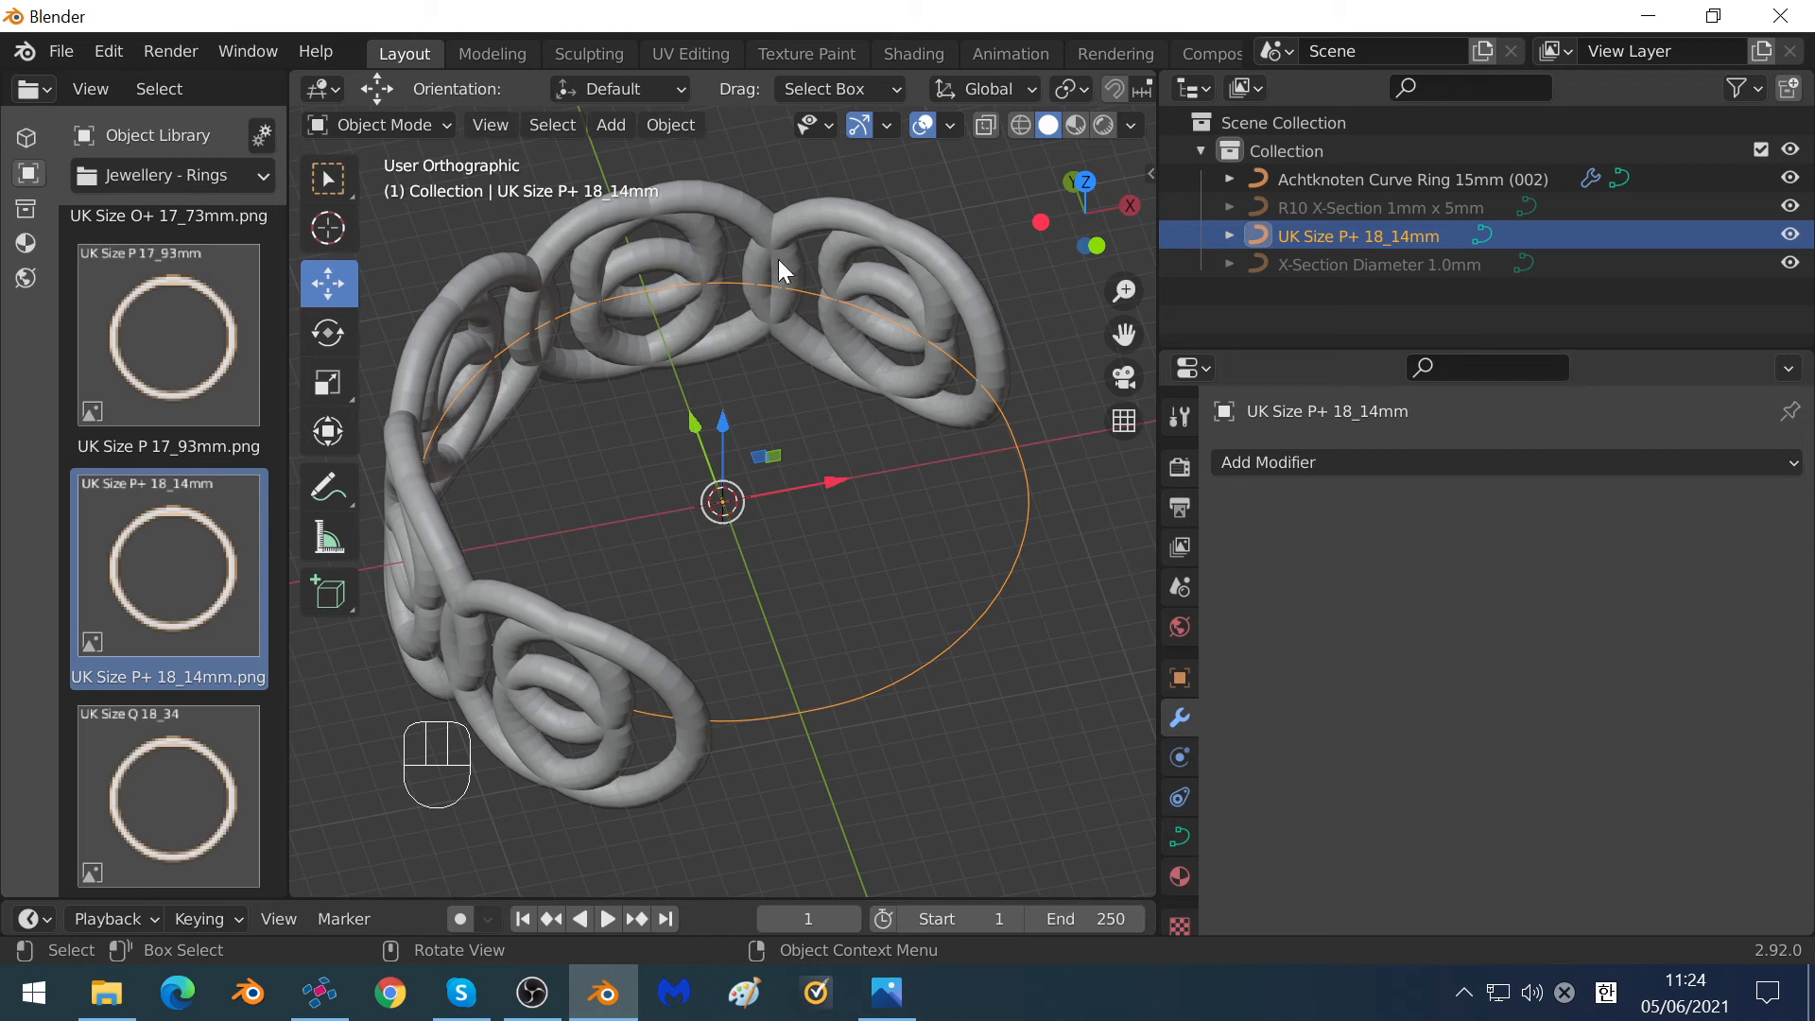
Reduce the Set the Columns count of the Achtknoten Curve Ring 15mm (002) to 1.
scroll(793, 280, "down", 3)
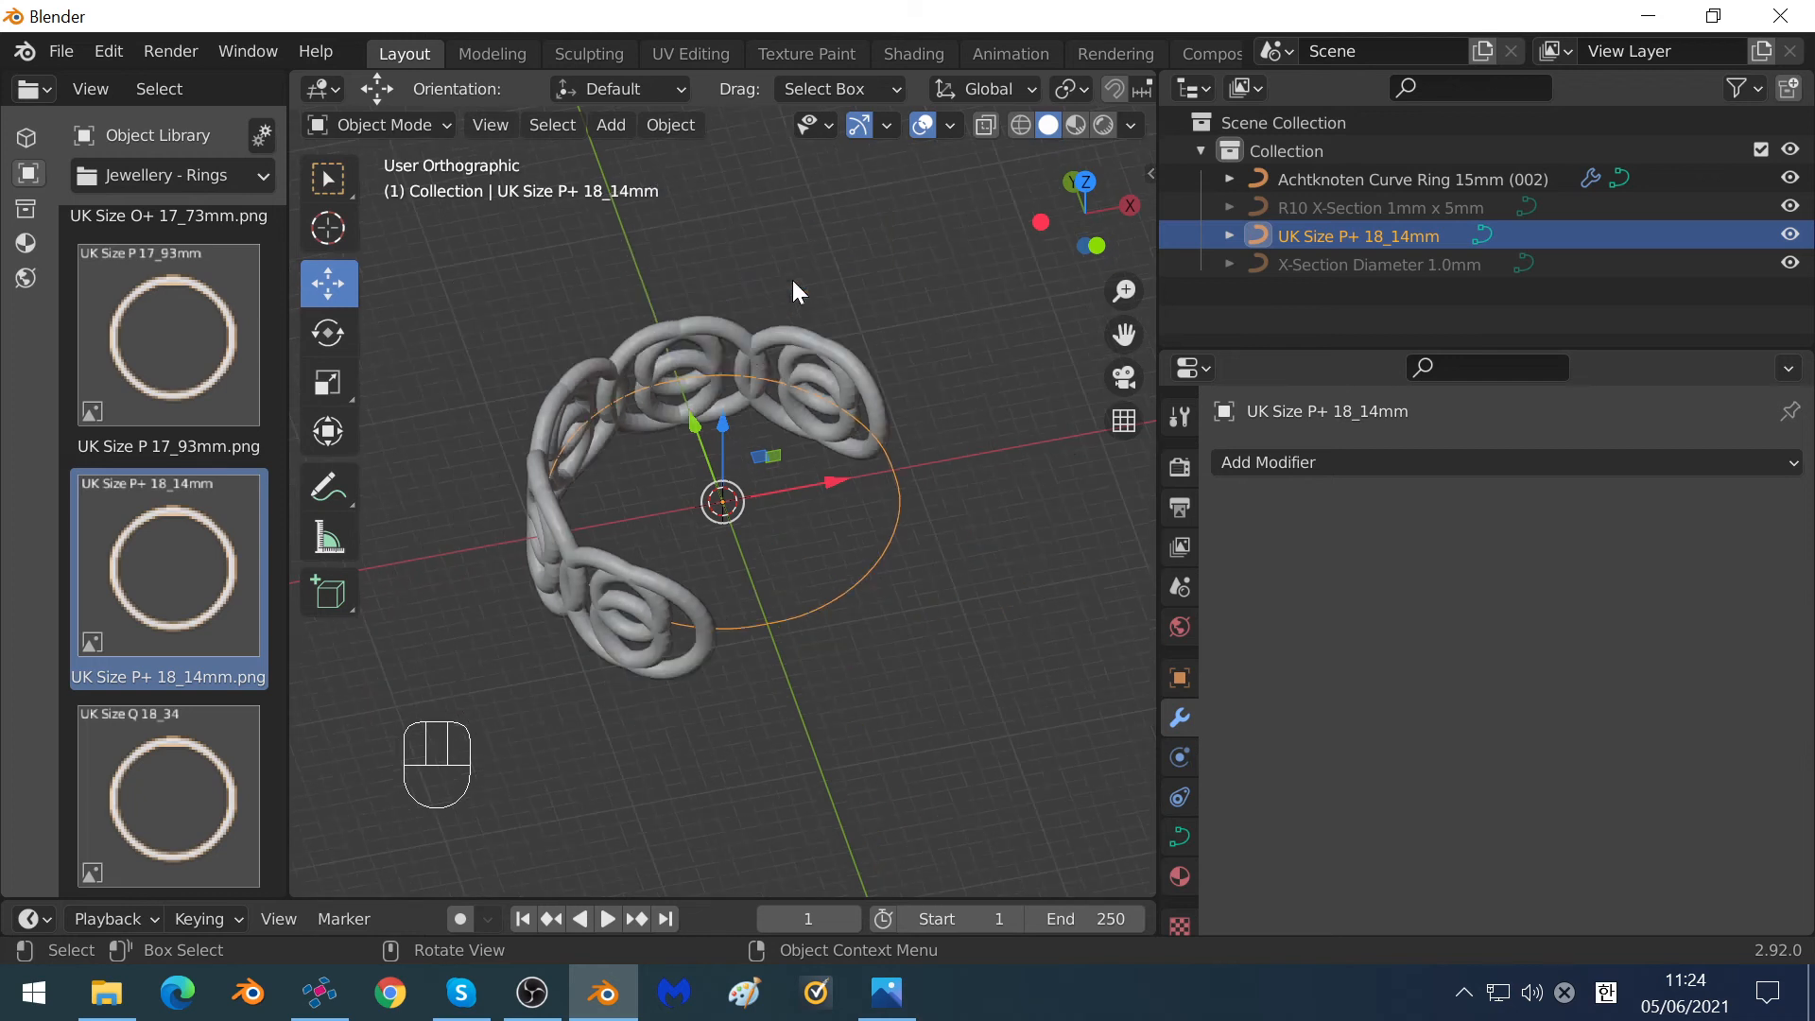
left_click(745, 342)
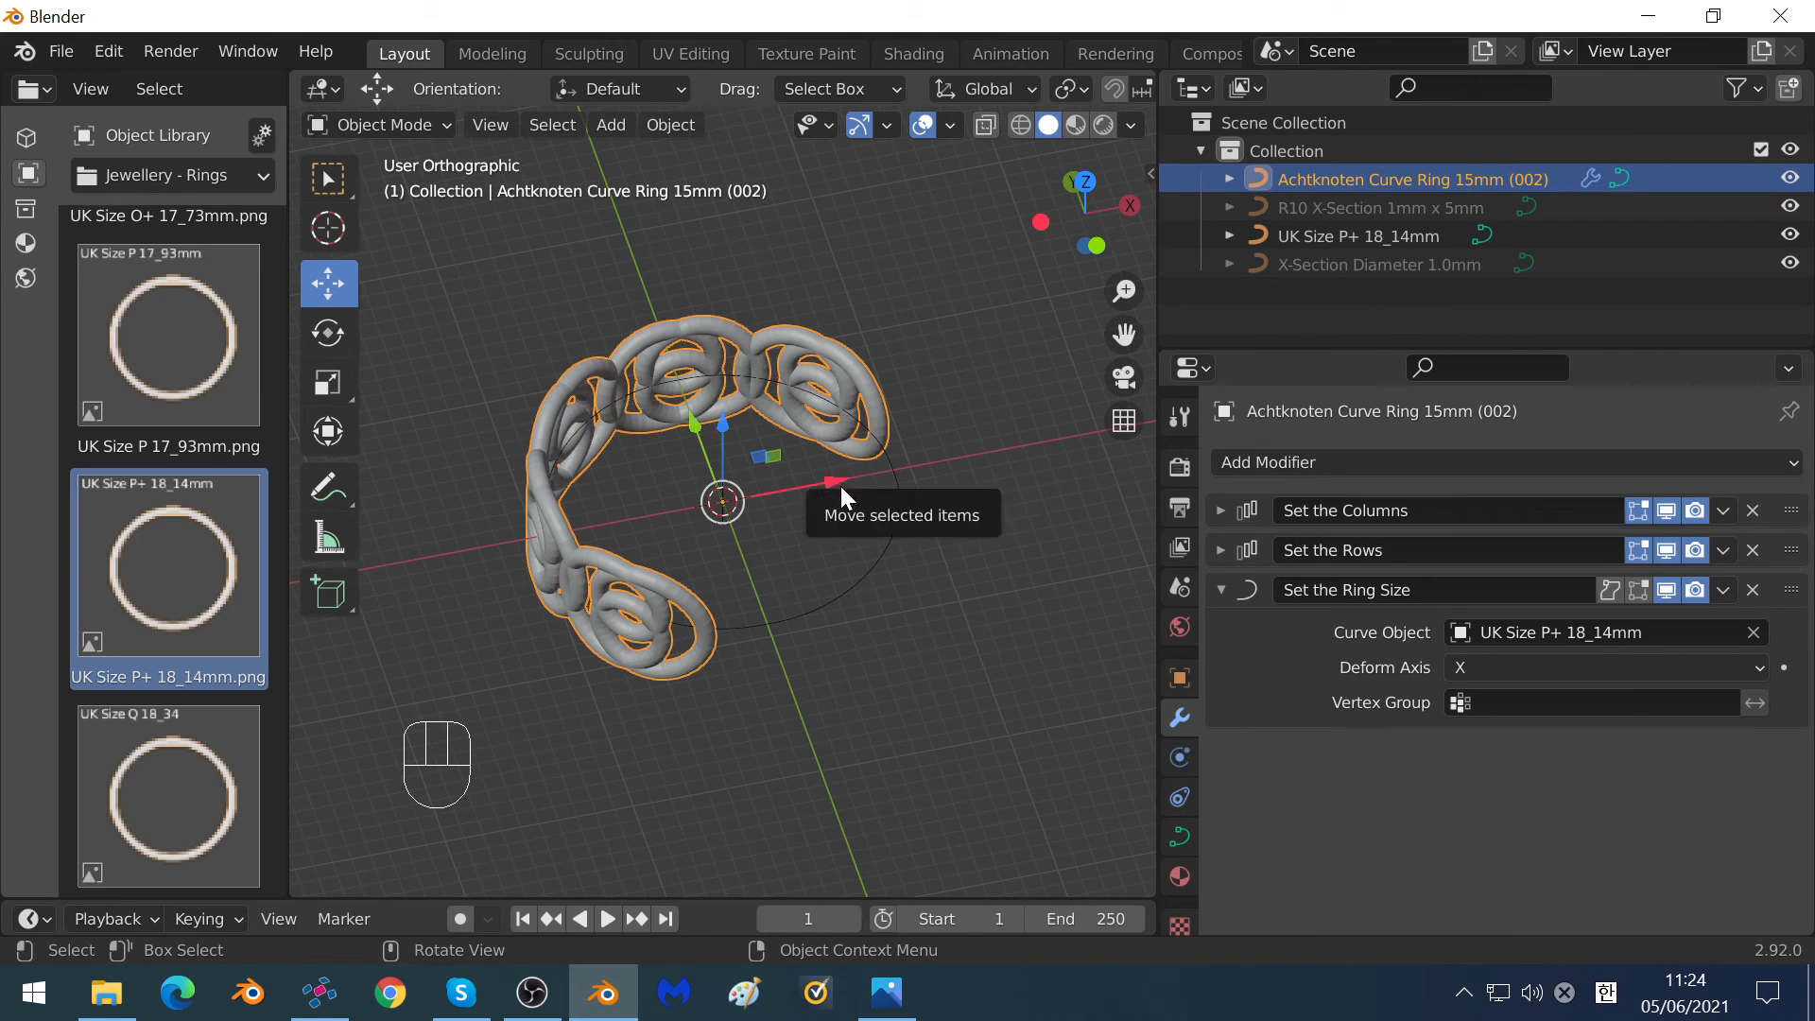
left_click(1219, 509)
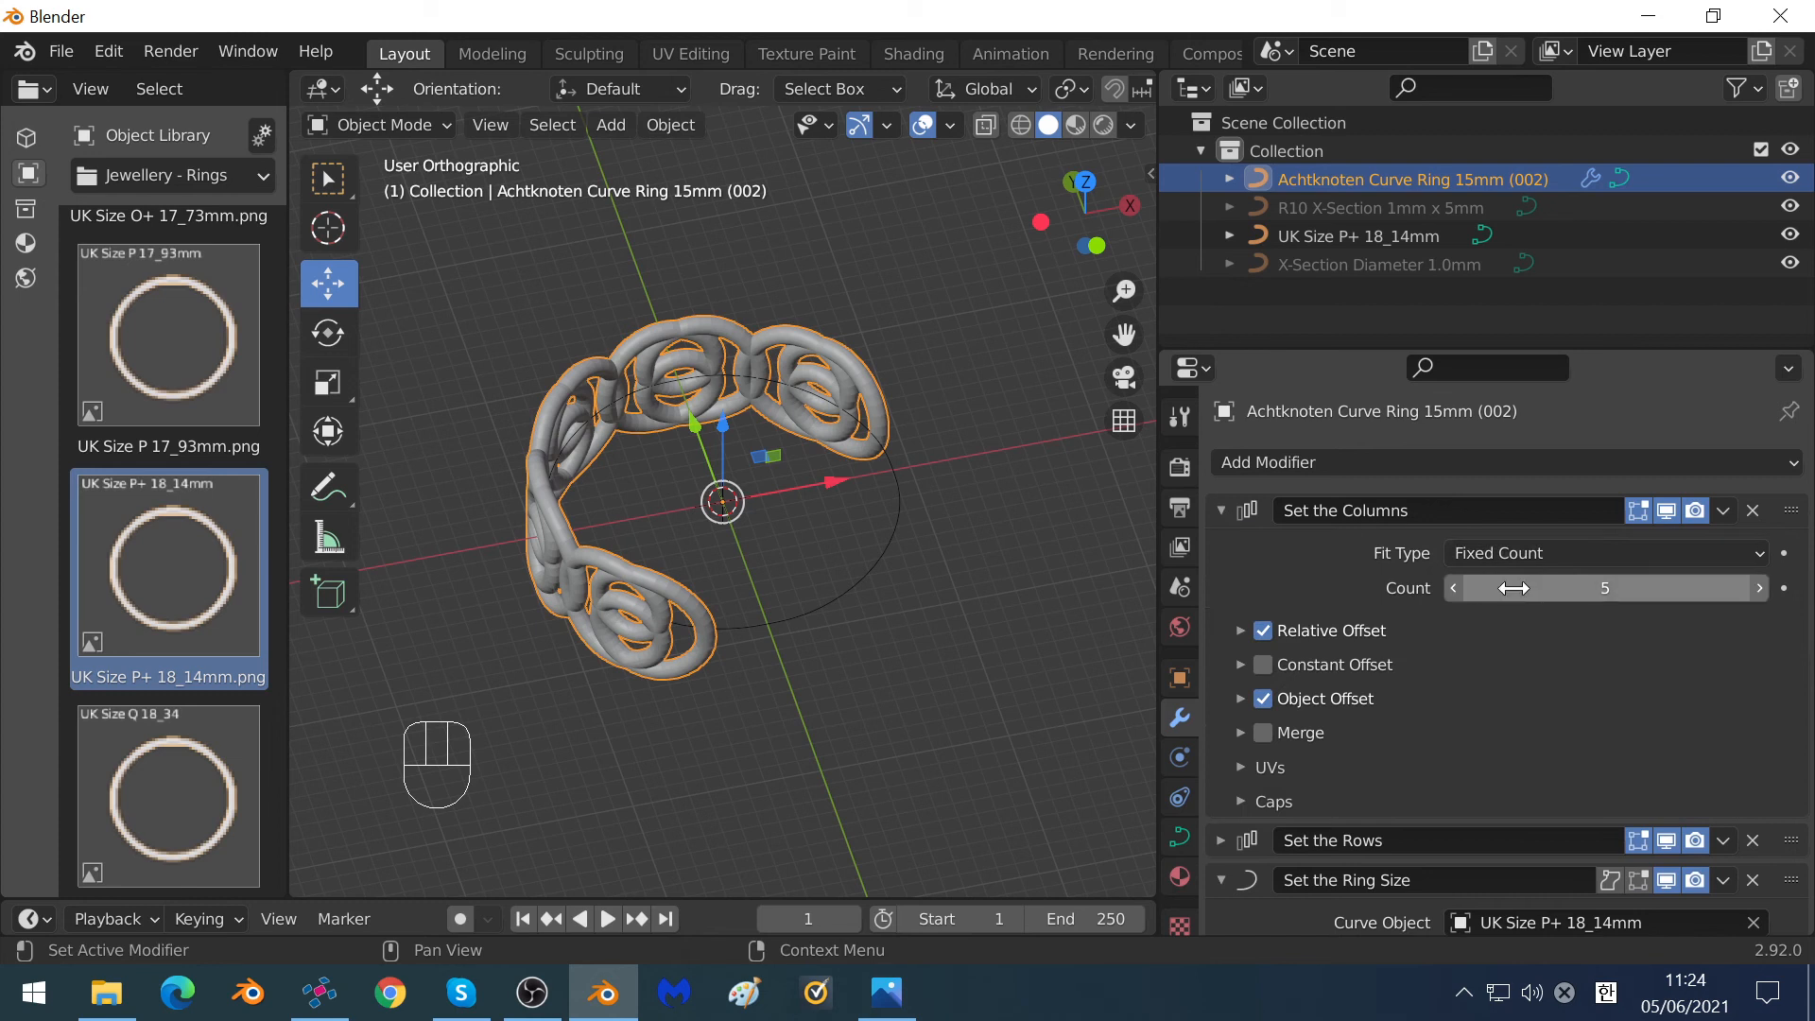
left_click(1453, 588)
left_click(1454, 588)
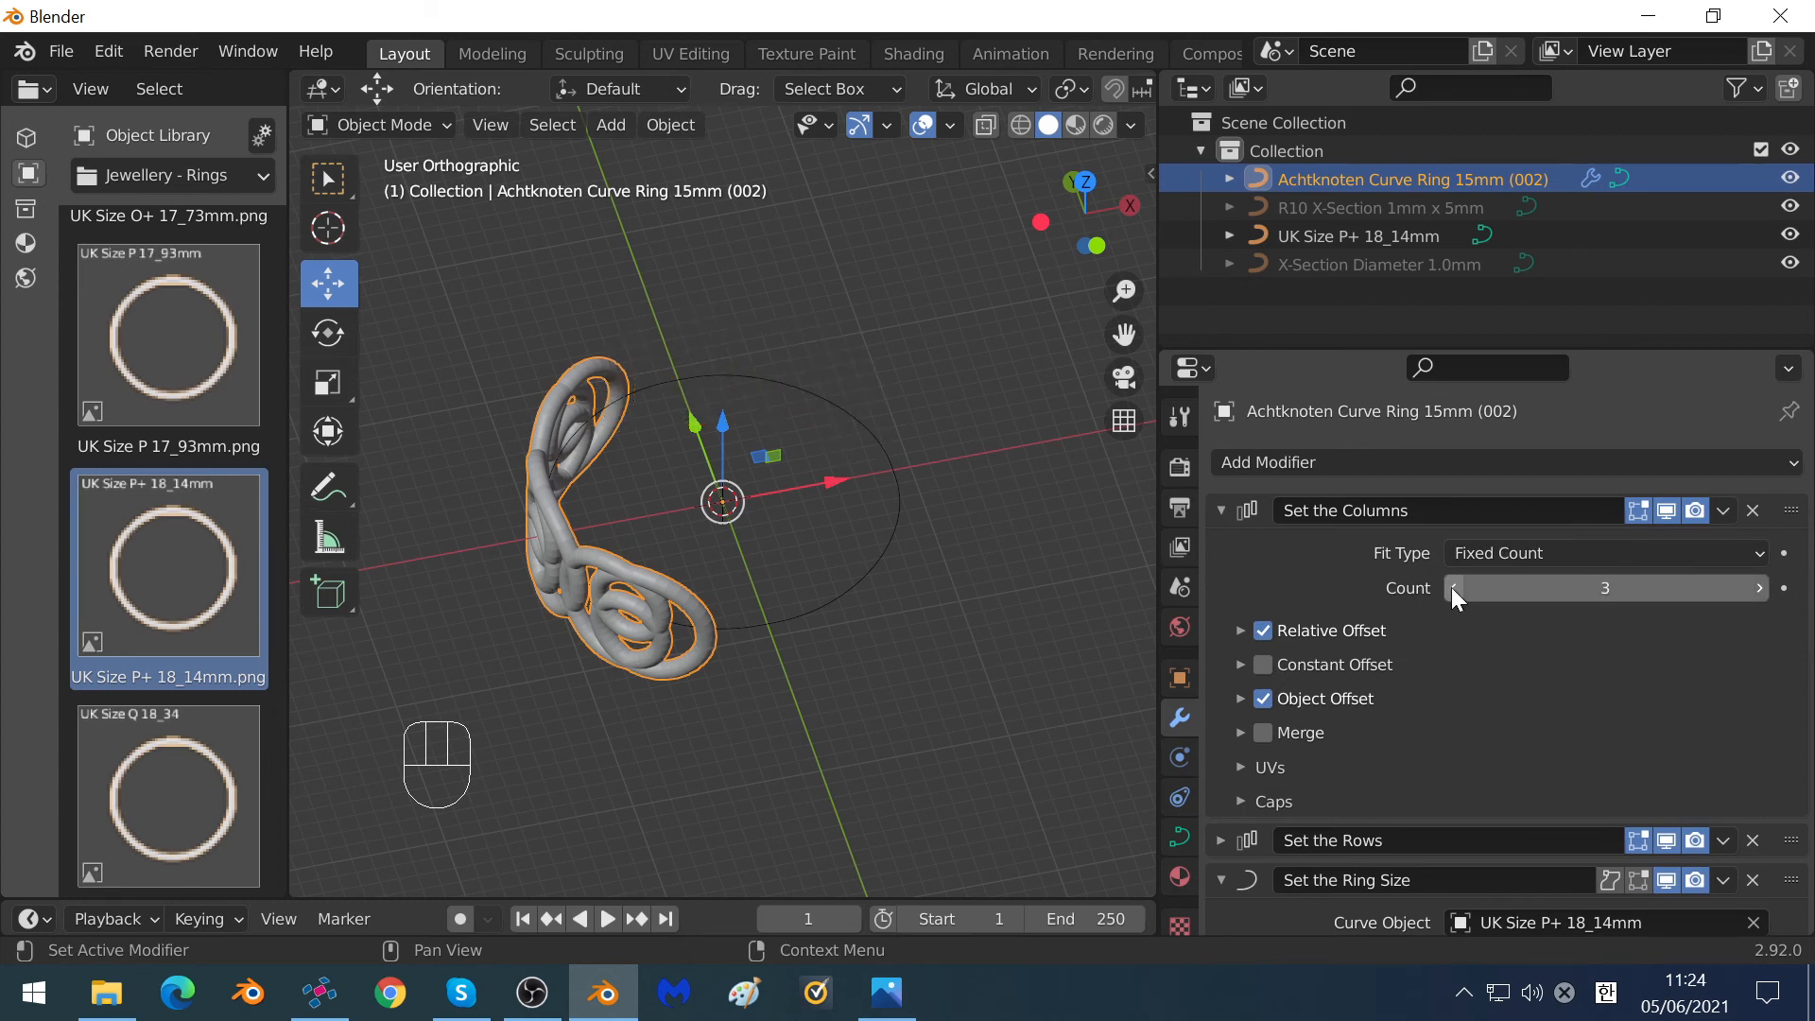
left_click(1454, 588)
left_click(1454, 588)
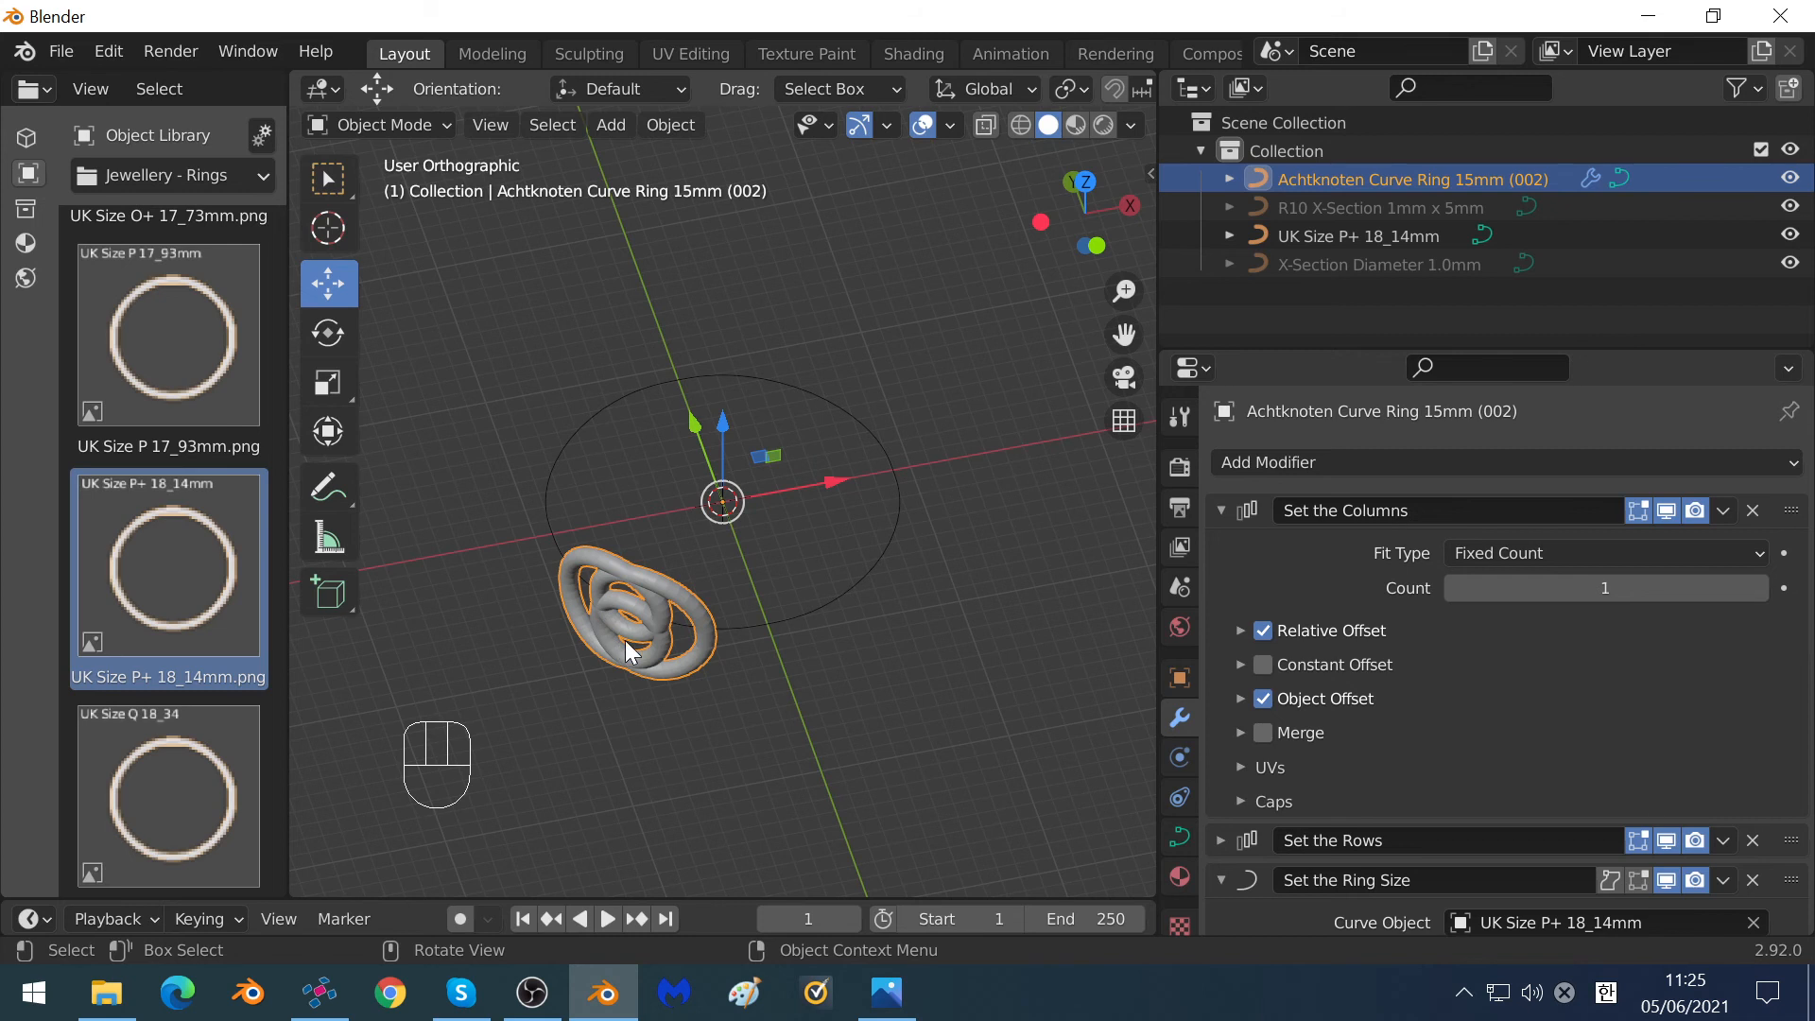
Switch the object library to the Patterns - Parametric category to view the Achtknoten pattern objects.
left_click(176, 175)
scroll(172, 242, "down", 10)
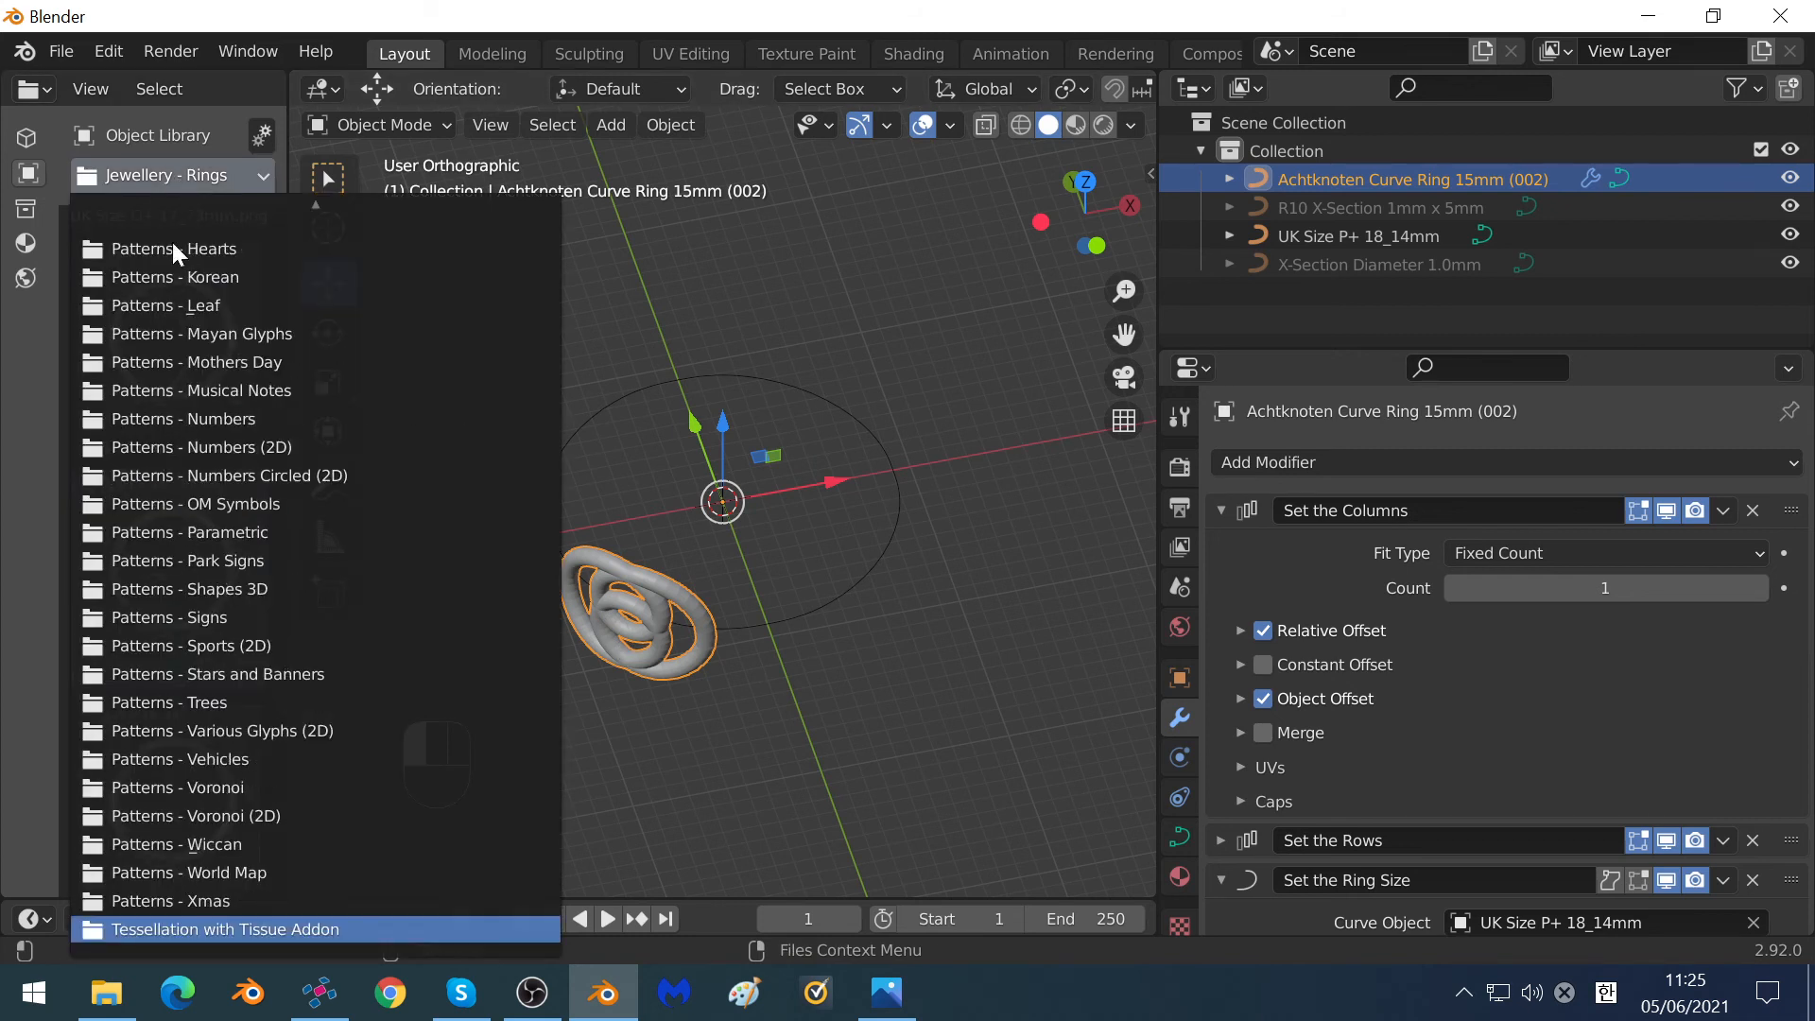
left_click(192, 534)
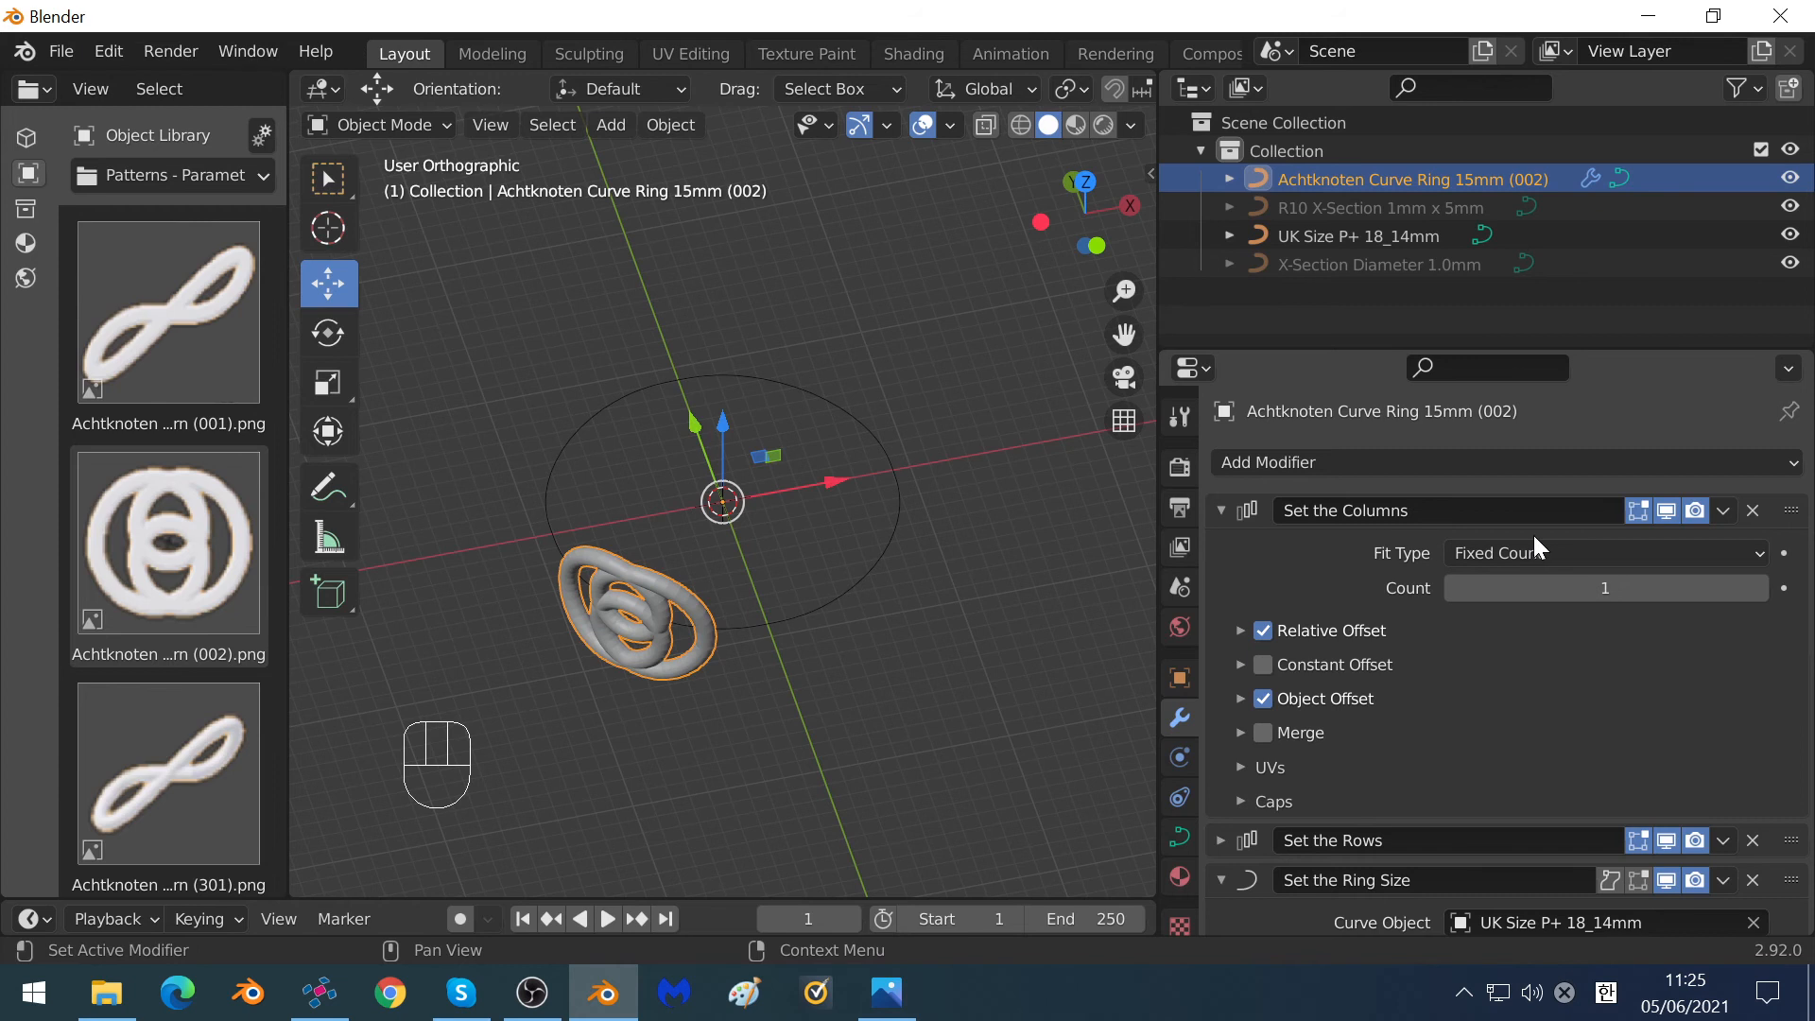
Raise the Set the Columns count of the Achtknoten ring to 7 knots.
left_click(1761, 587)
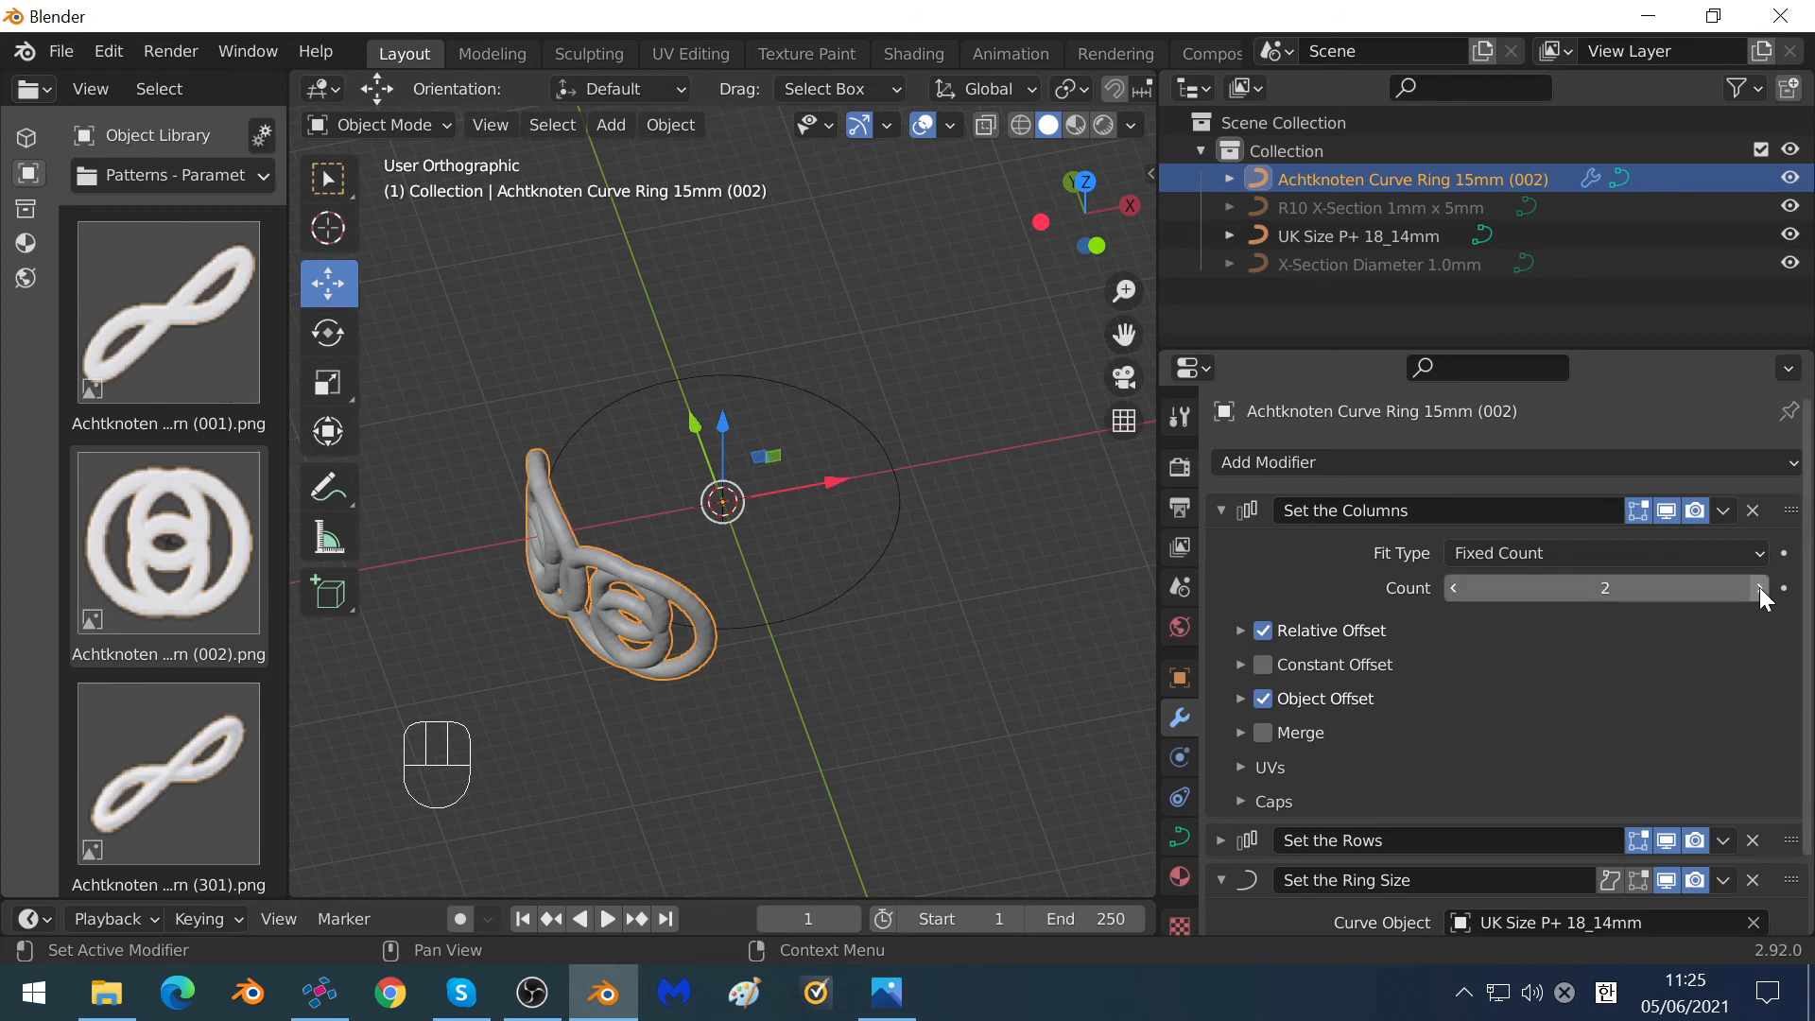
left_click(1760, 587)
left_click(1760, 587)
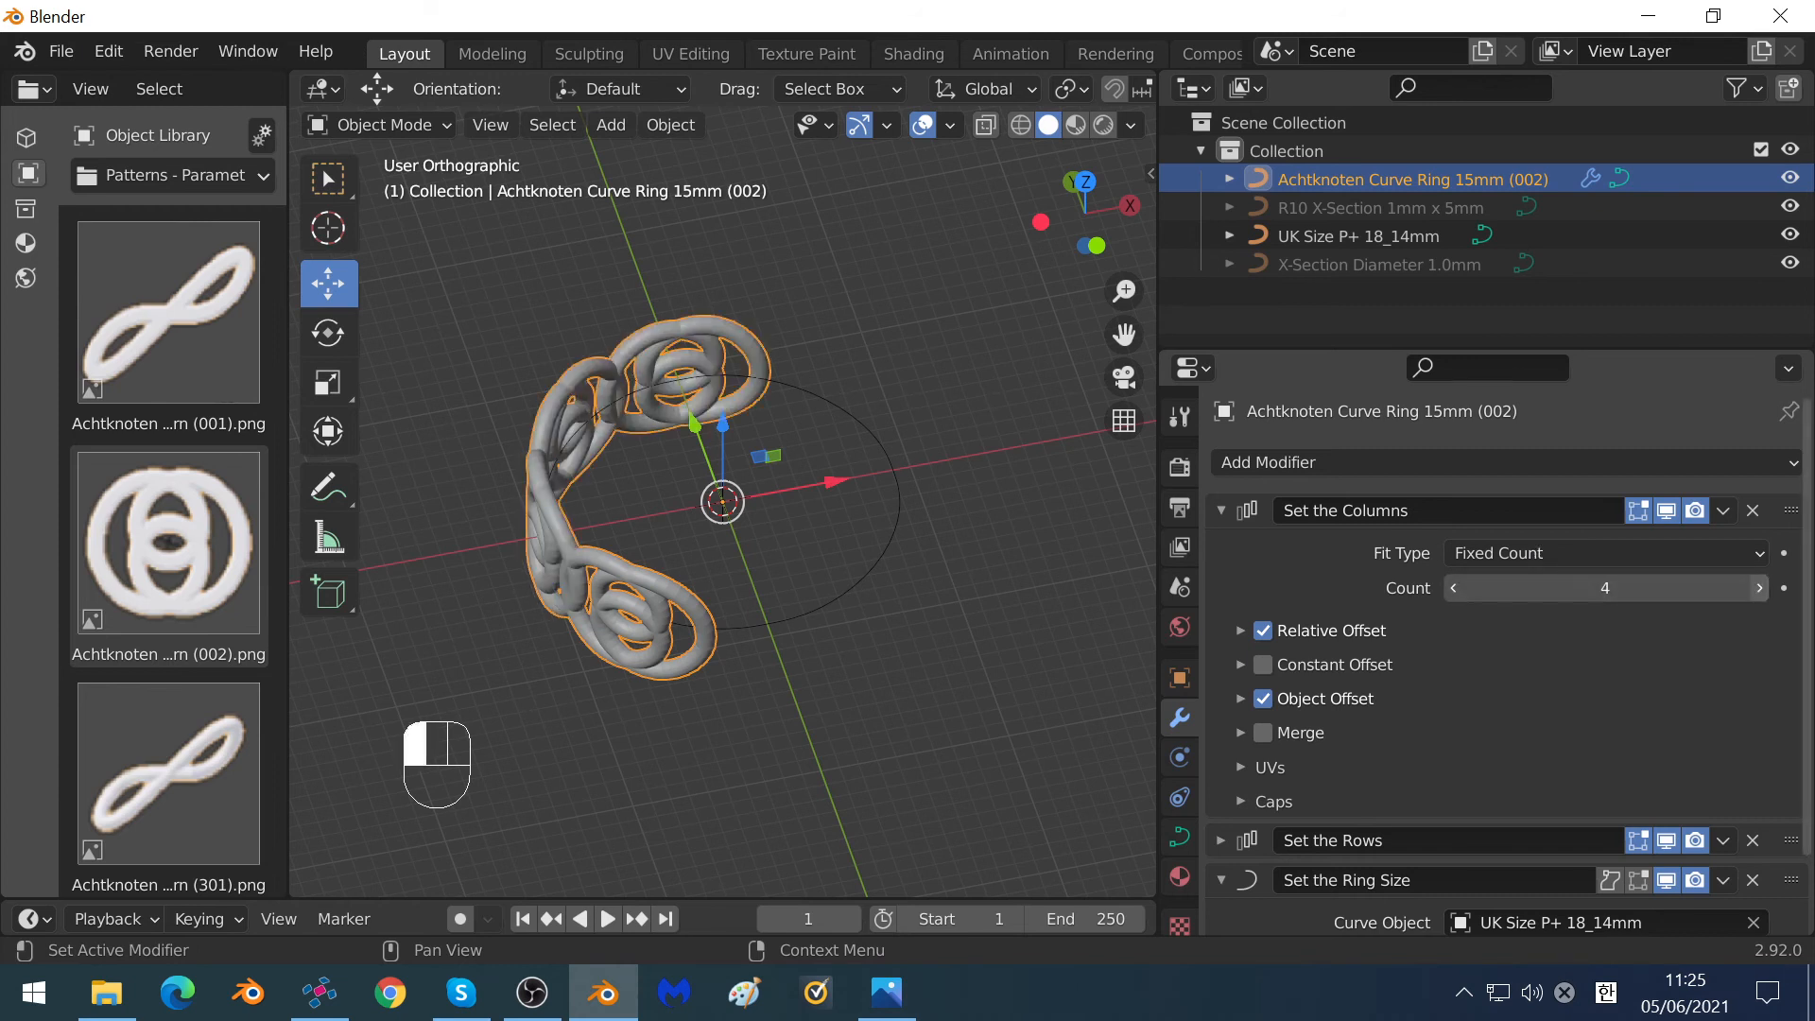
left_click(1760, 588)
left_click(1760, 588)
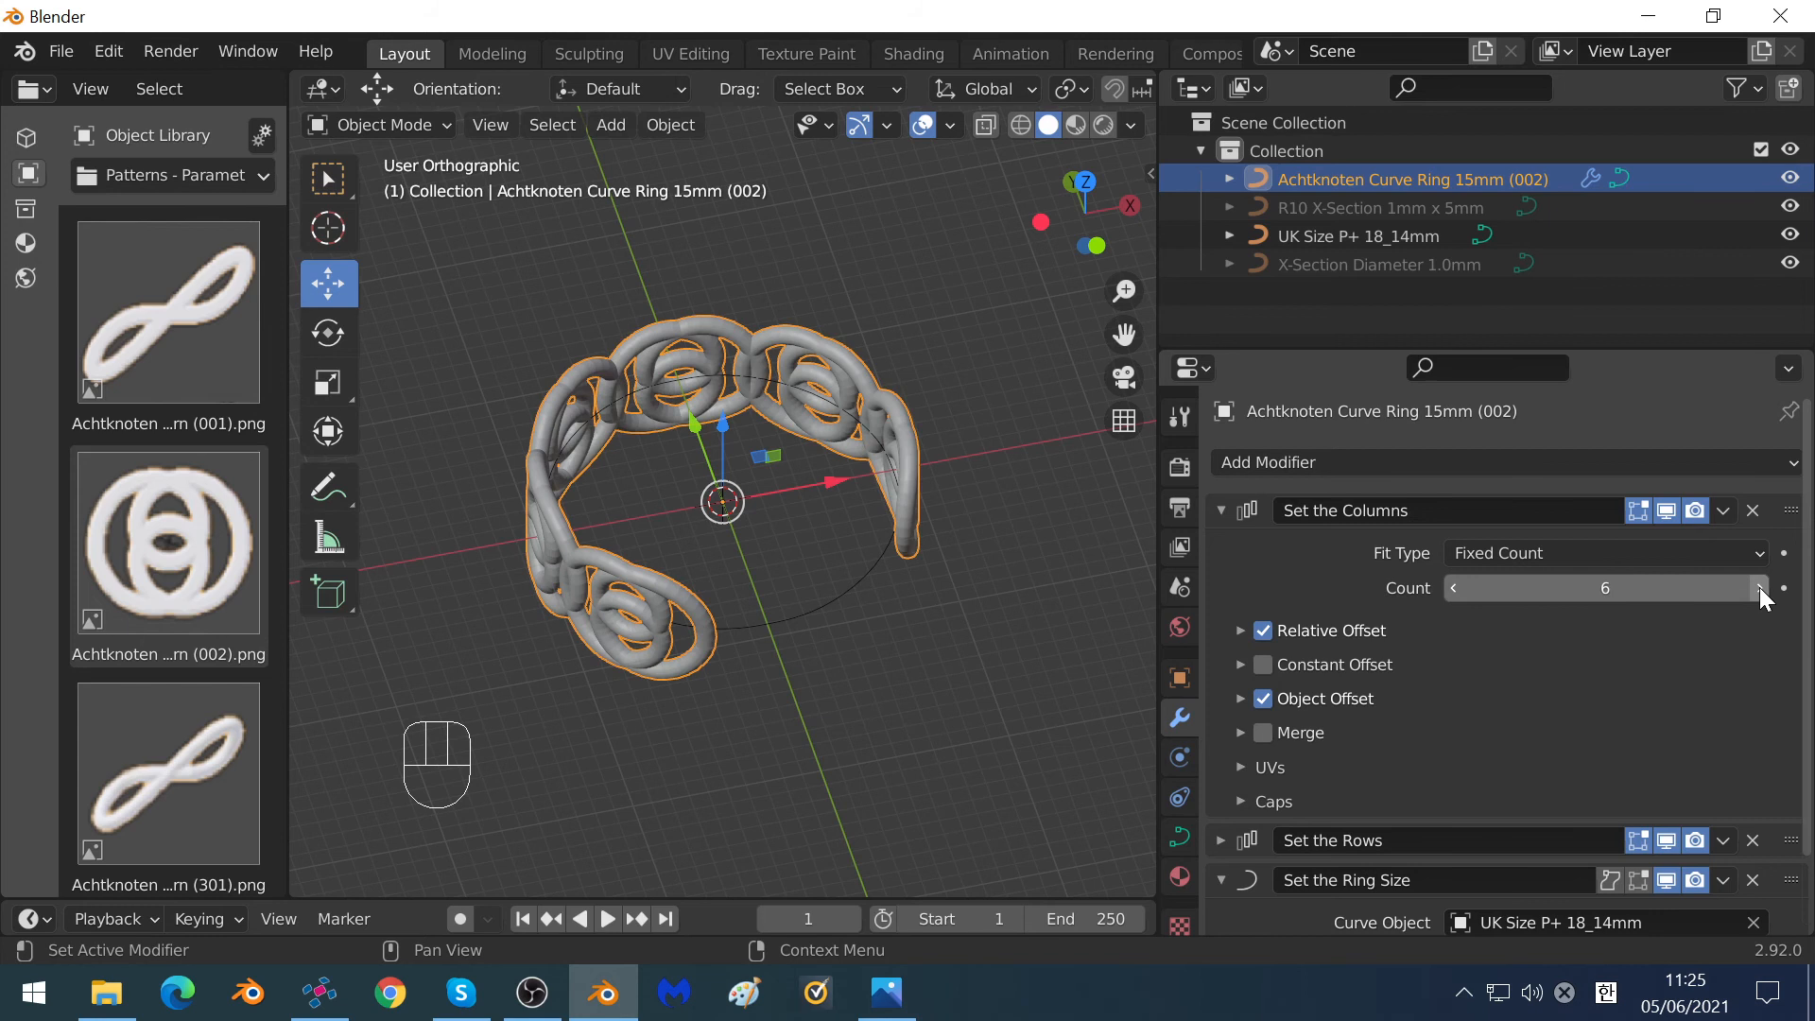
left_click(1760, 587)
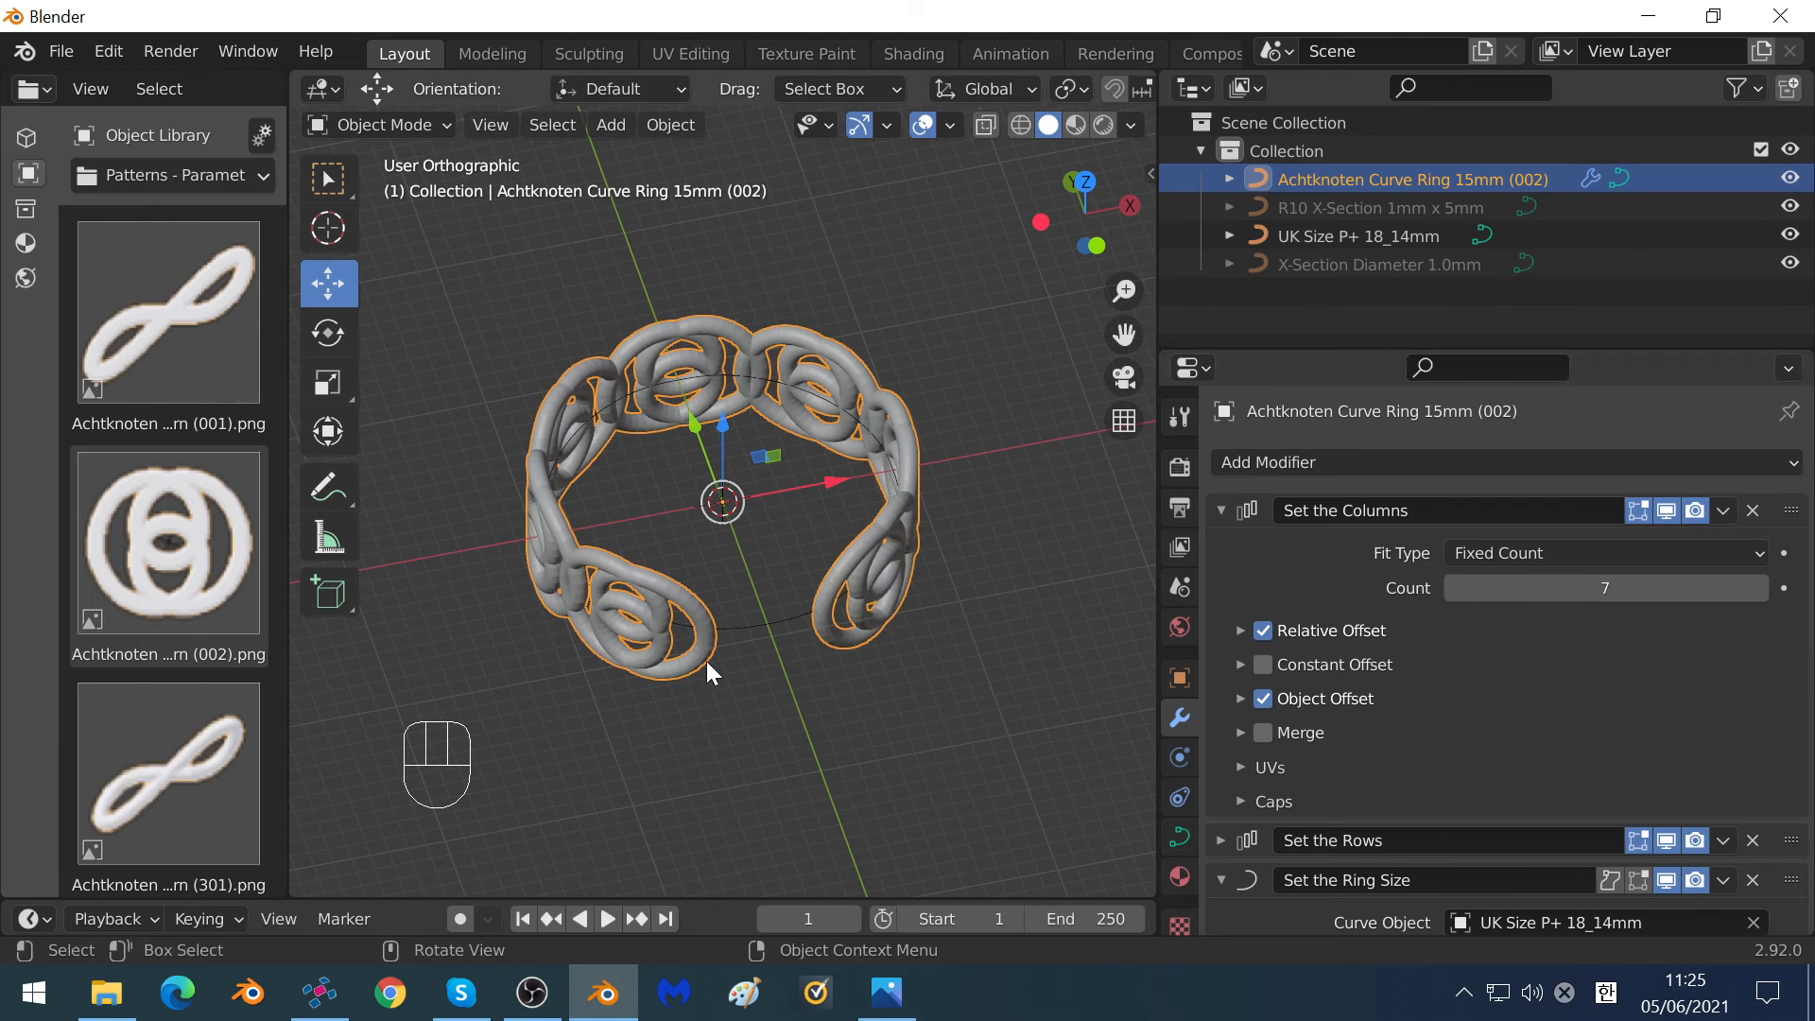
In Edit Mode of the UK Size P+ 18_14mm curve, set the radius of the control point on the positive Y axis to 1.5.
left_click(757, 626)
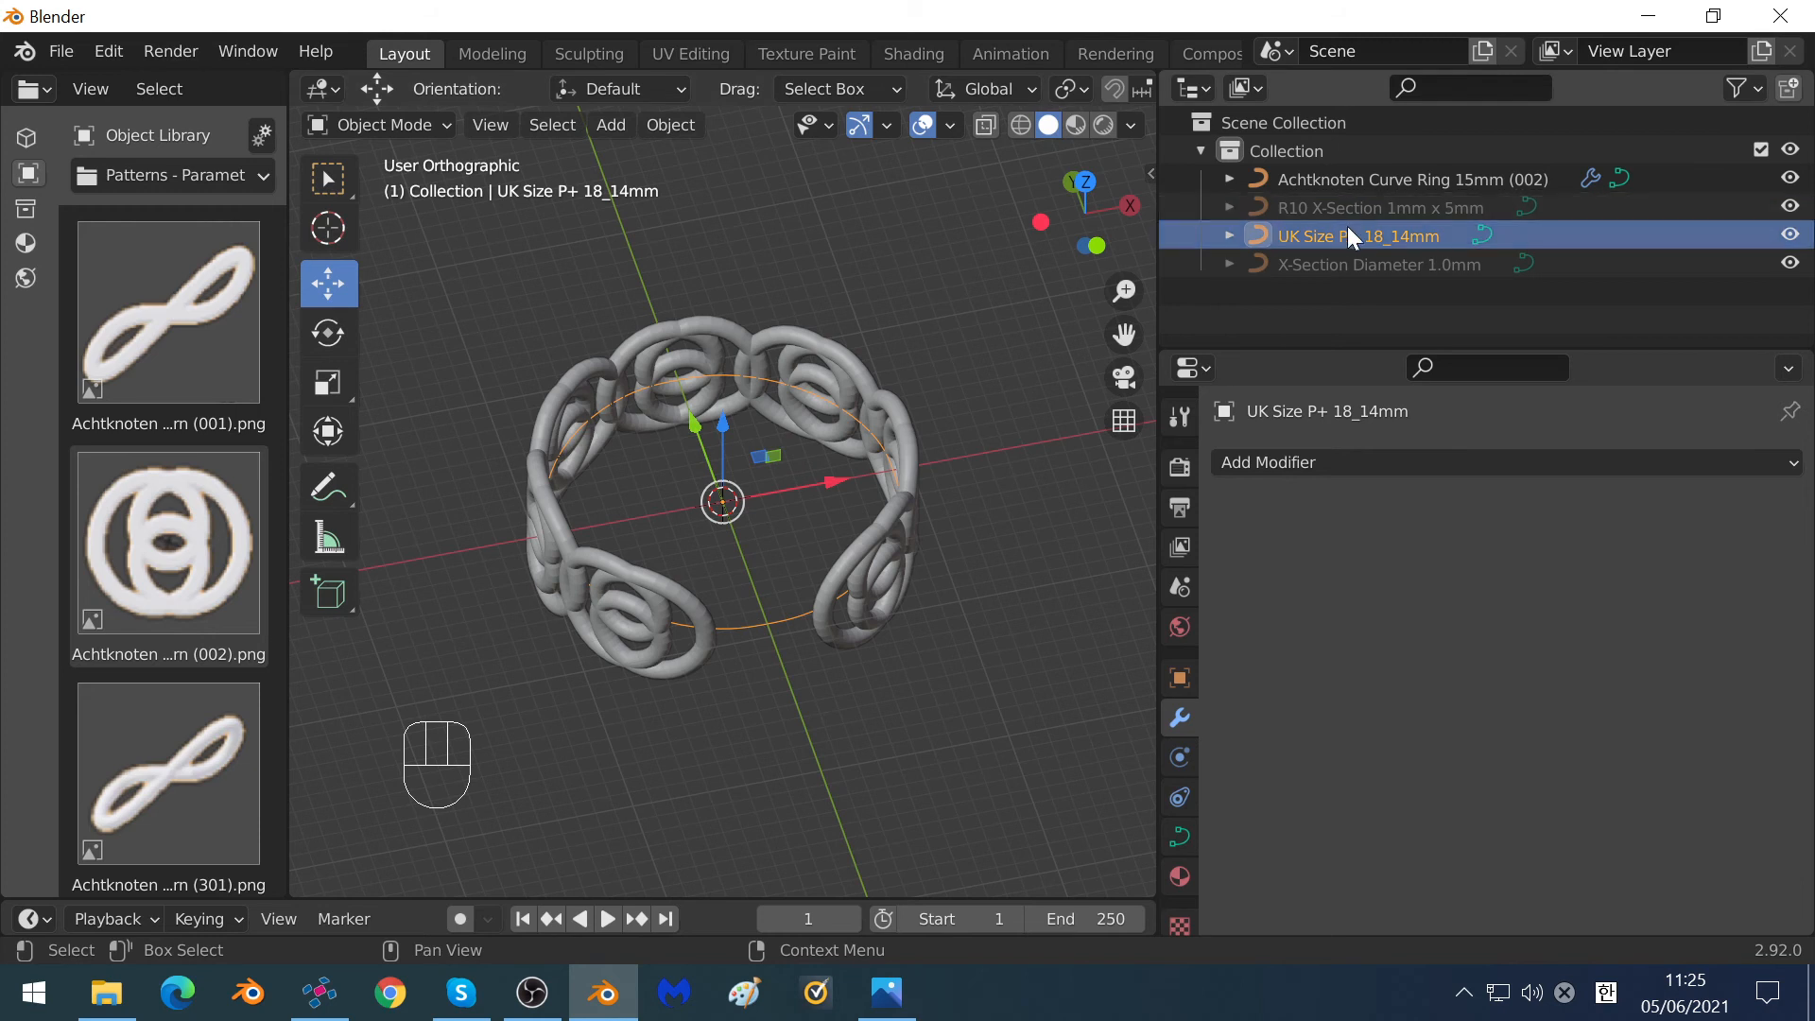
left_click(376, 123)
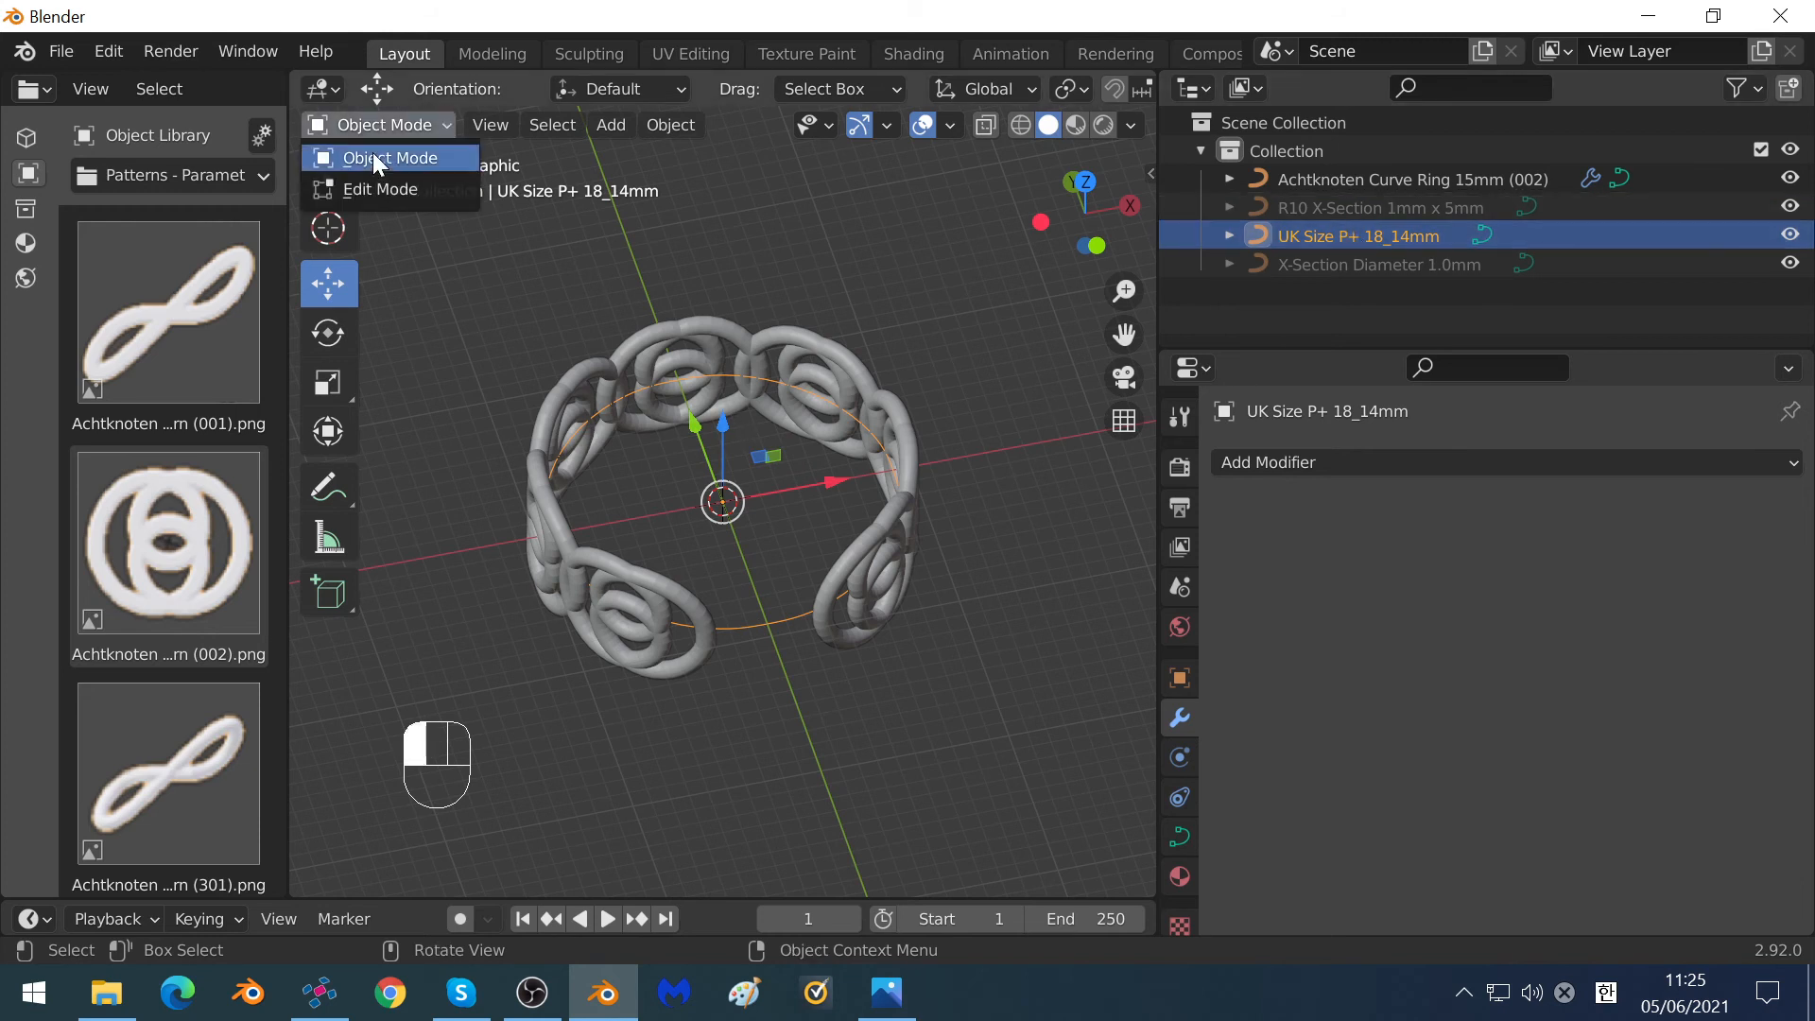
left_click(380, 191)
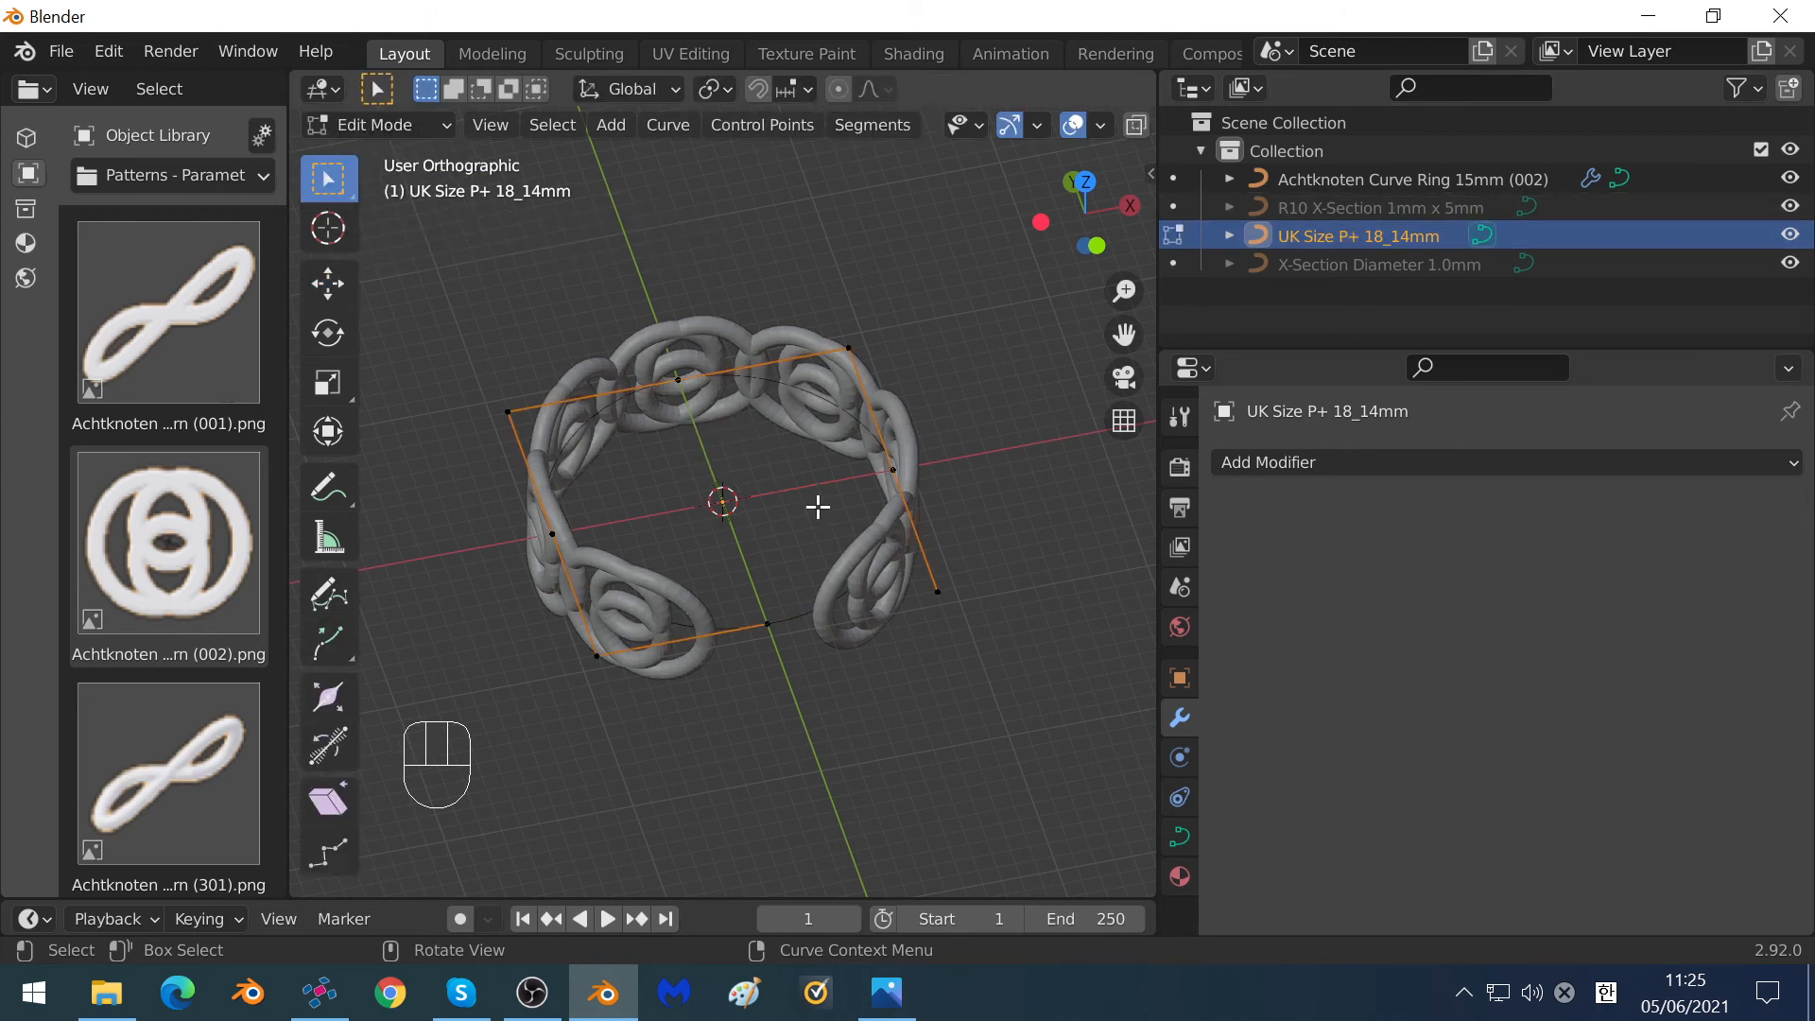
left_click(677, 379)
key("n")
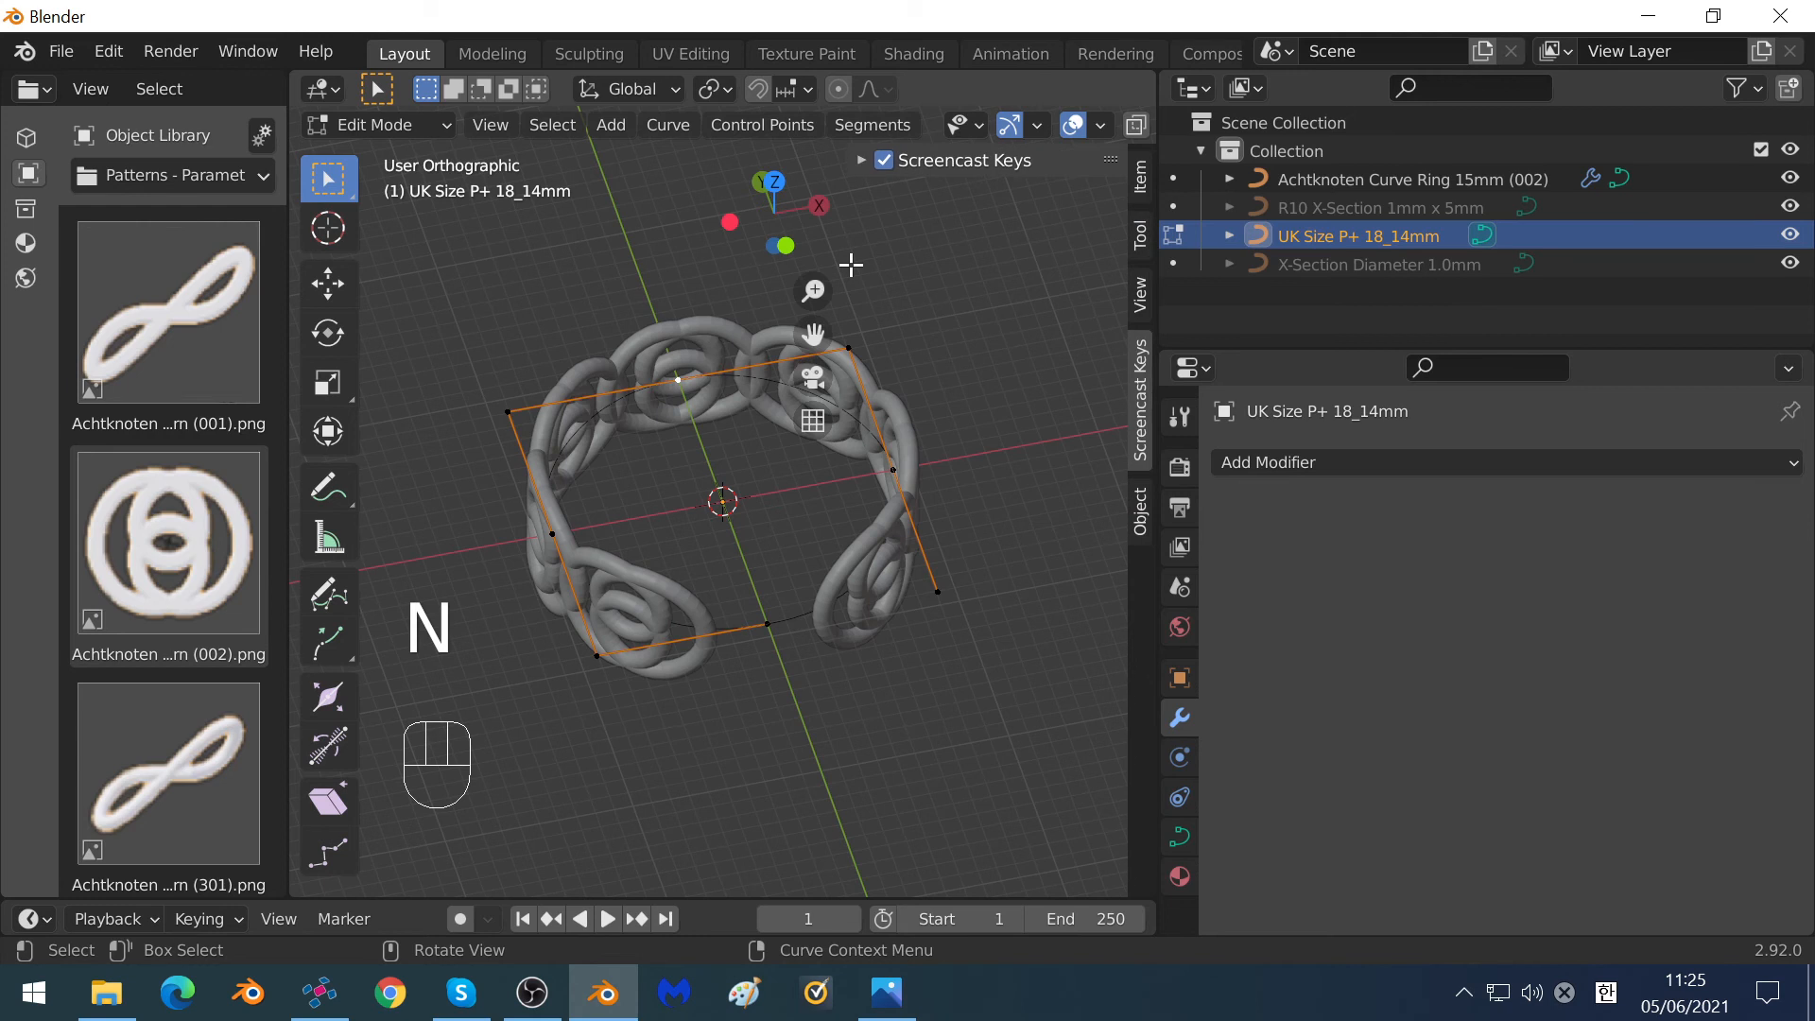
left_click(1138, 178)
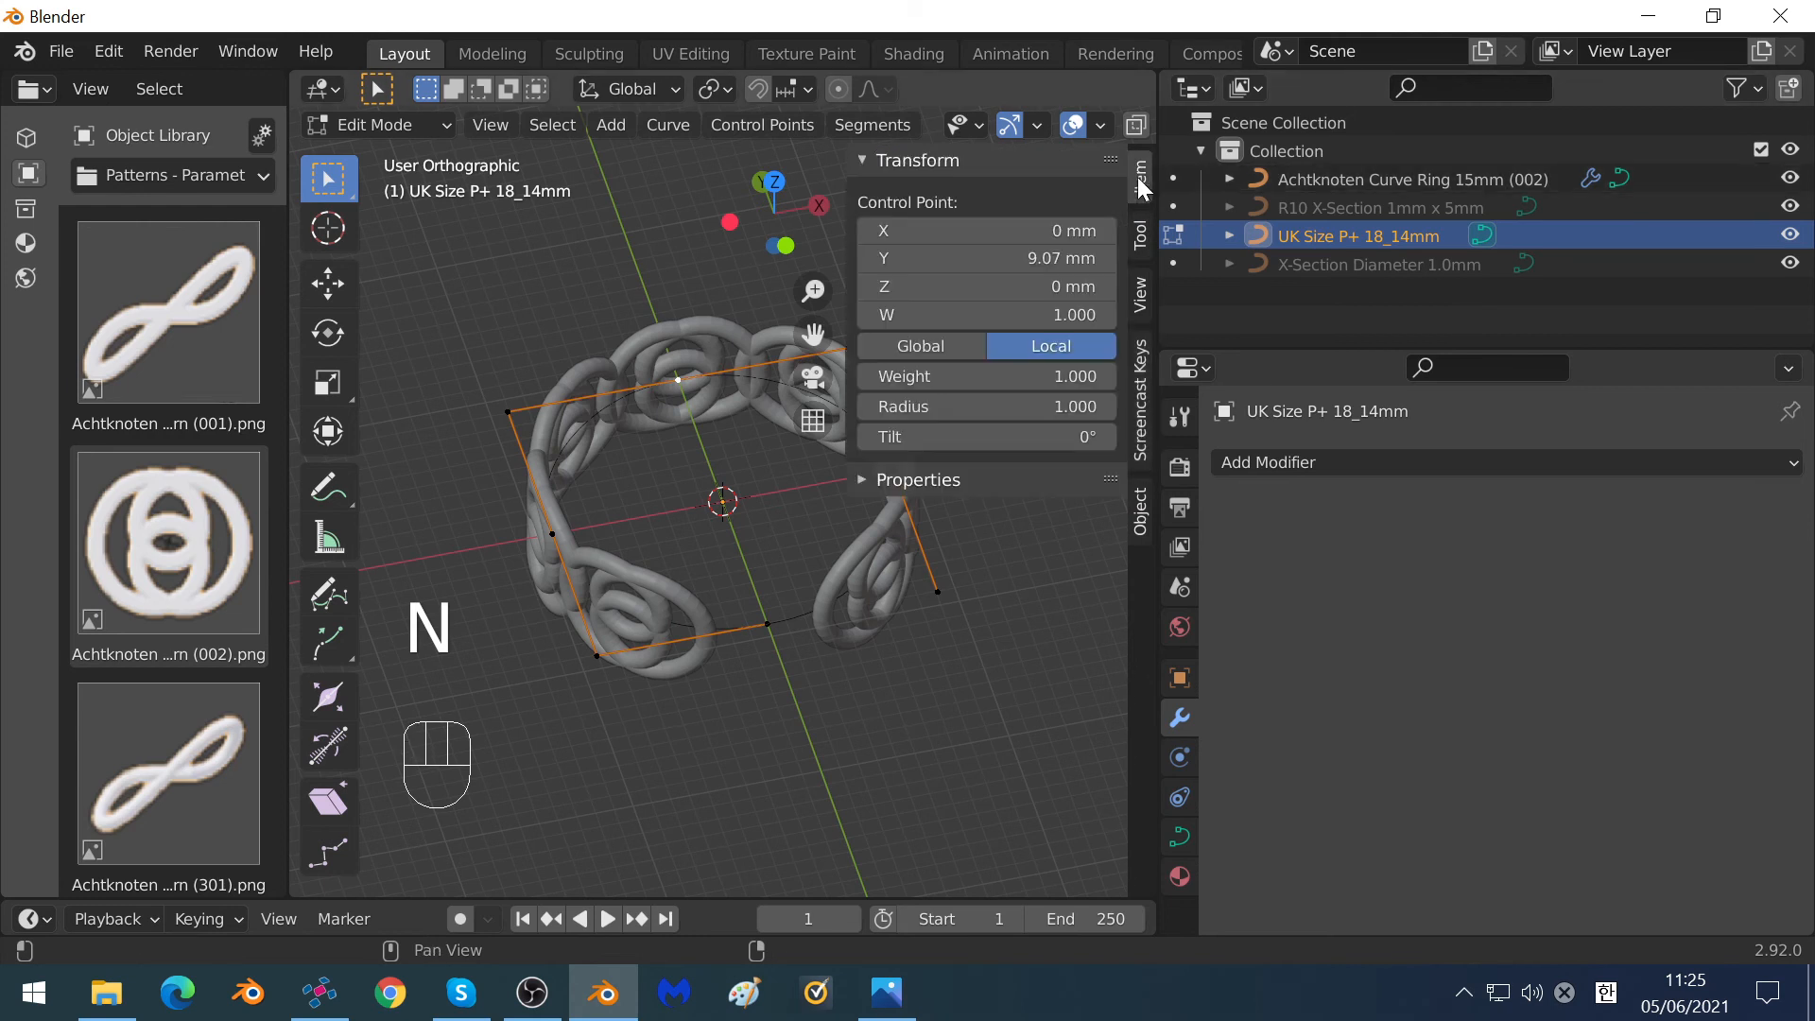
left_click(970, 404)
type("1.5")
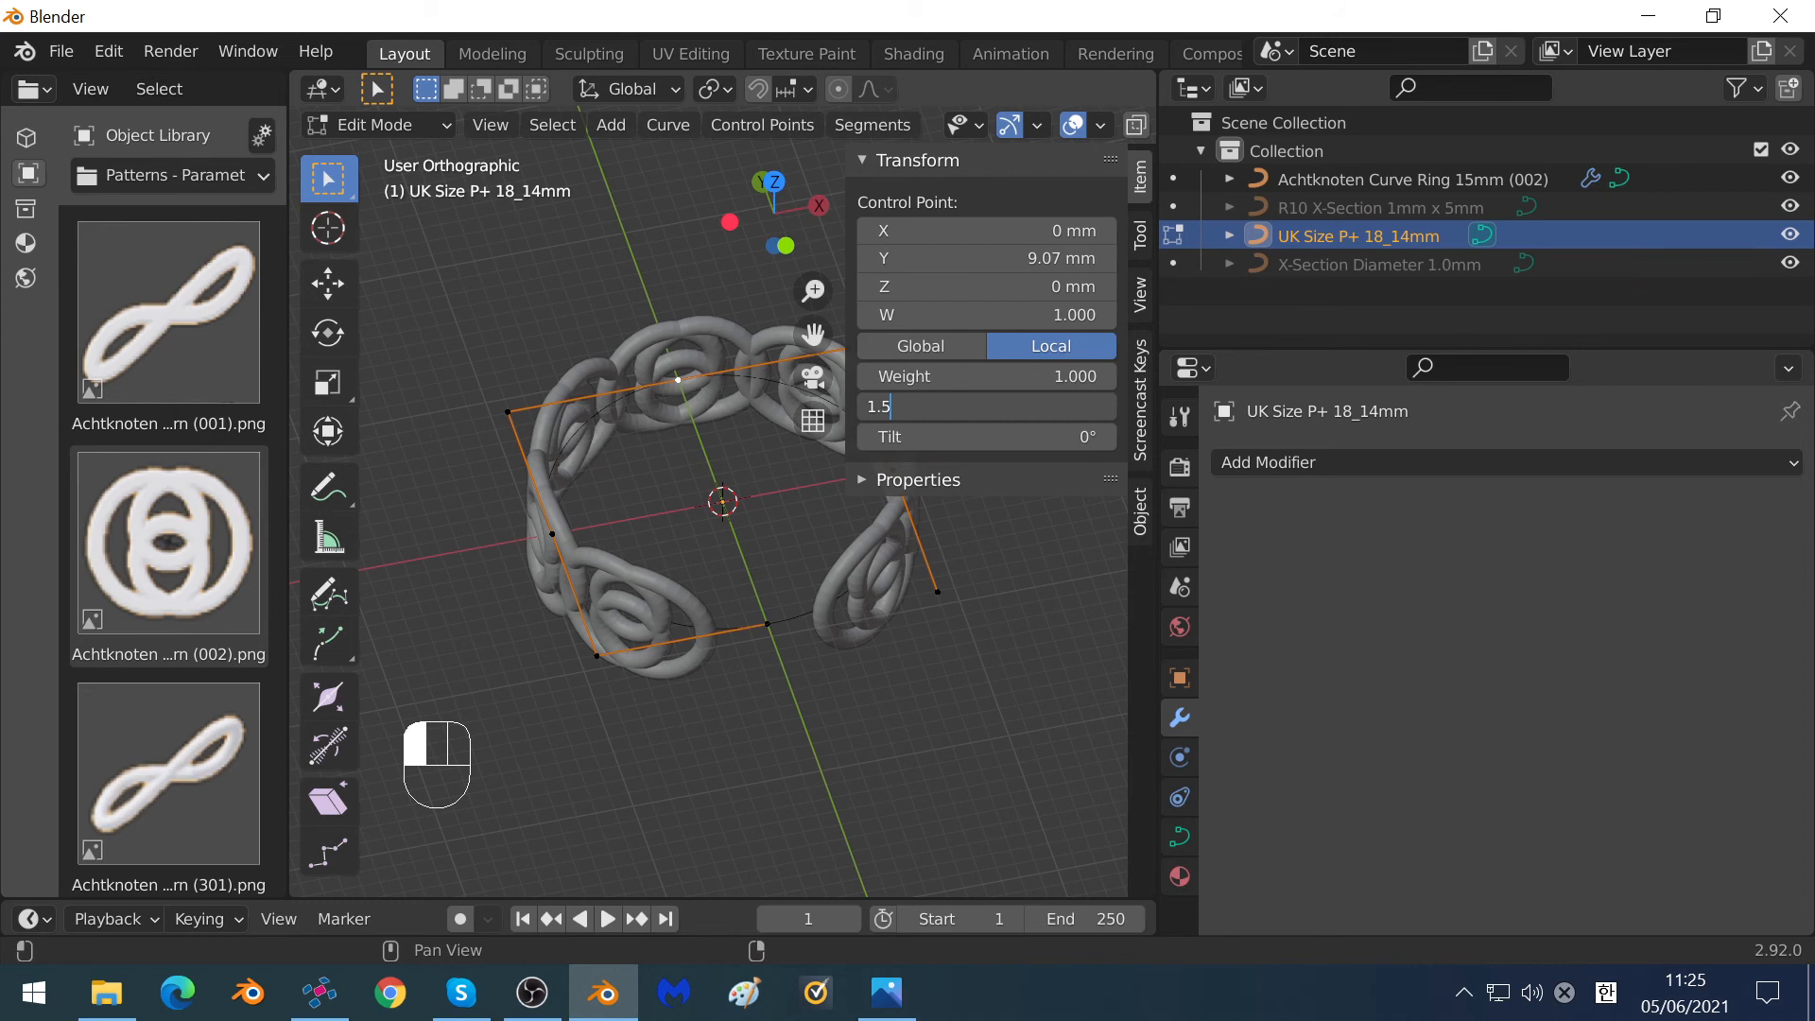
key("Return")
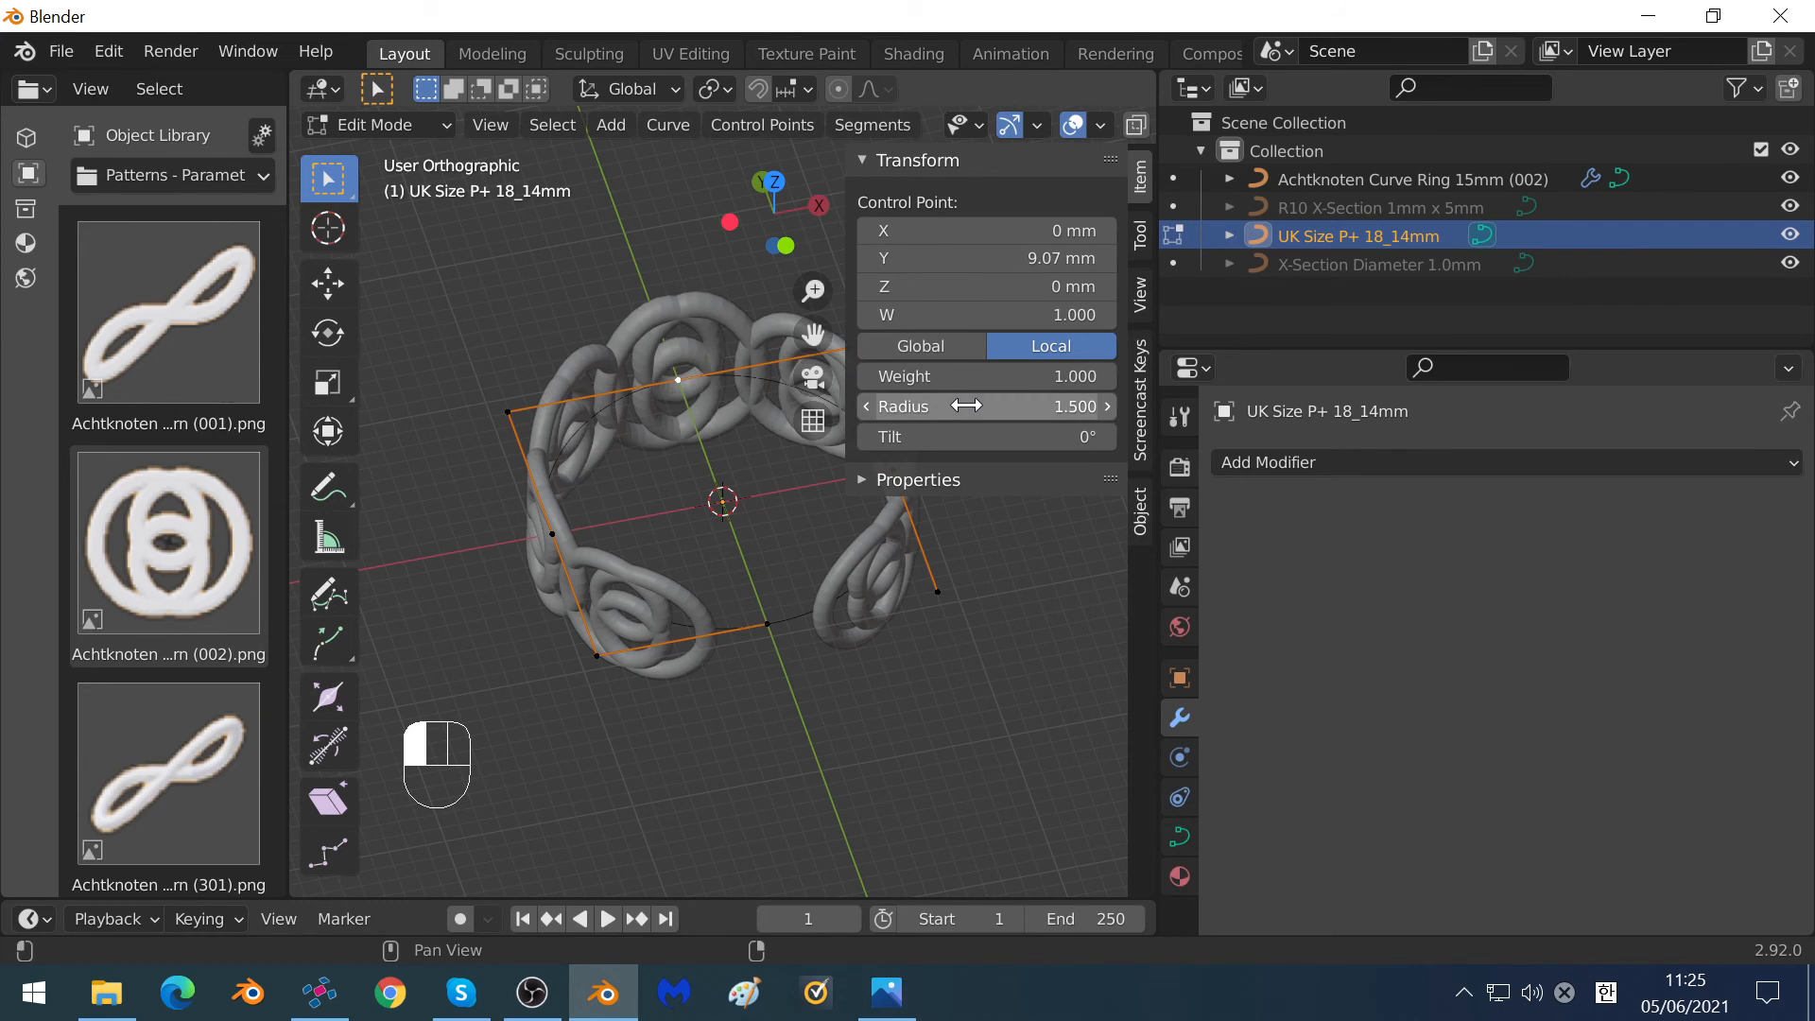
Set the radius of the selected control point on the UK Size P+ 18_14mm curve to 2 and return to Object Mode.
left_click(966, 405)
type("2")
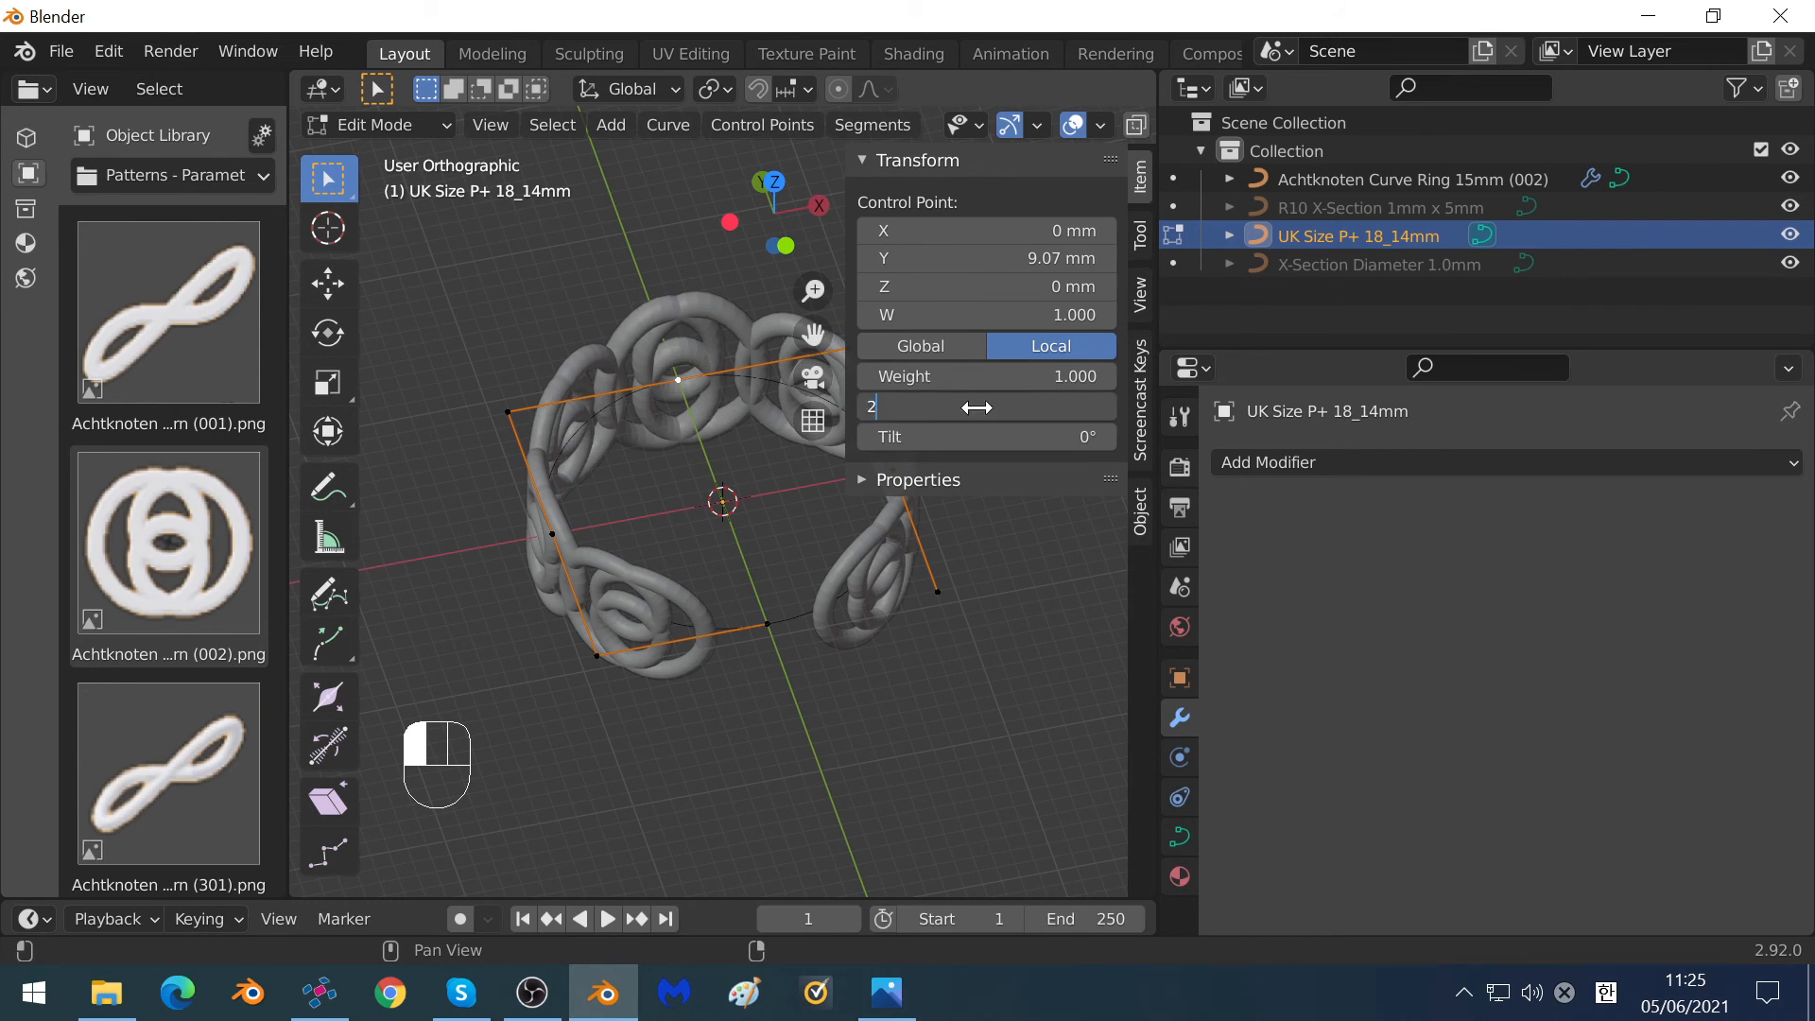
key("Return")
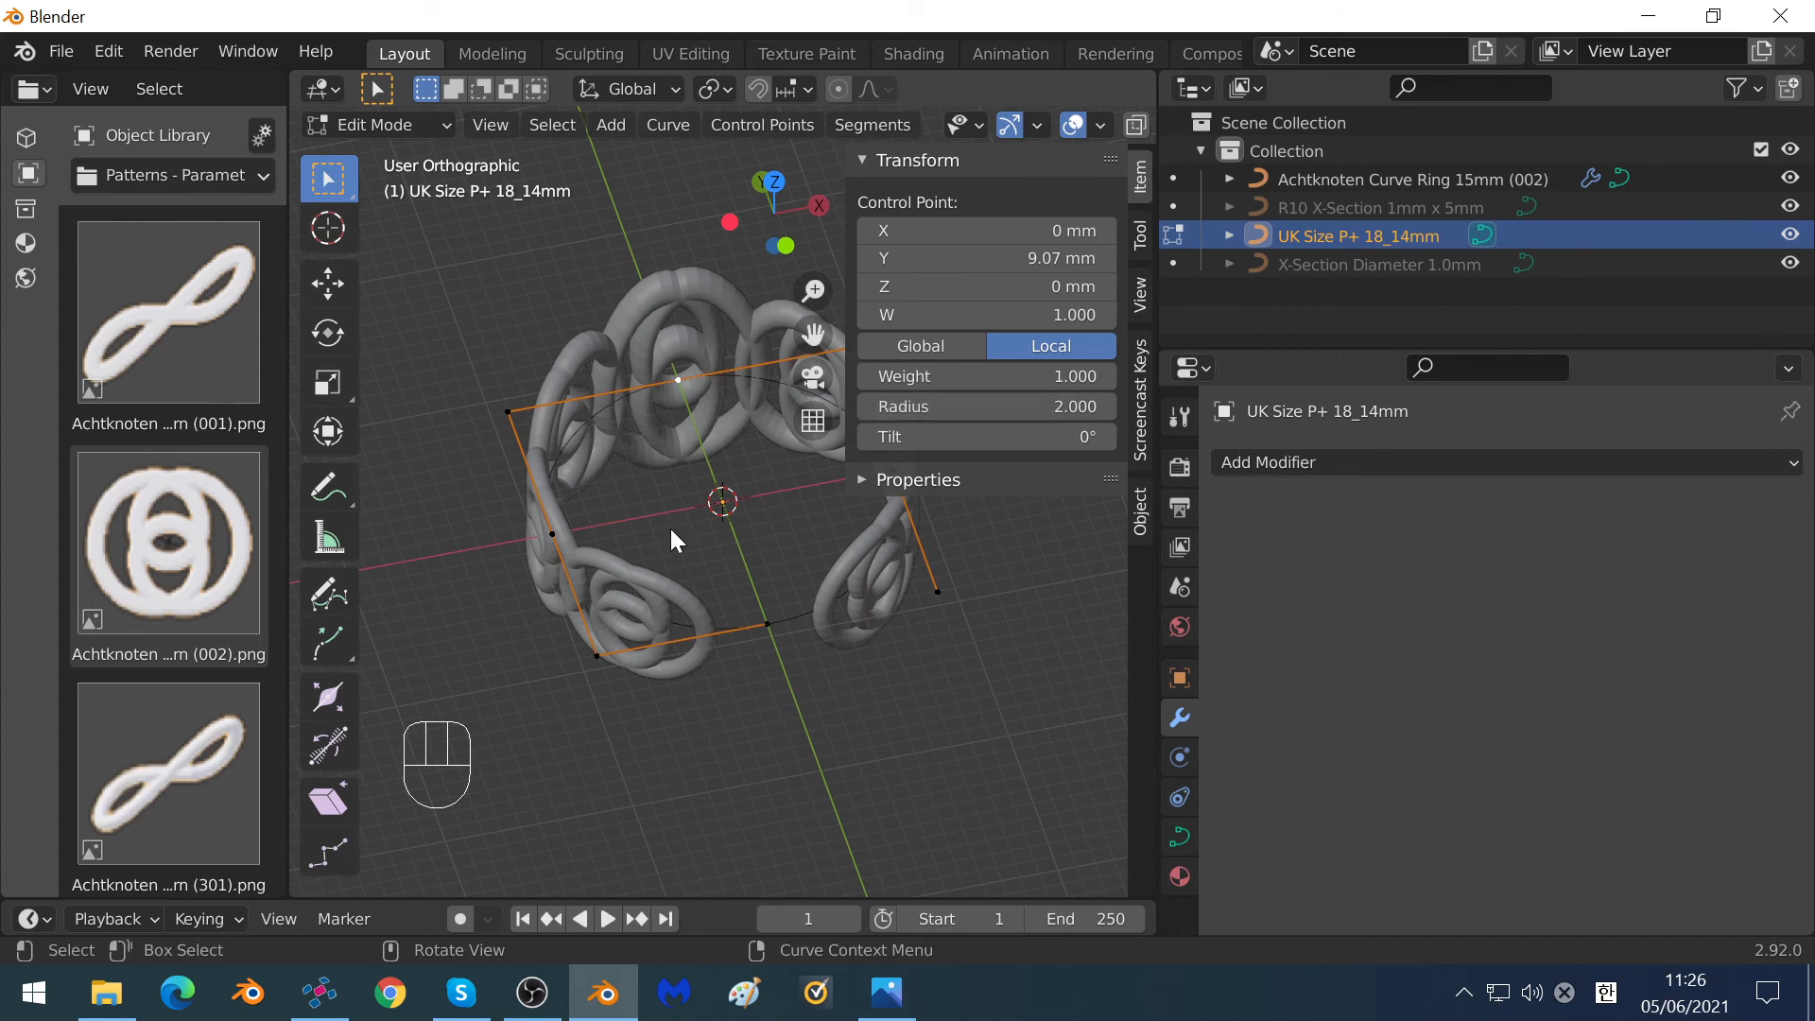
key("n")
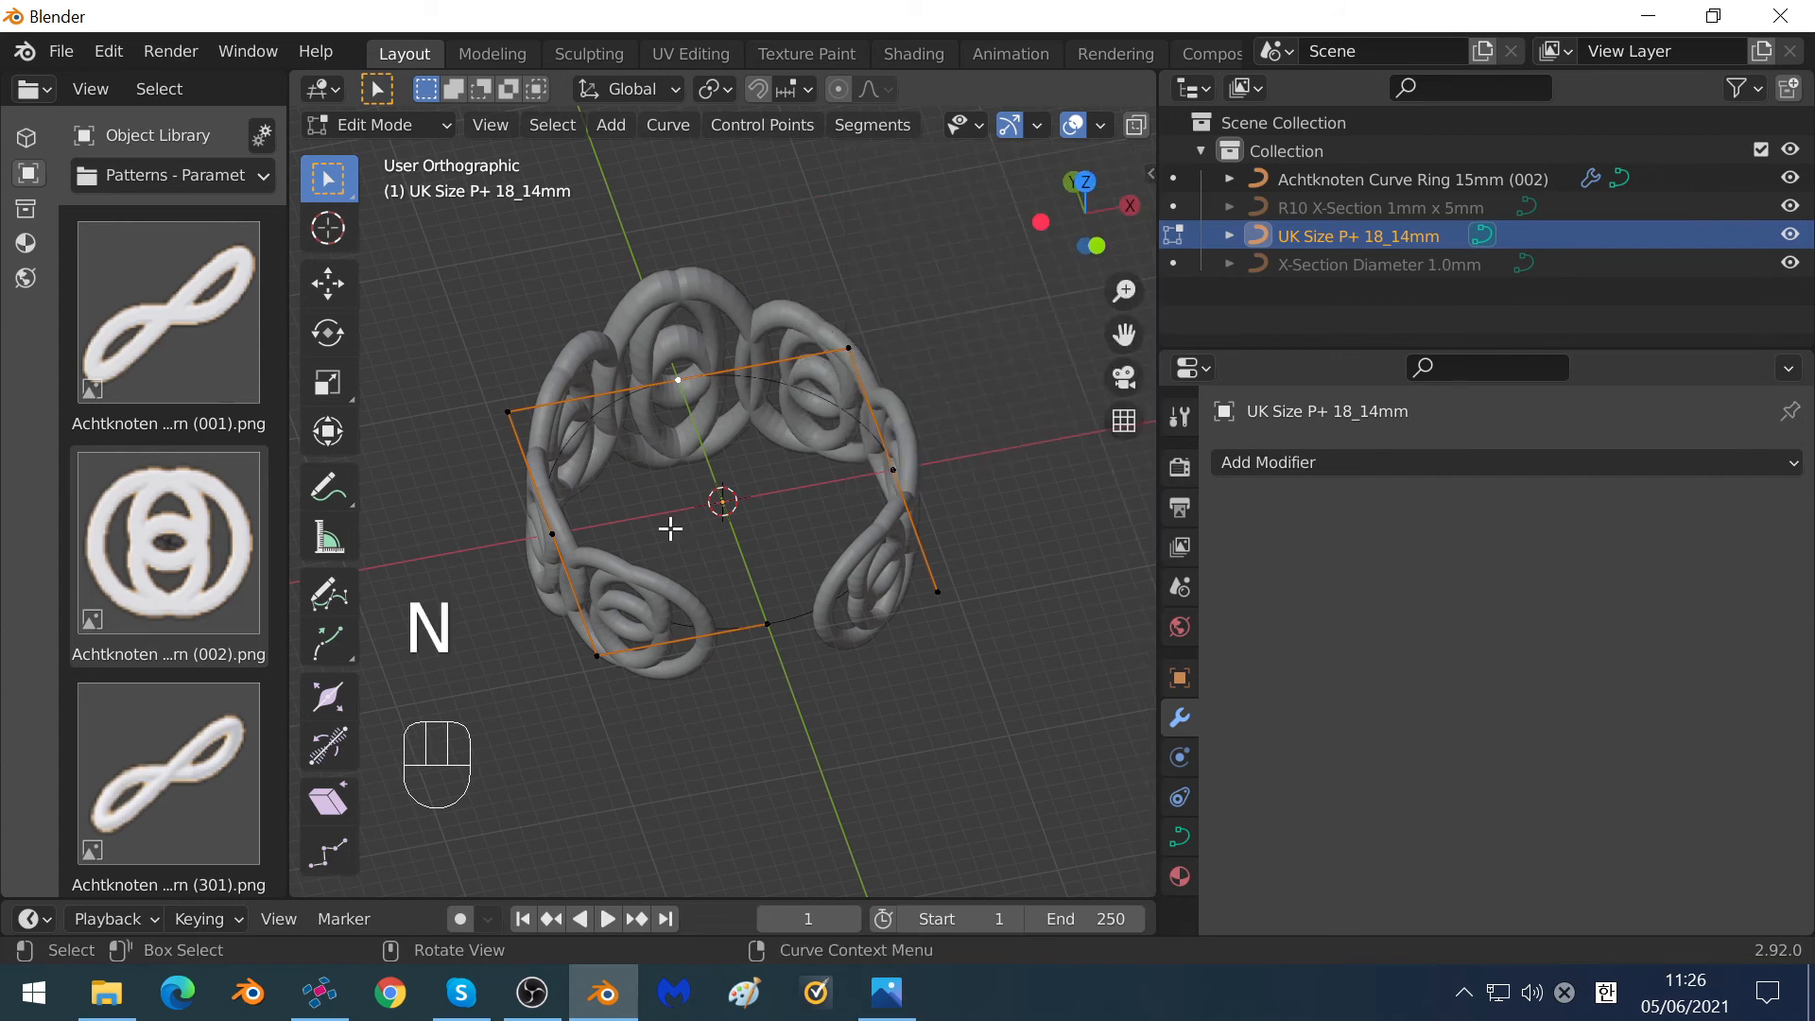
left_click(363, 127)
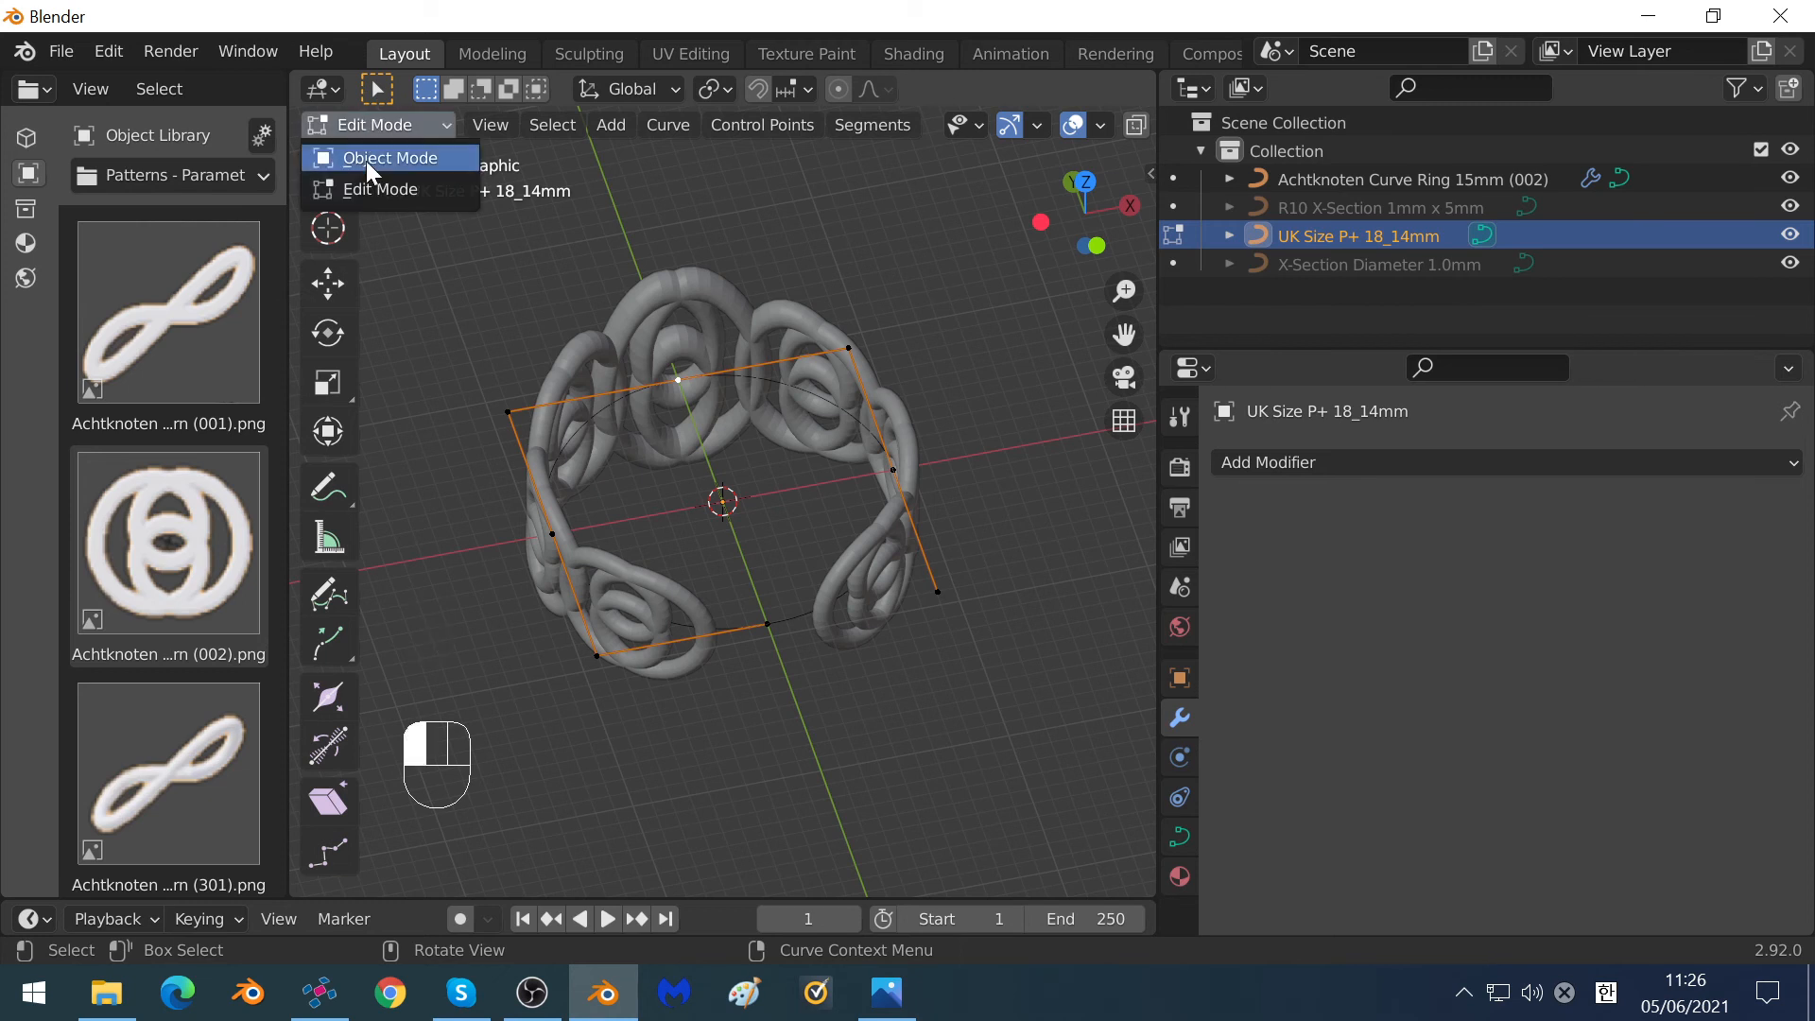
left_click(366, 161)
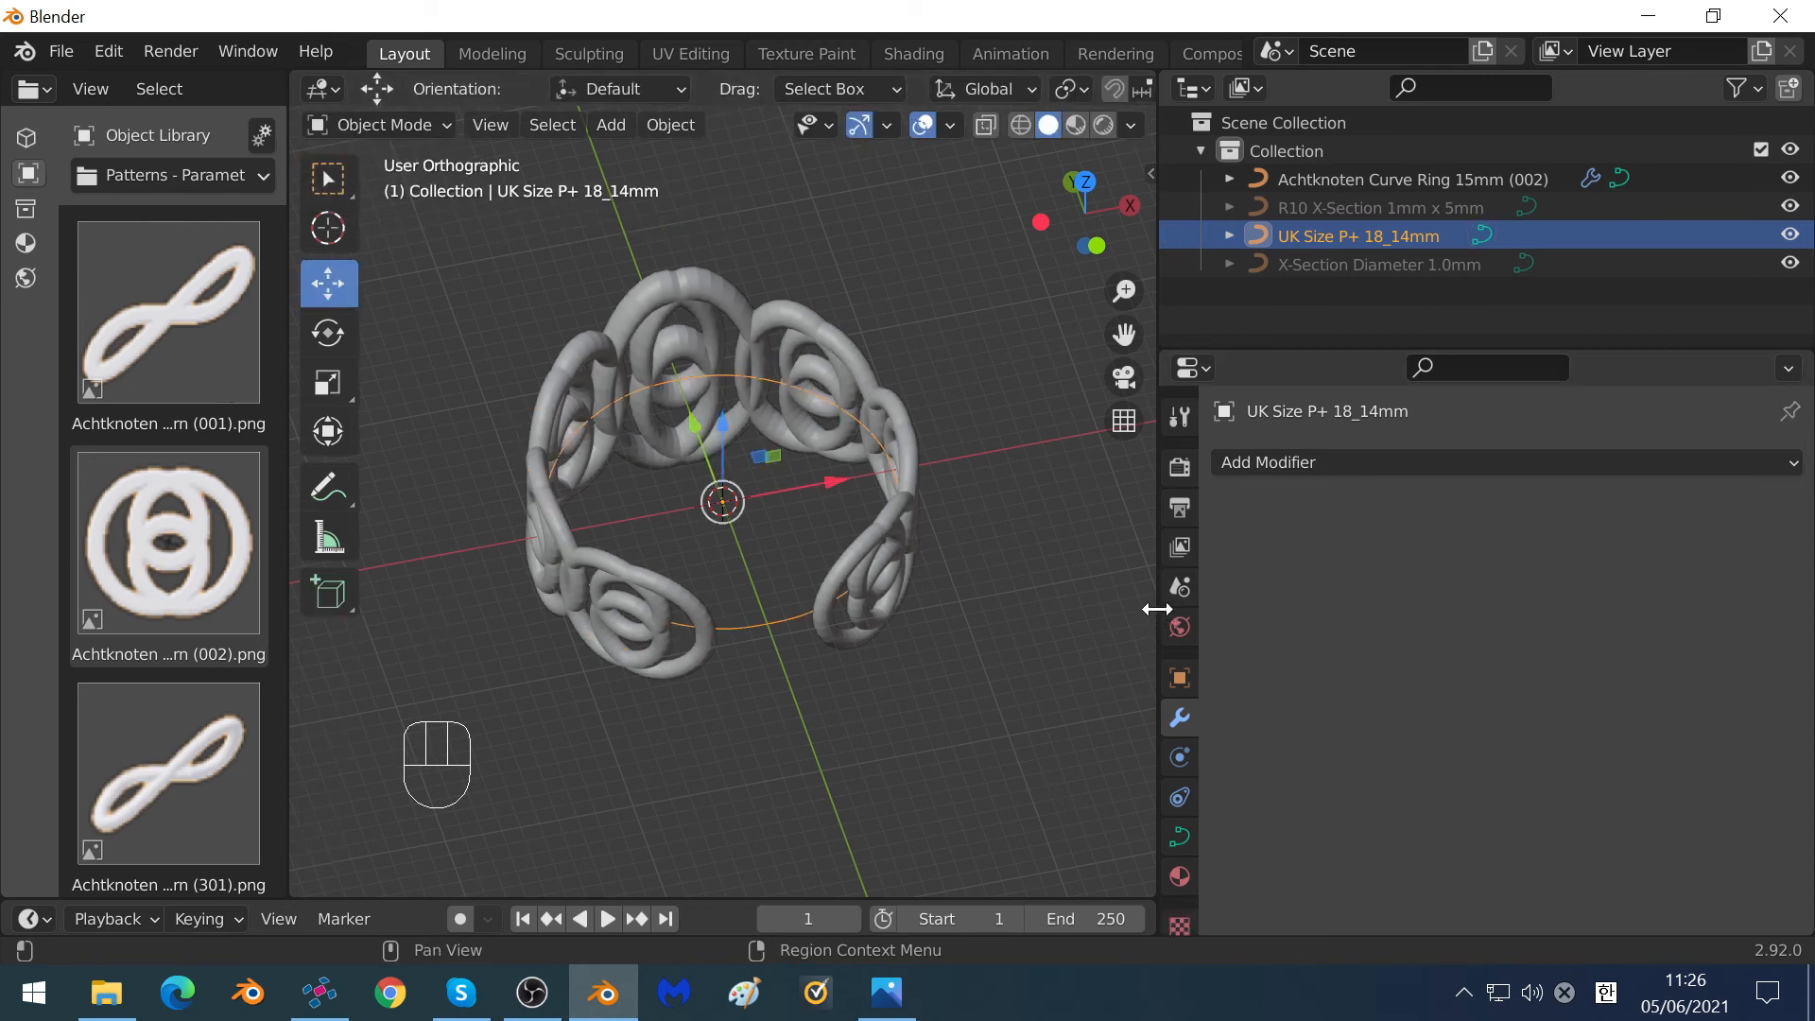
Widen the 3D viewport and examine the ring from the top and back, checking how the enlarged central knot is centred.
left_click_drag(1158, 605, 1380, 607)
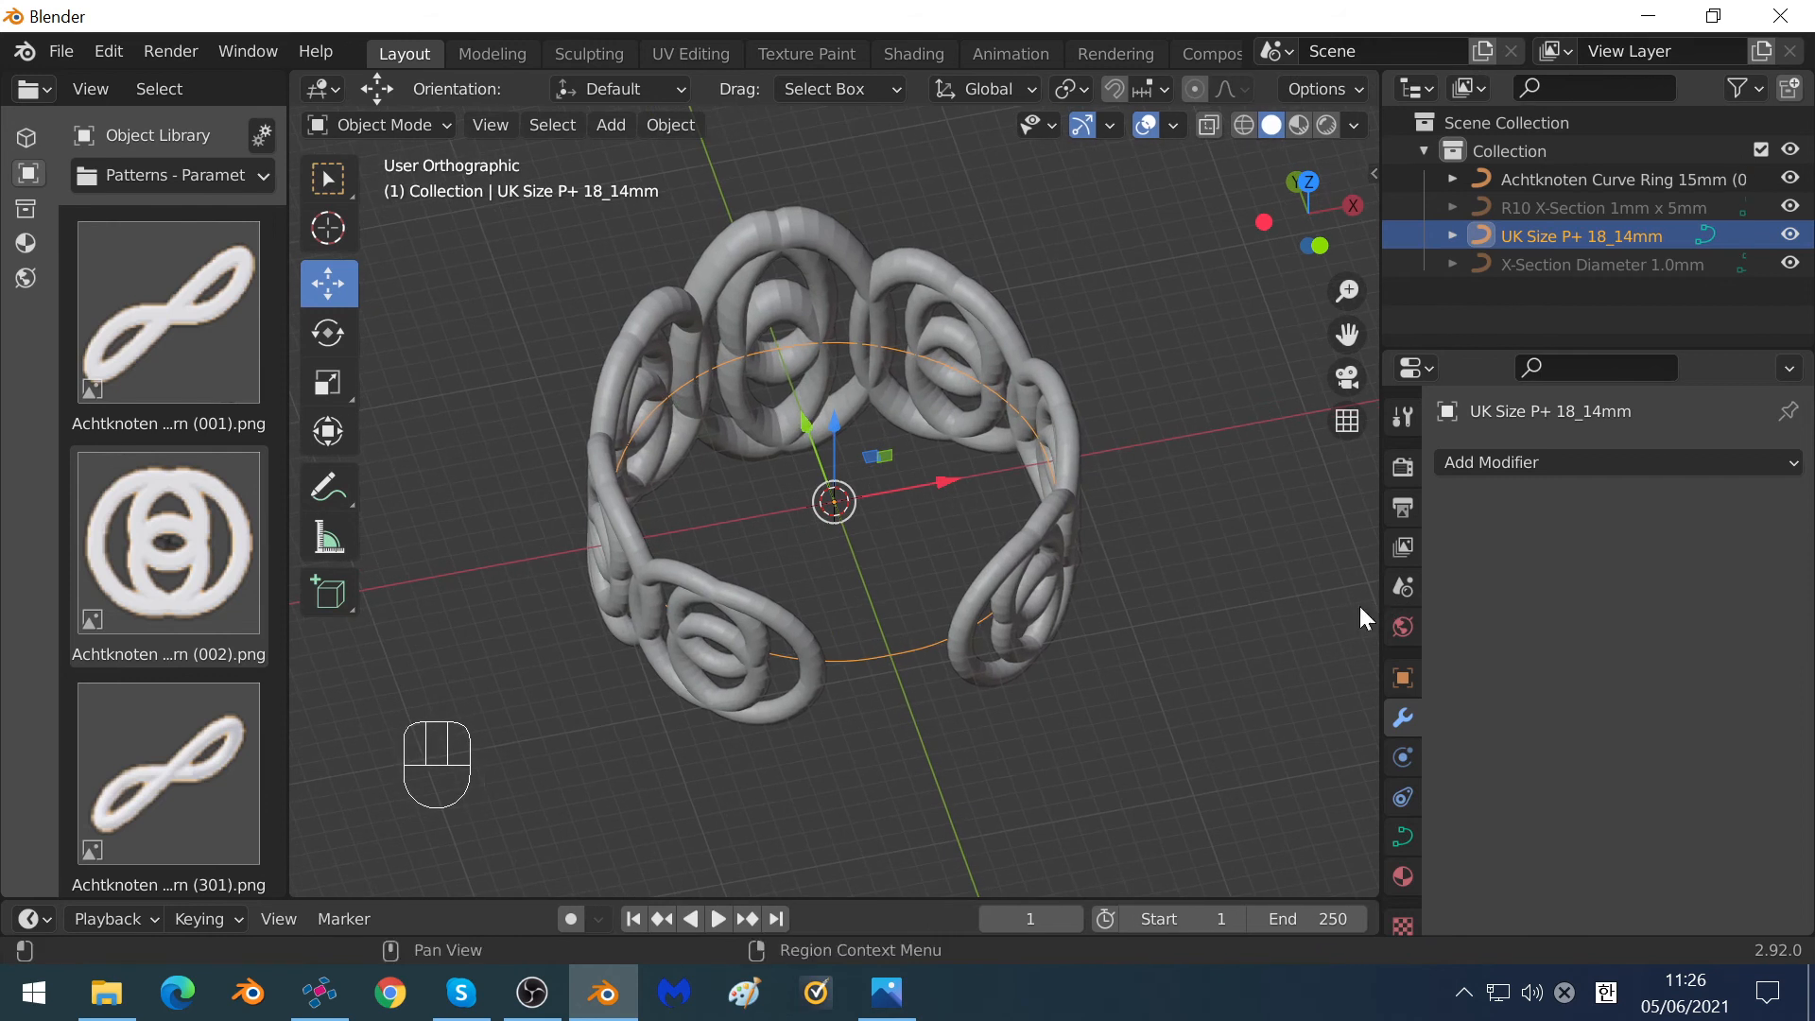
left_click(1309, 182)
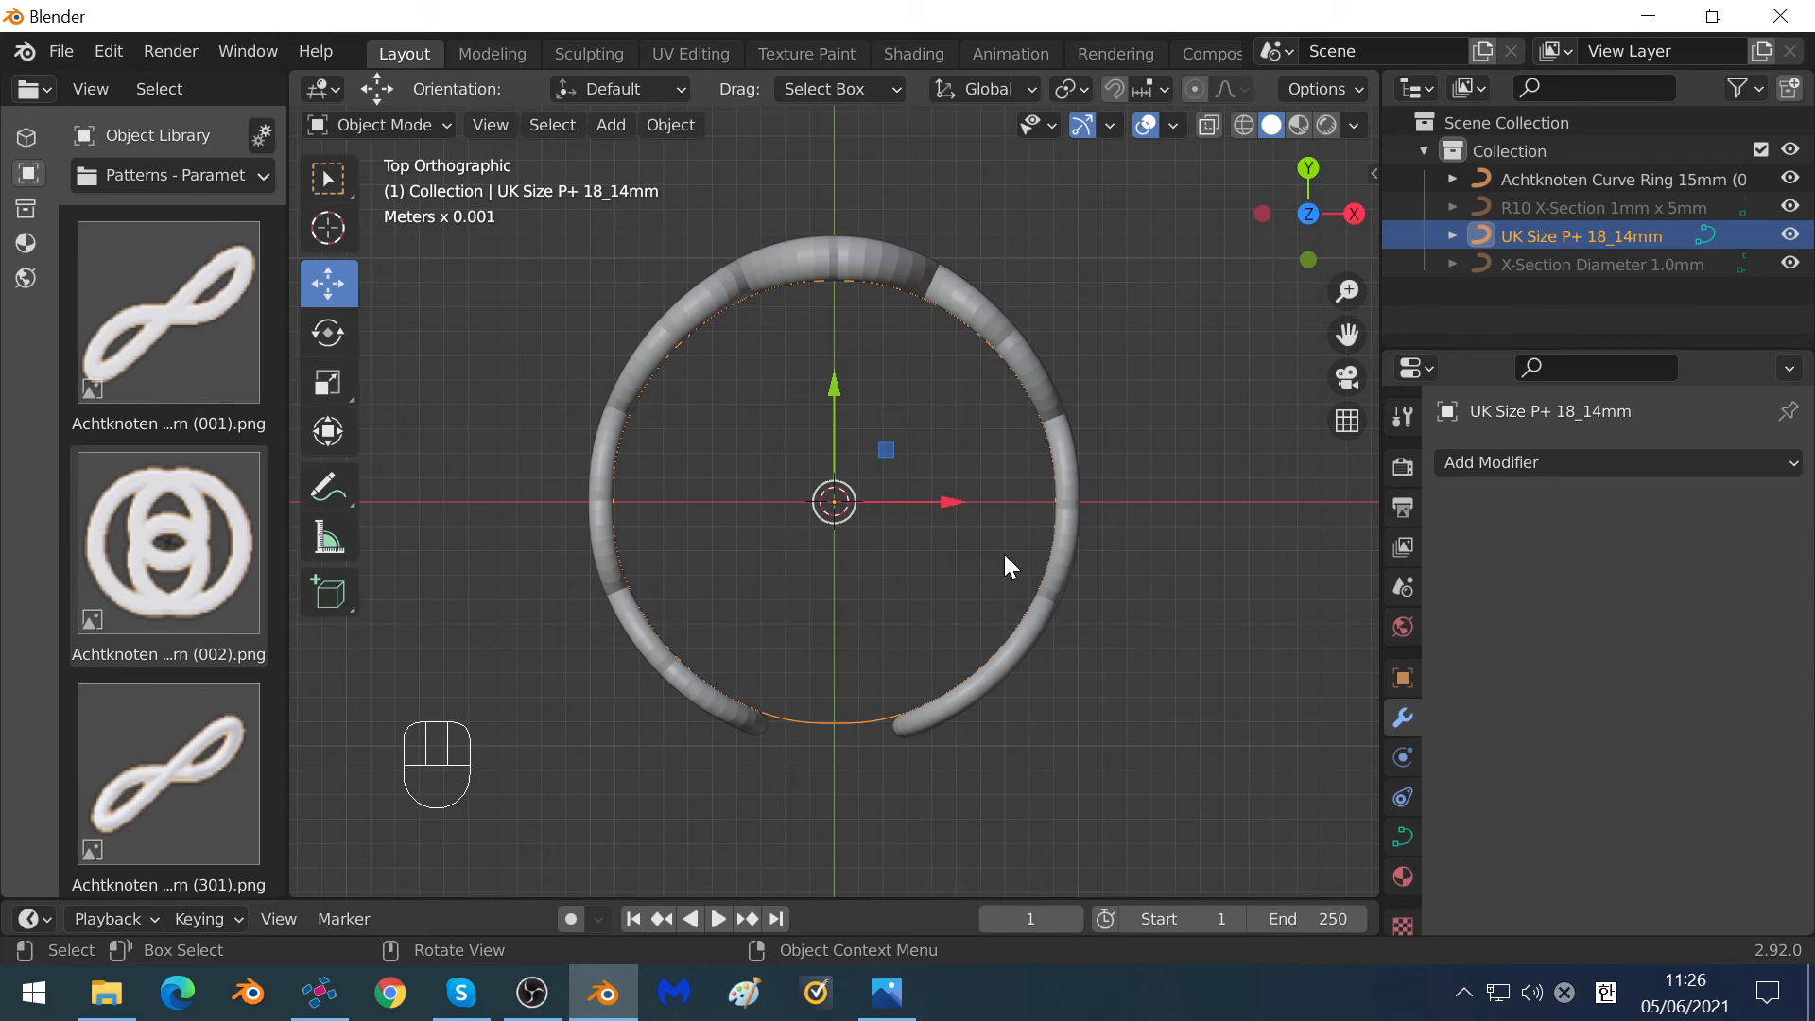
left_click(1310, 168)
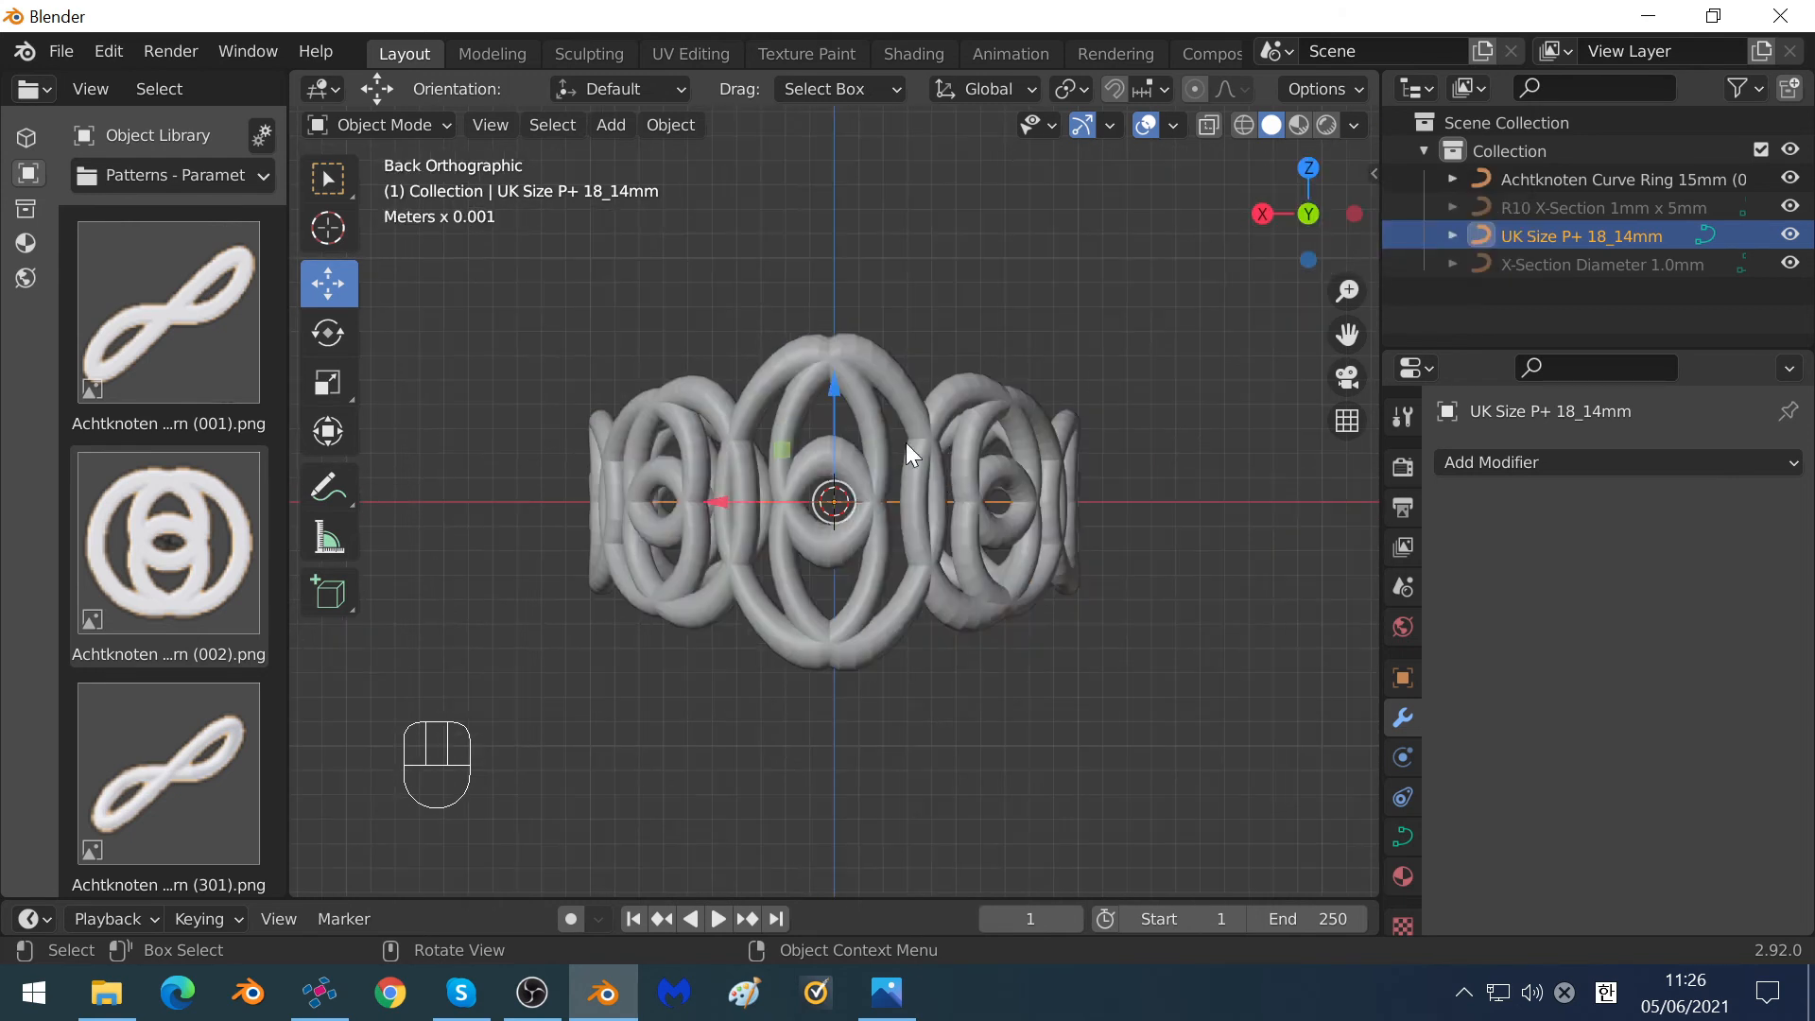
scroll(859, 505, "up", 3)
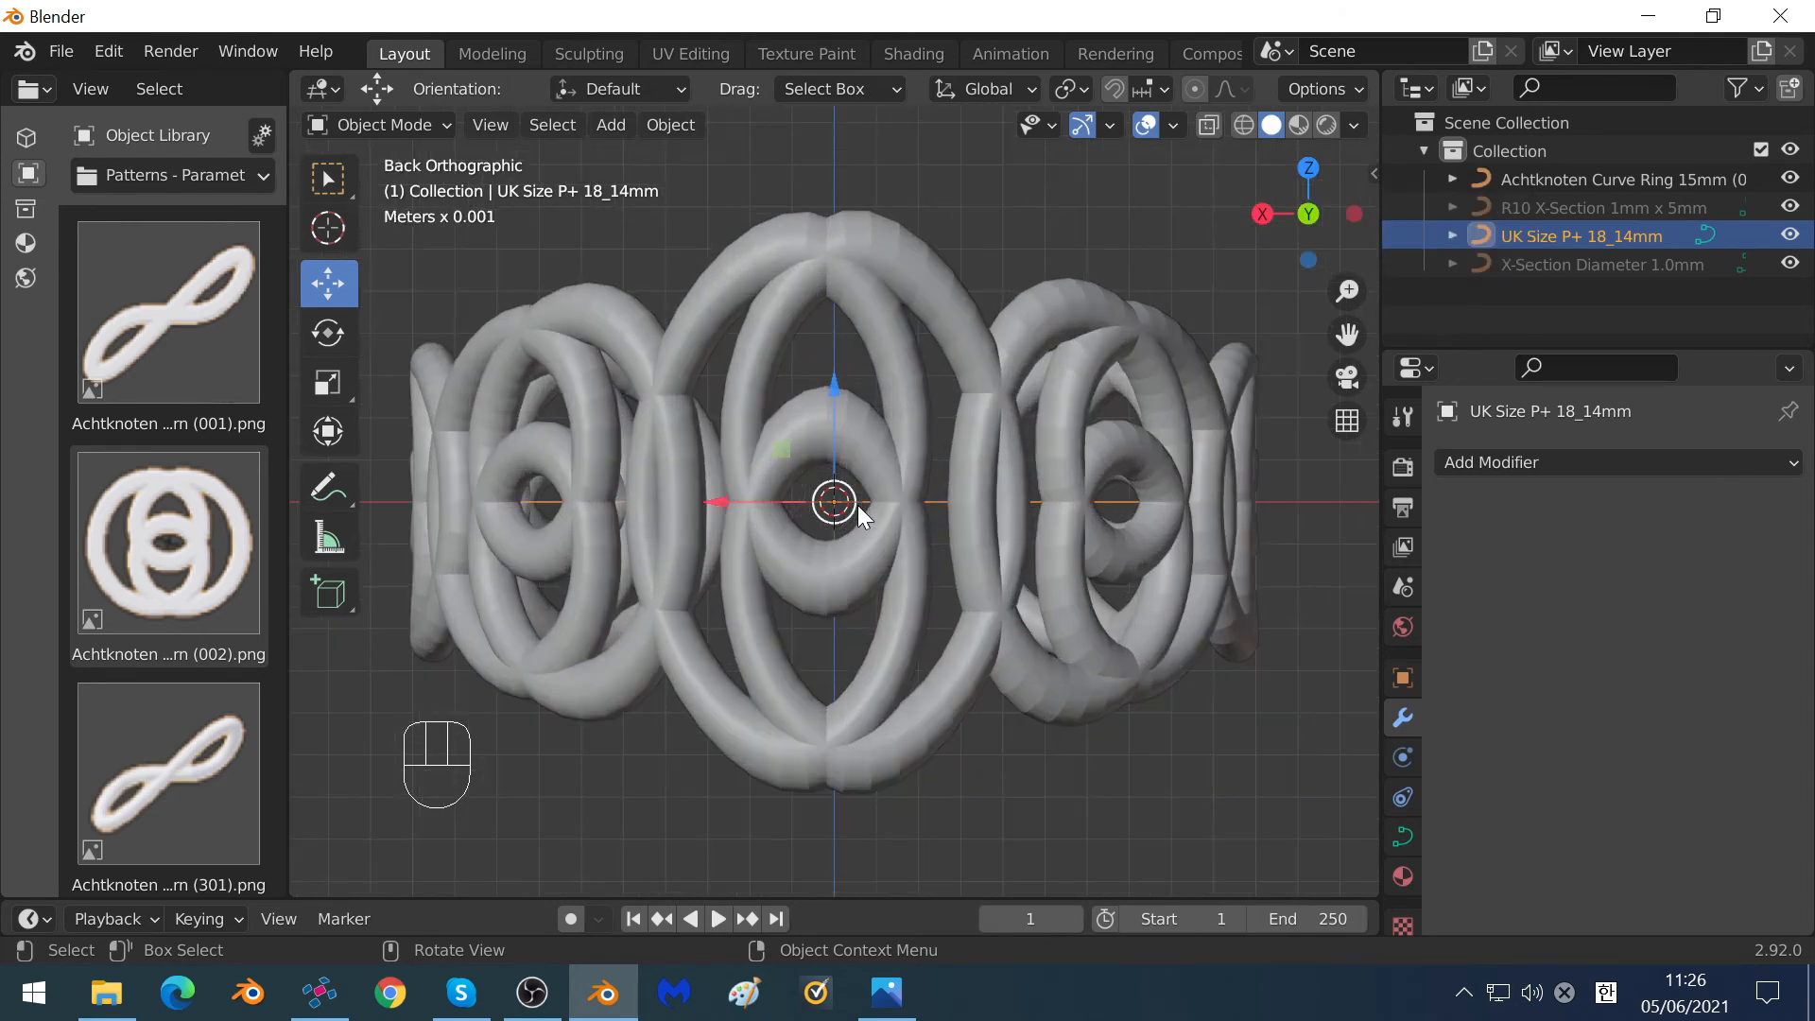
scroll(858, 505, "up", 4)
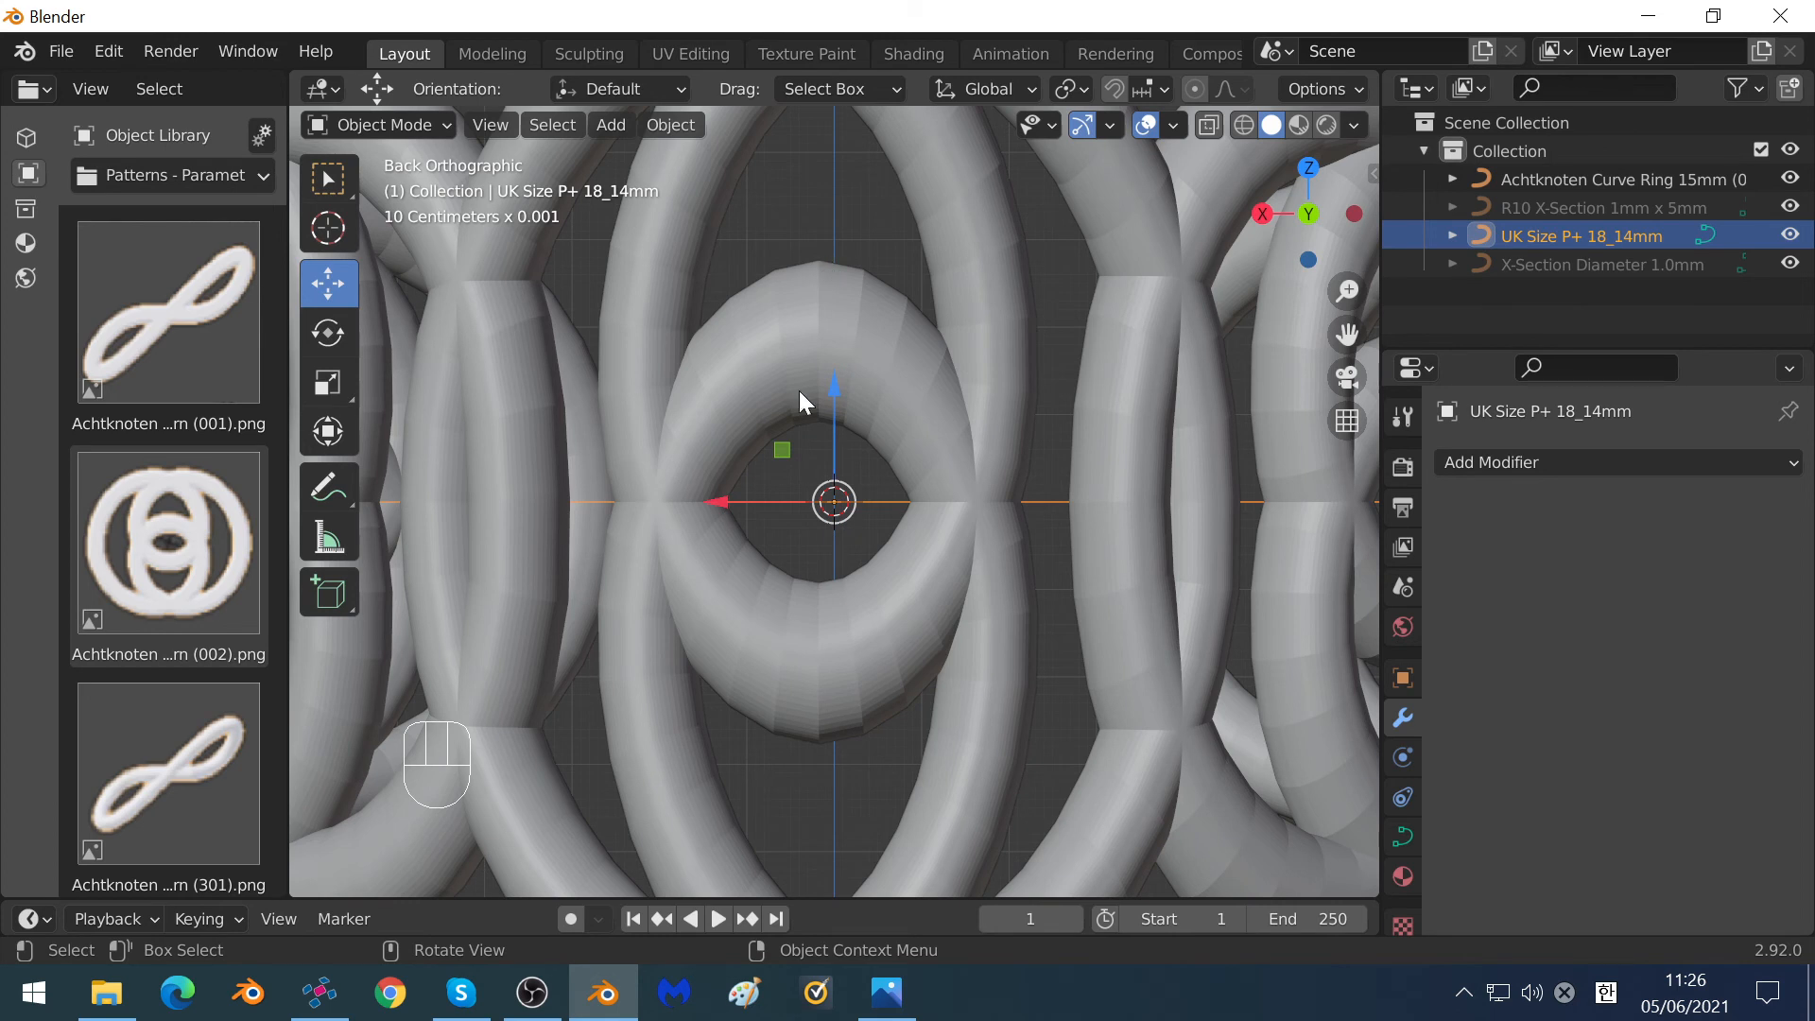
scroll(798, 389, "down", 5)
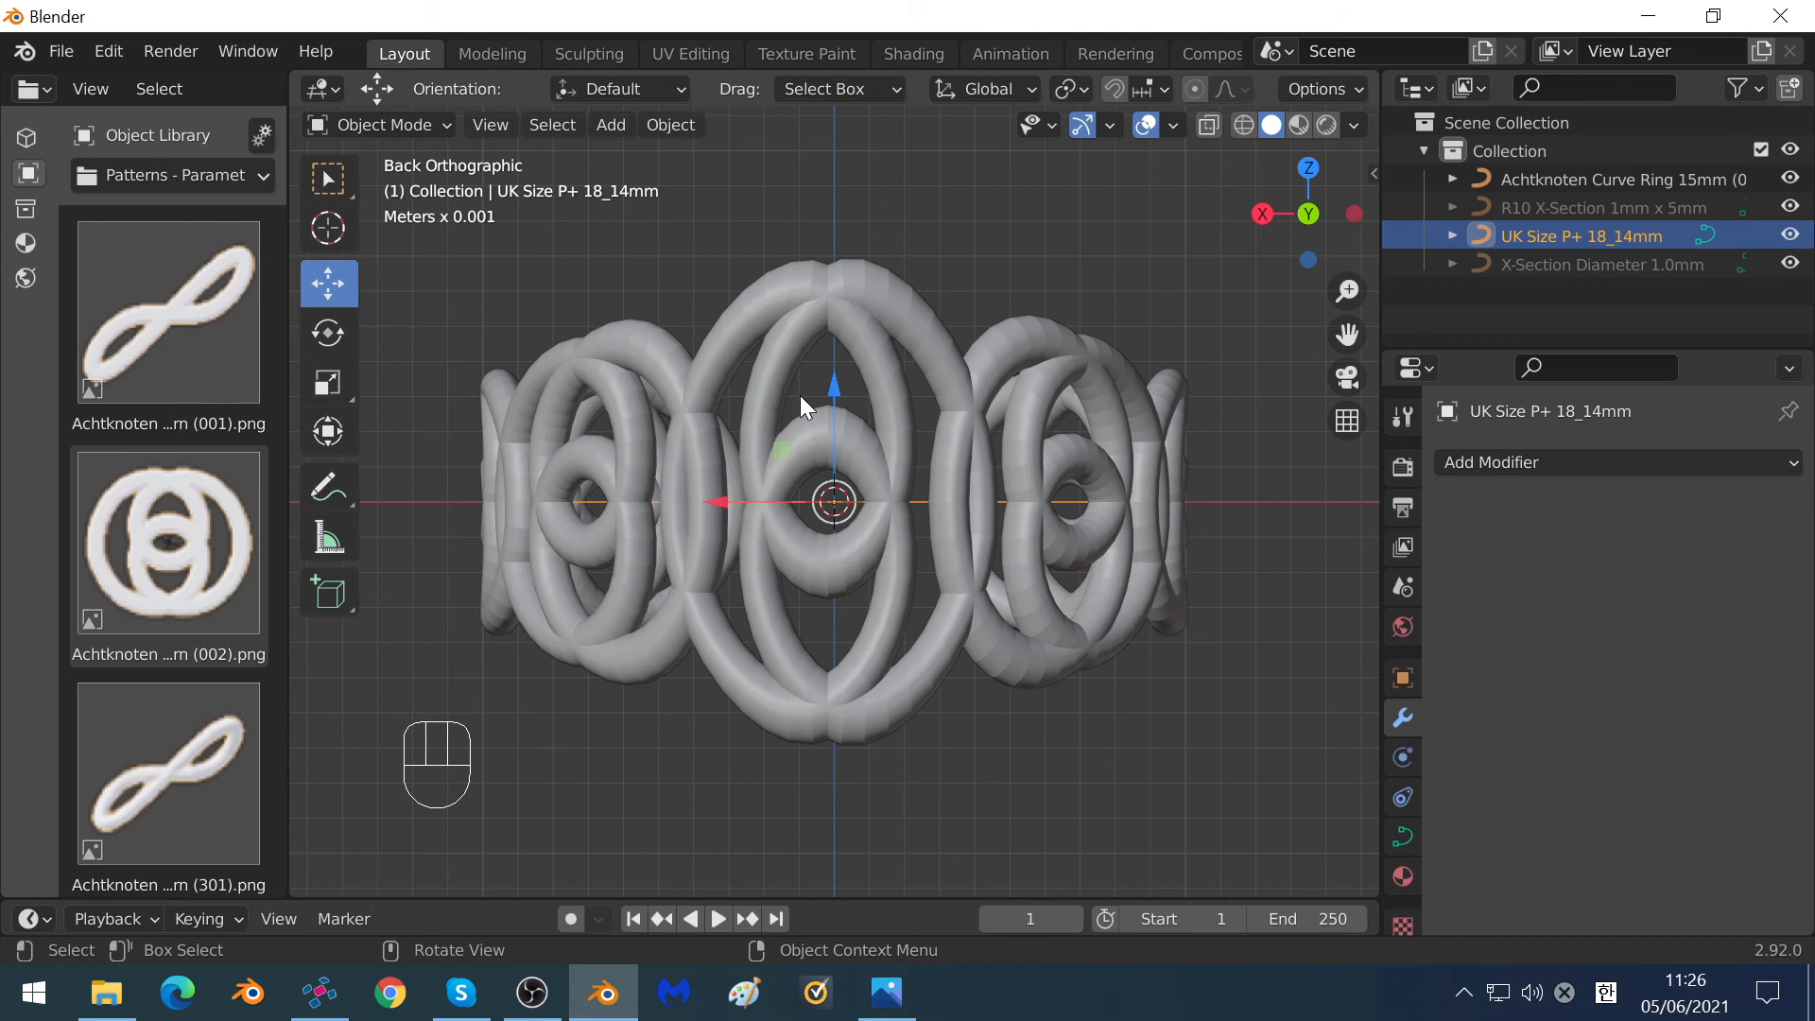
Move all curve points of the Achtknoten Curve Ring slightly in the negative X direction in Edit Mode.
left_click(408, 124)
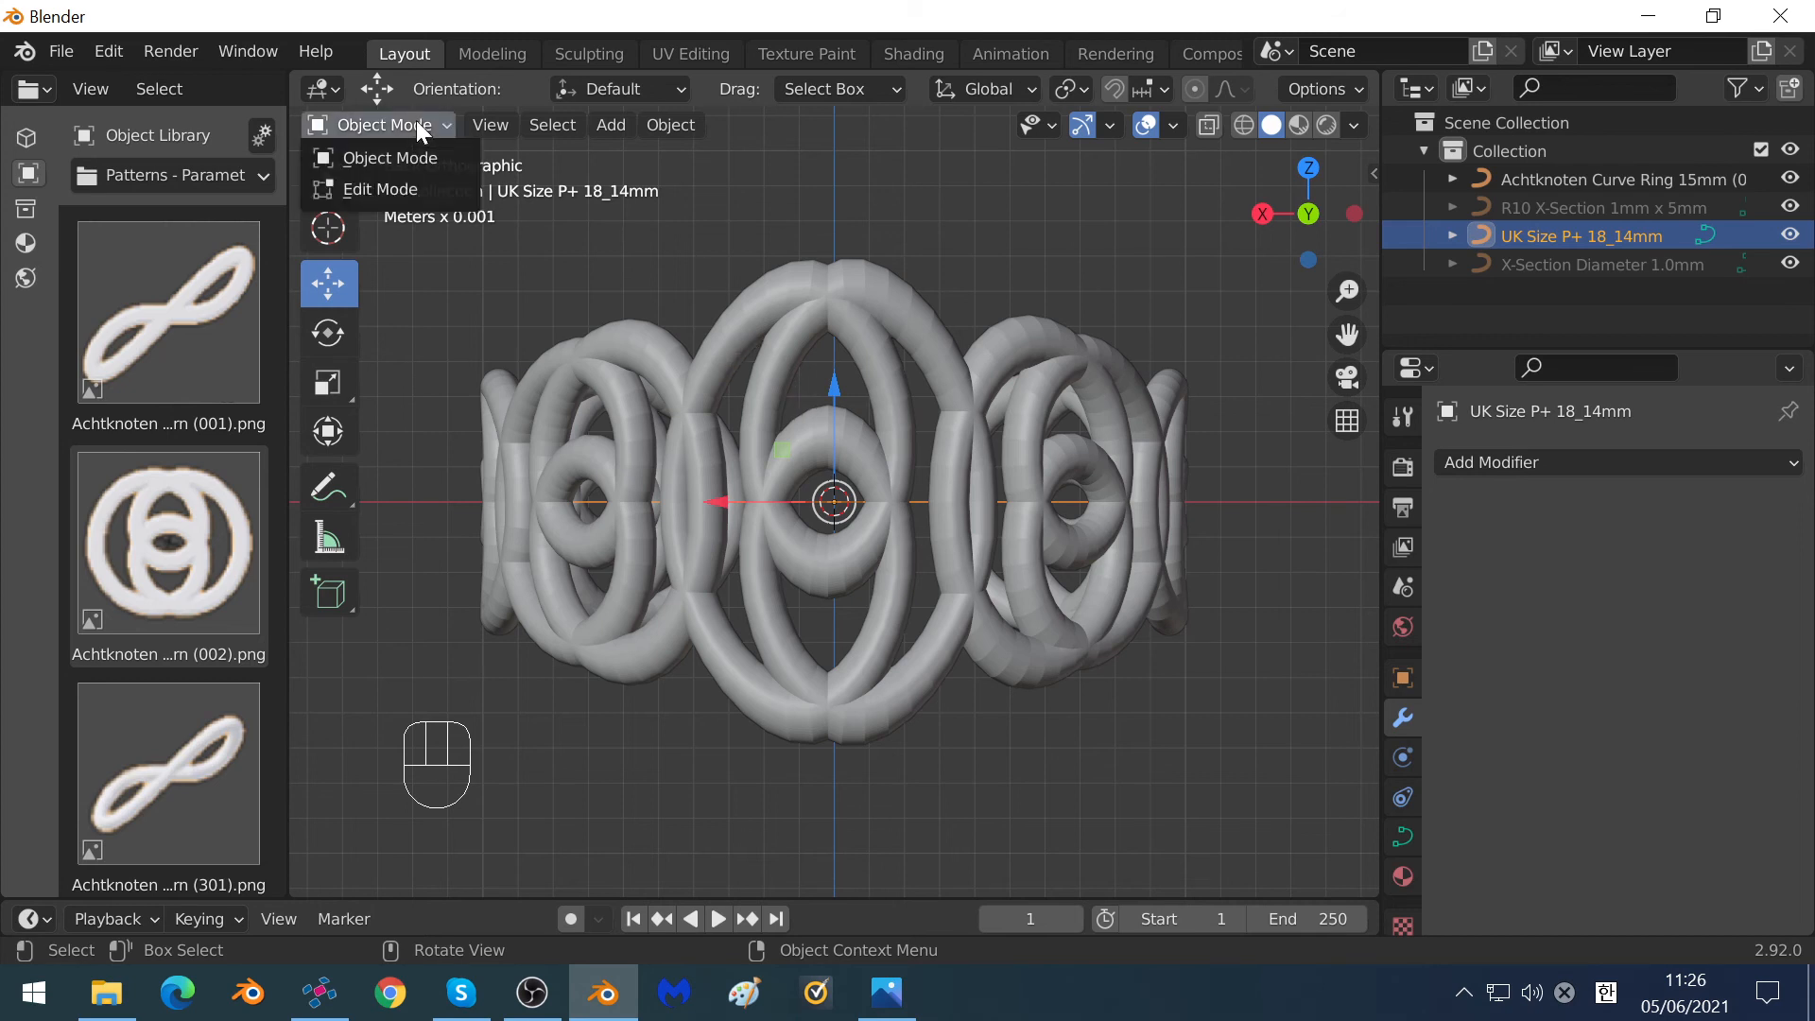
left_click(798, 293)
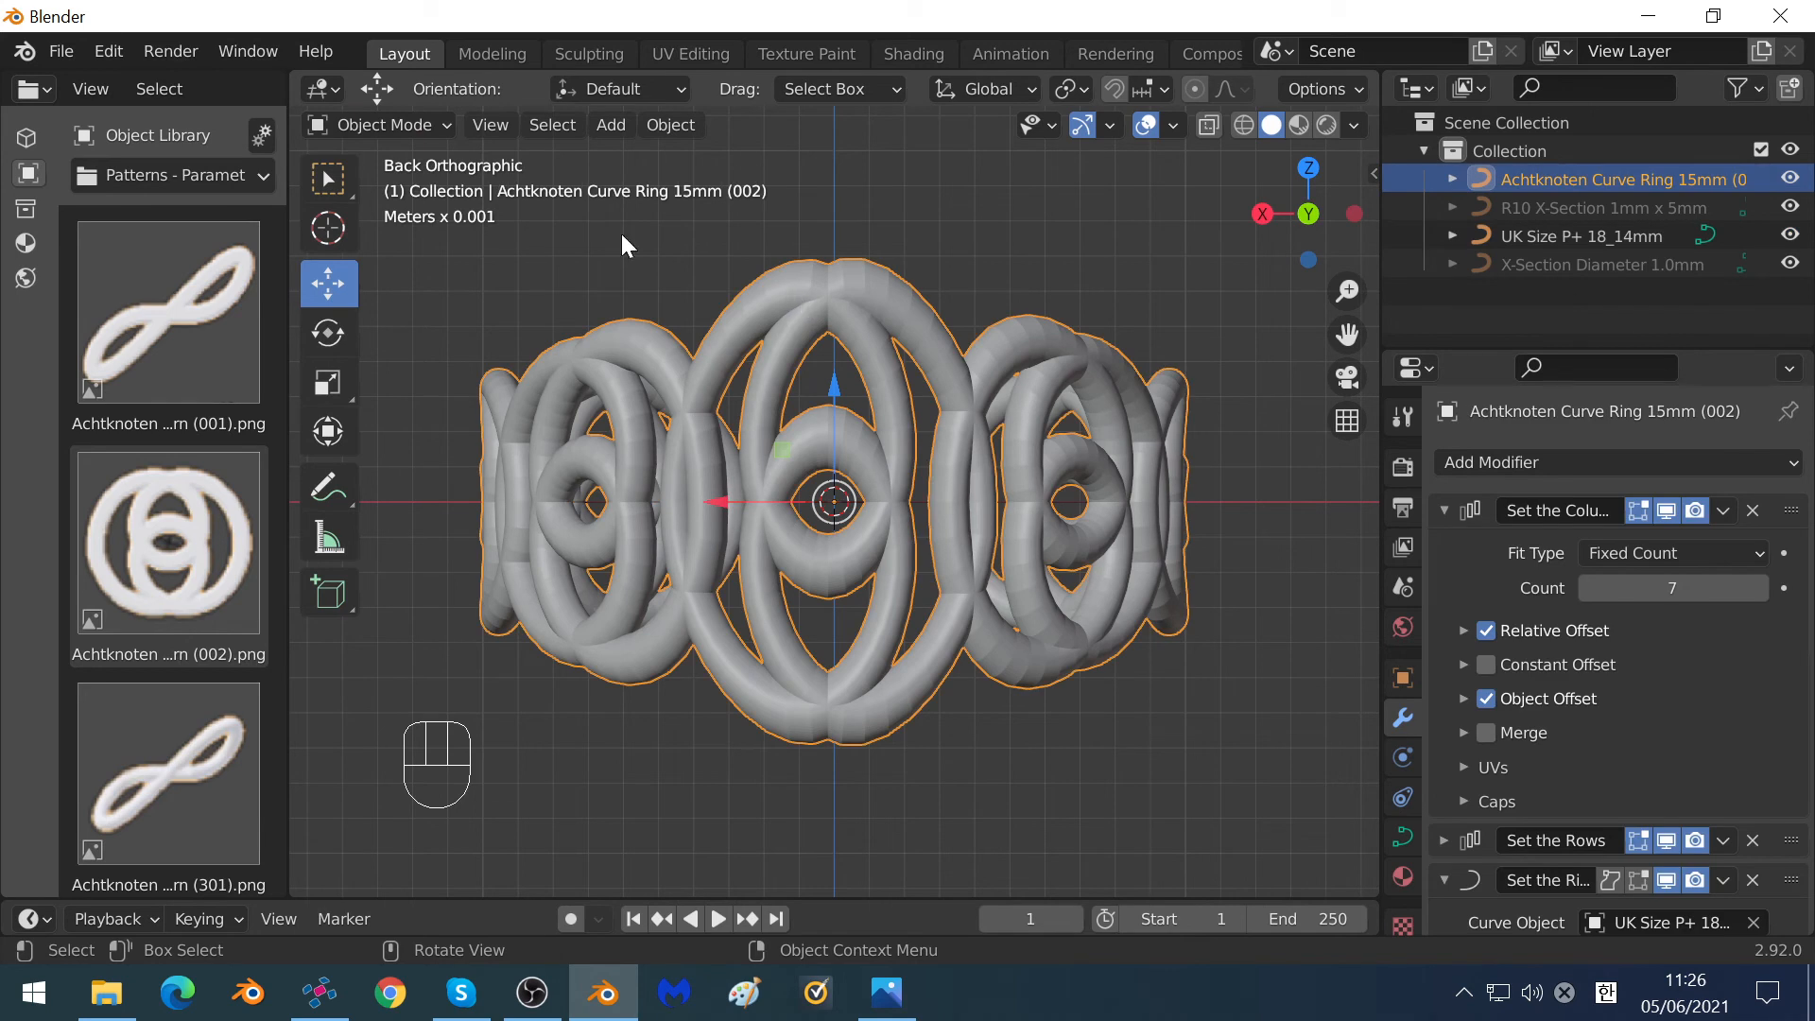
left_click(395, 120)
left_click(377, 183)
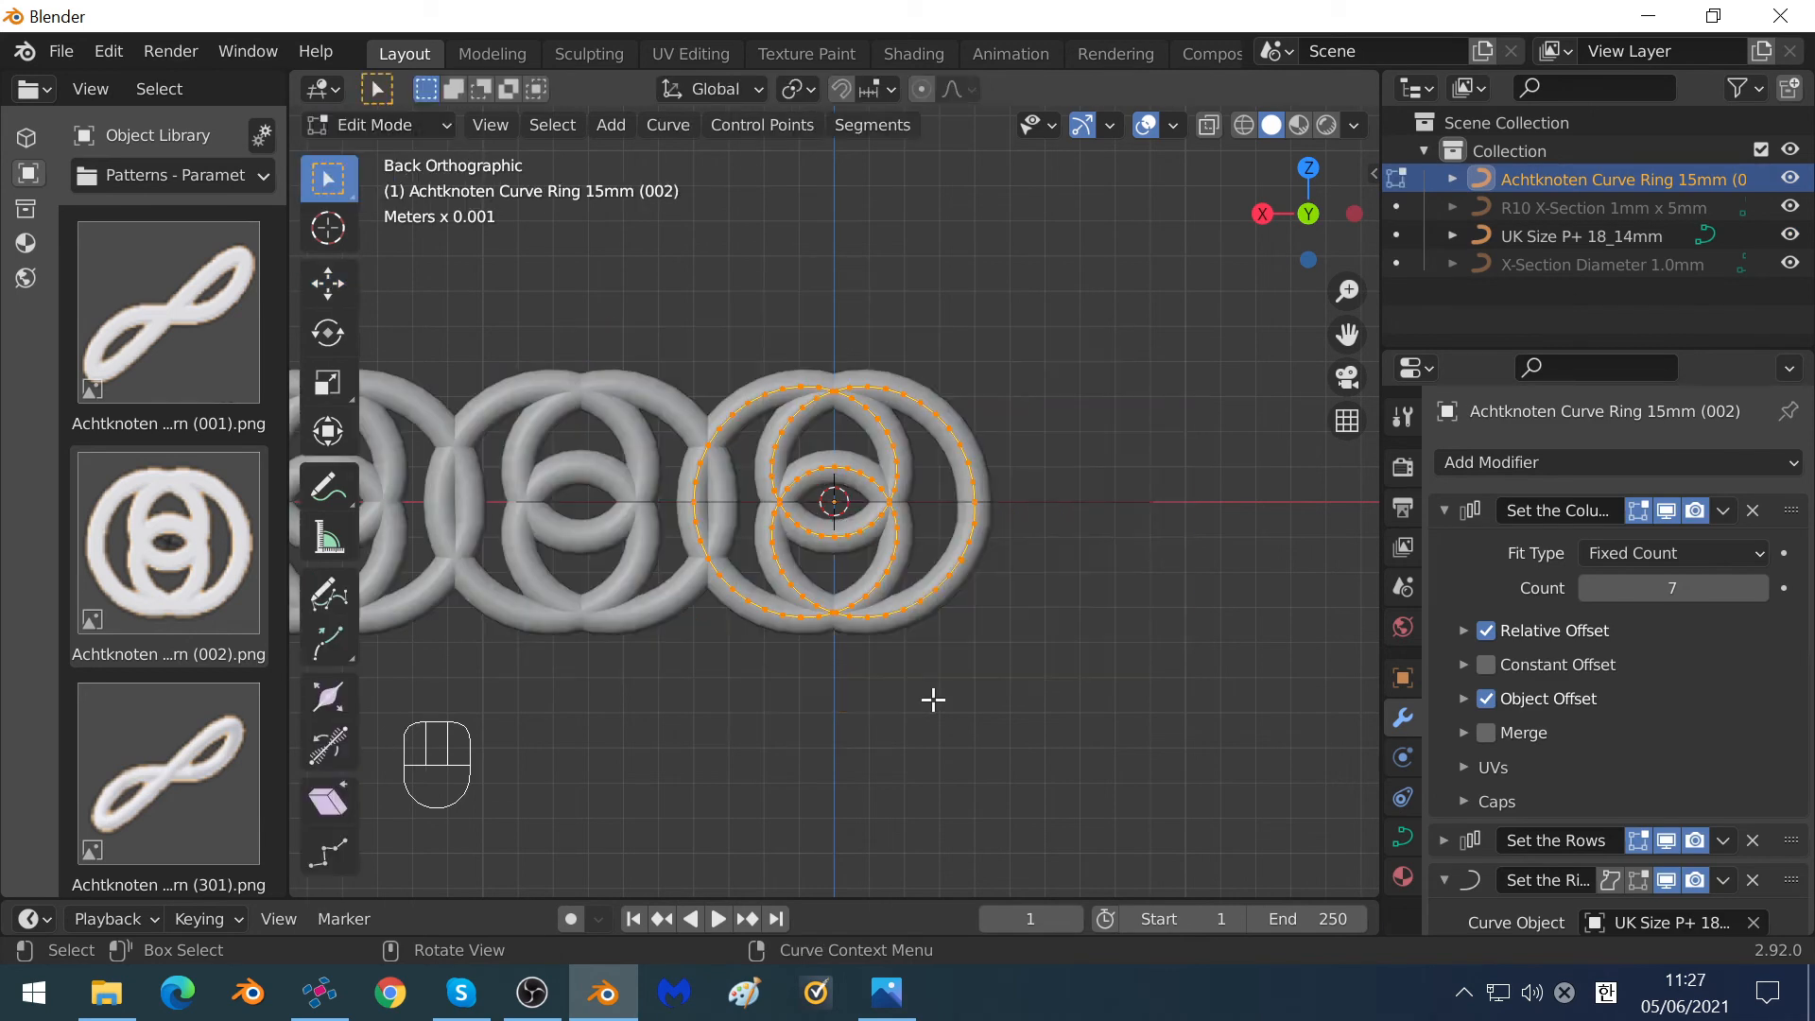
left_click(331, 291)
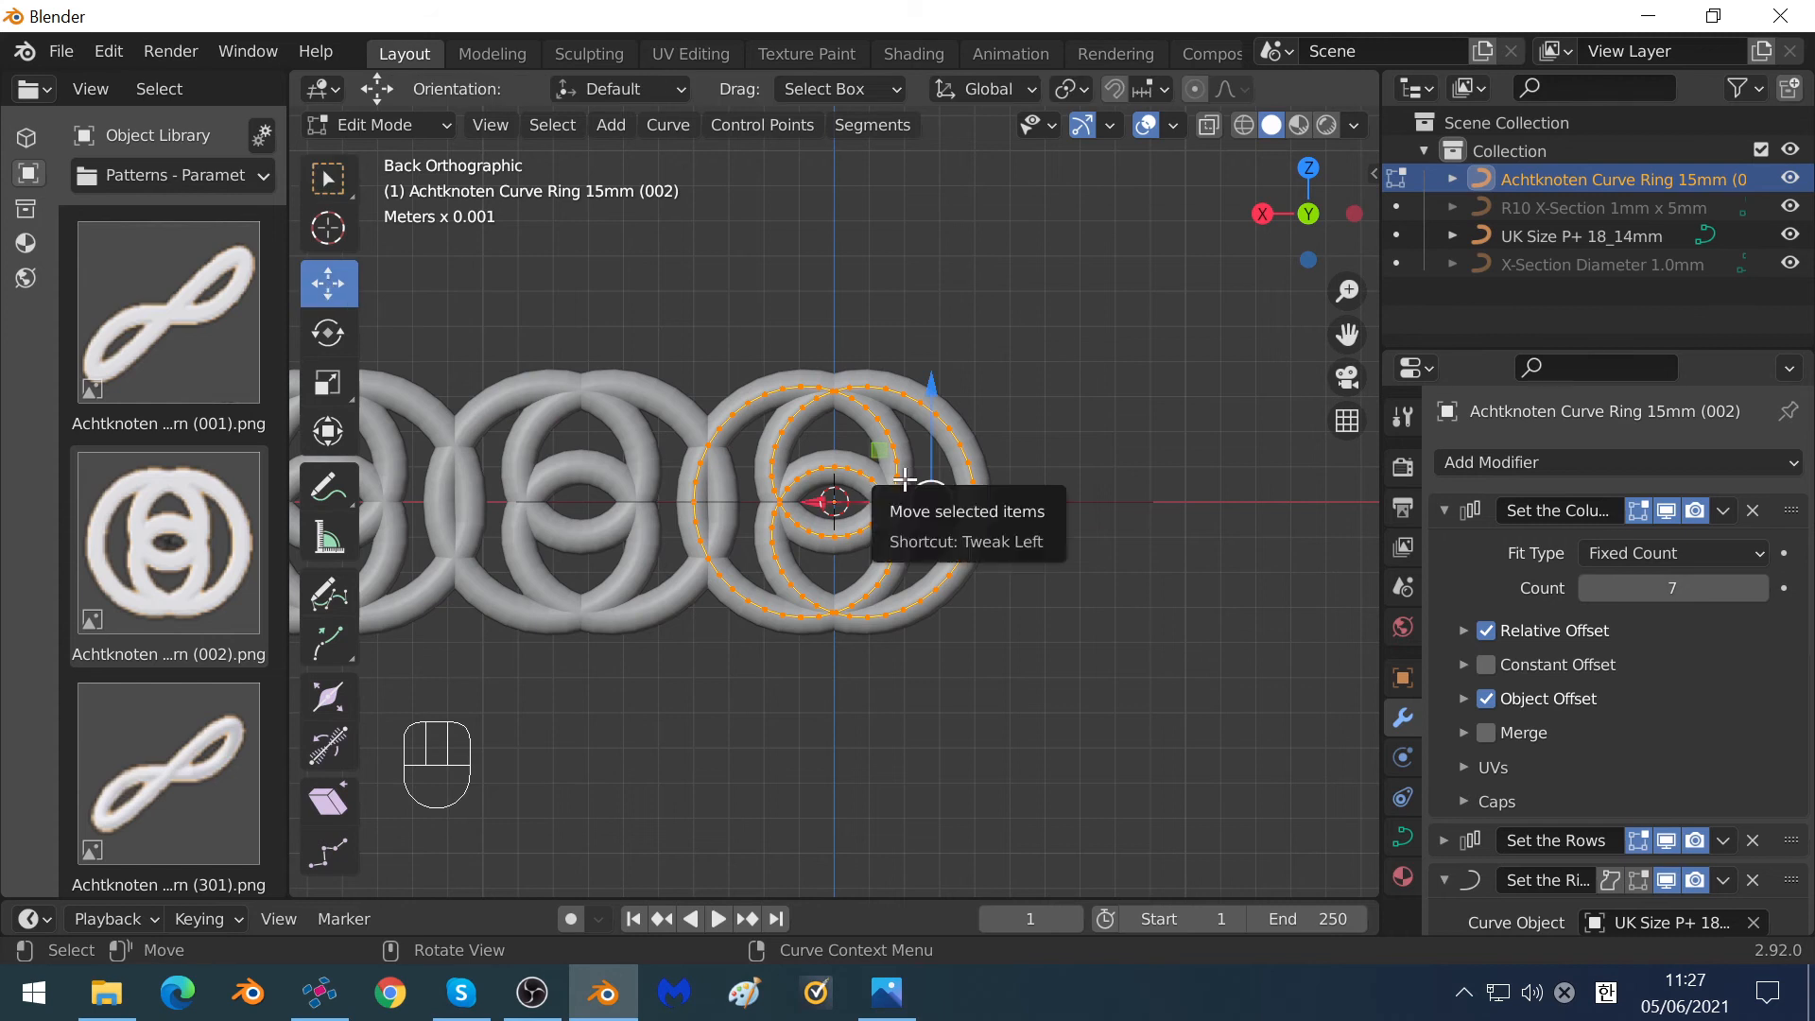
scroll(882, 462, "up", 3)
scroll(882, 462, "up", 5)
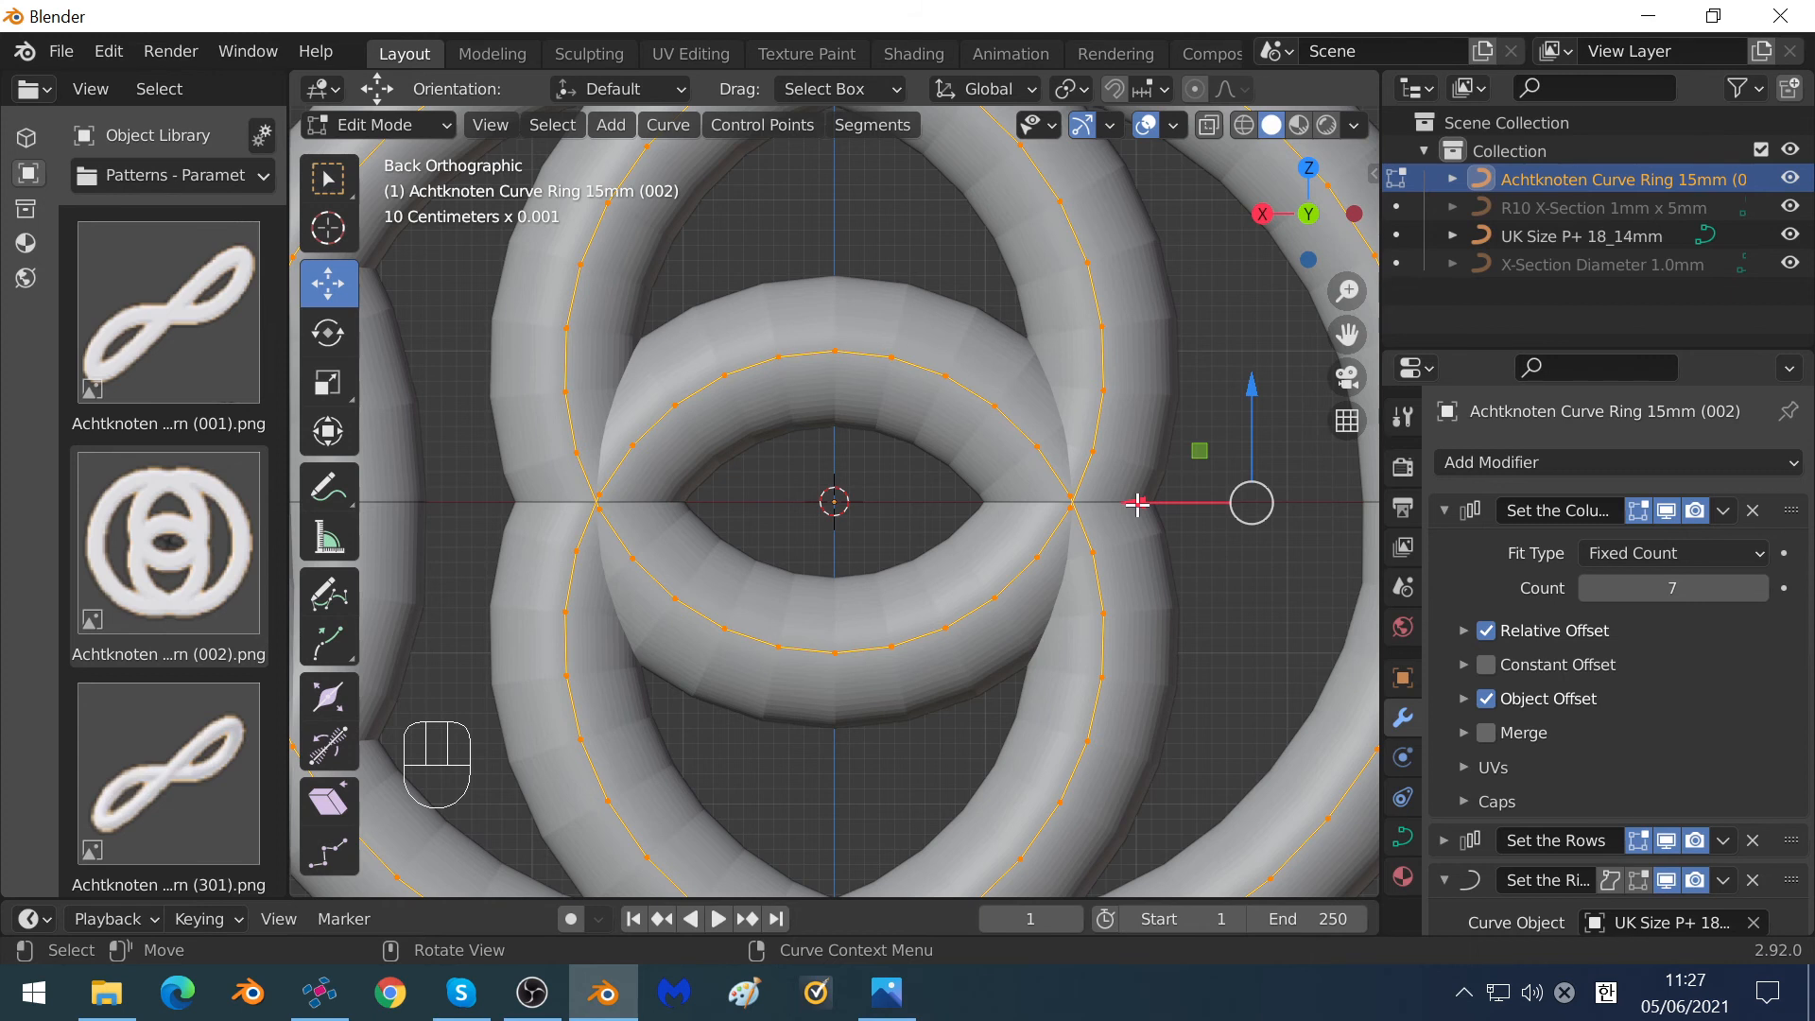
left_click_drag(1137, 504, 1158, 499)
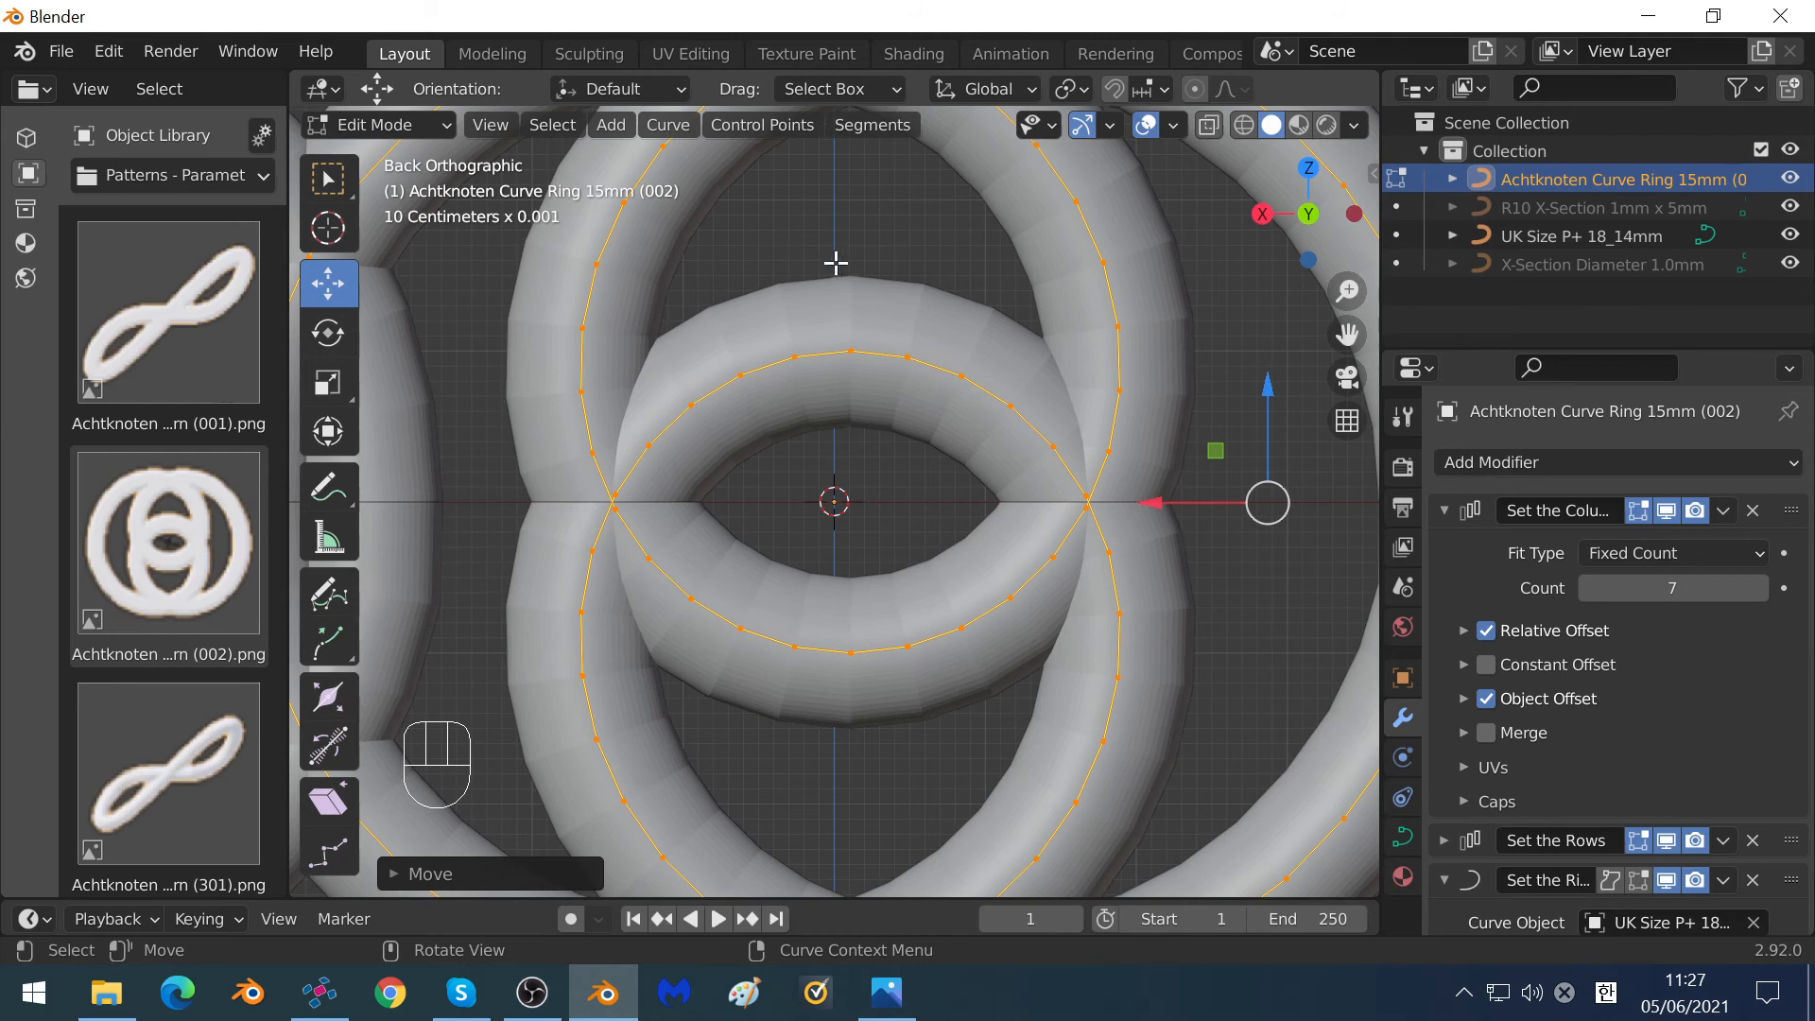
Return to Object Mode and check how the enlarged front knot is centred on the Z axis.
left_click(378, 125)
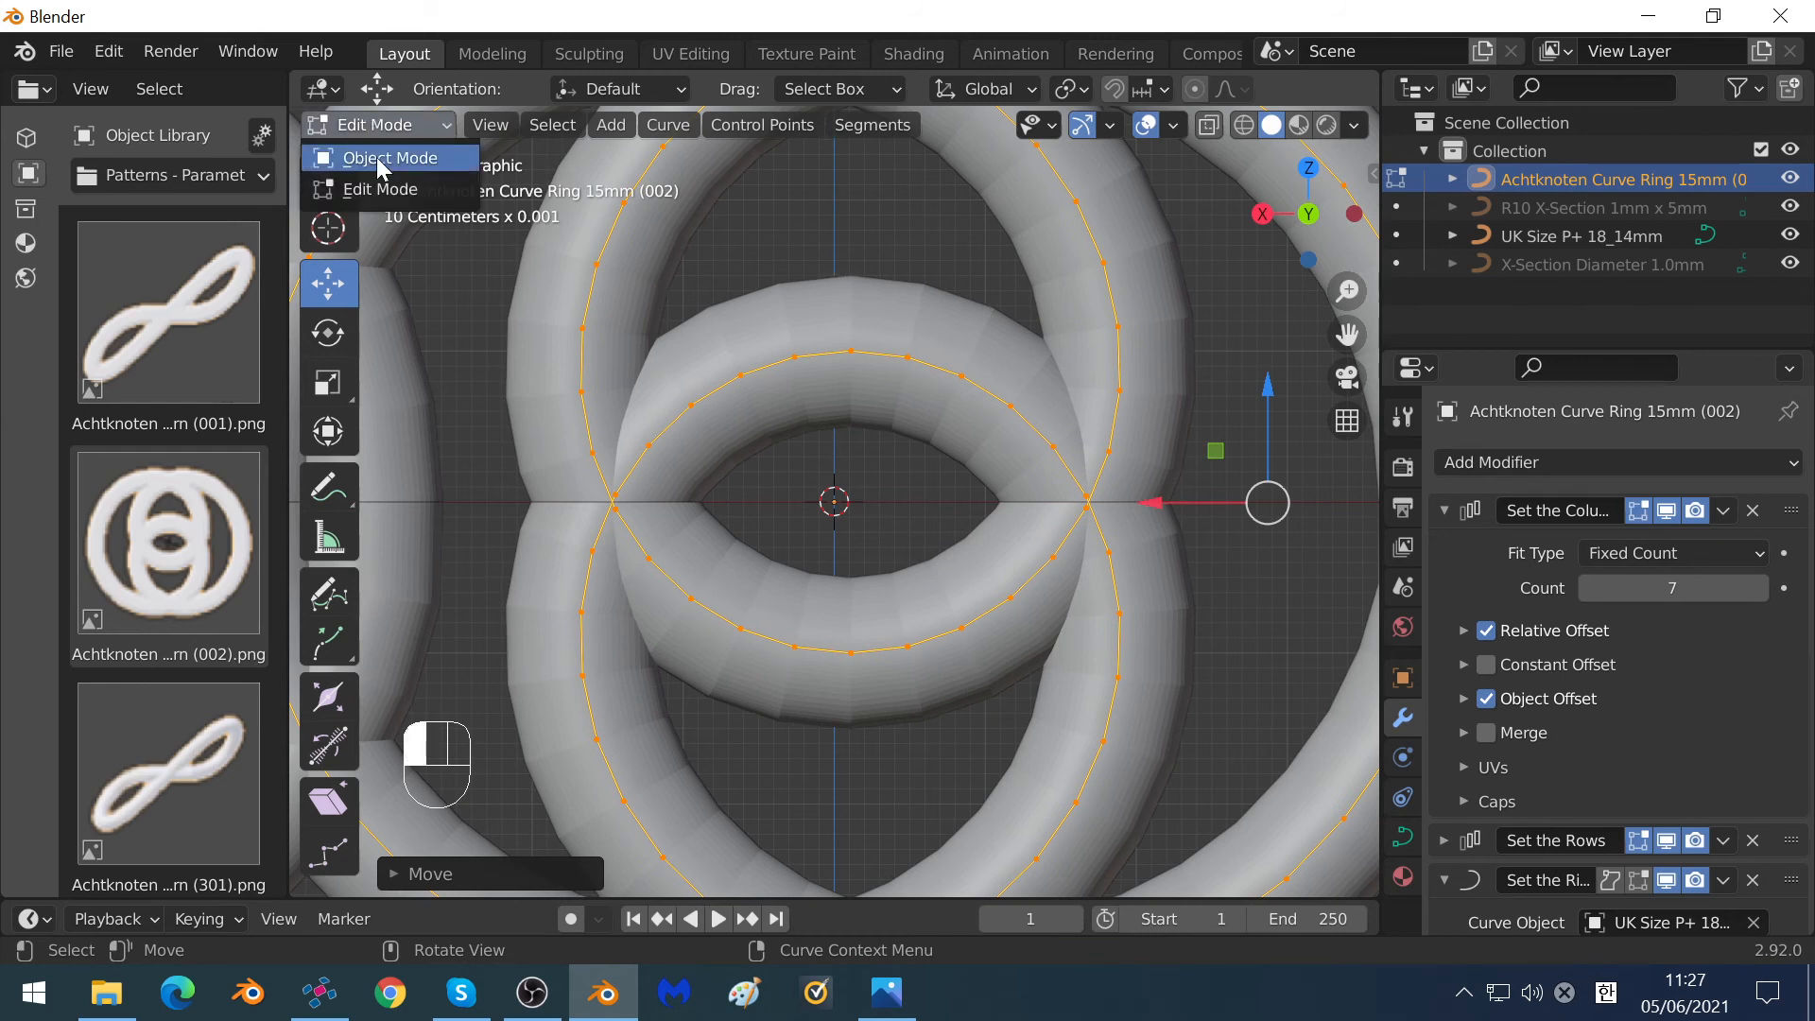
left_click(376, 158)
scroll(786, 604, "down", 3)
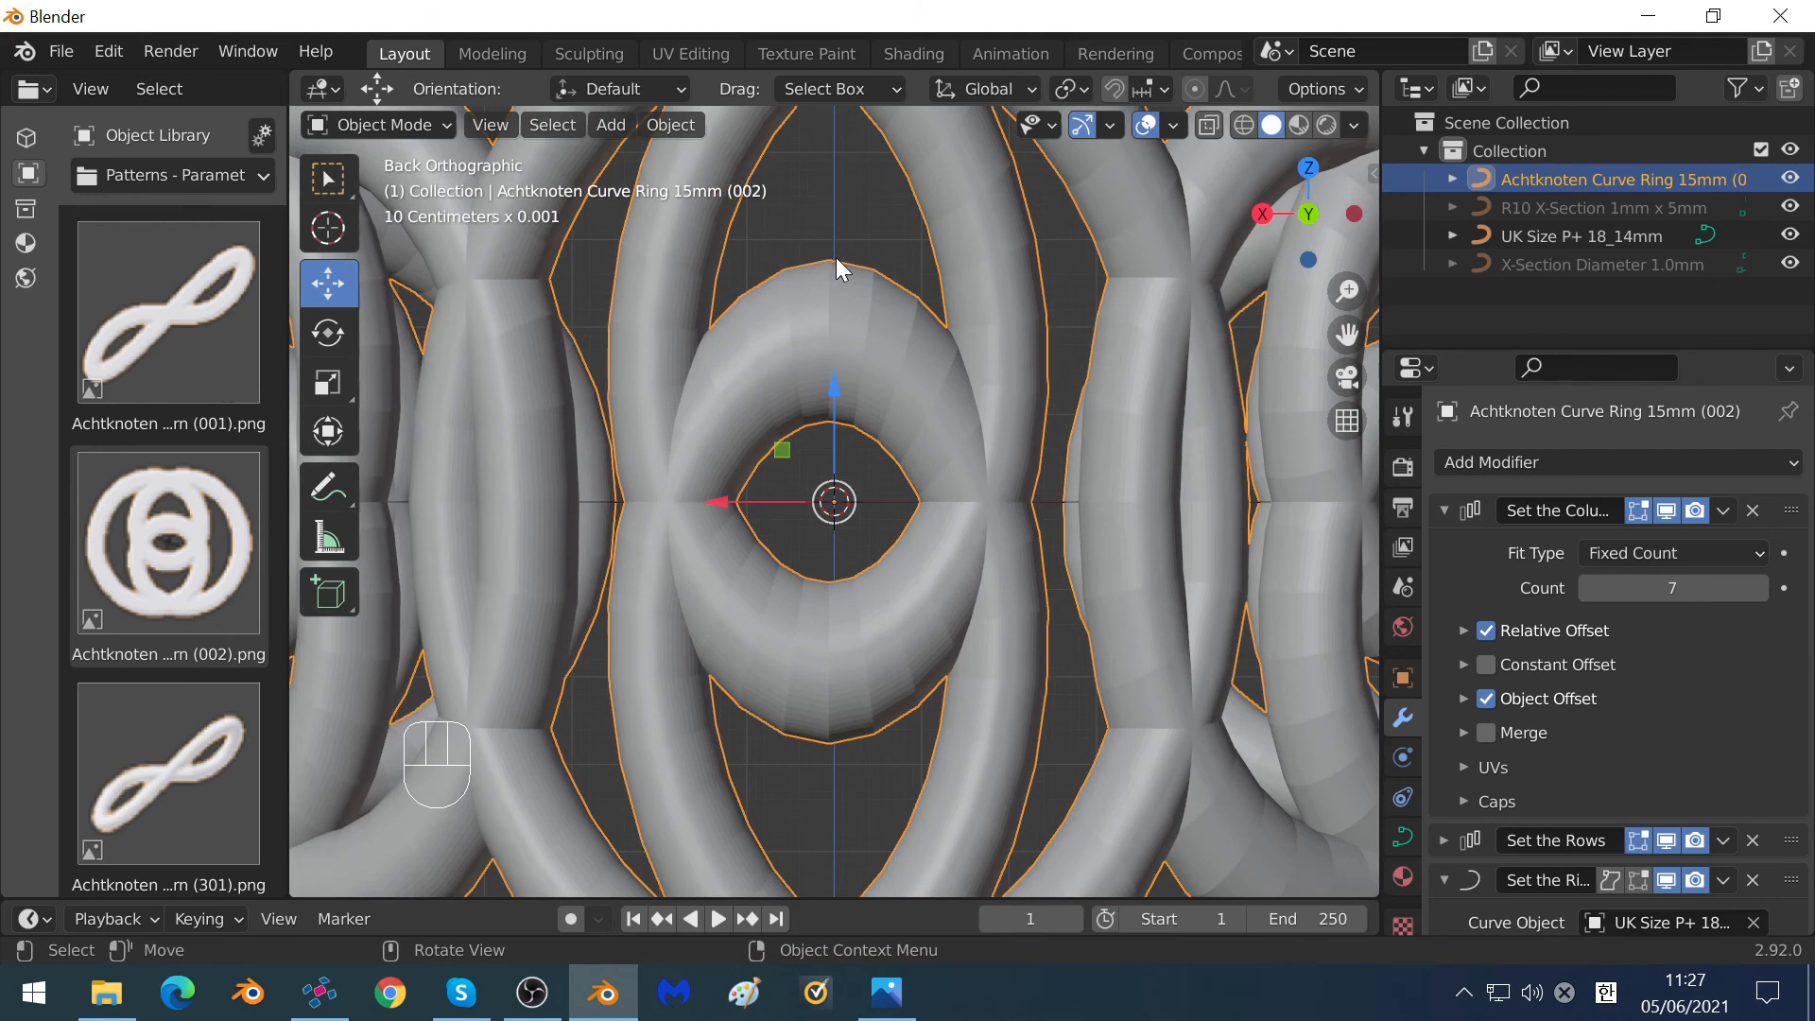
In Edit Mode, shift all Achtknoten curve points slightly further in the negative X direction, and check the front knot in Object Mode.
left_click(378, 125)
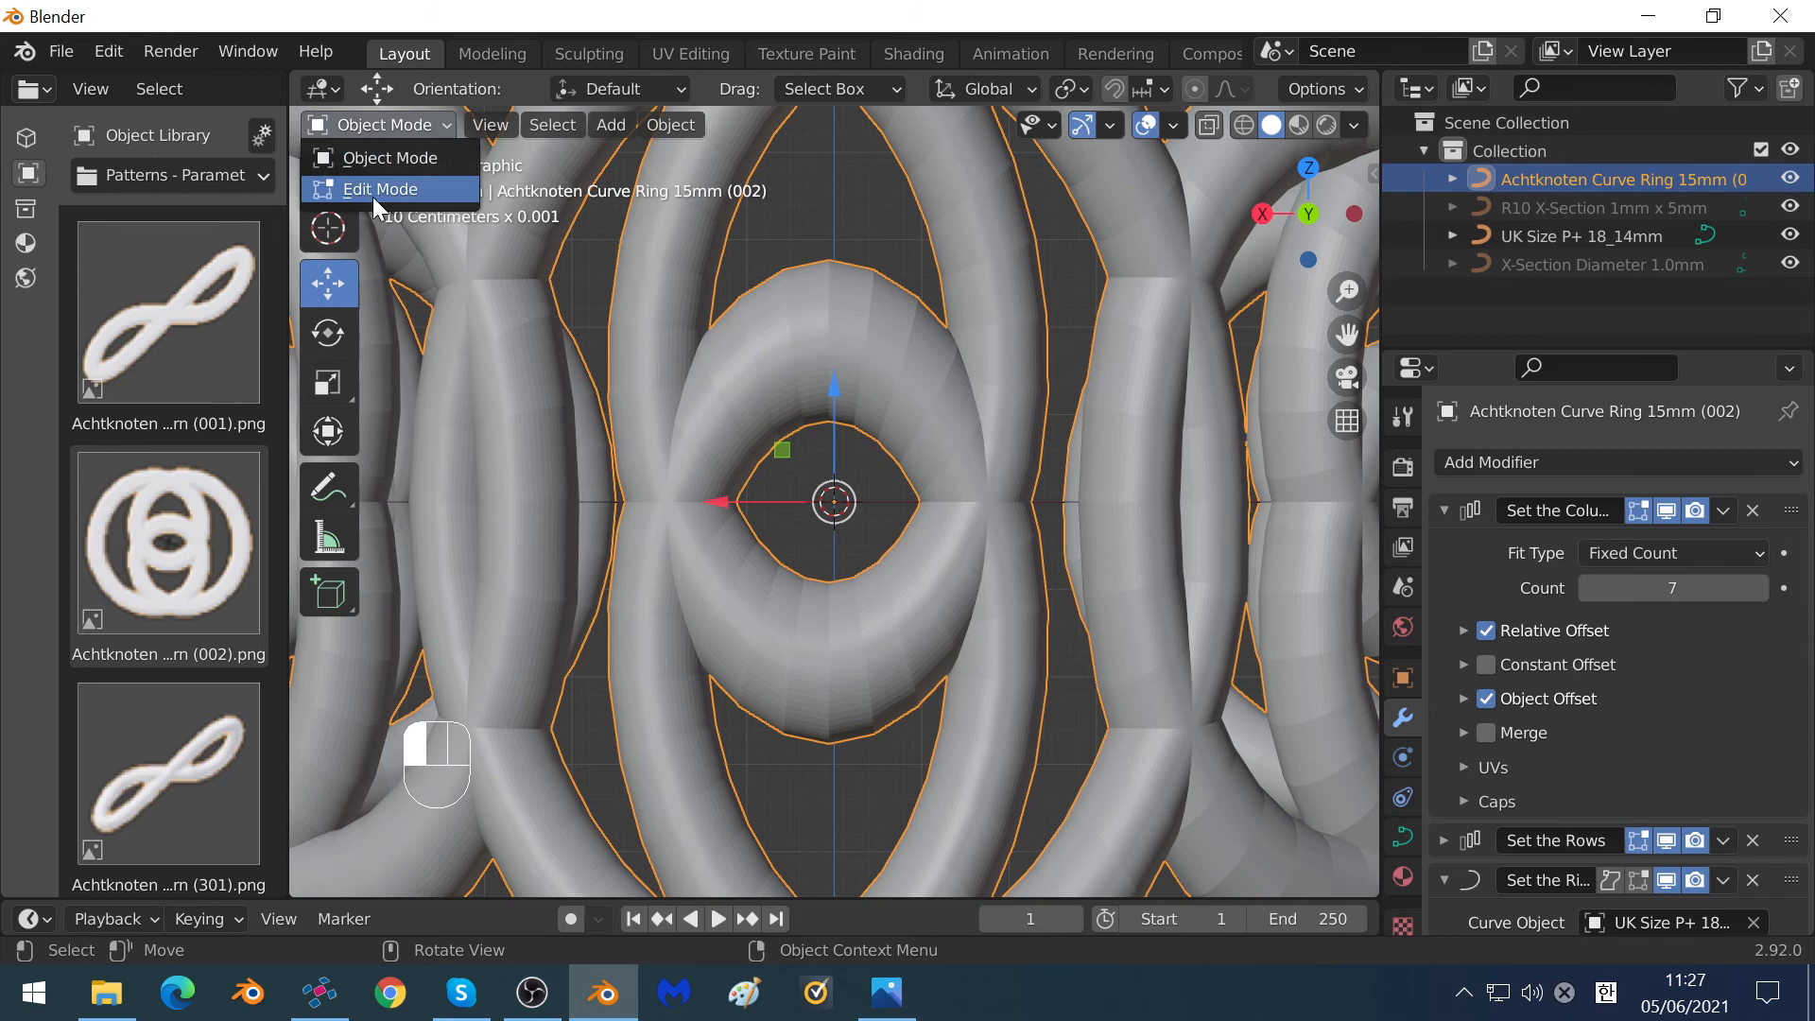
left_click(380, 156)
scroll(1009, 475, "up", 5)
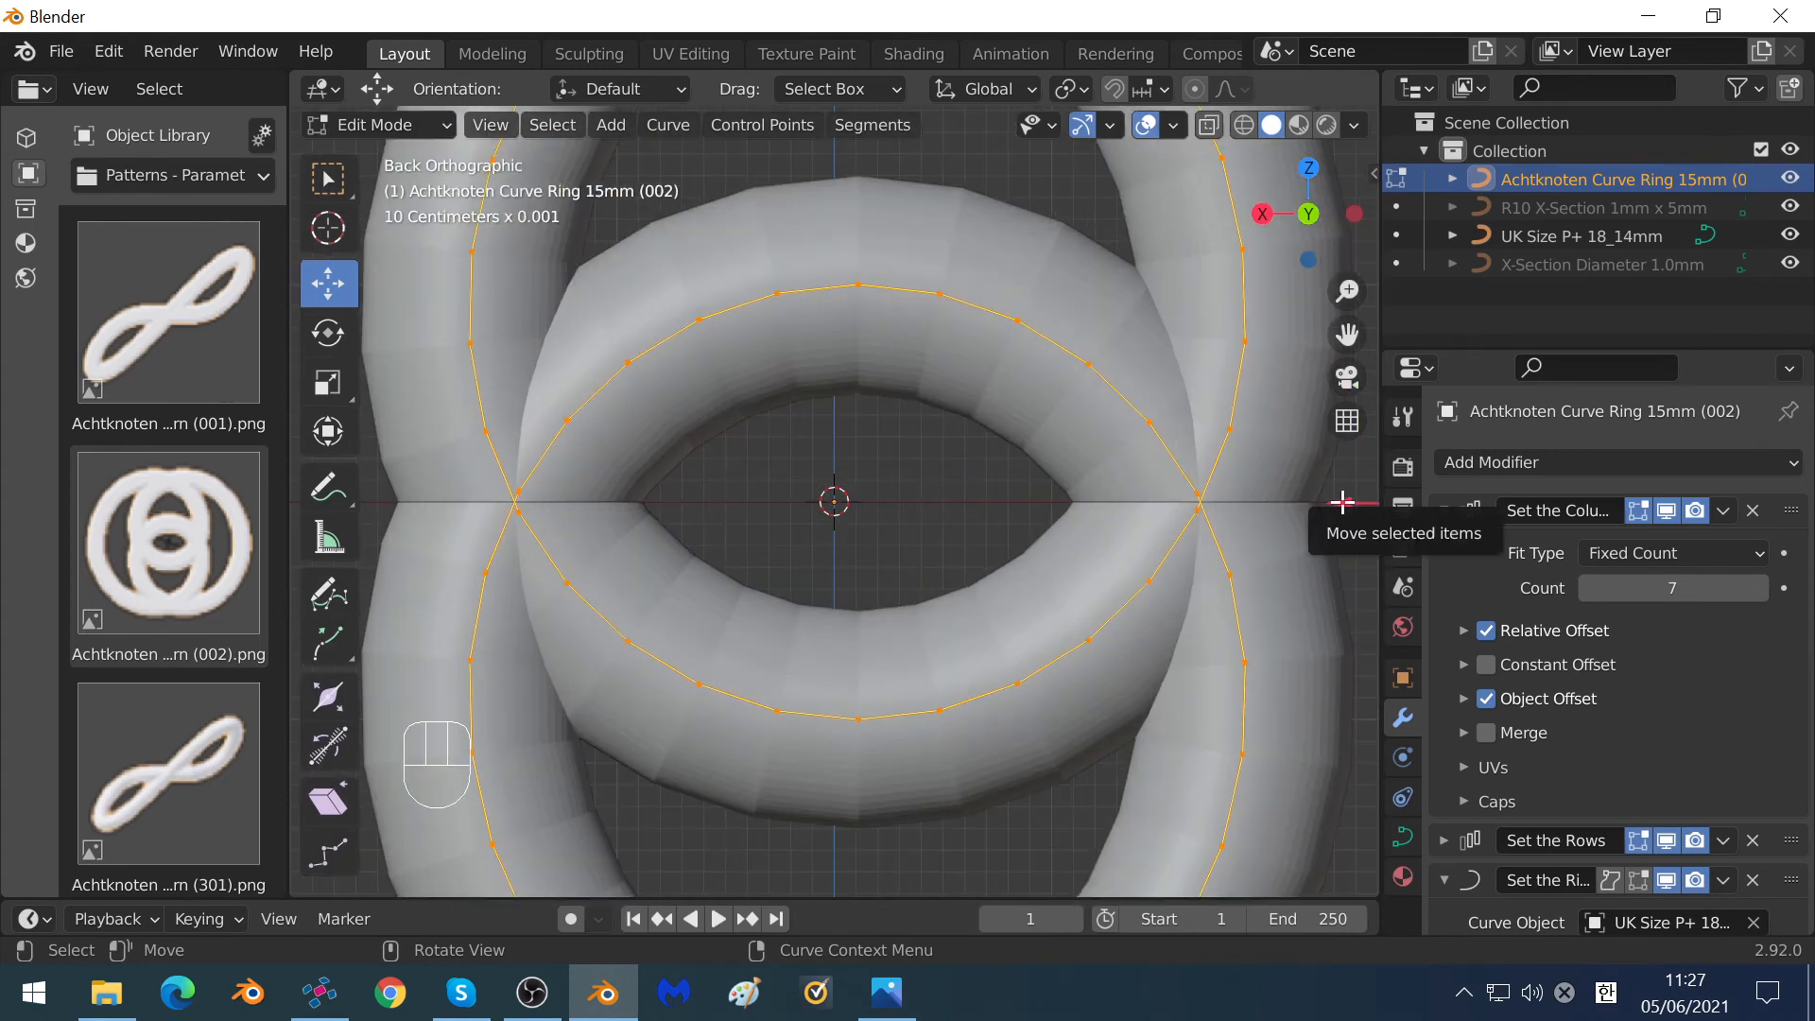
left_click_drag(1343, 503, 1367, 501)
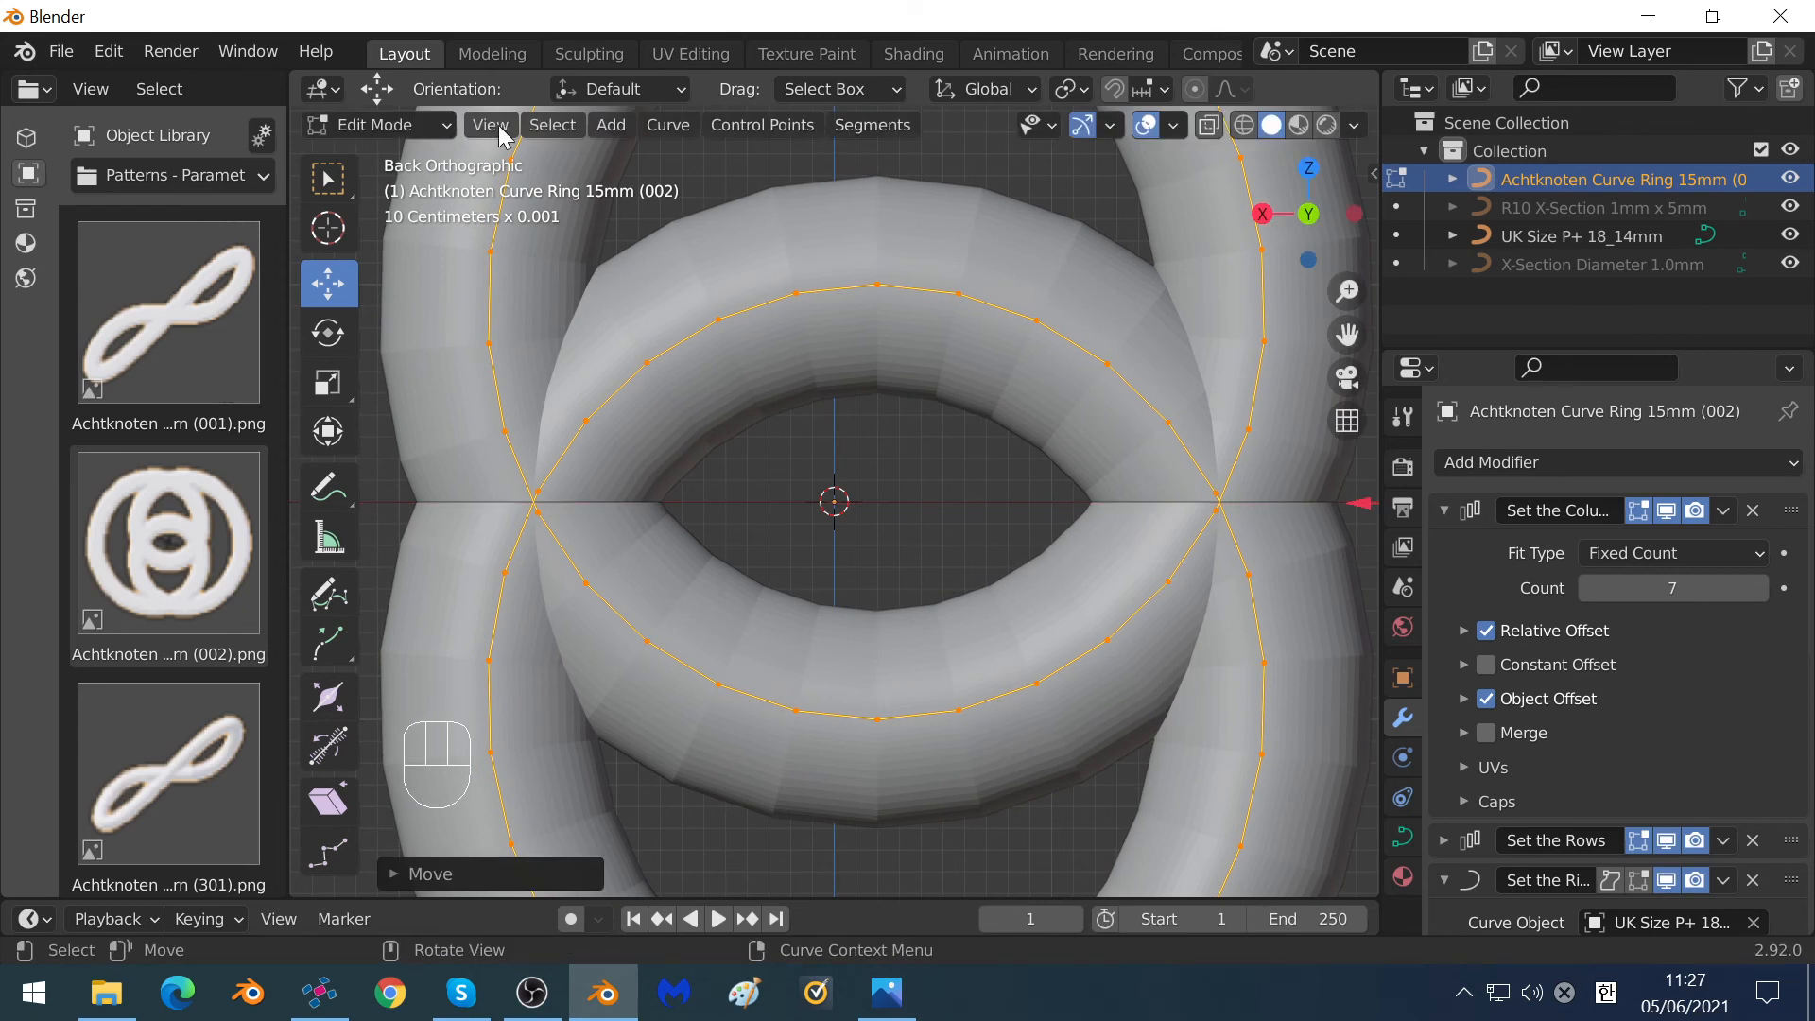
left_click(373, 125)
left_click(367, 162)
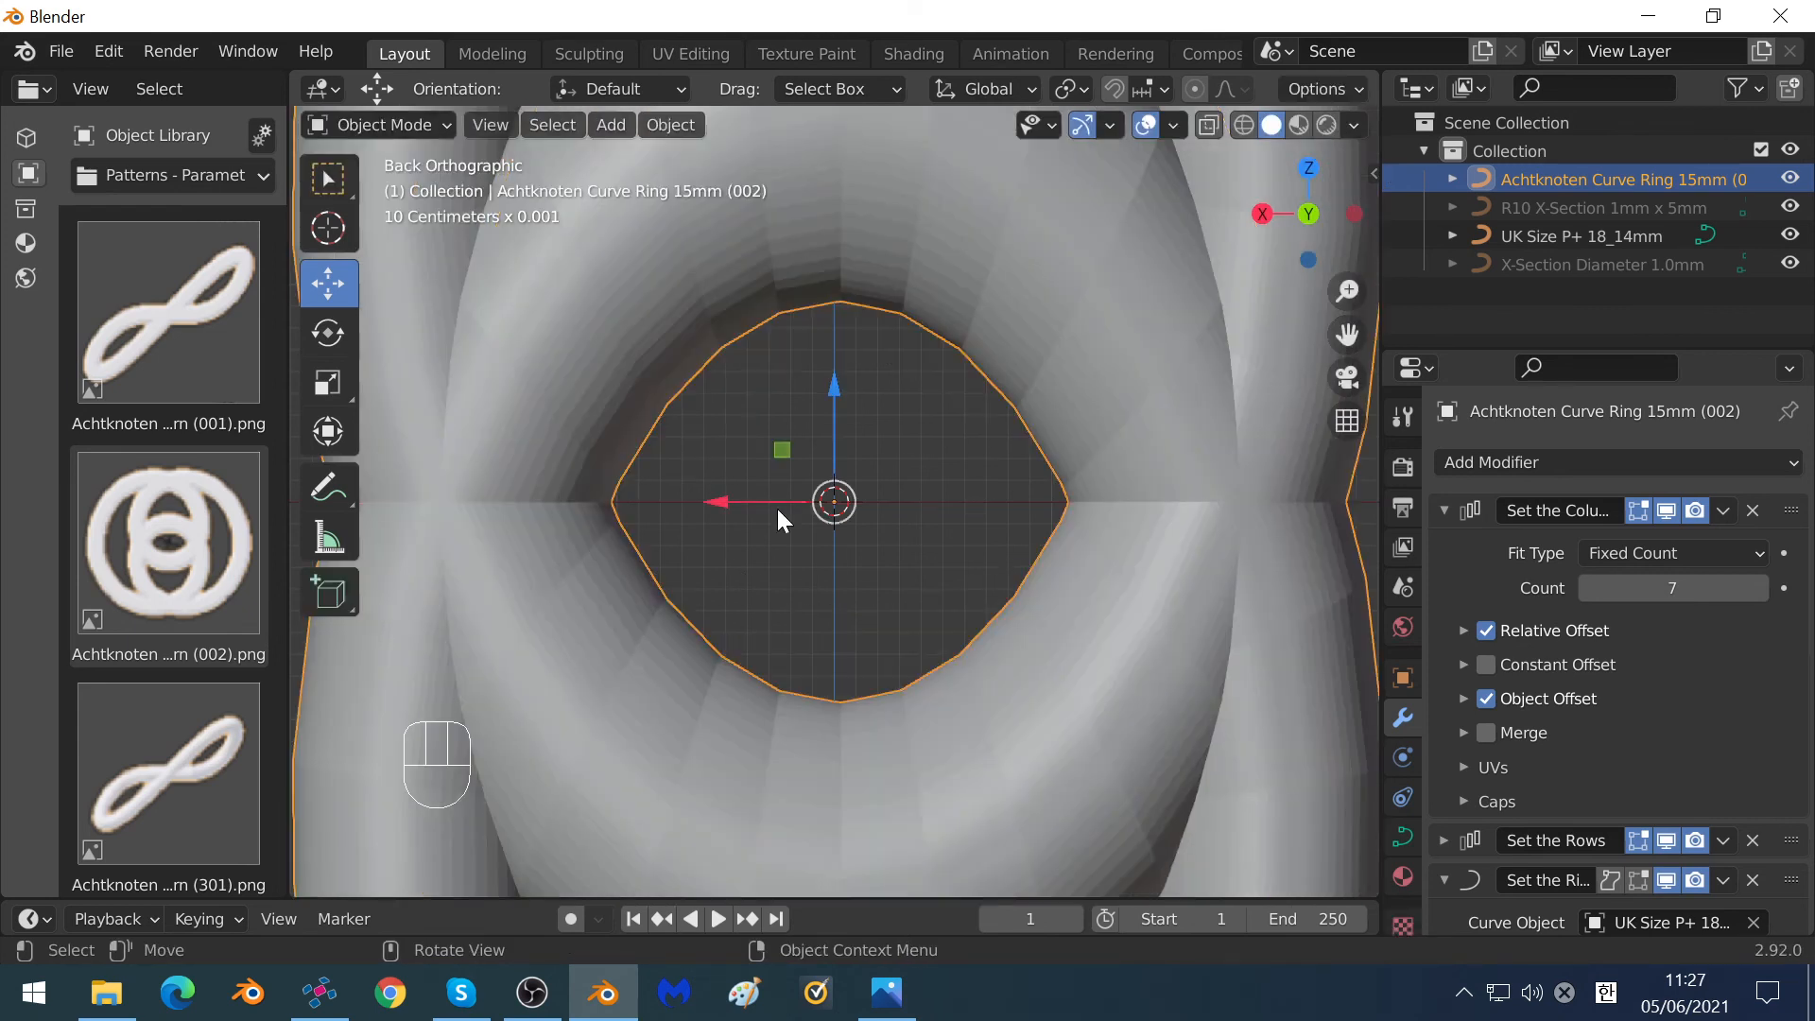
scroll(778, 509, "down", 5)
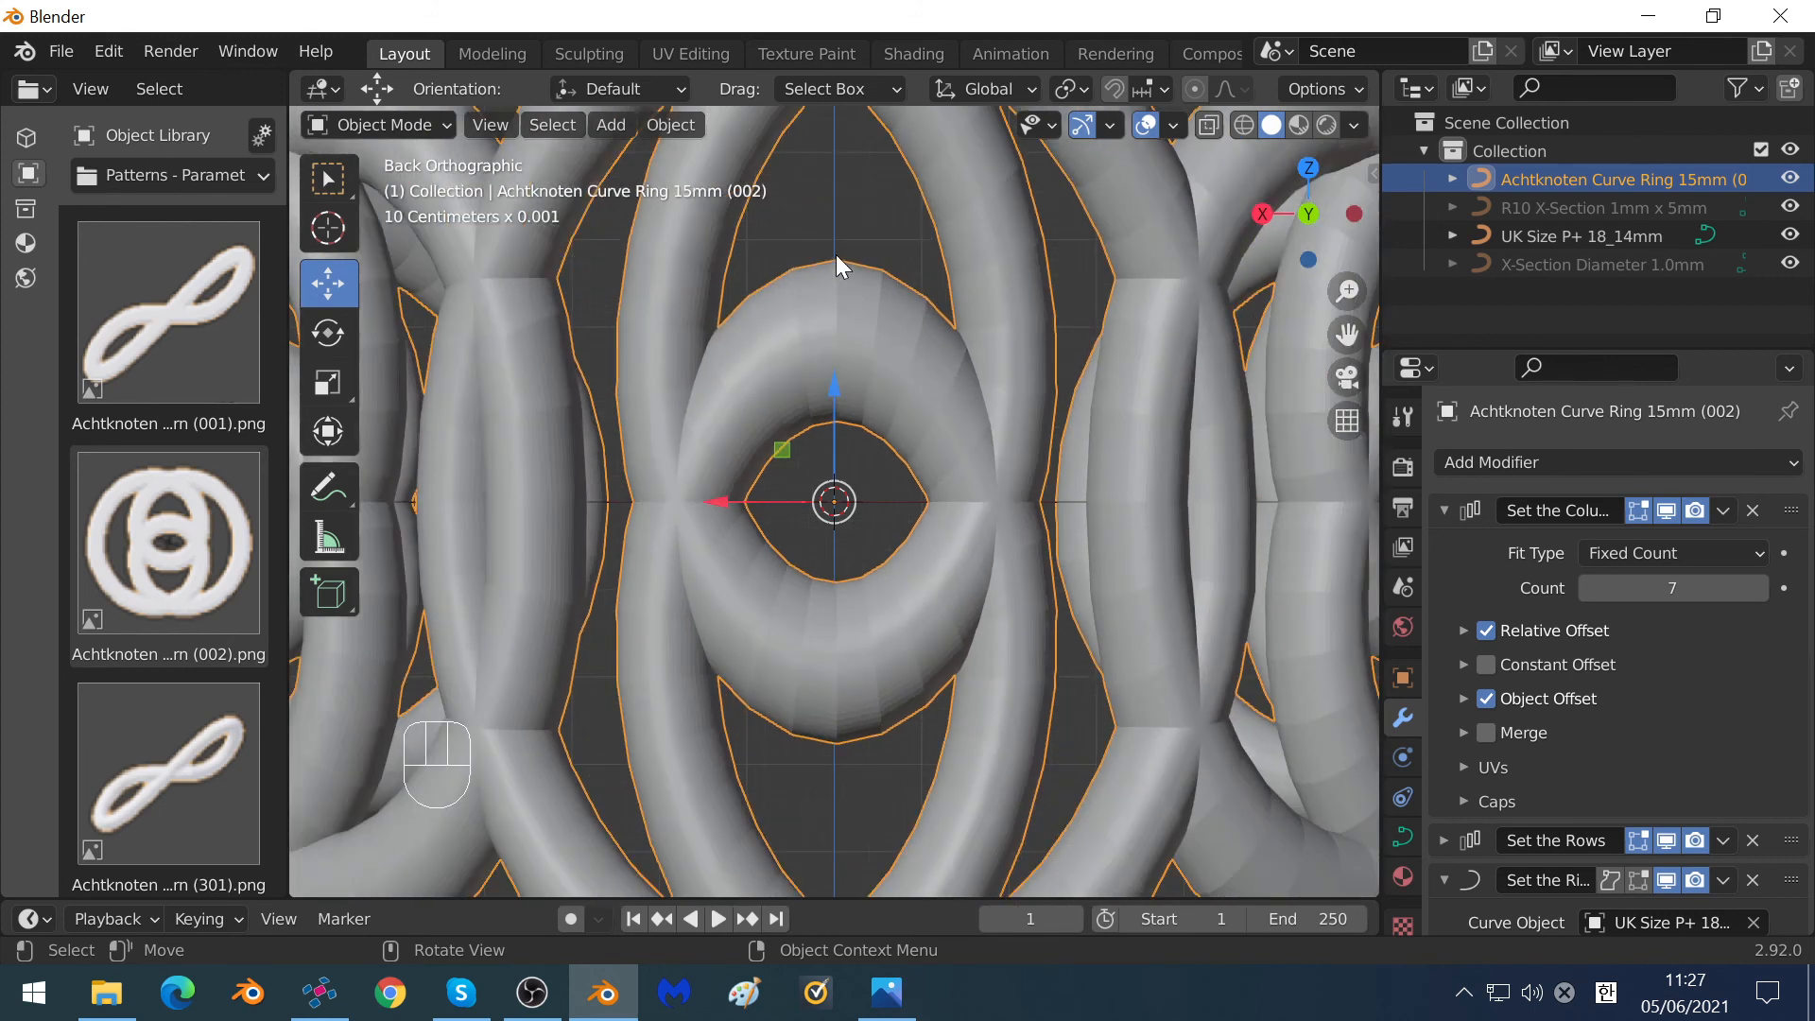
Nudge all Achtknoten curve points back very slightly in the positive X direction to centre the front knot, and return to Object Mode.
left_click(382, 128)
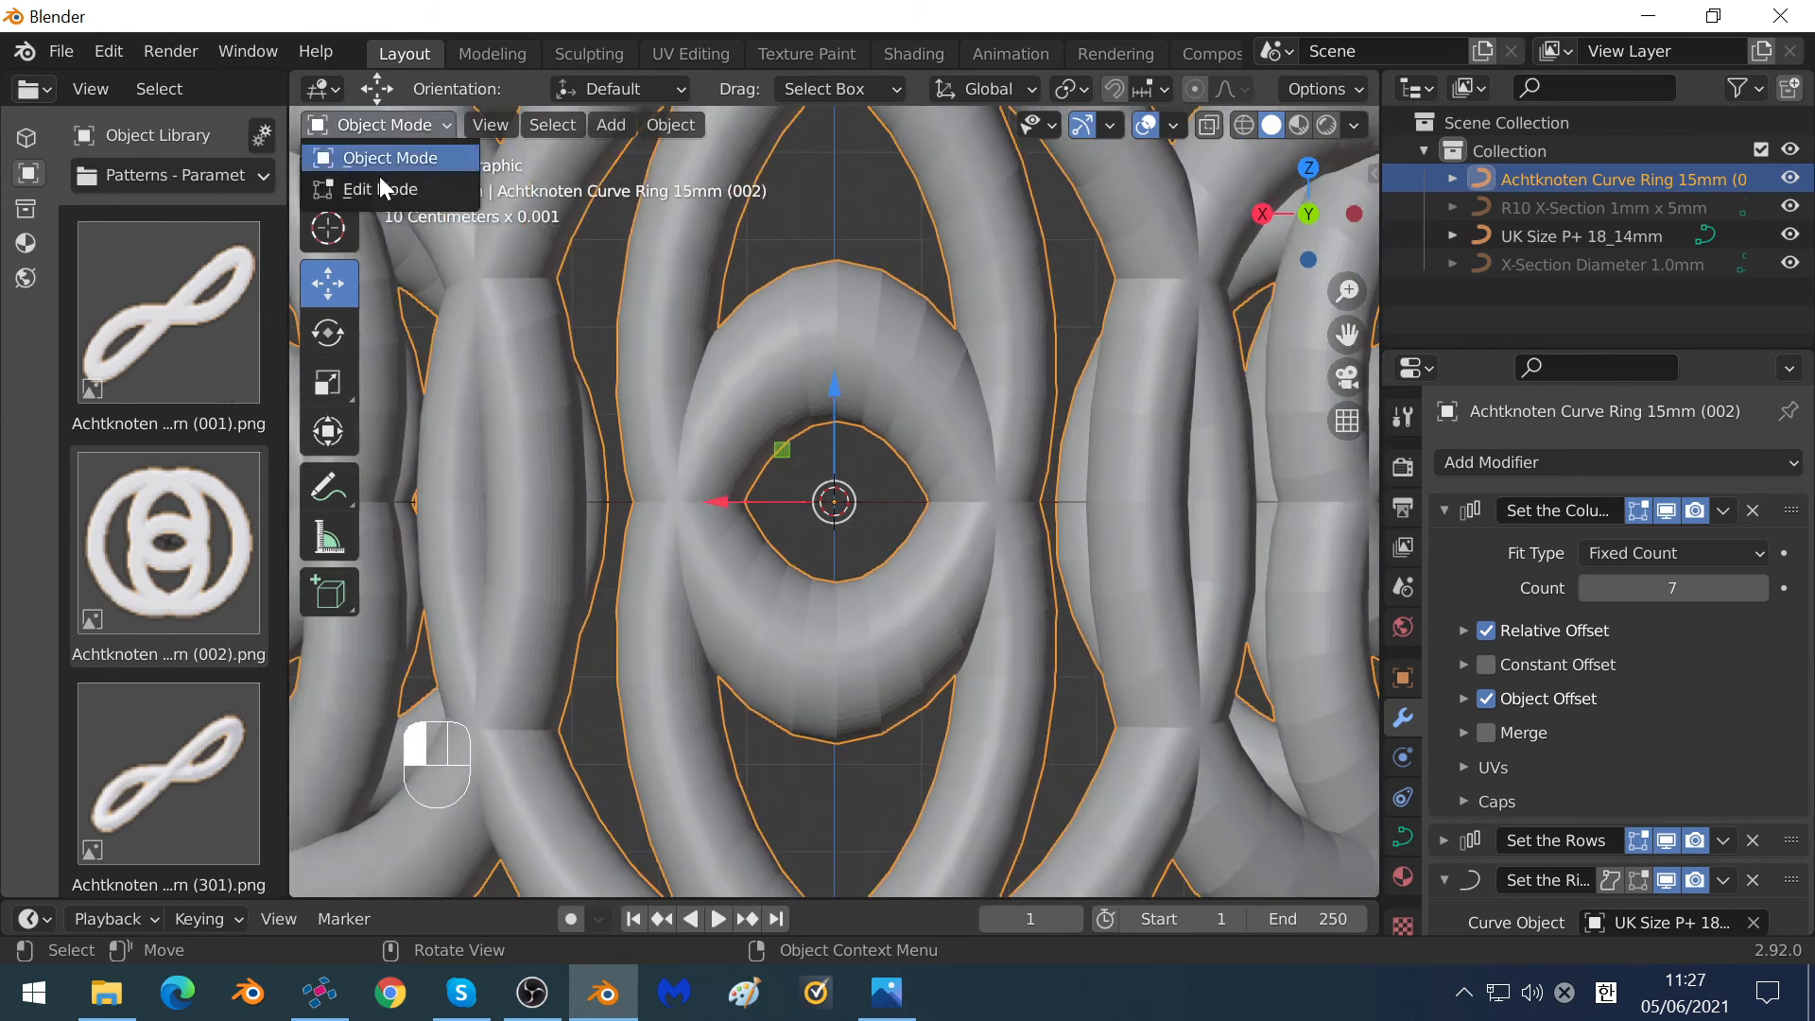
left_click(378, 176)
scroll(1114, 472, "up", 3)
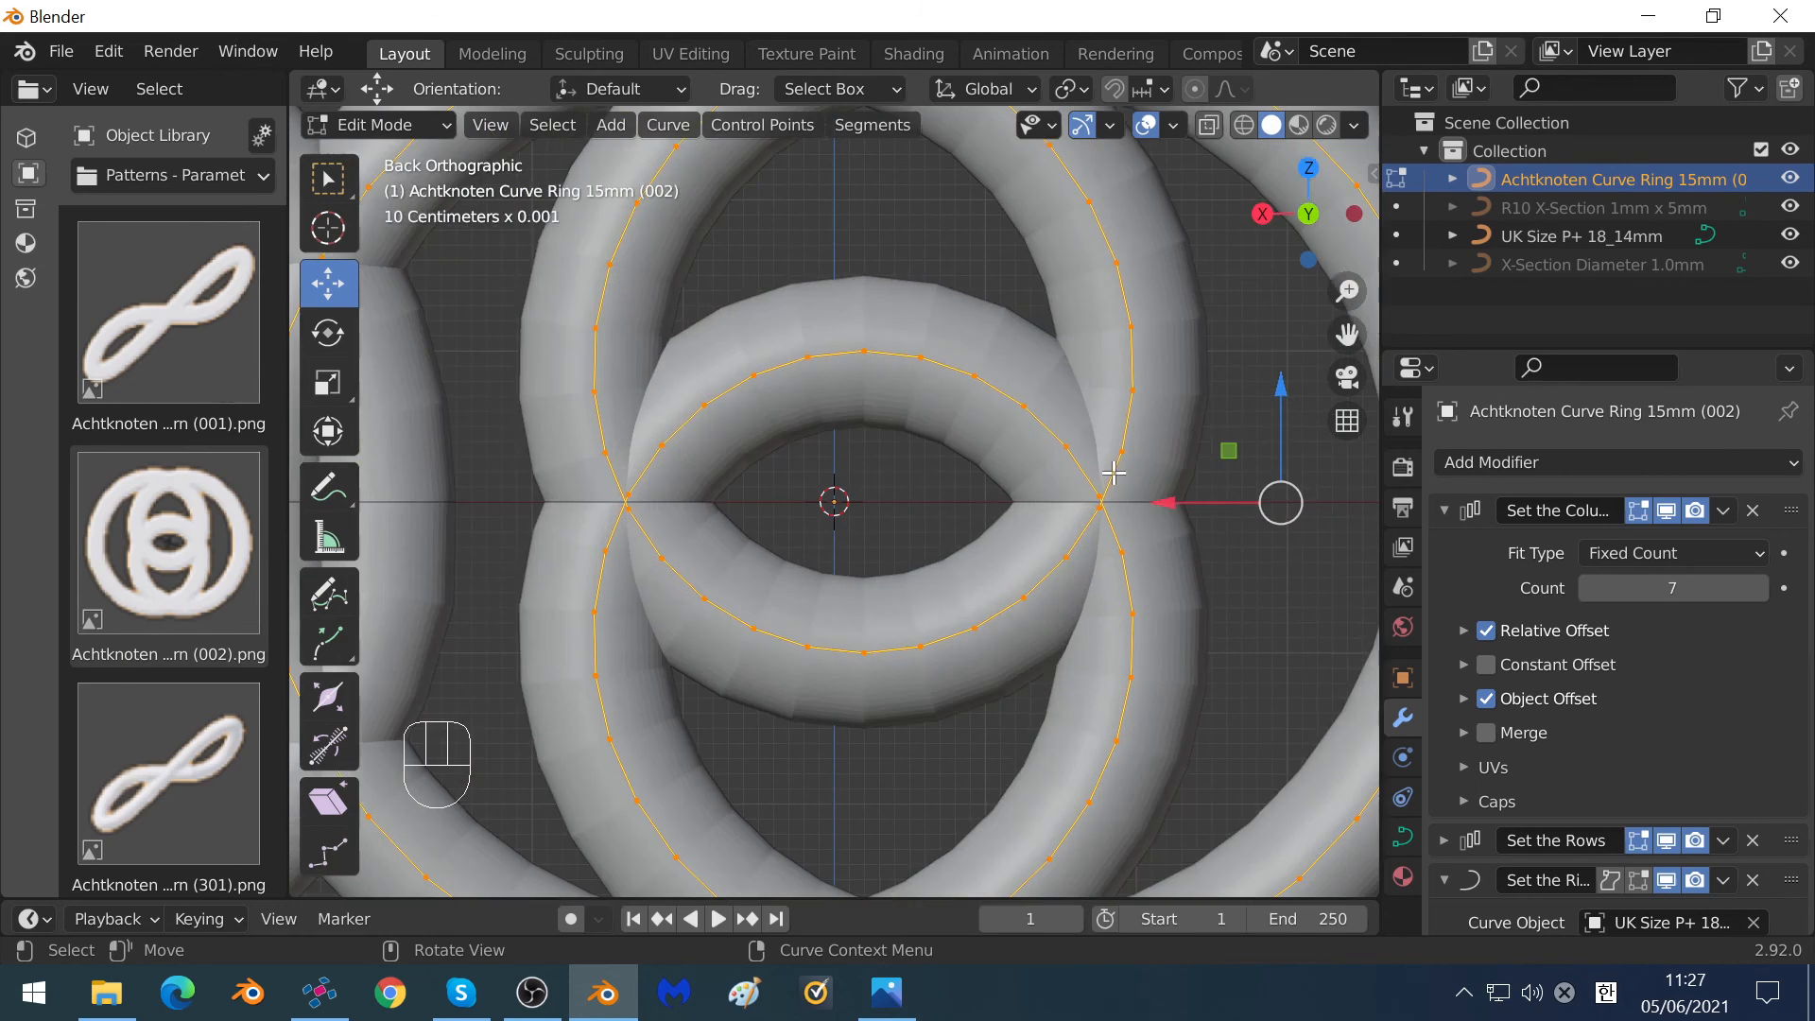
scroll(1114, 473, "up", 2)
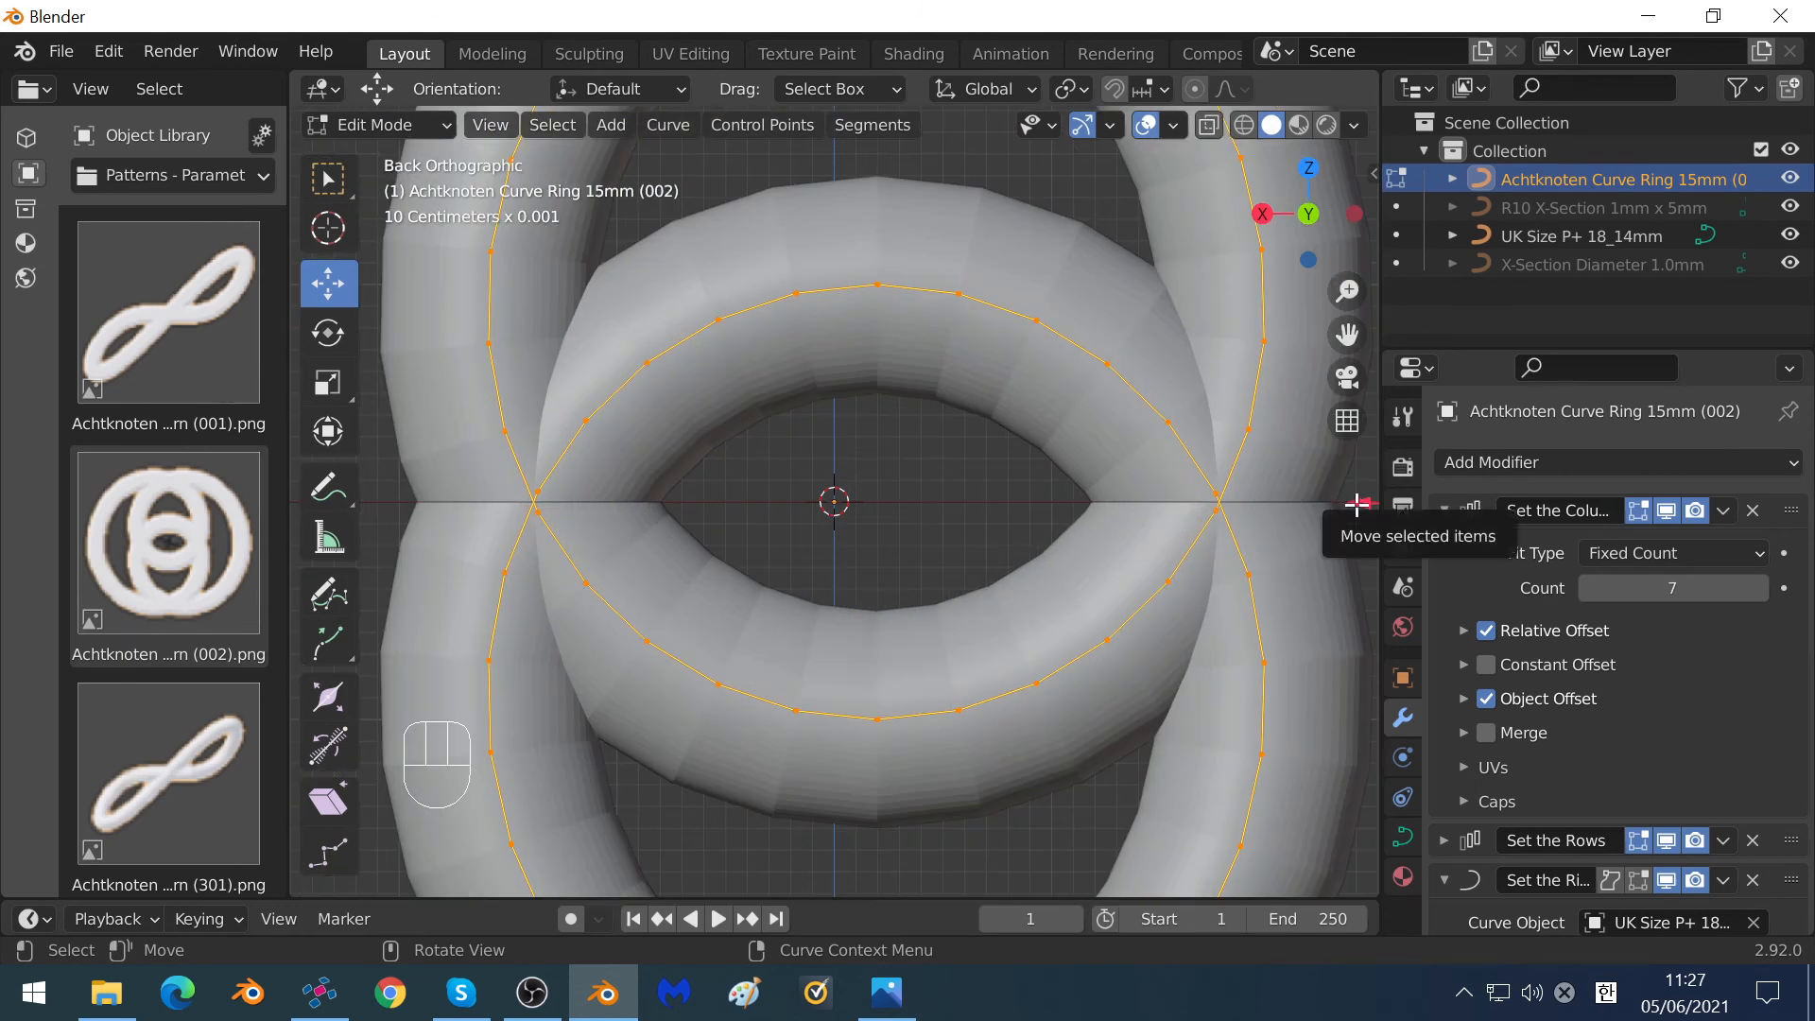
left_click_drag(1358, 503, 878, 177)
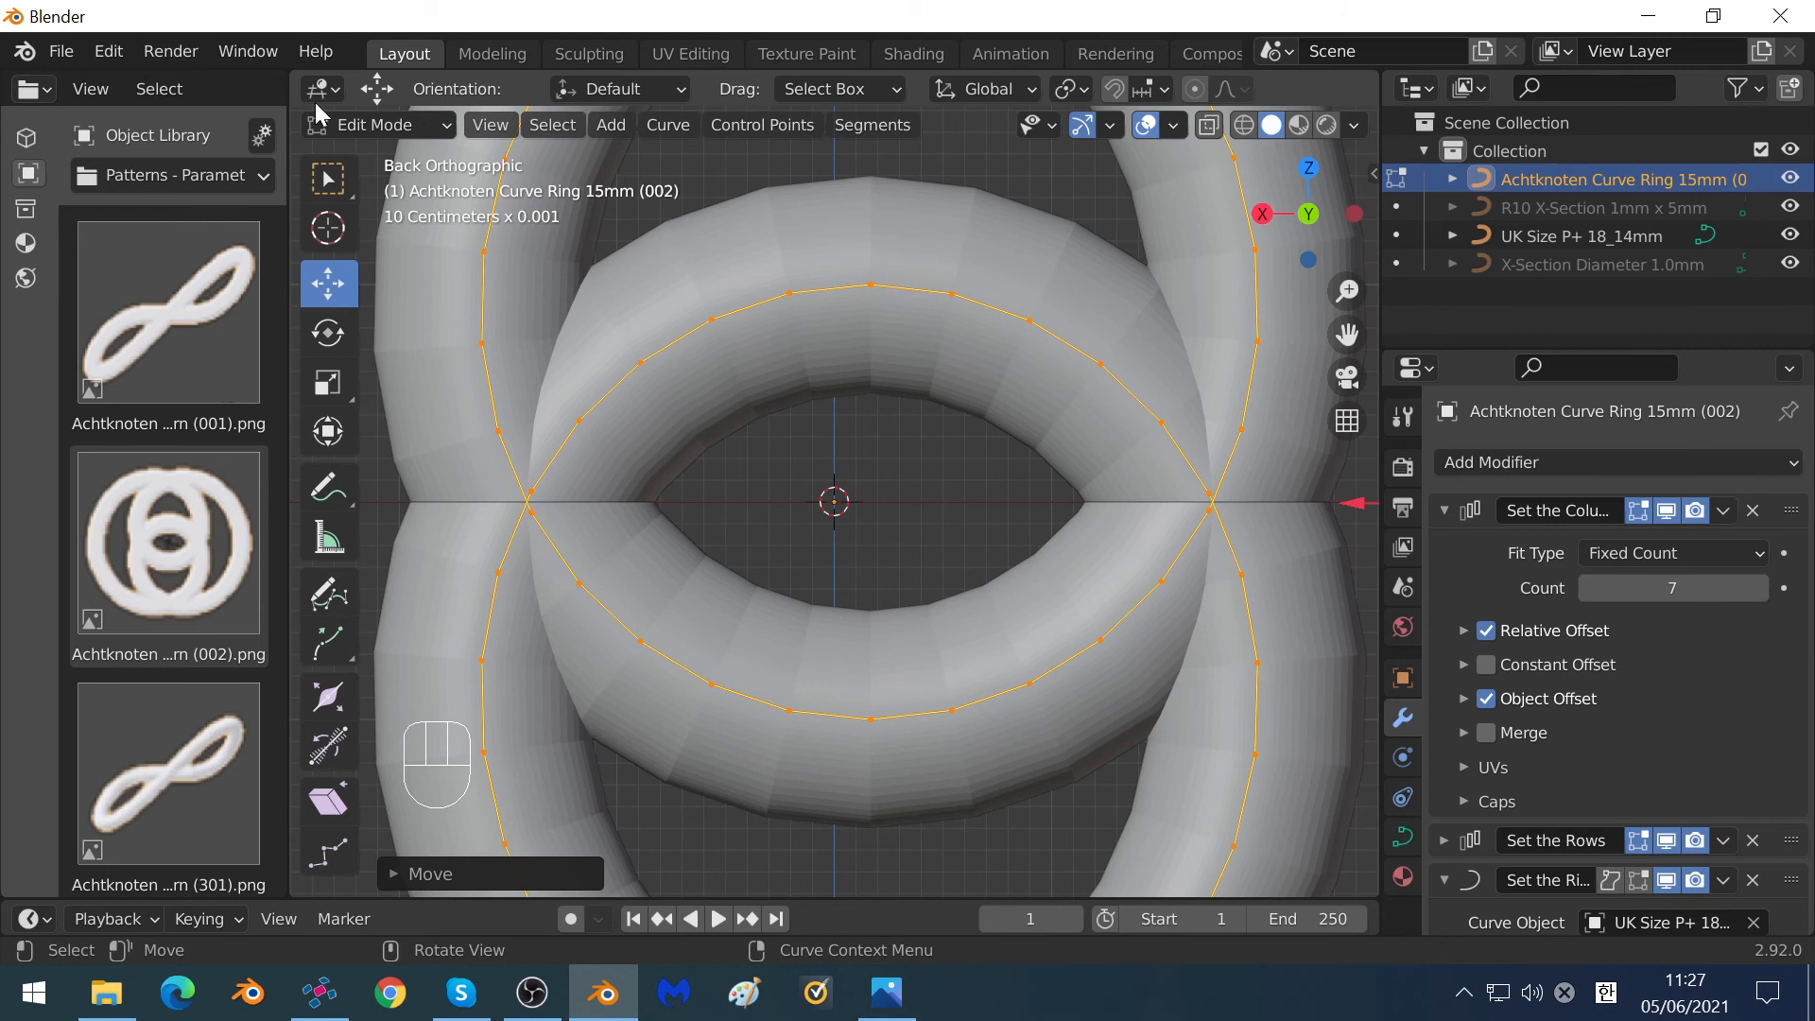
left_click(369, 125)
left_click(389, 158)
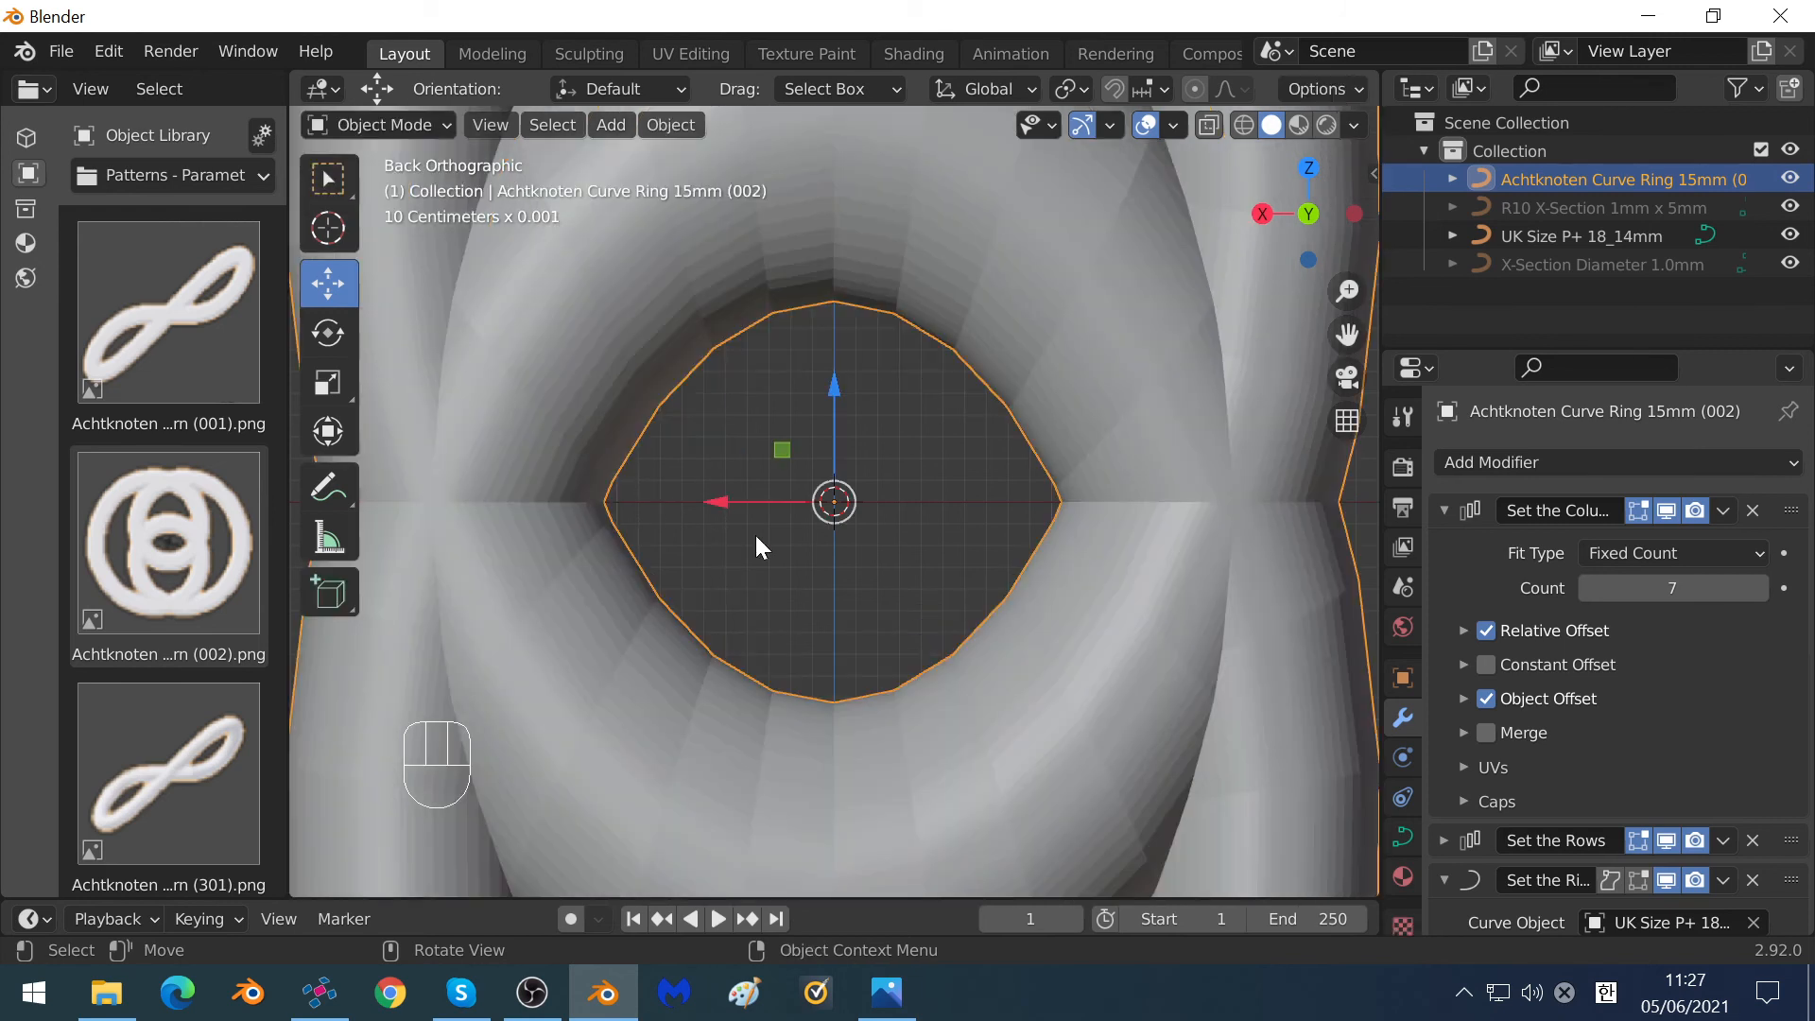
scroll(756, 535, "down", 6)
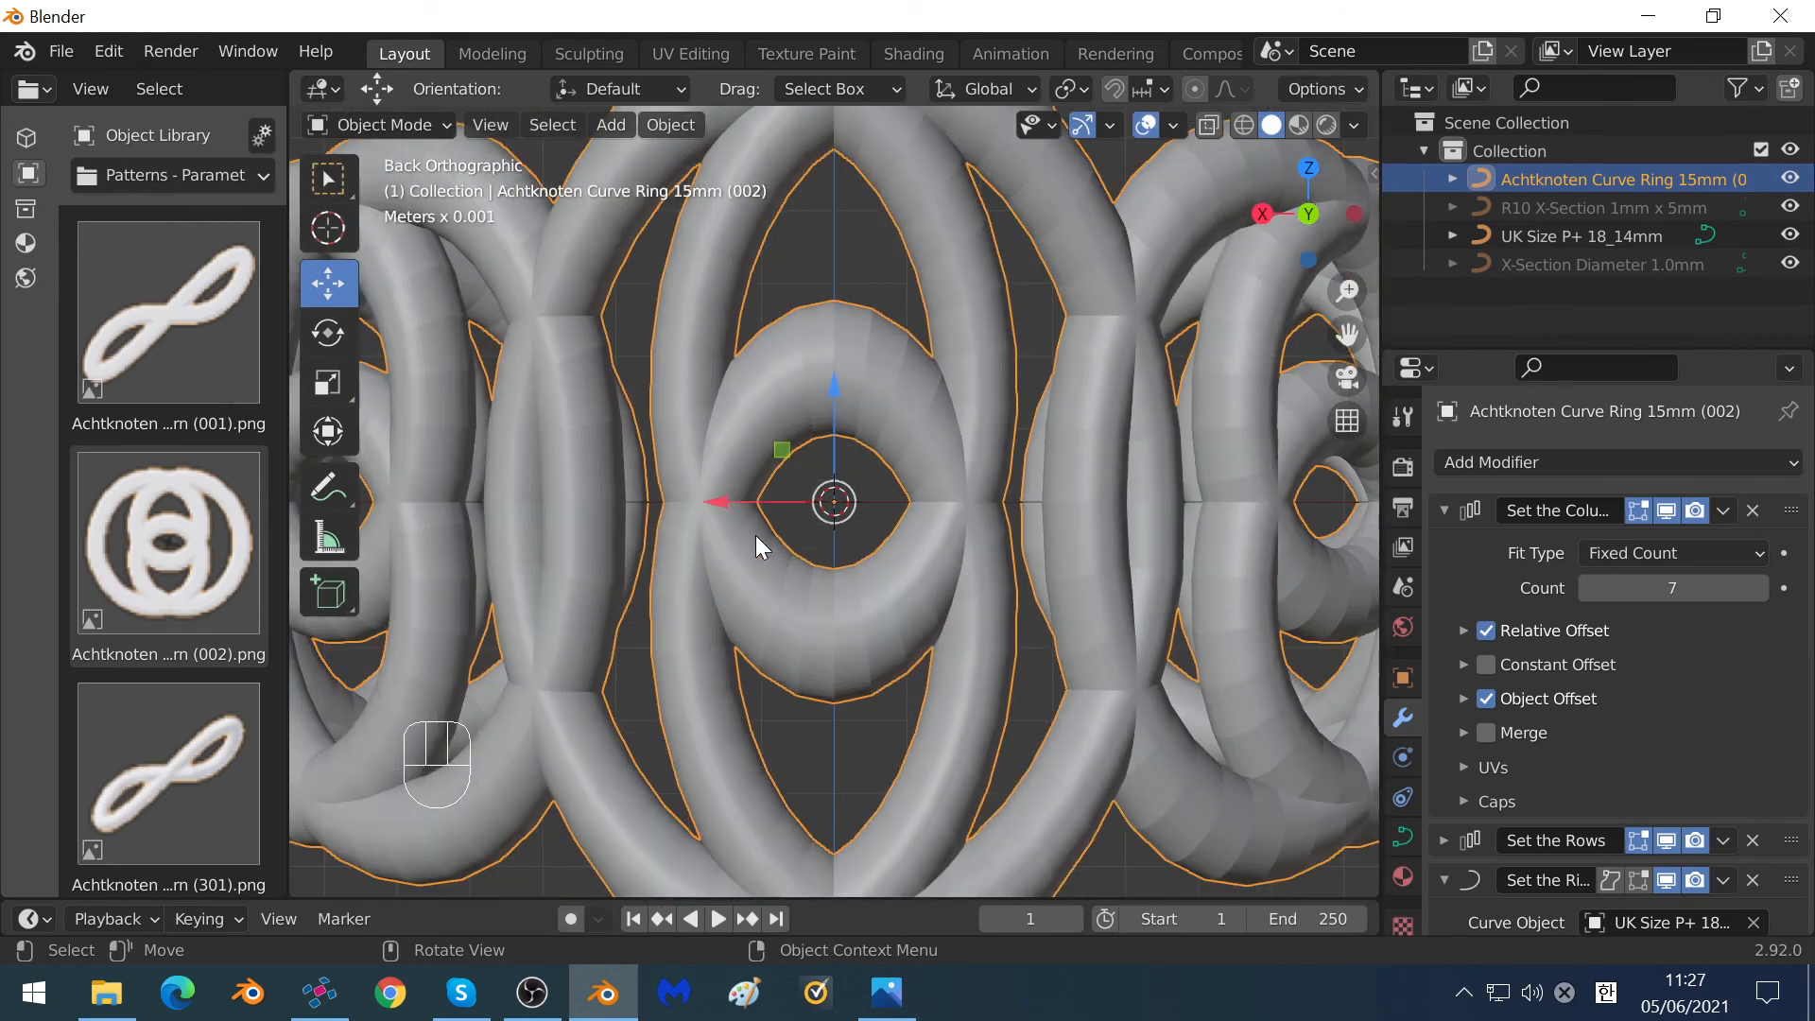
scroll(757, 535, "down", 3)
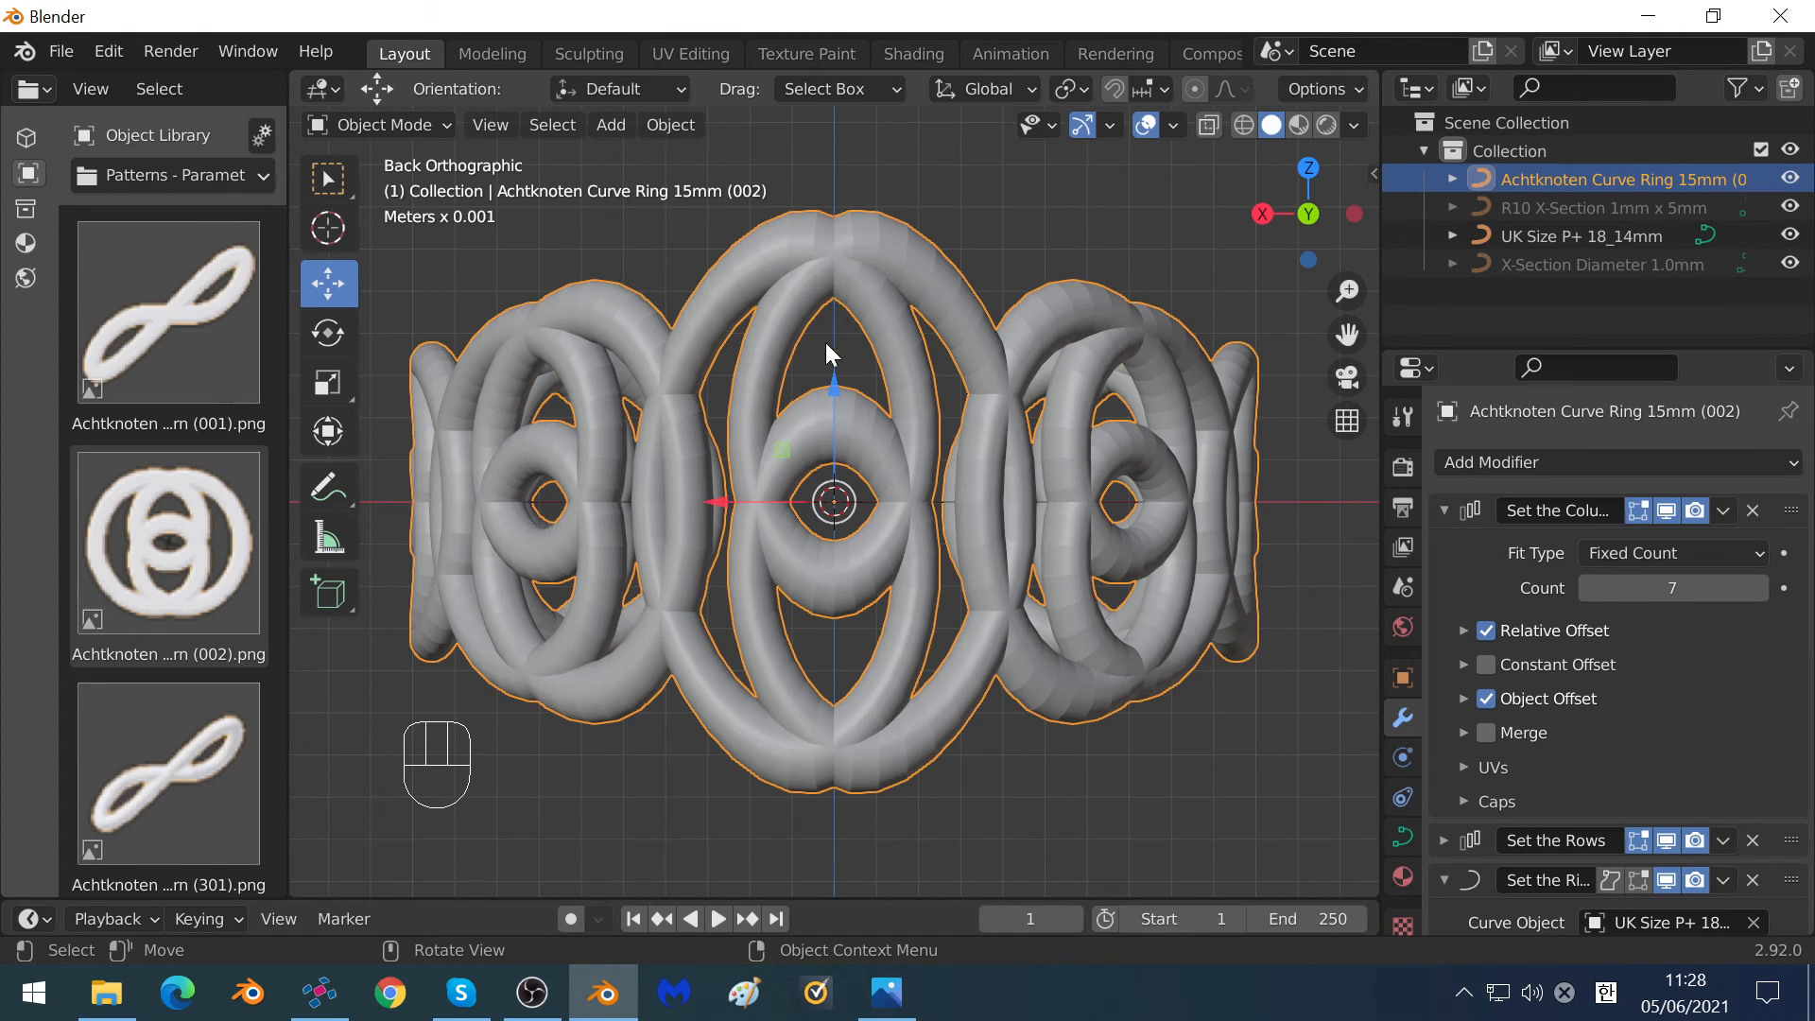
scroll(846, 454, "down", 2)
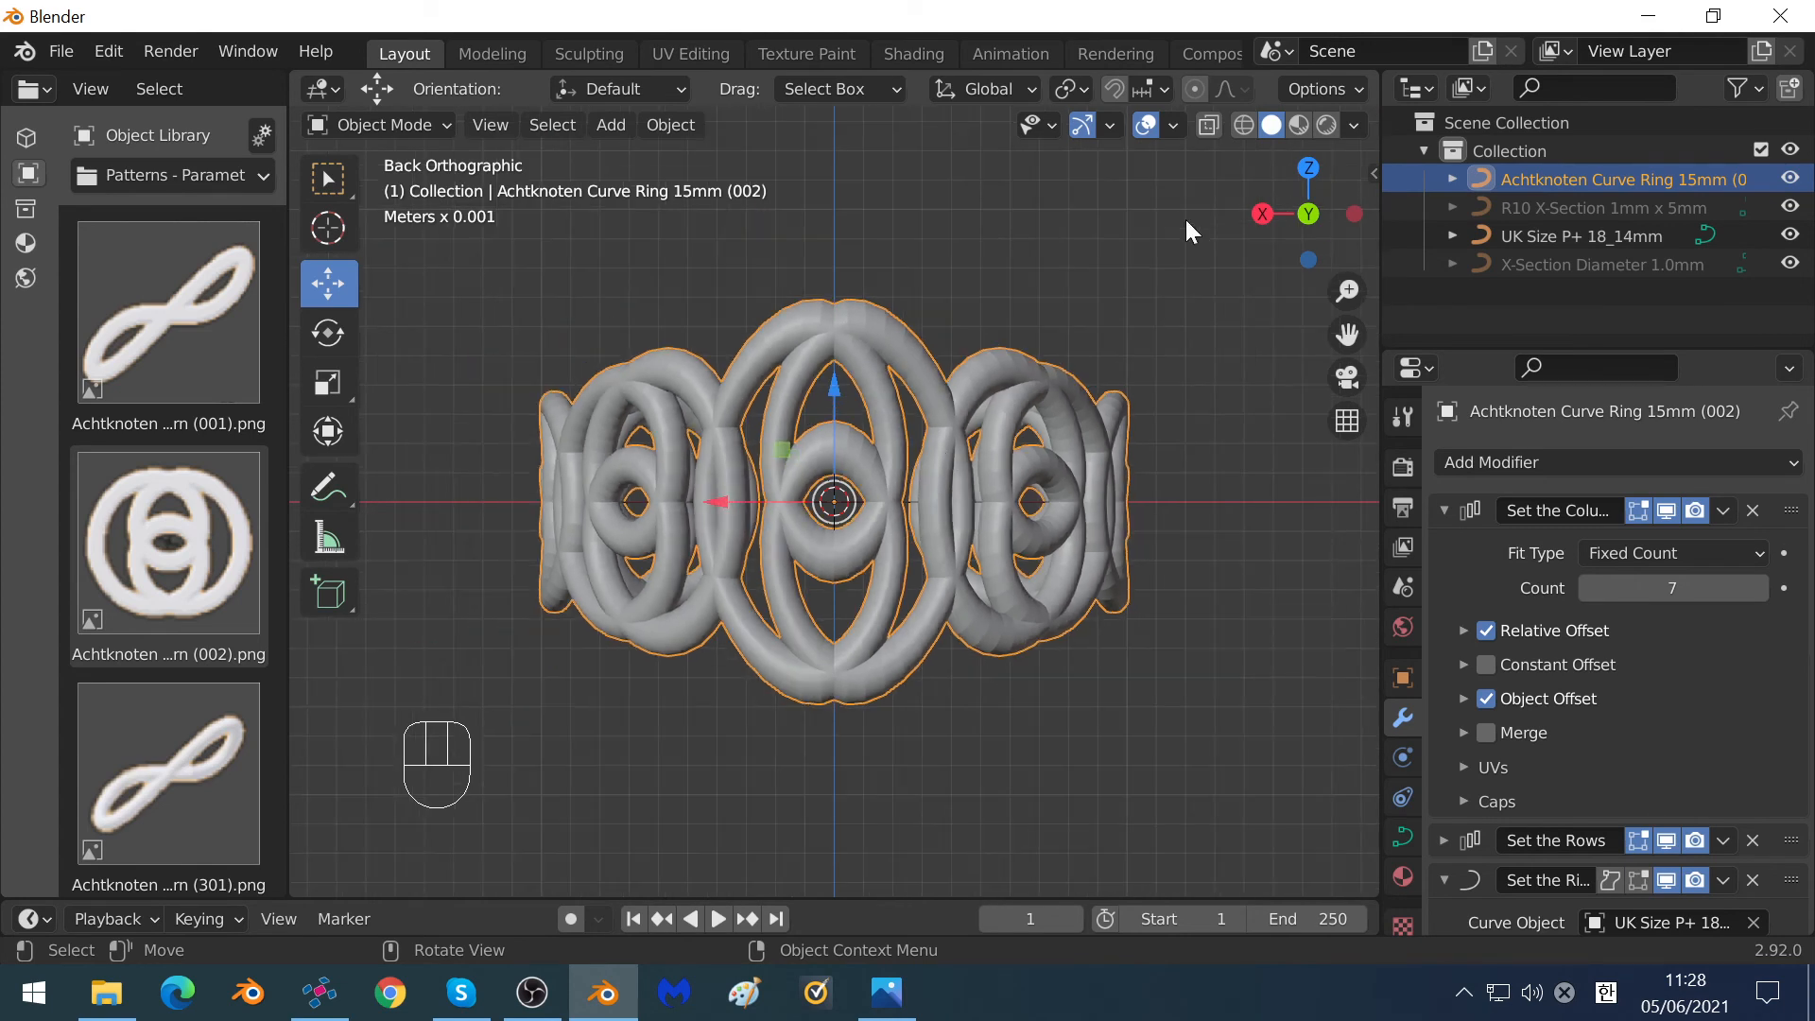
From the top view, add a round 4 mm Ruby gem with JewelCraft's Make Gem.
left_click(1312, 163)
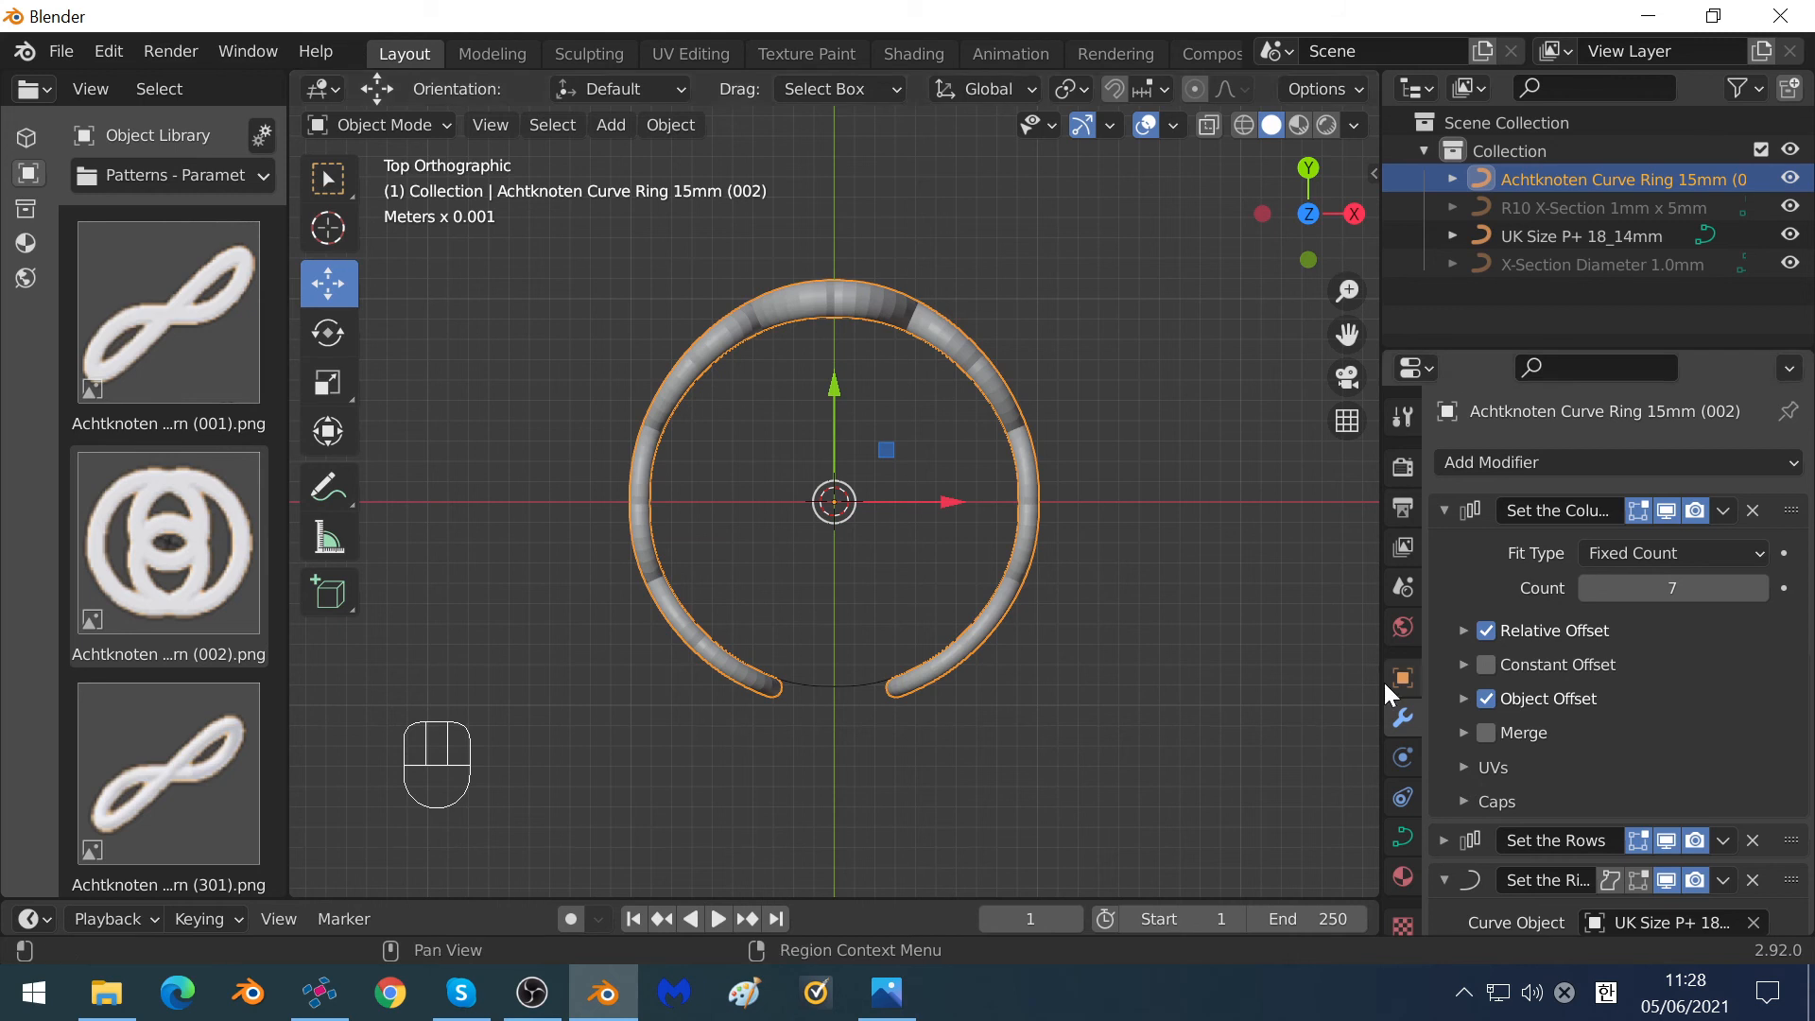
key("n")
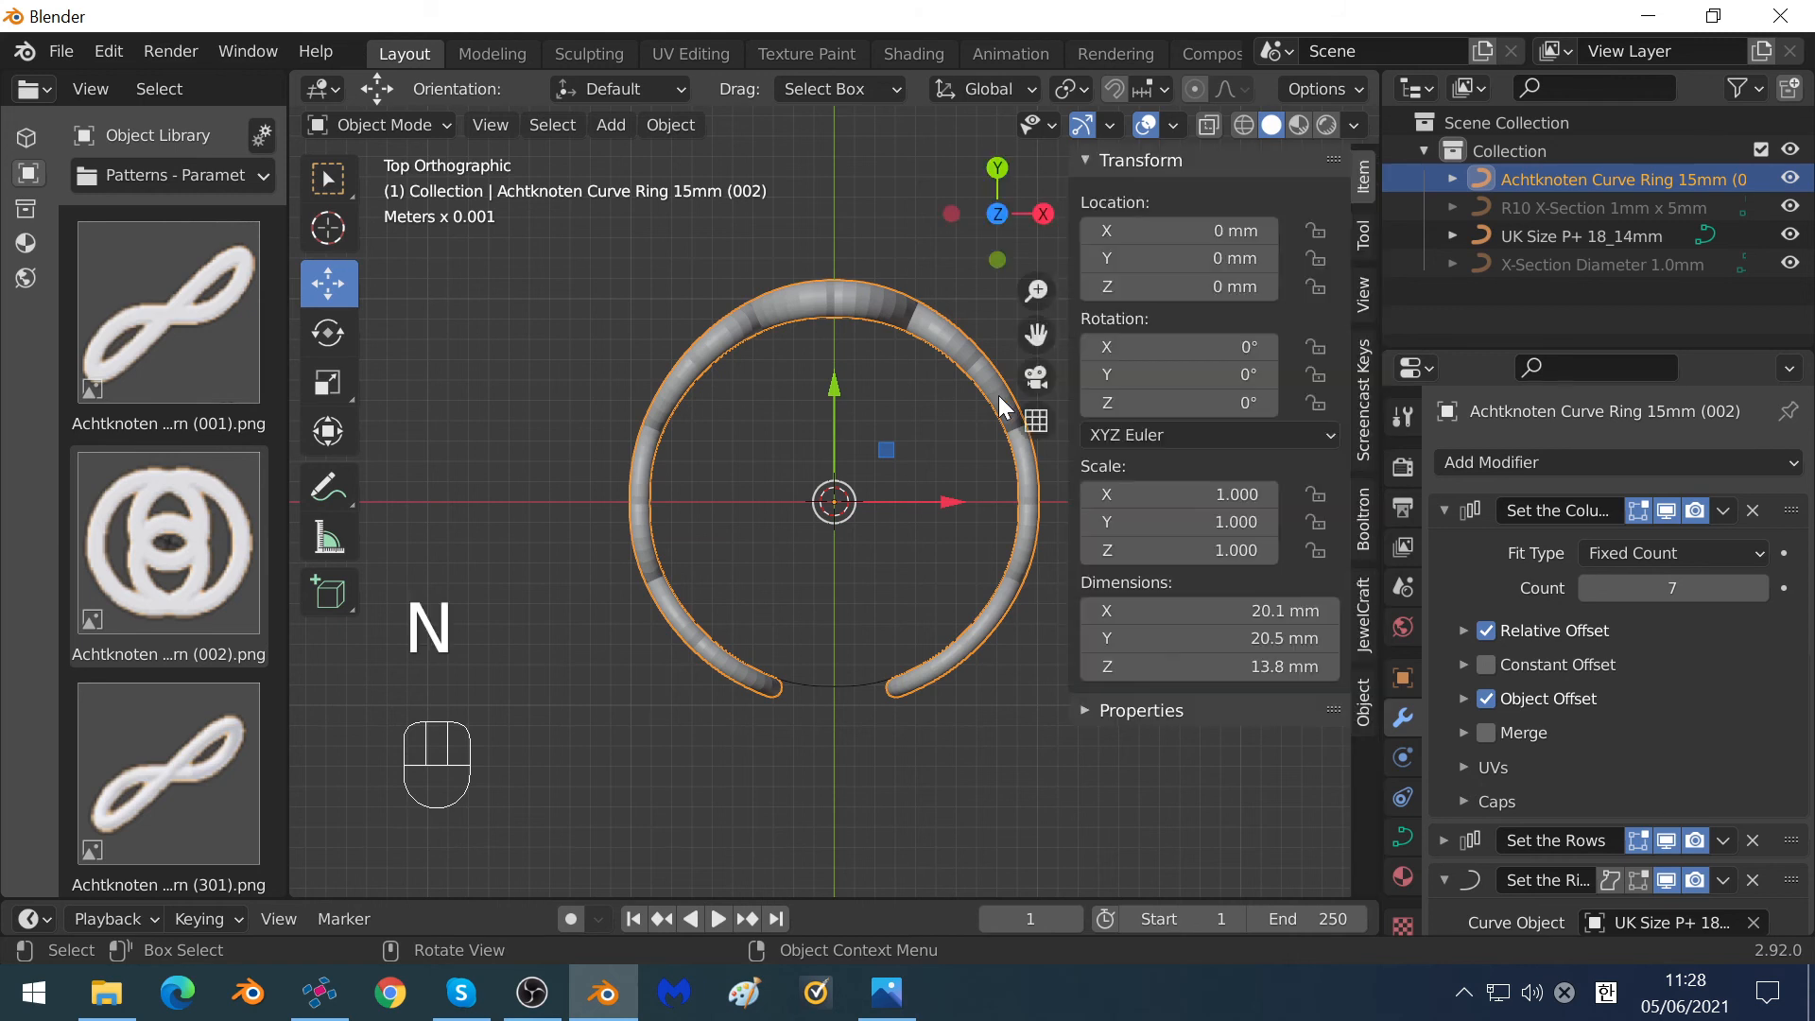
left_click(1362, 610)
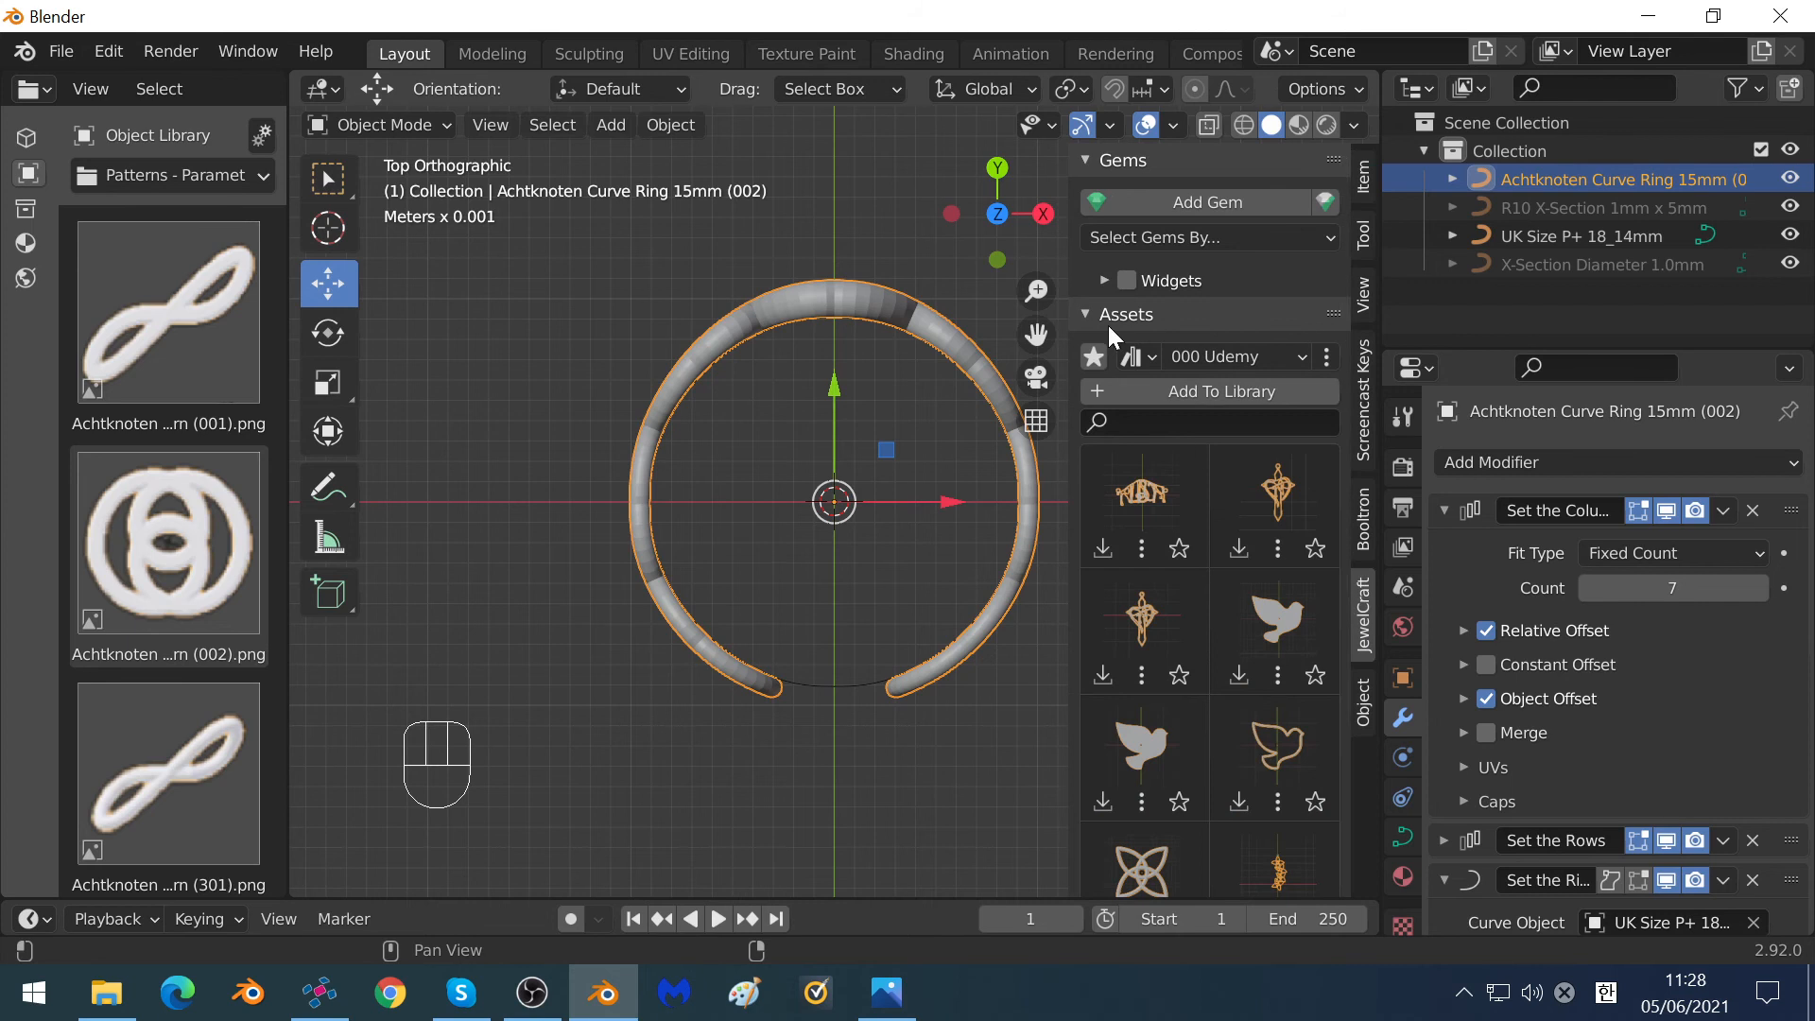
left_click(1083, 307)
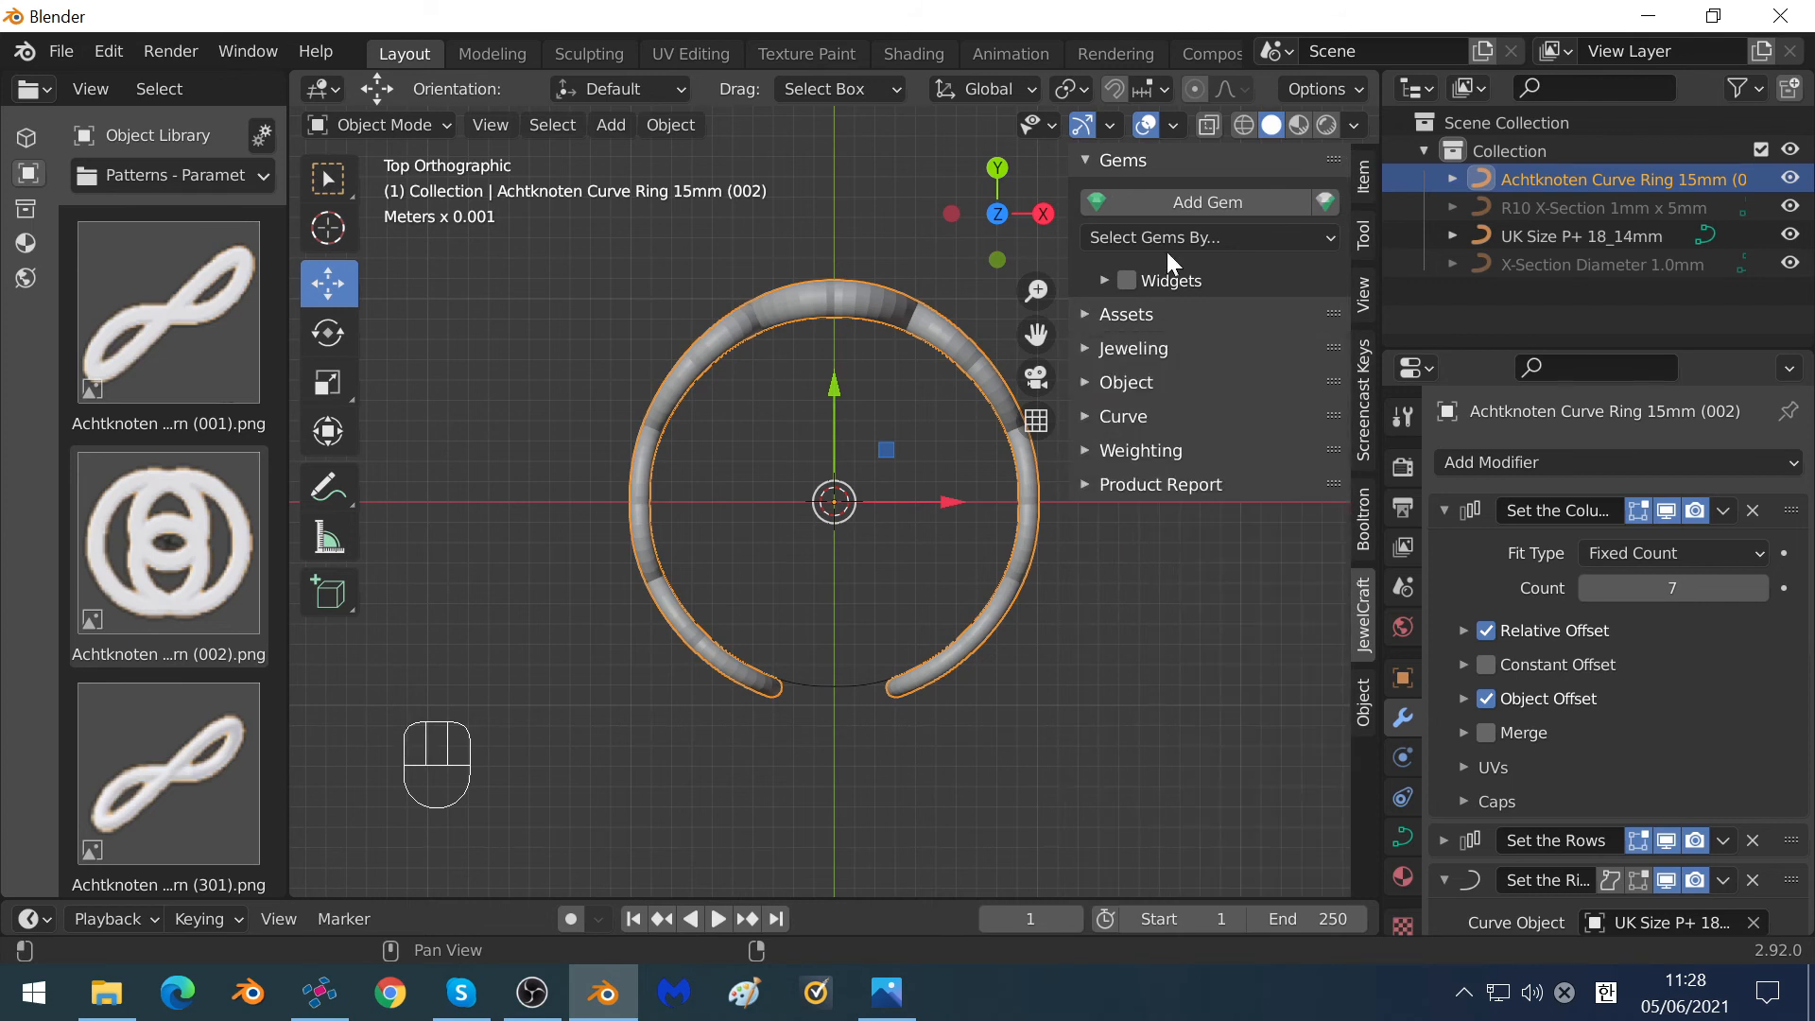
left_click(1234, 191)
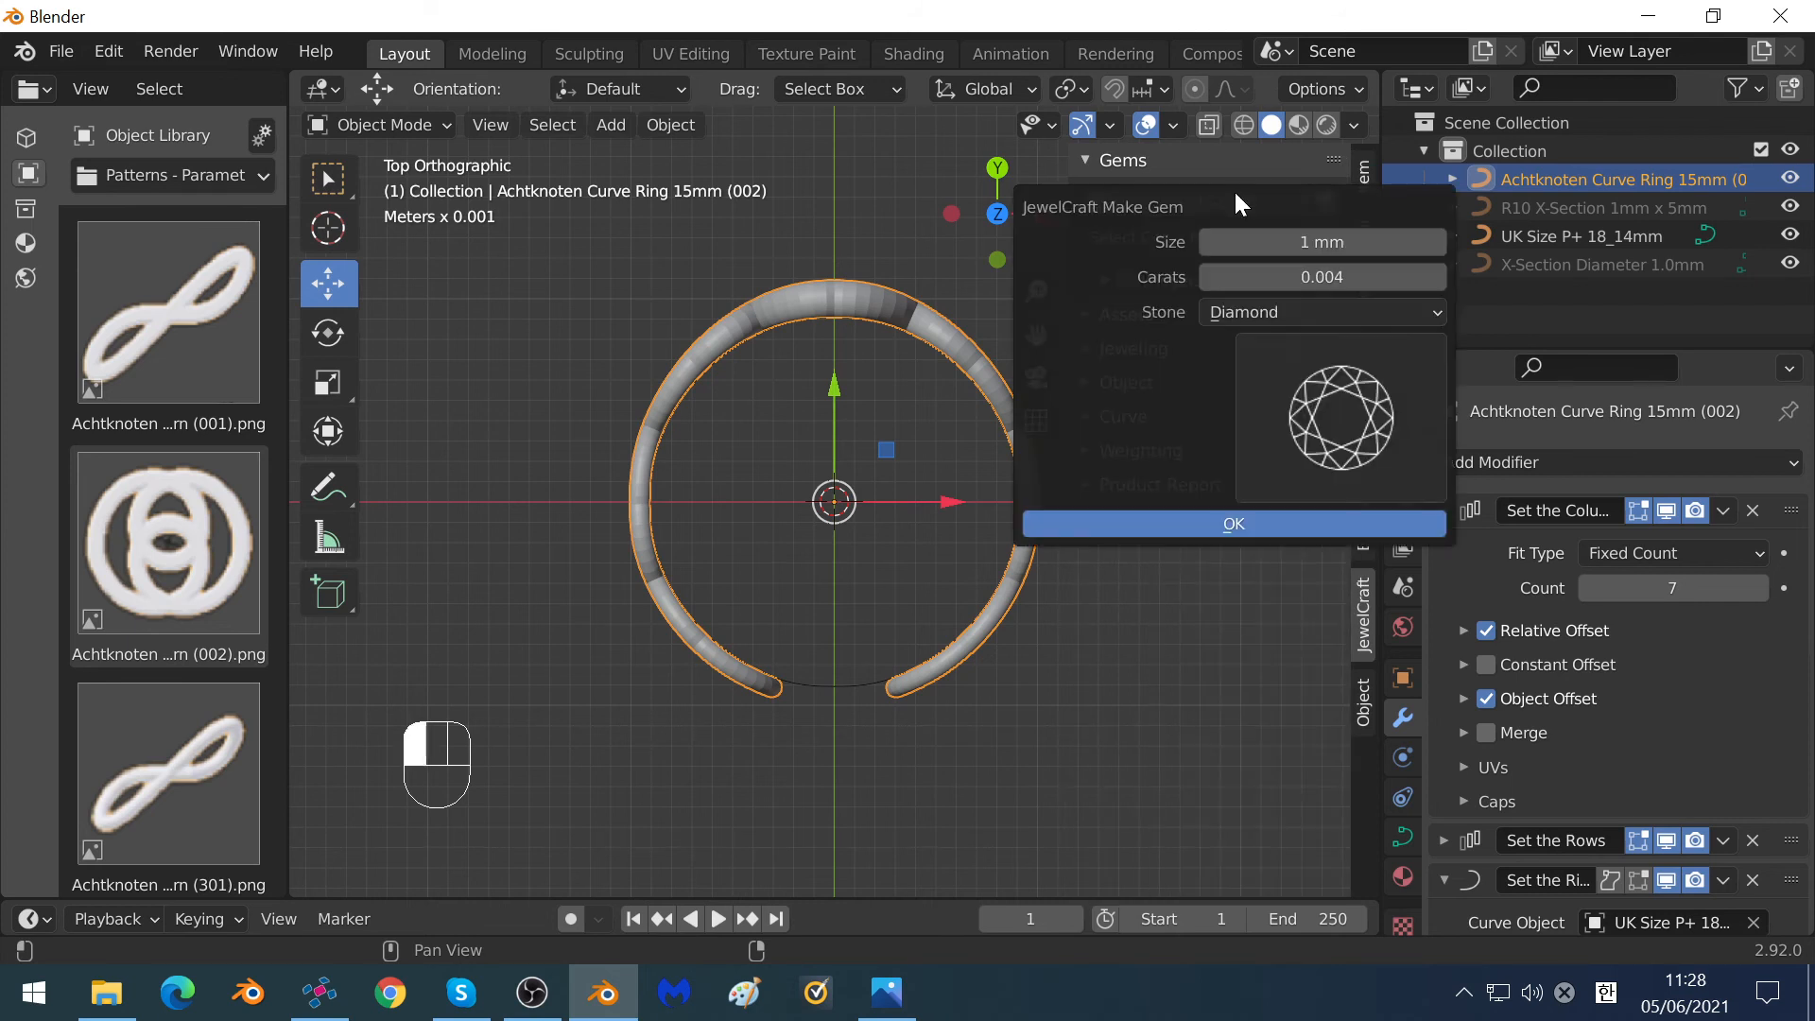
left_click(1300, 227)
type("4mm")
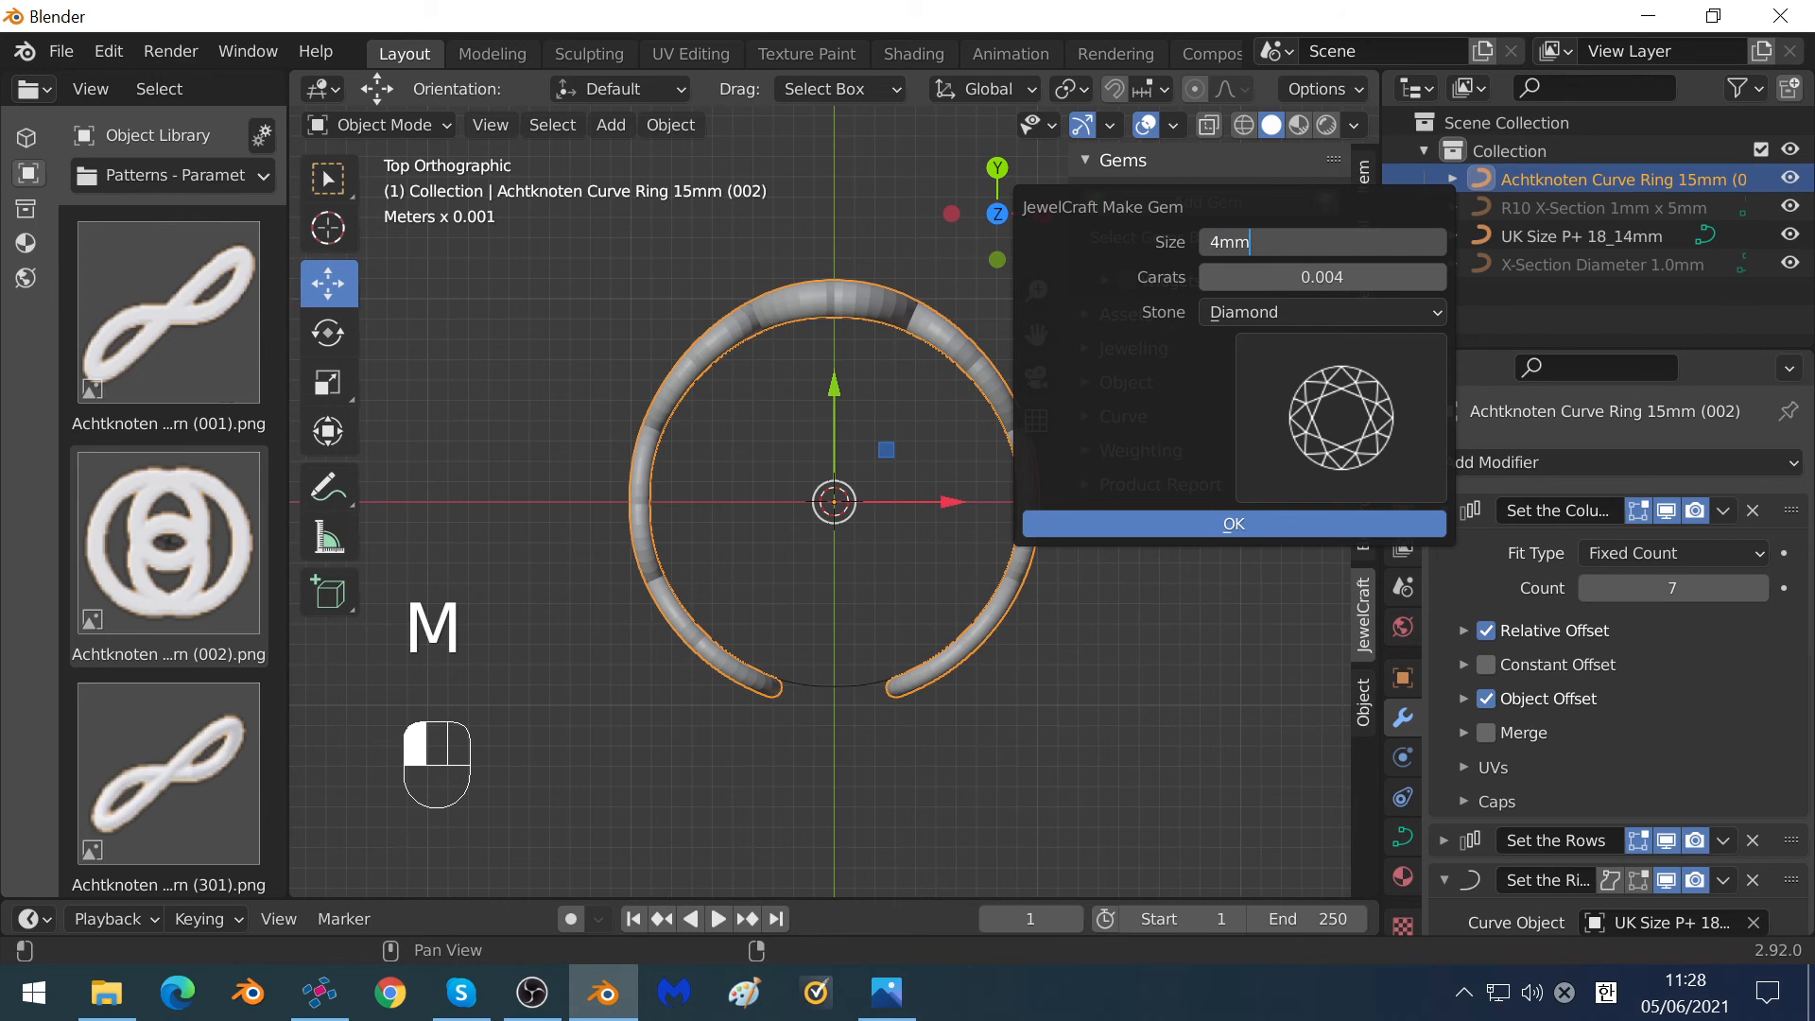
key("Return")
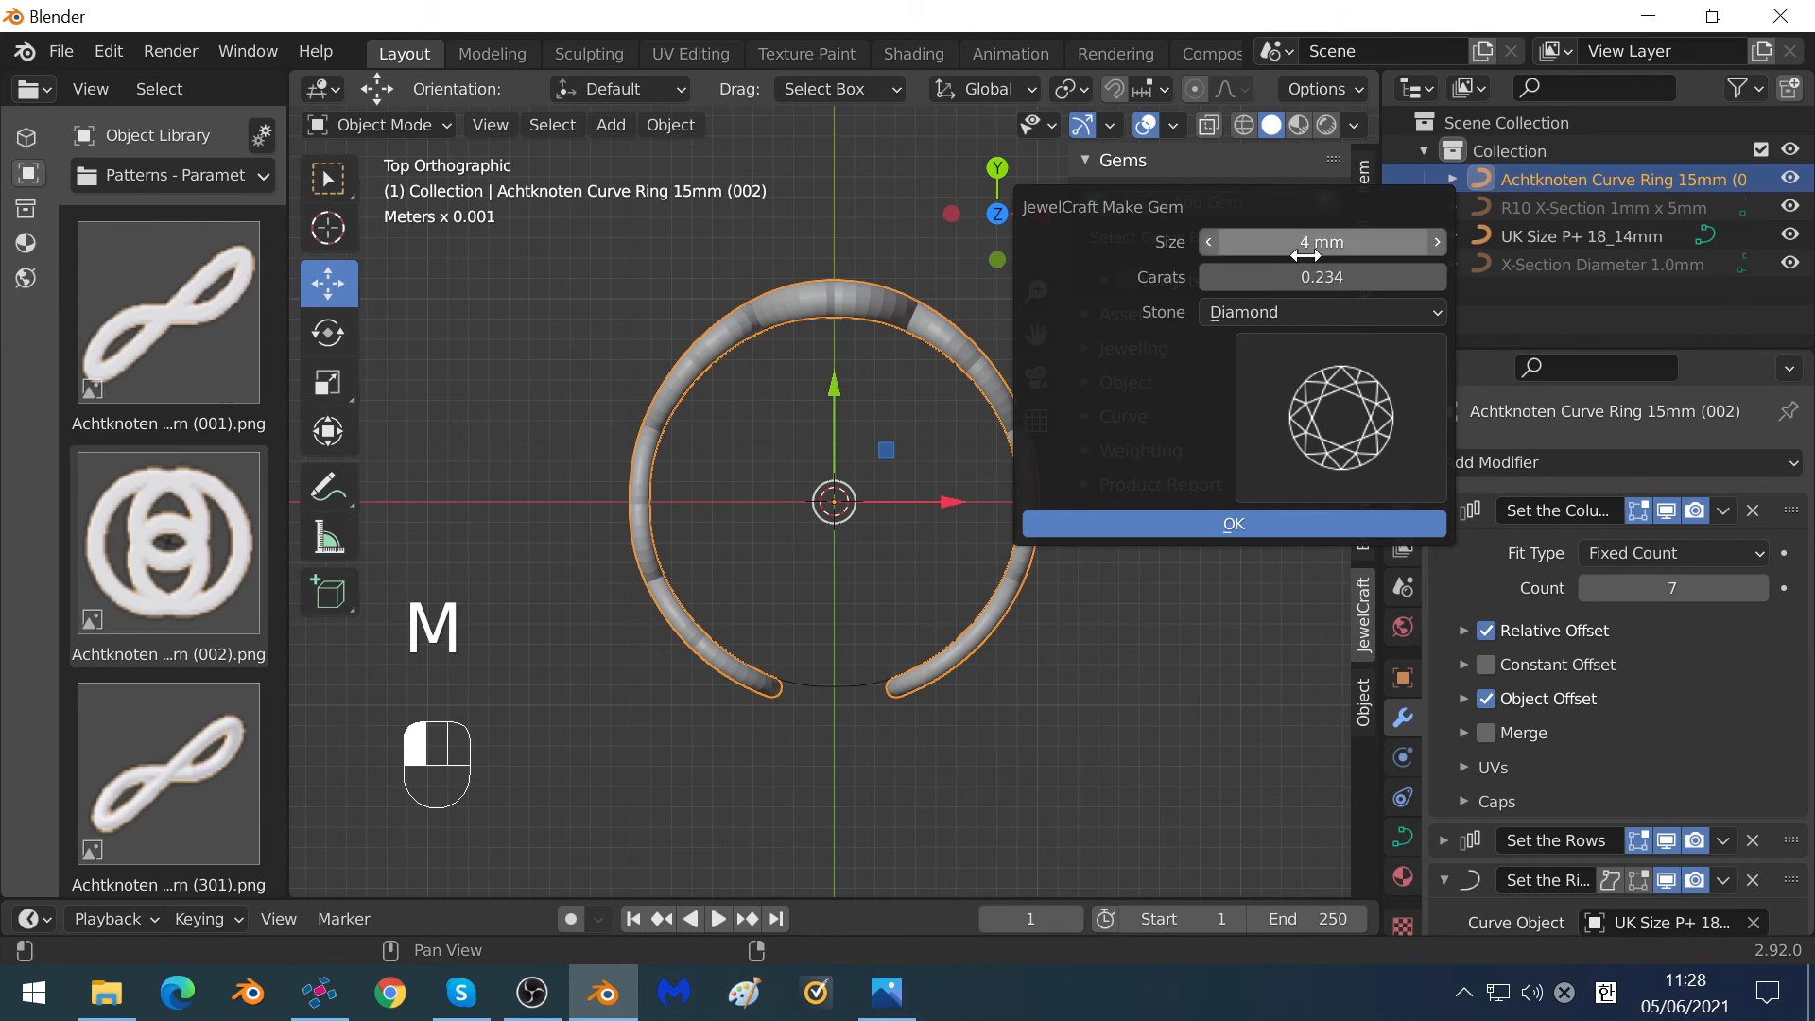
left_click(1316, 309)
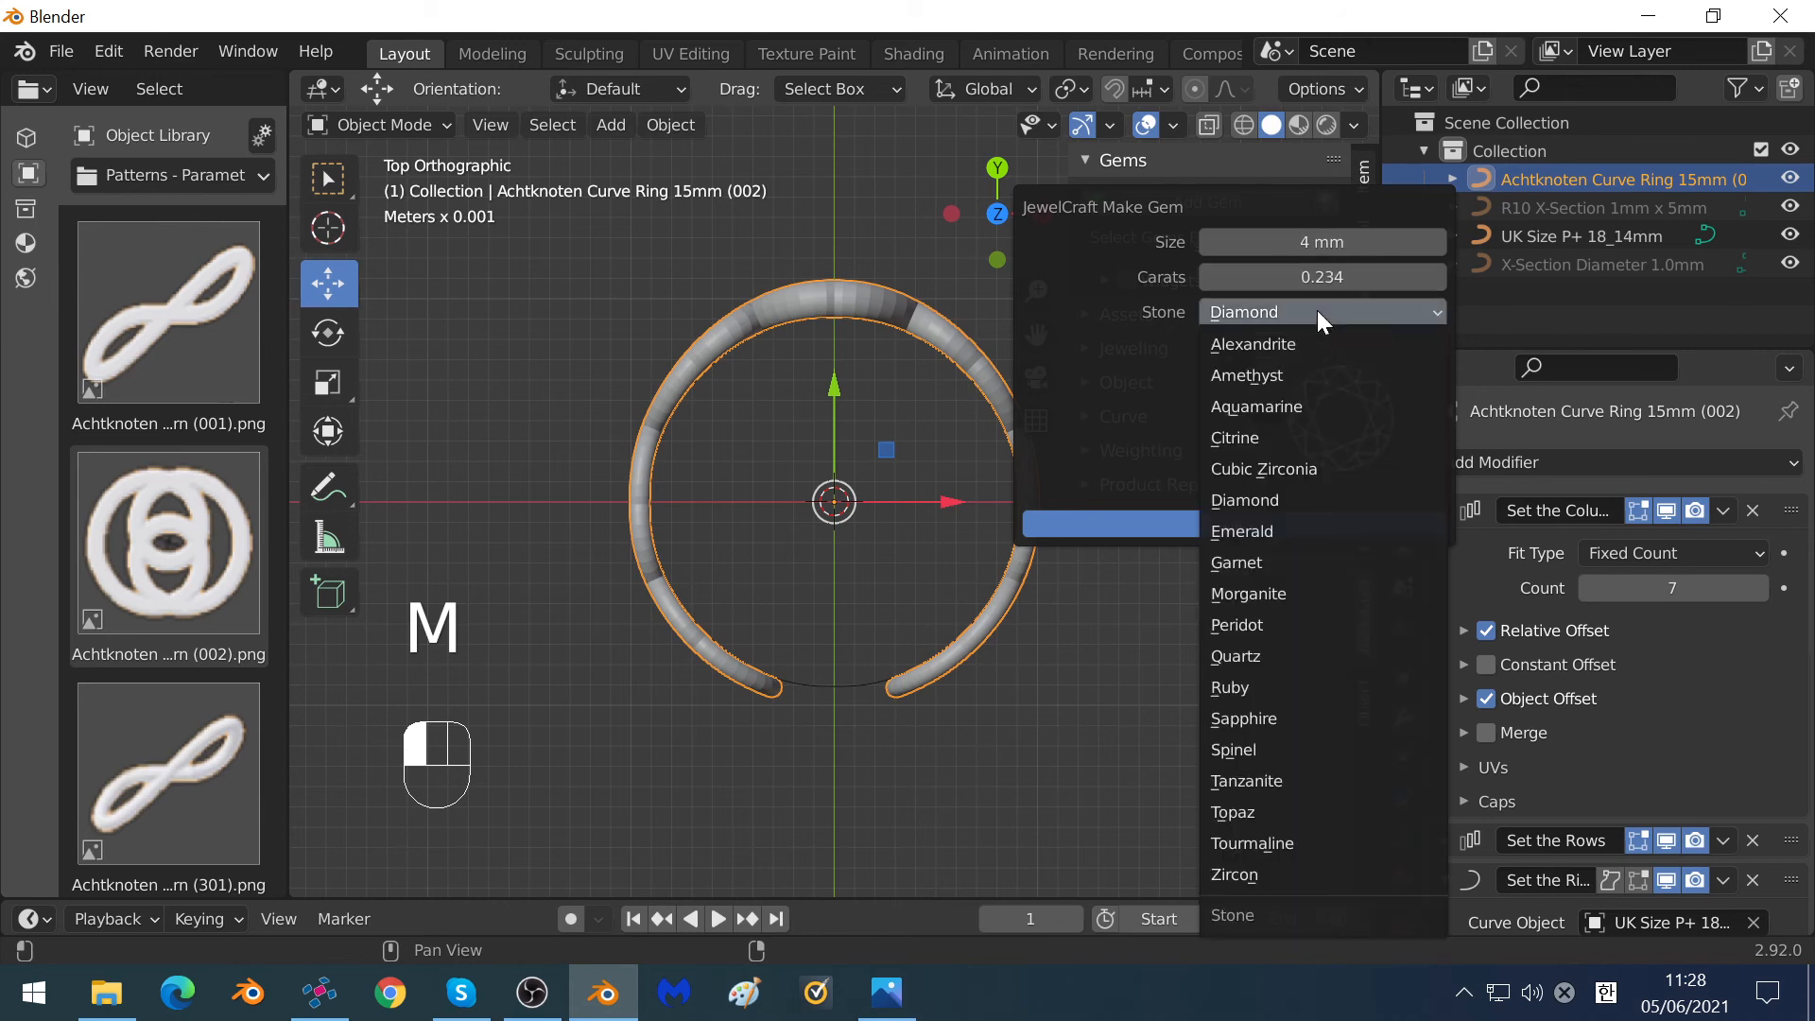
left_click(1252, 693)
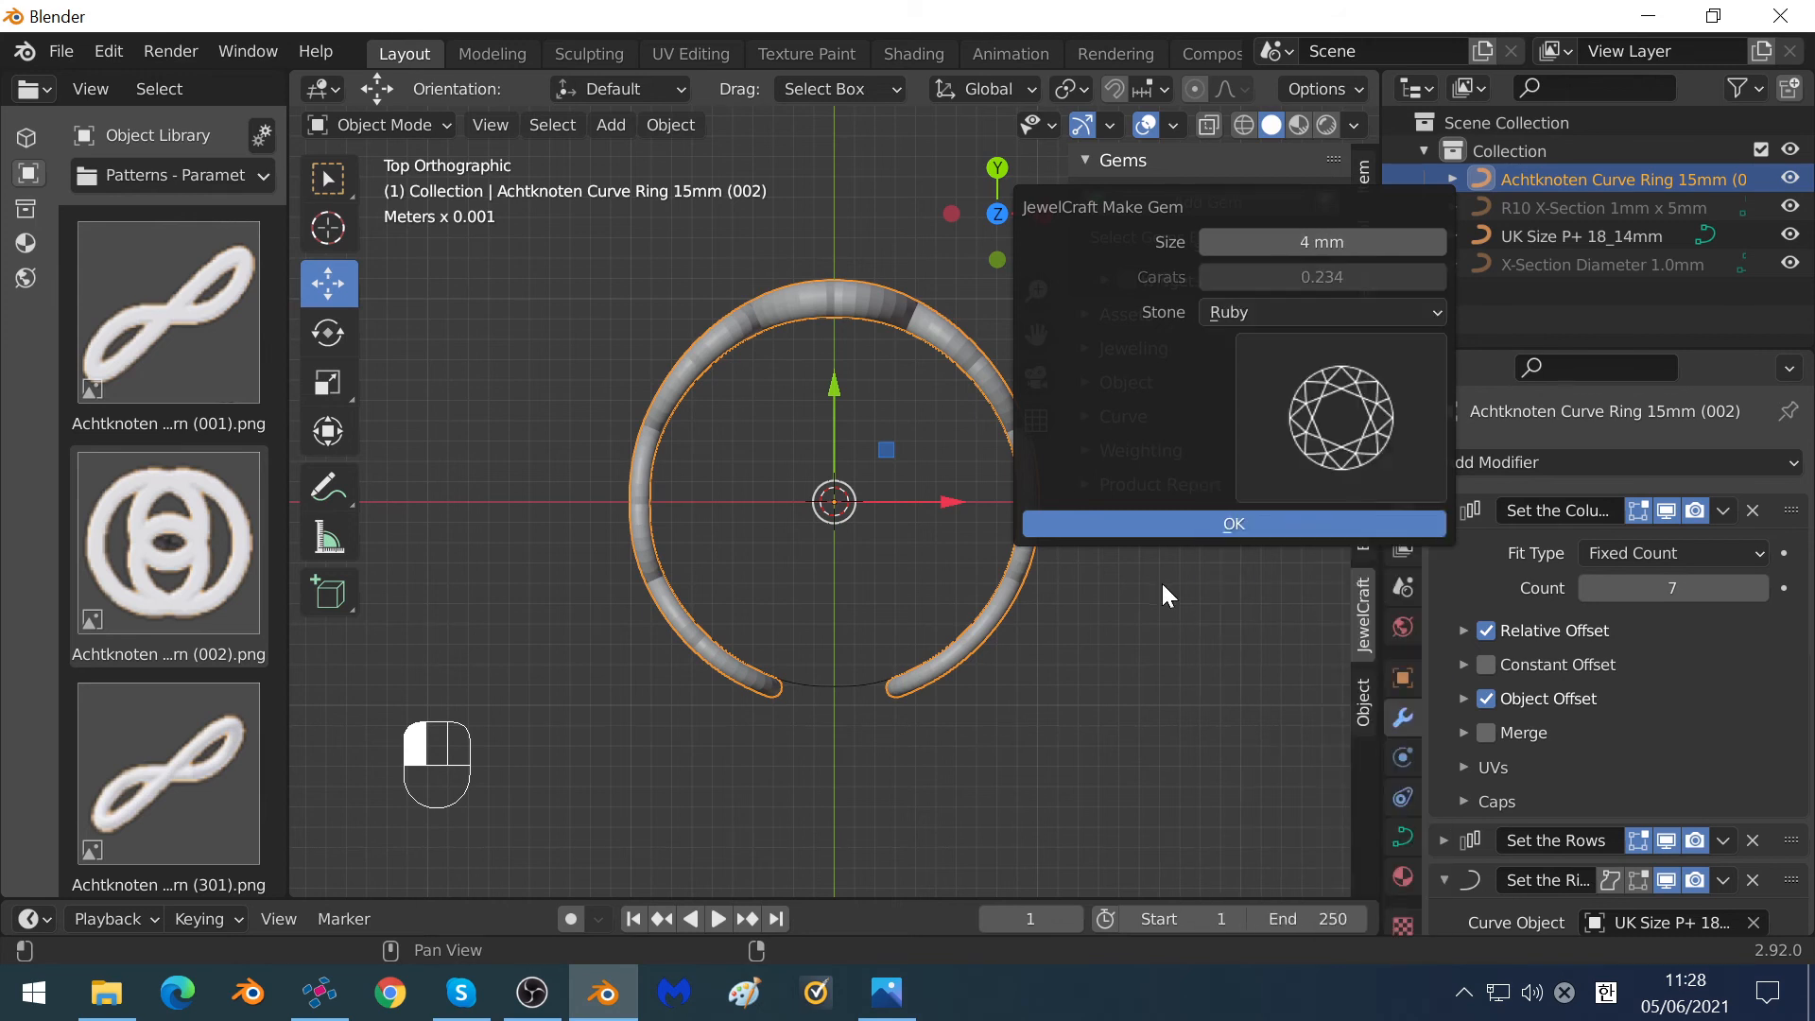
left_click(1239, 522)
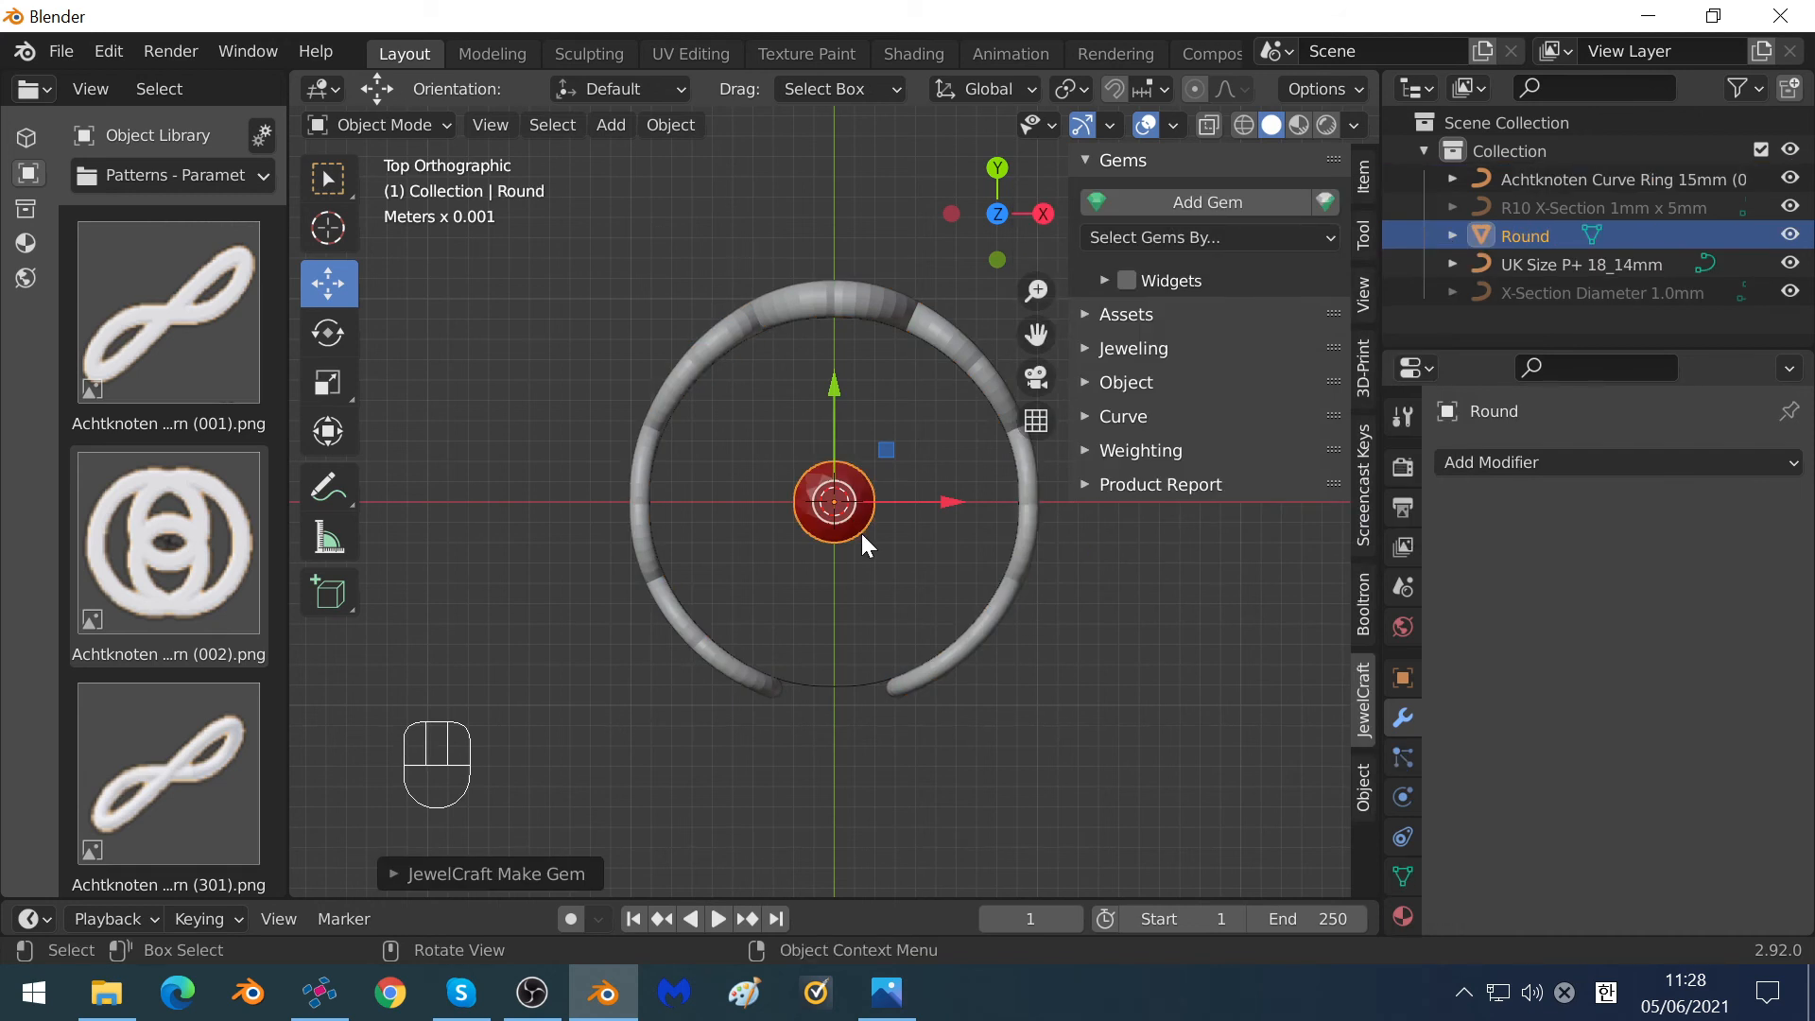
Rotate the ruby gem by -90° about the global X axis.
key("r")
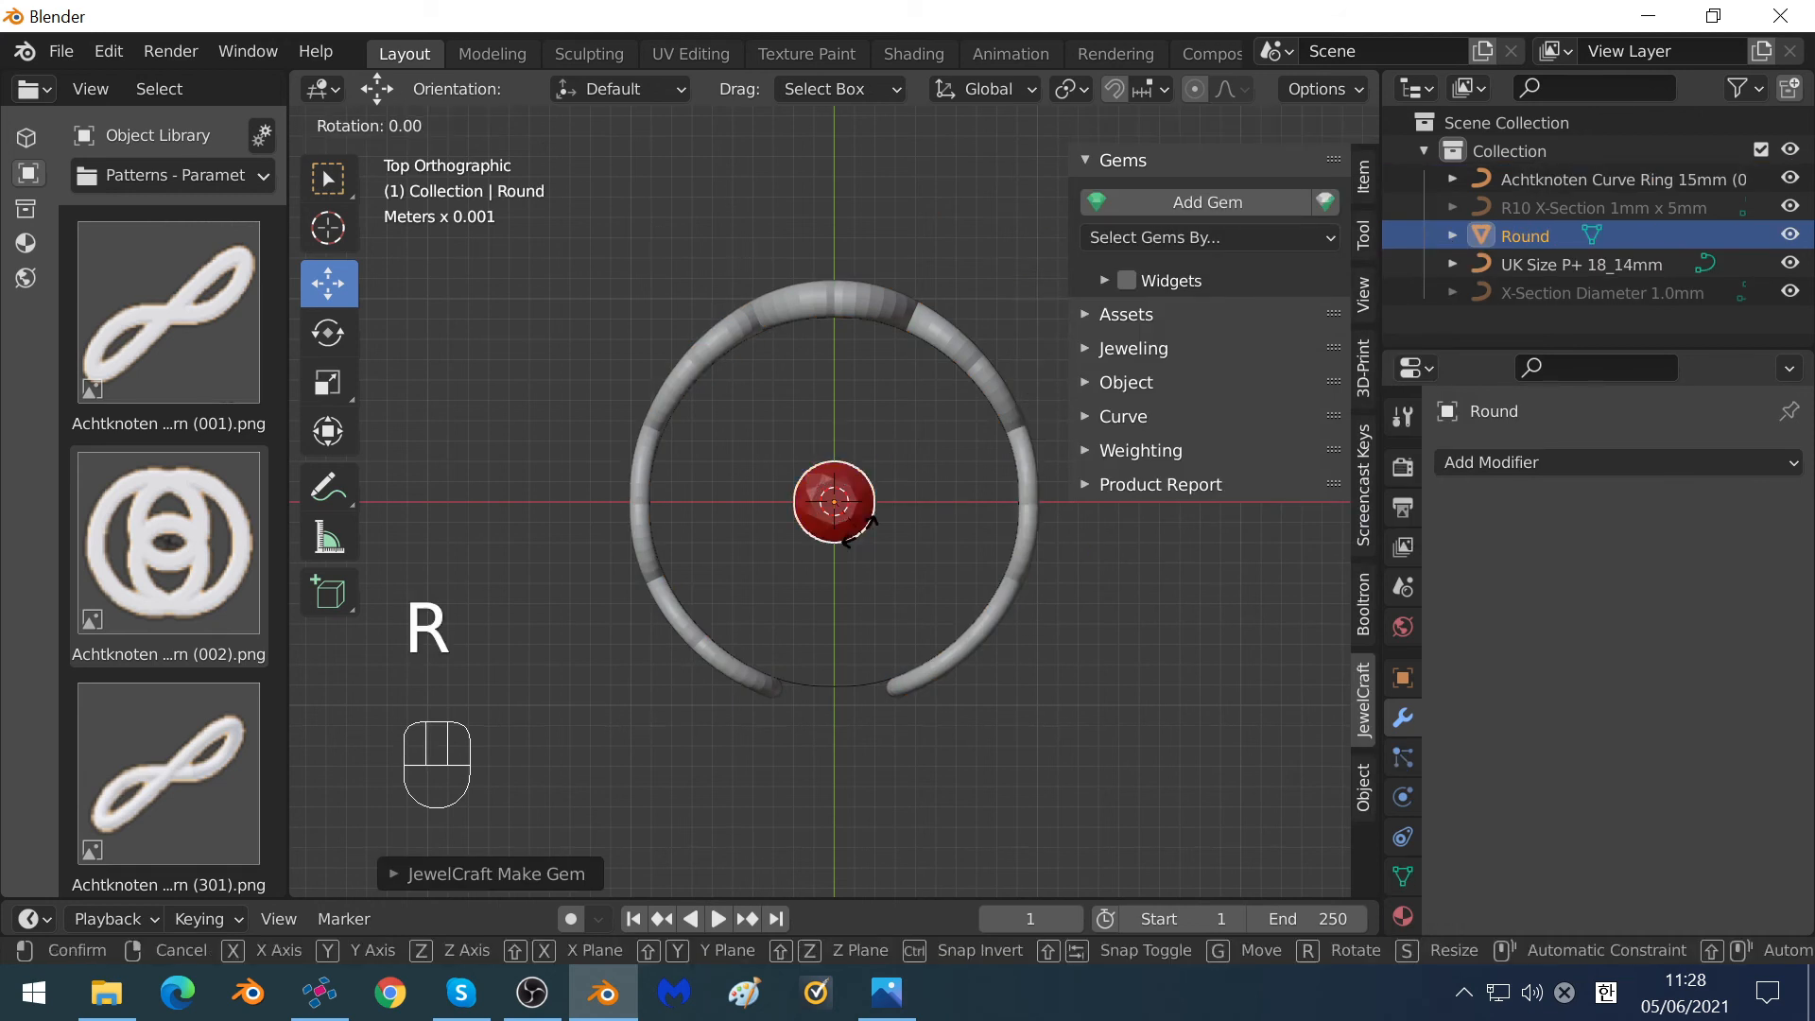
key("x")
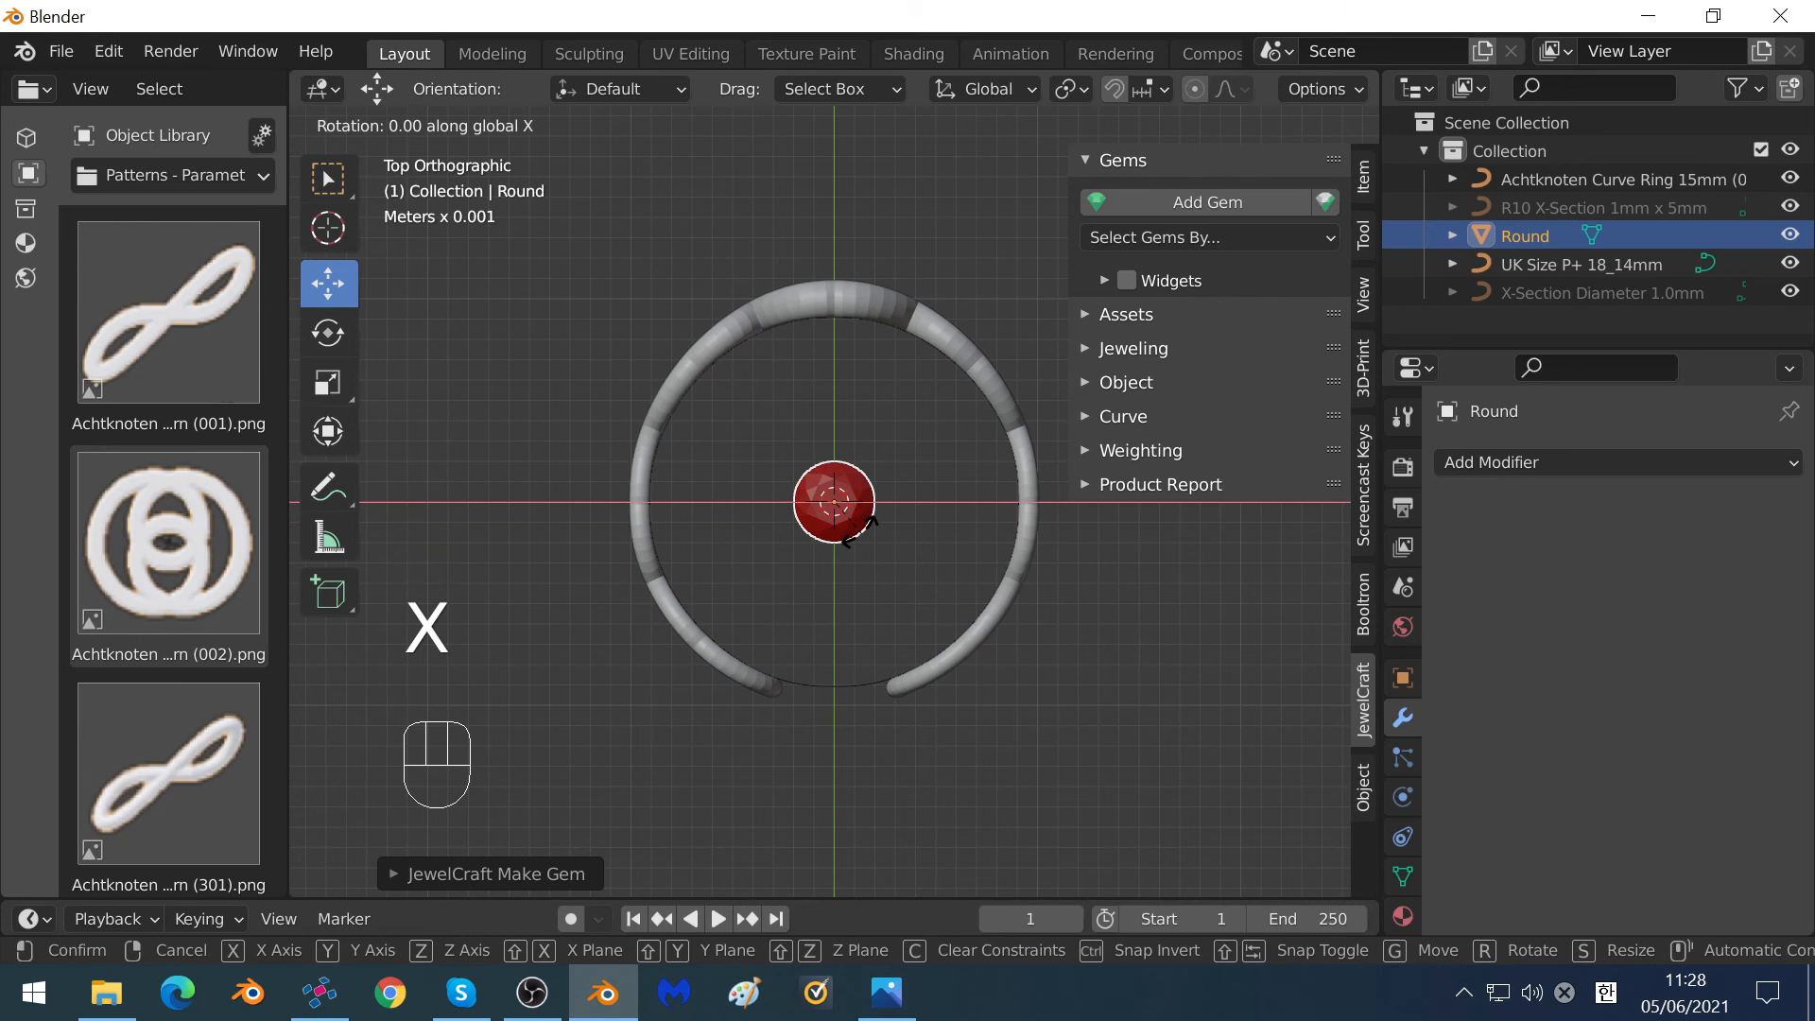
type("90")
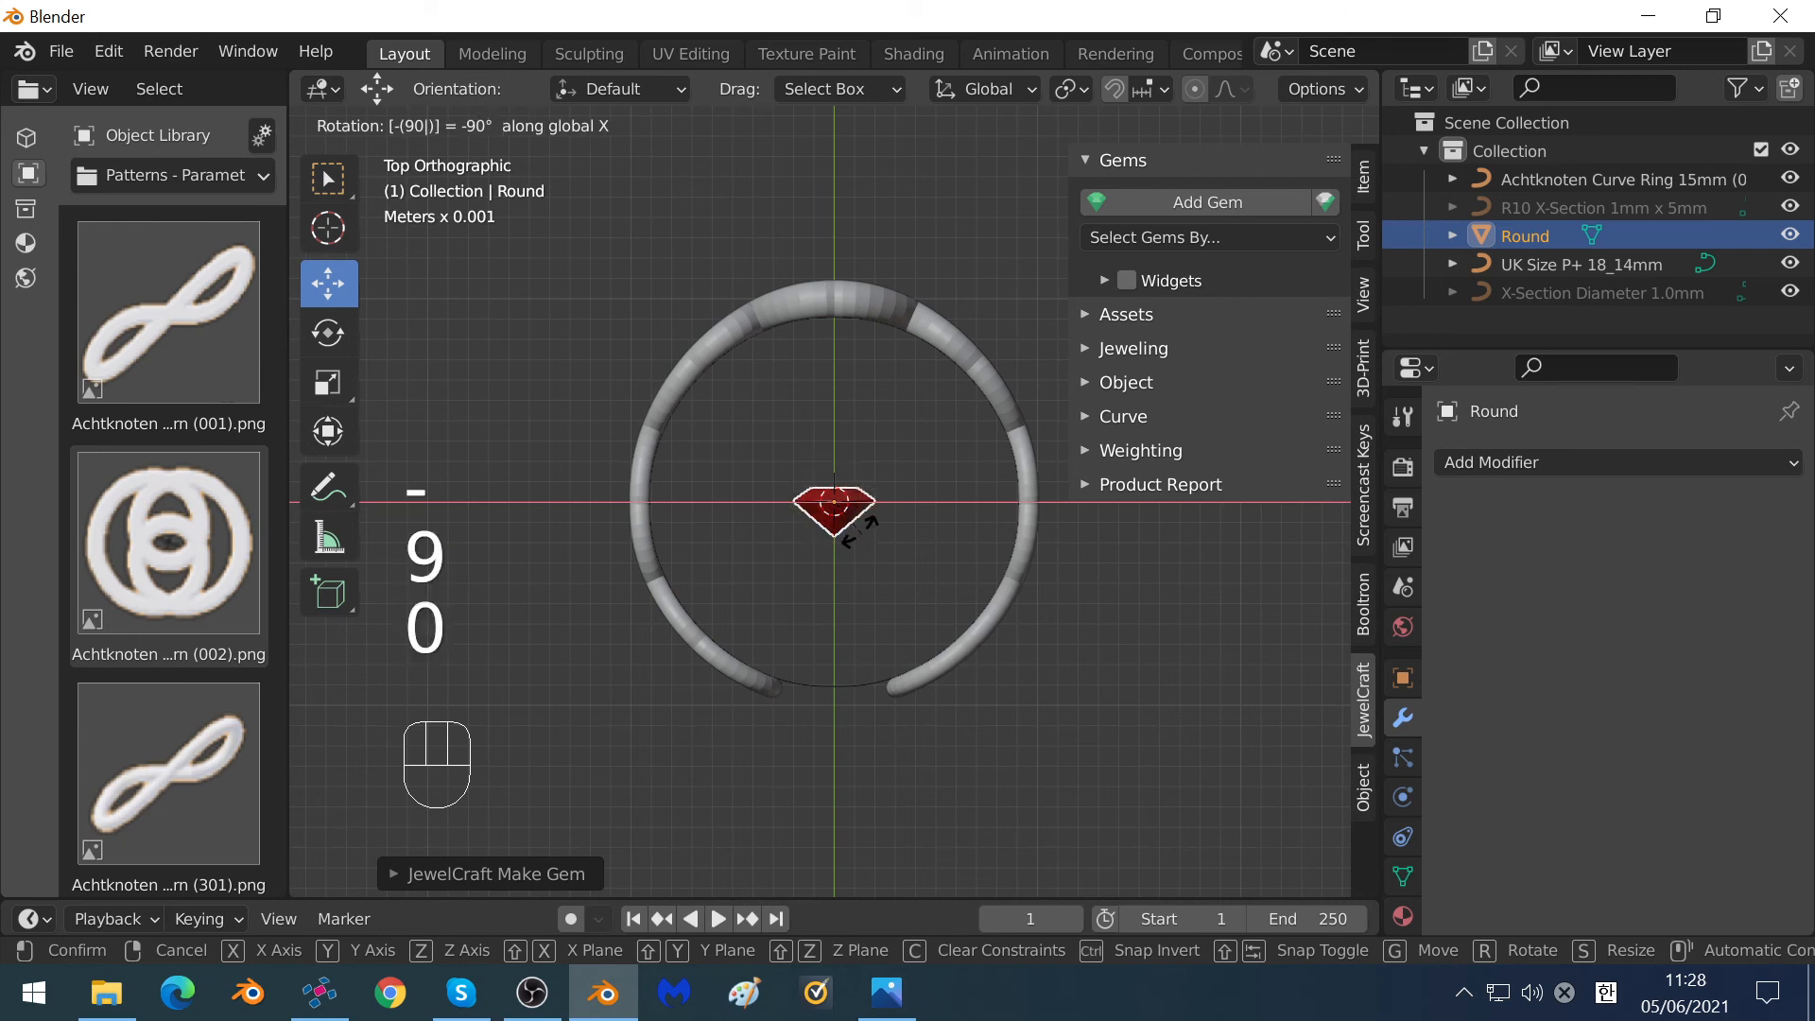
key("Return")
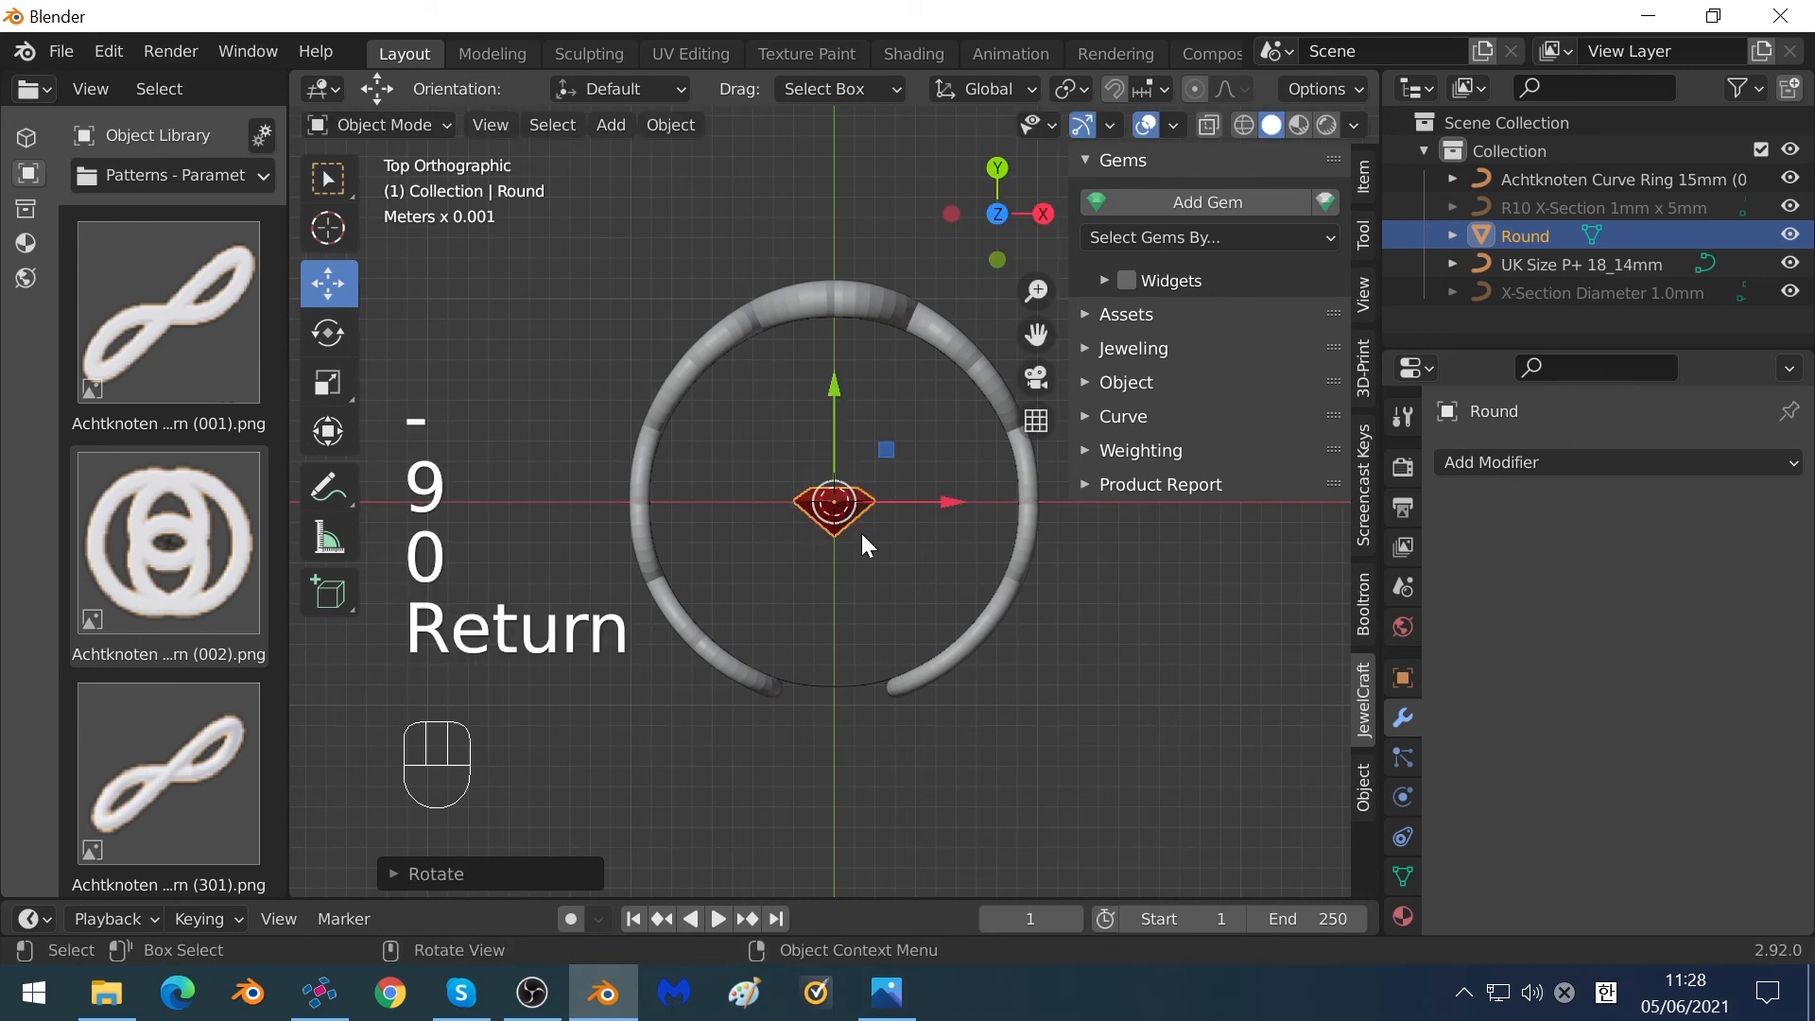
Move the ruby along the positive Y axis onto the enlarged front knot and check its position from the back view.
scroll(860, 502, "up", 3)
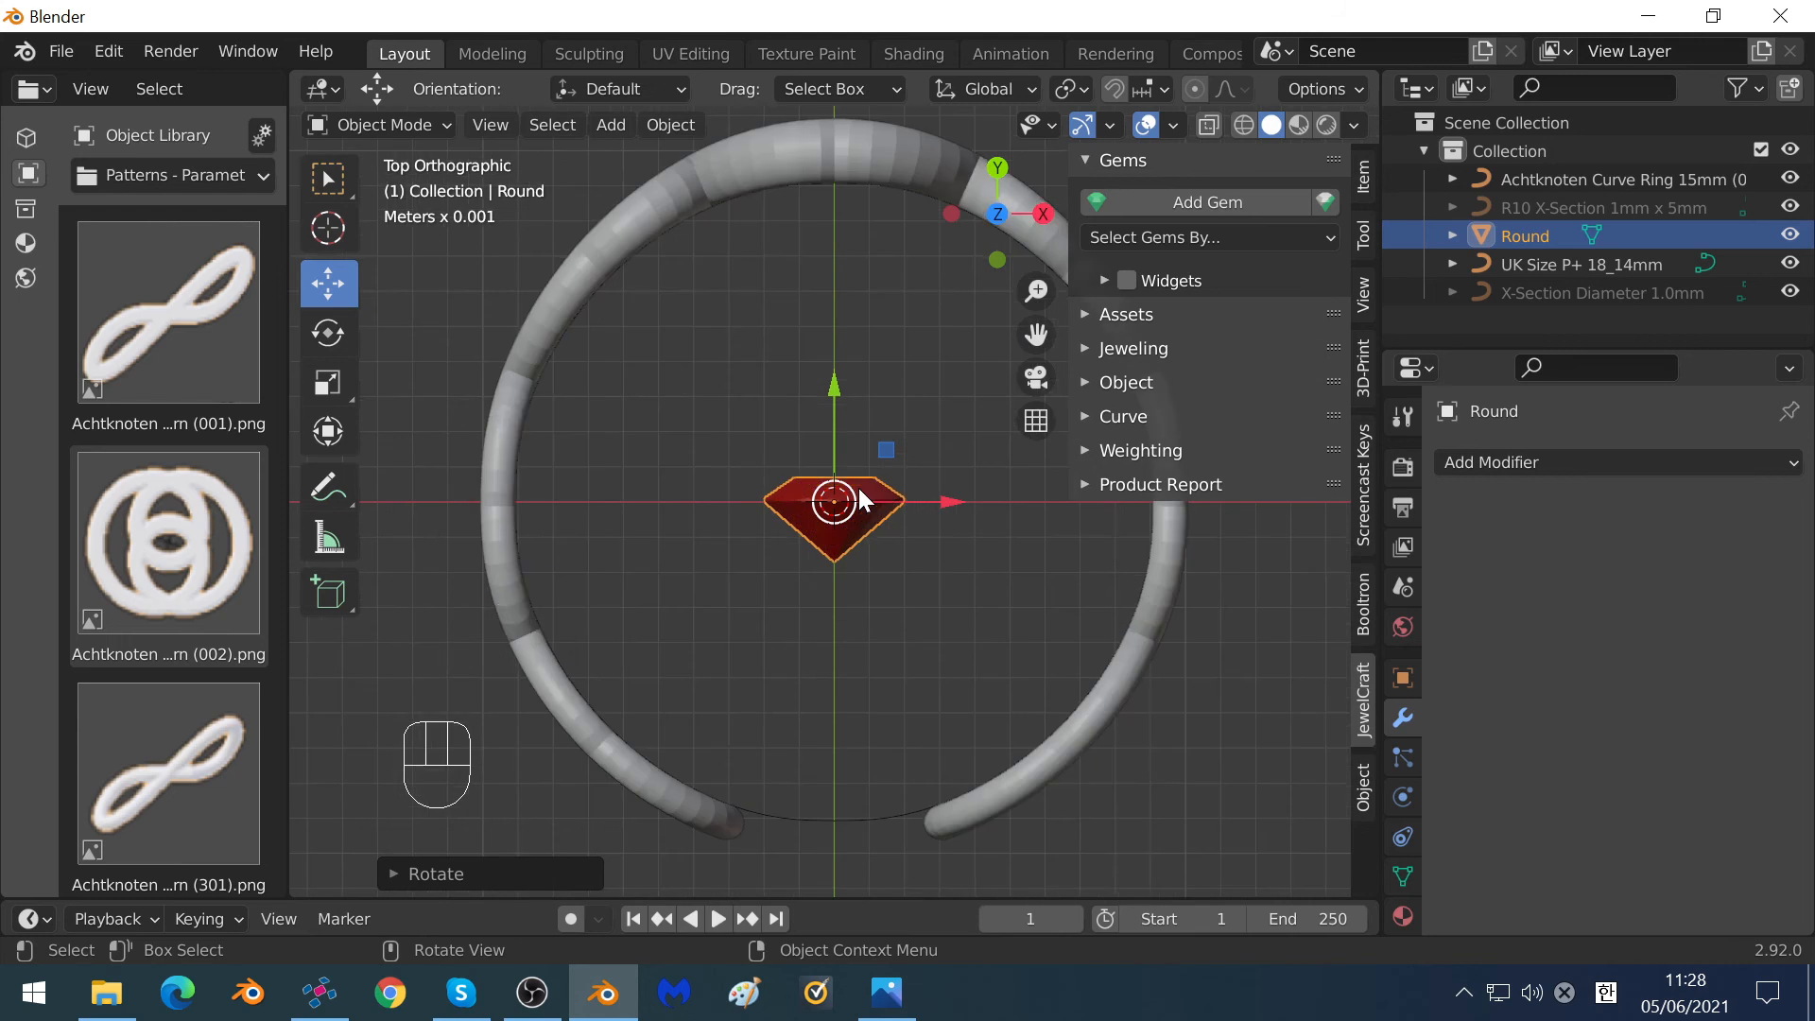
scroll(796, 252, "down", 2)
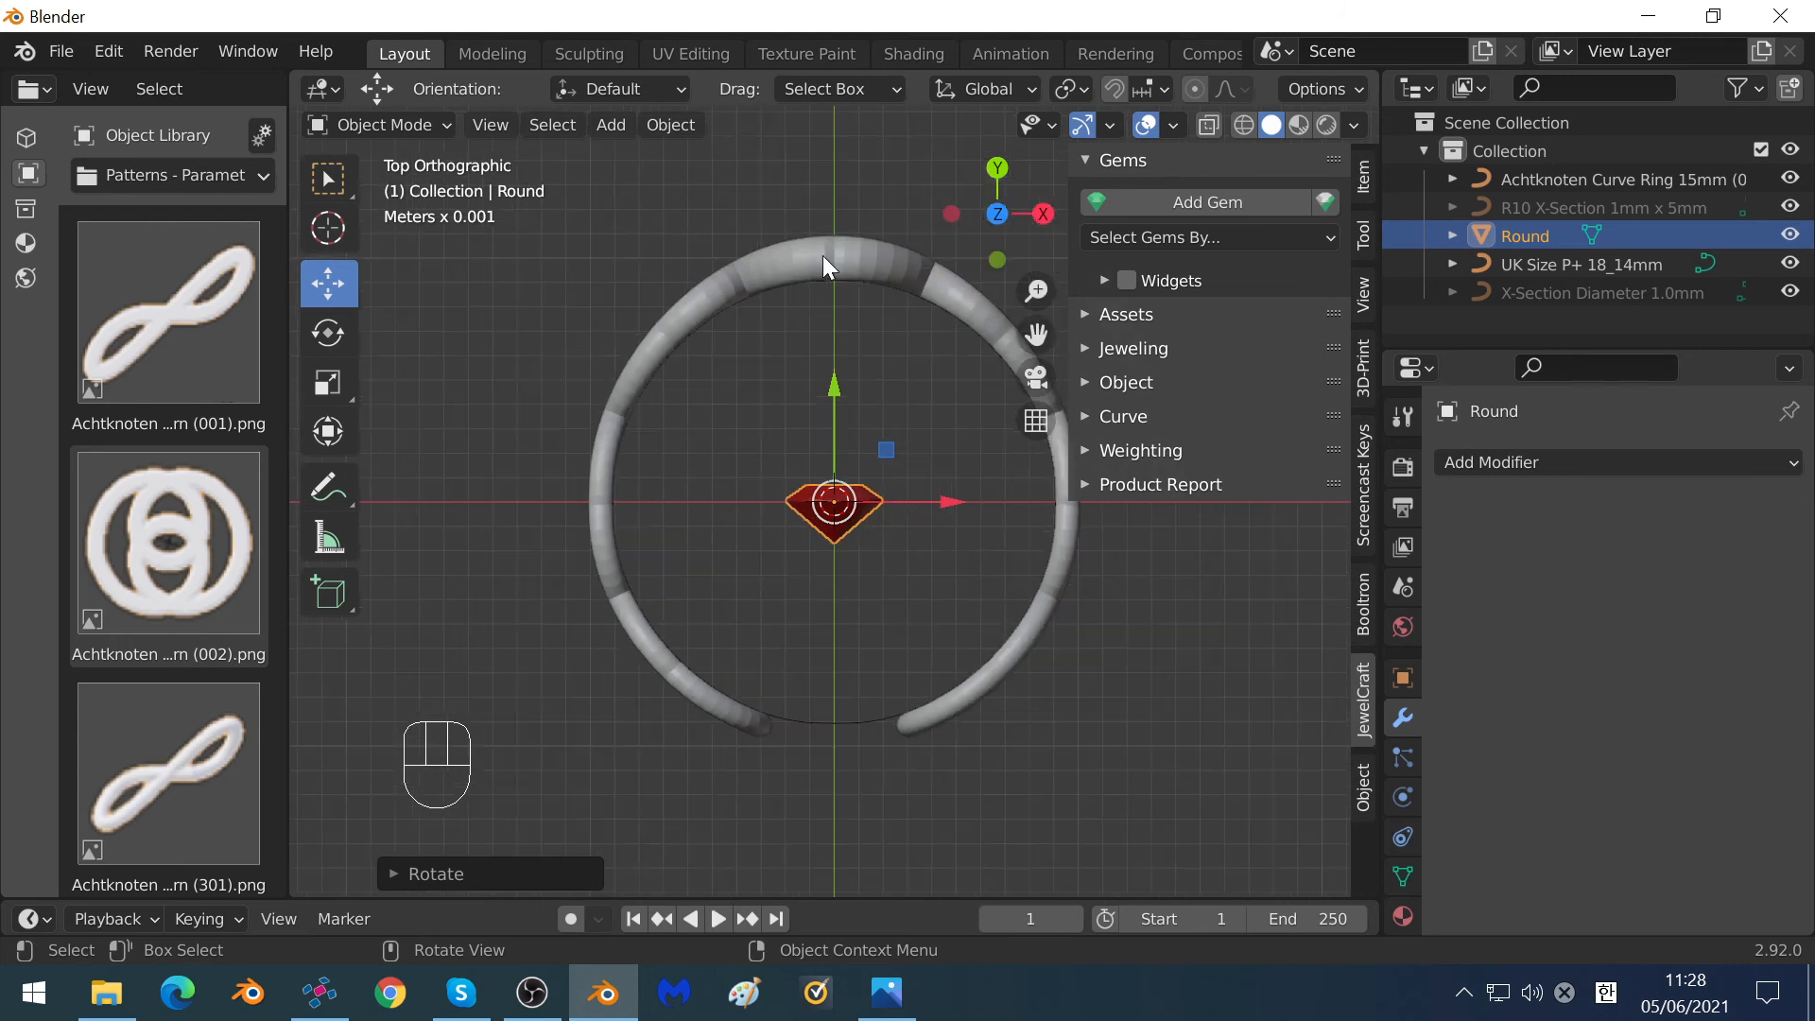
left_click_drag(833, 389, 879, 884)
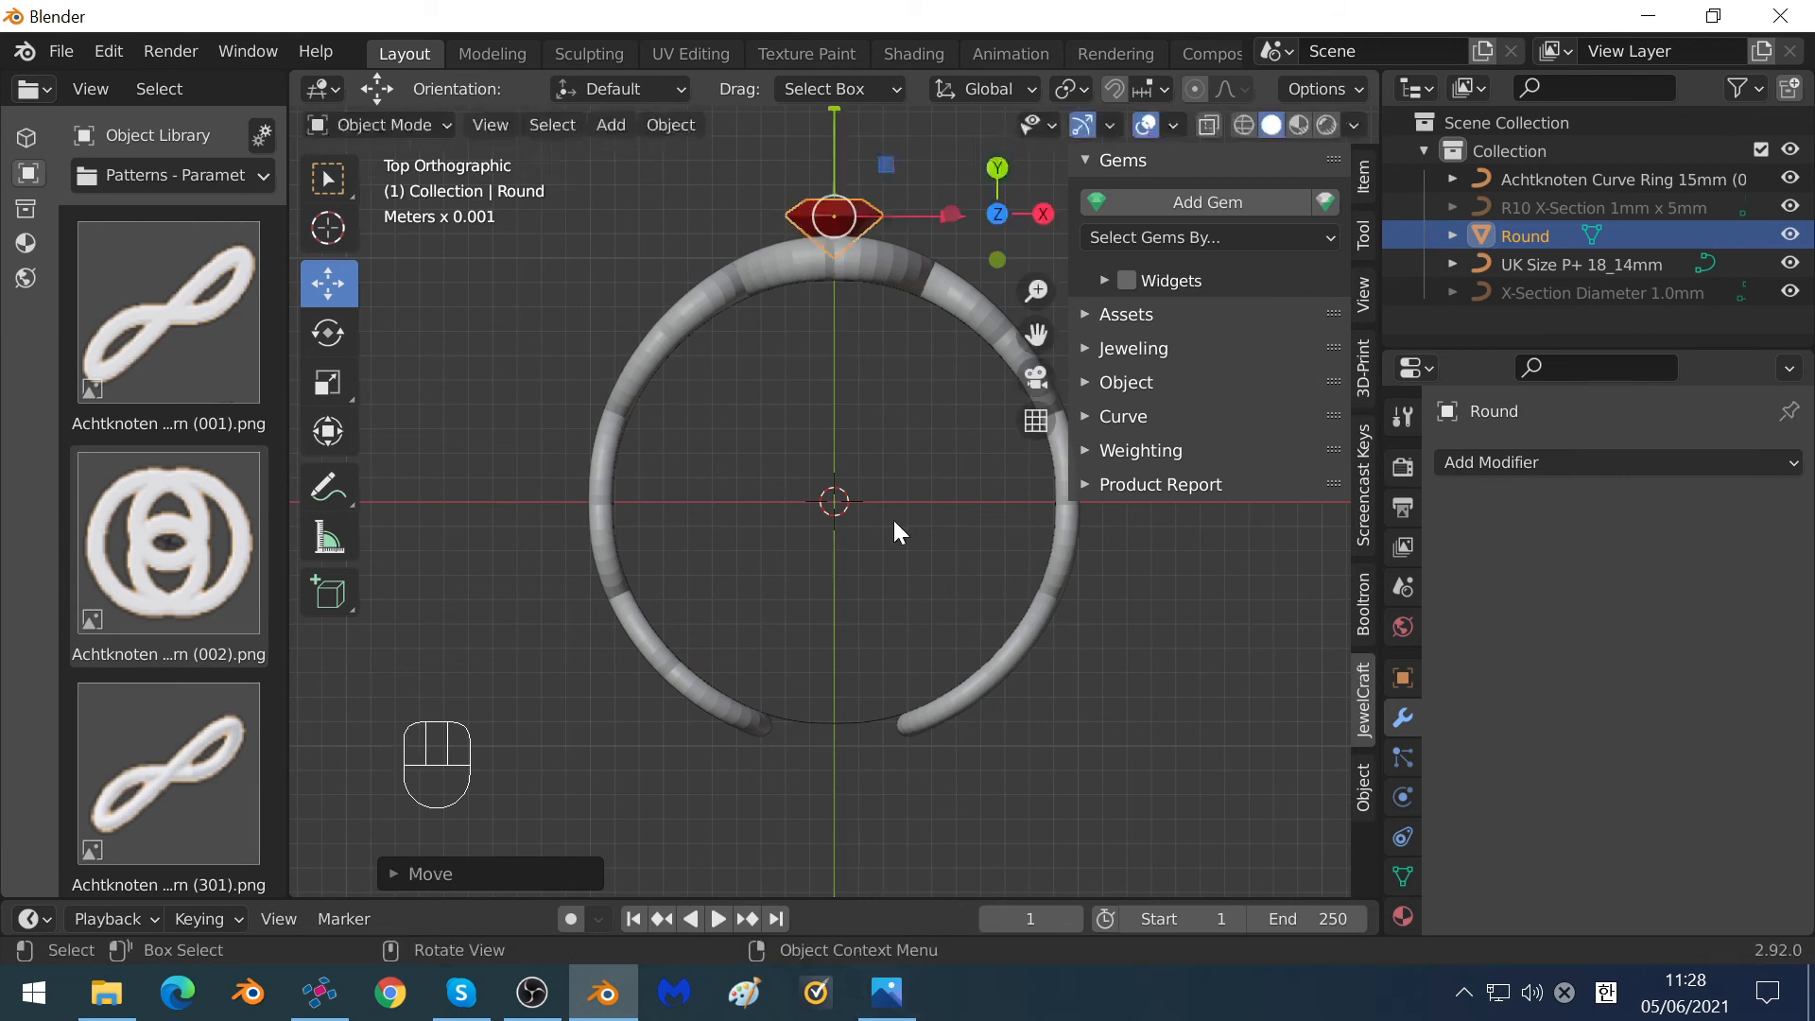
scroll(860, 442, "down", 1)
scroll(859, 443, "down", 2)
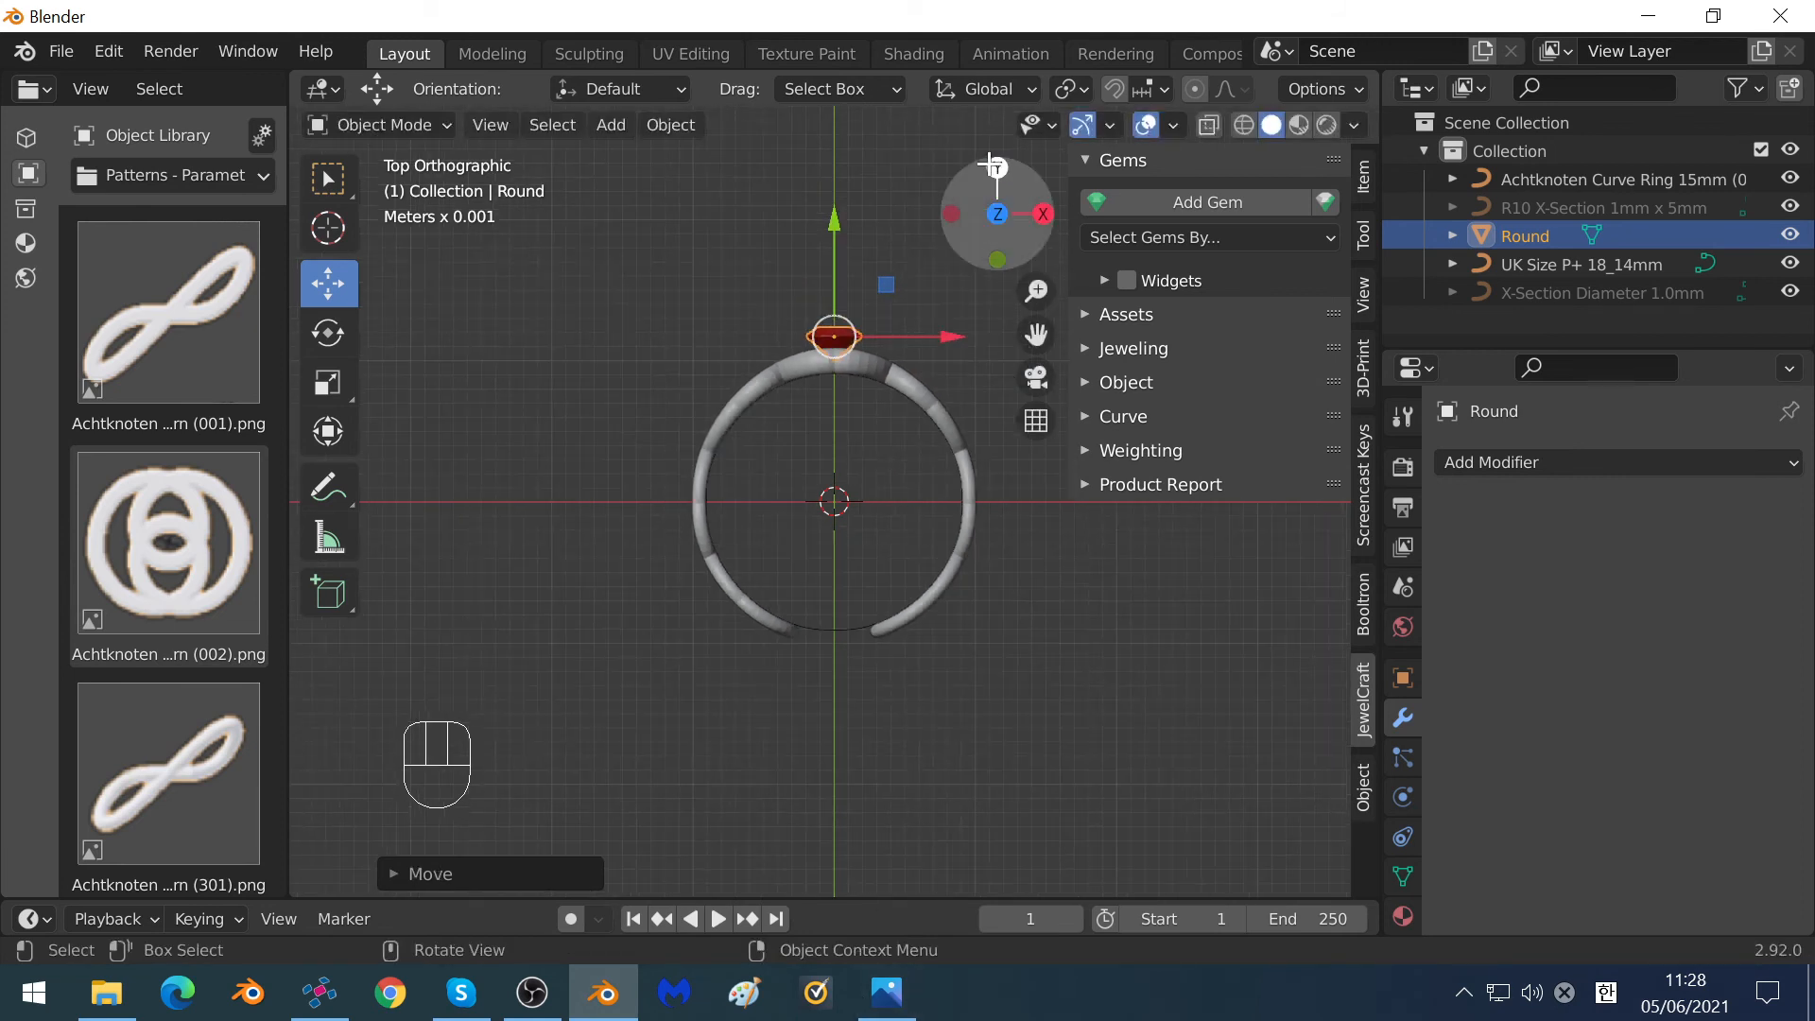
left_click(1017, 168)
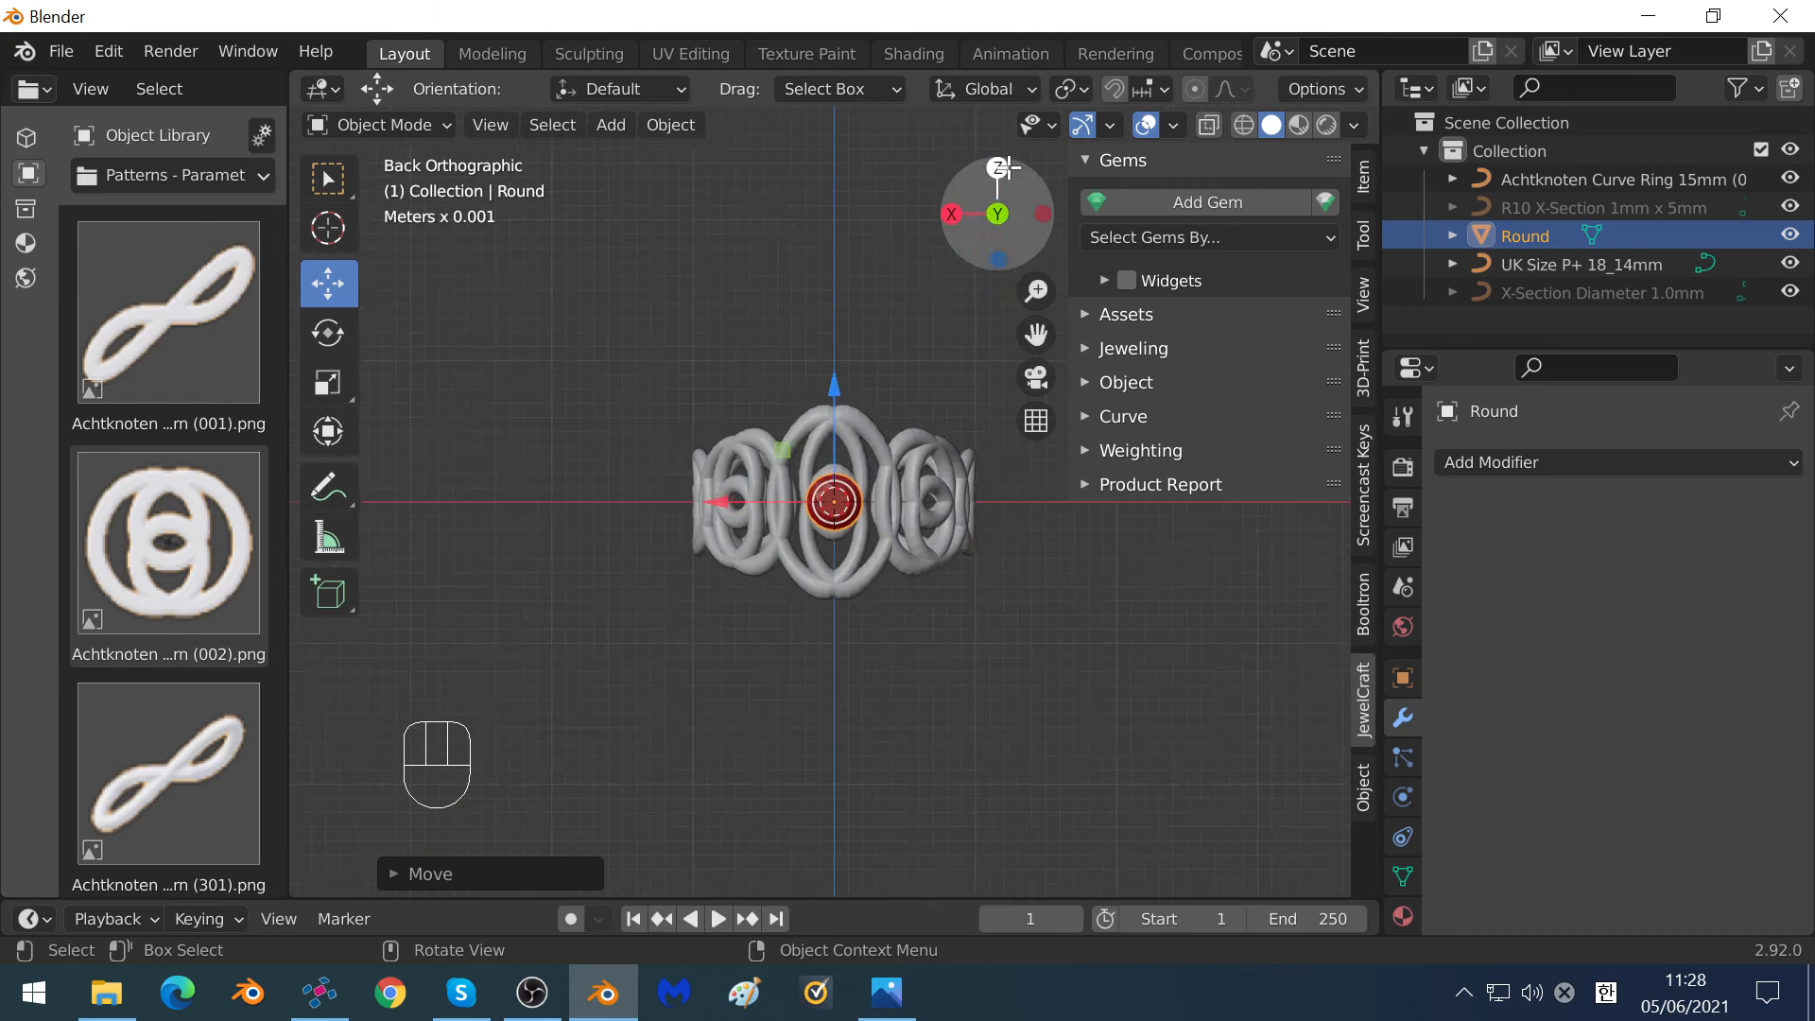
scroll(853, 512, "up", 5)
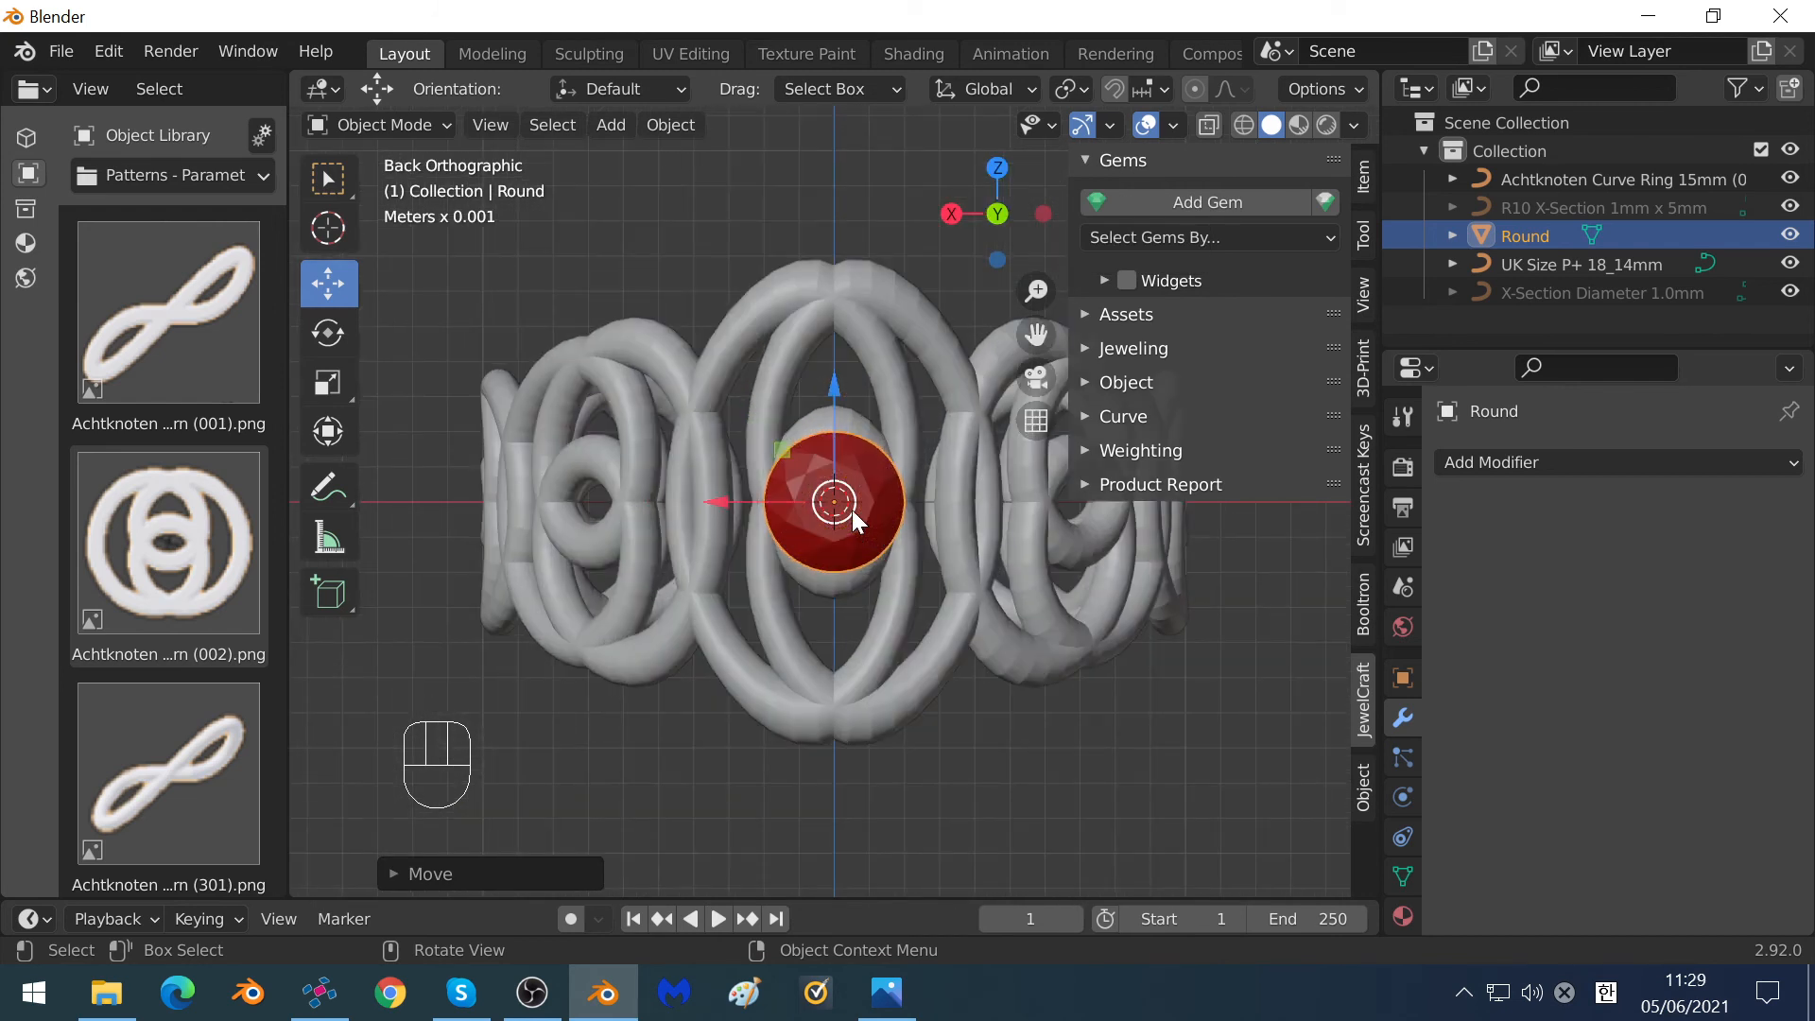
Switch to an orthographic view and lower the ruby slightly along the Y axis into the enlarged front knot.
key("n")
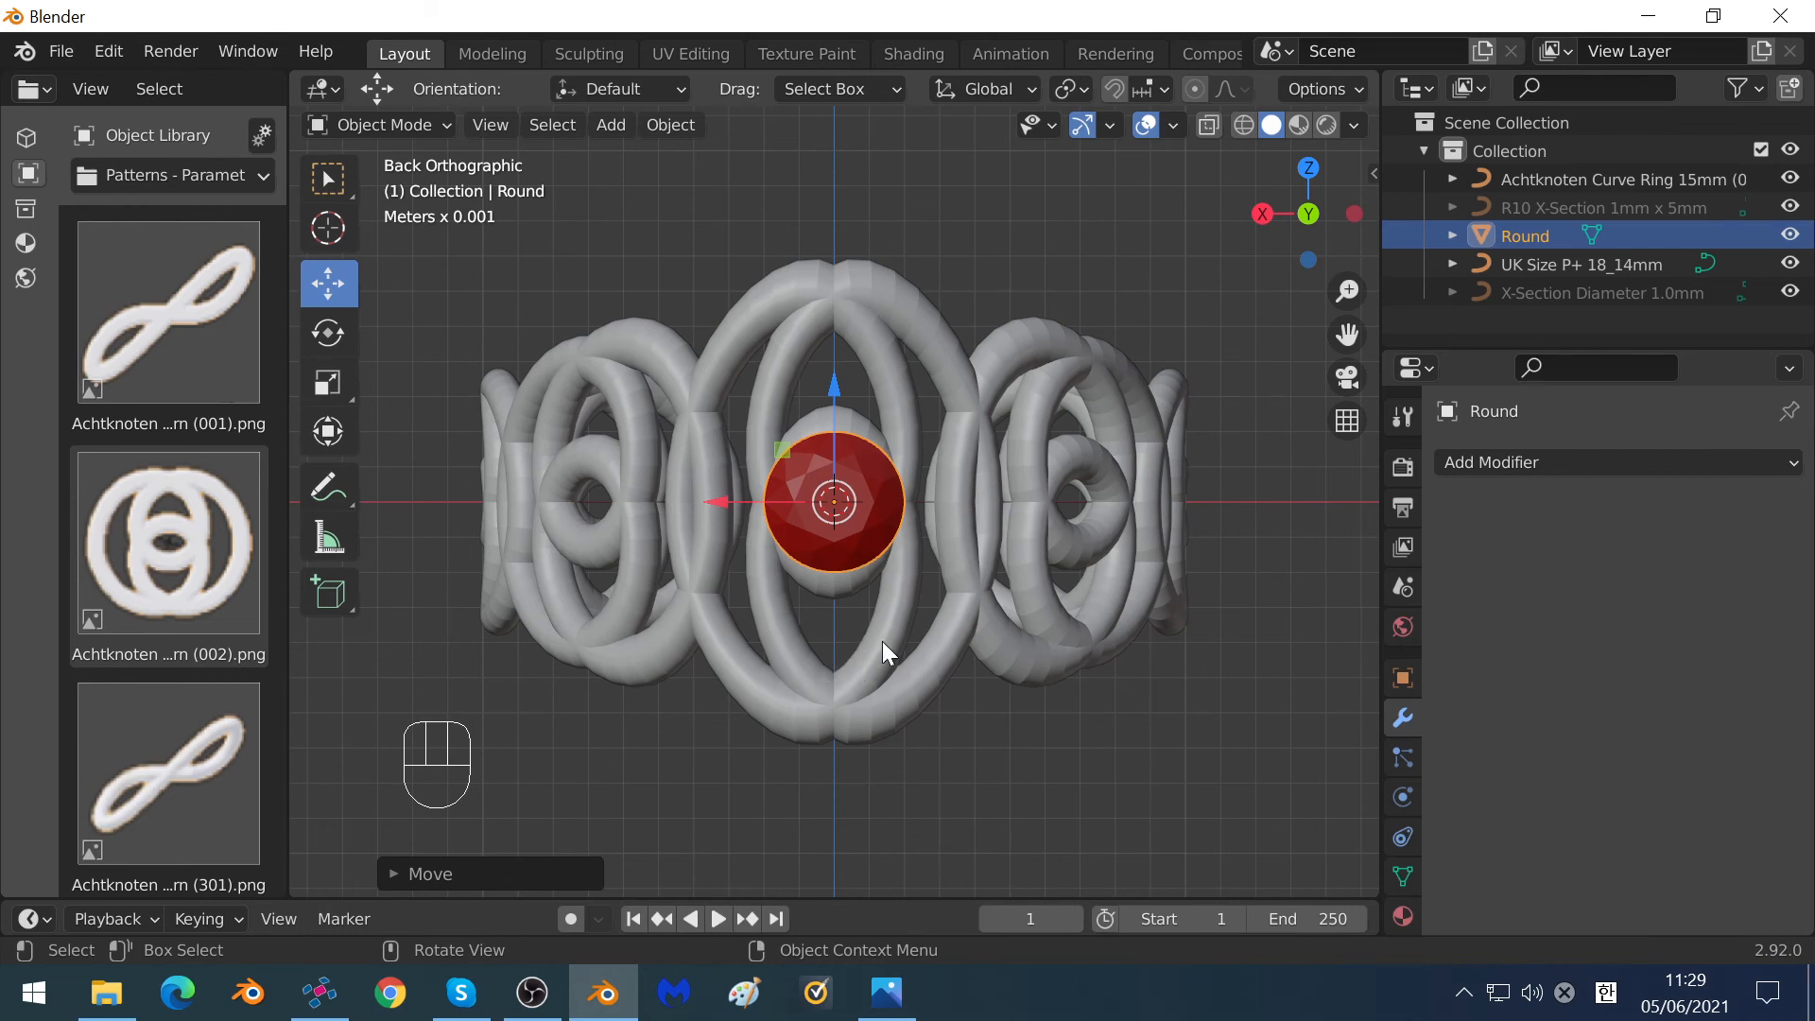
middle_click_drag(886, 640, 881, 553)
scroll(881, 552, "down", 5)
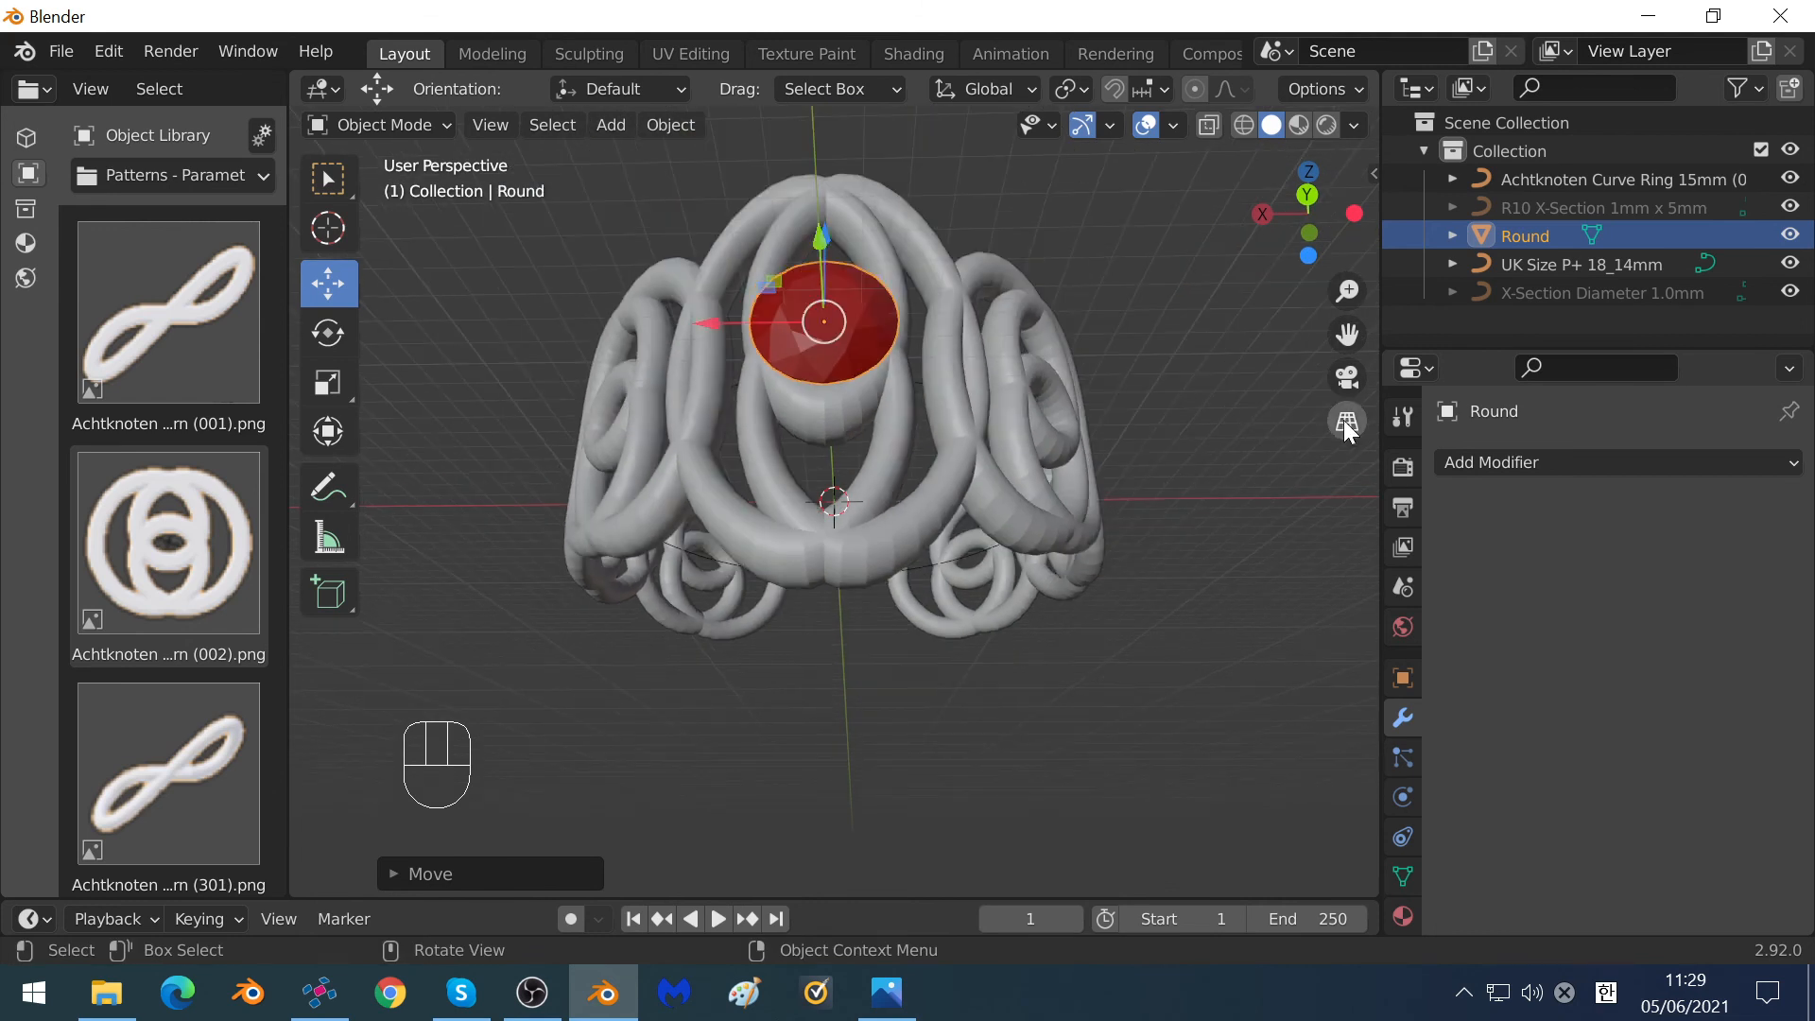
left_click(1348, 423)
middle_click_drag(849, 448, 855, 333)
scroll(852, 319, "up", 3)
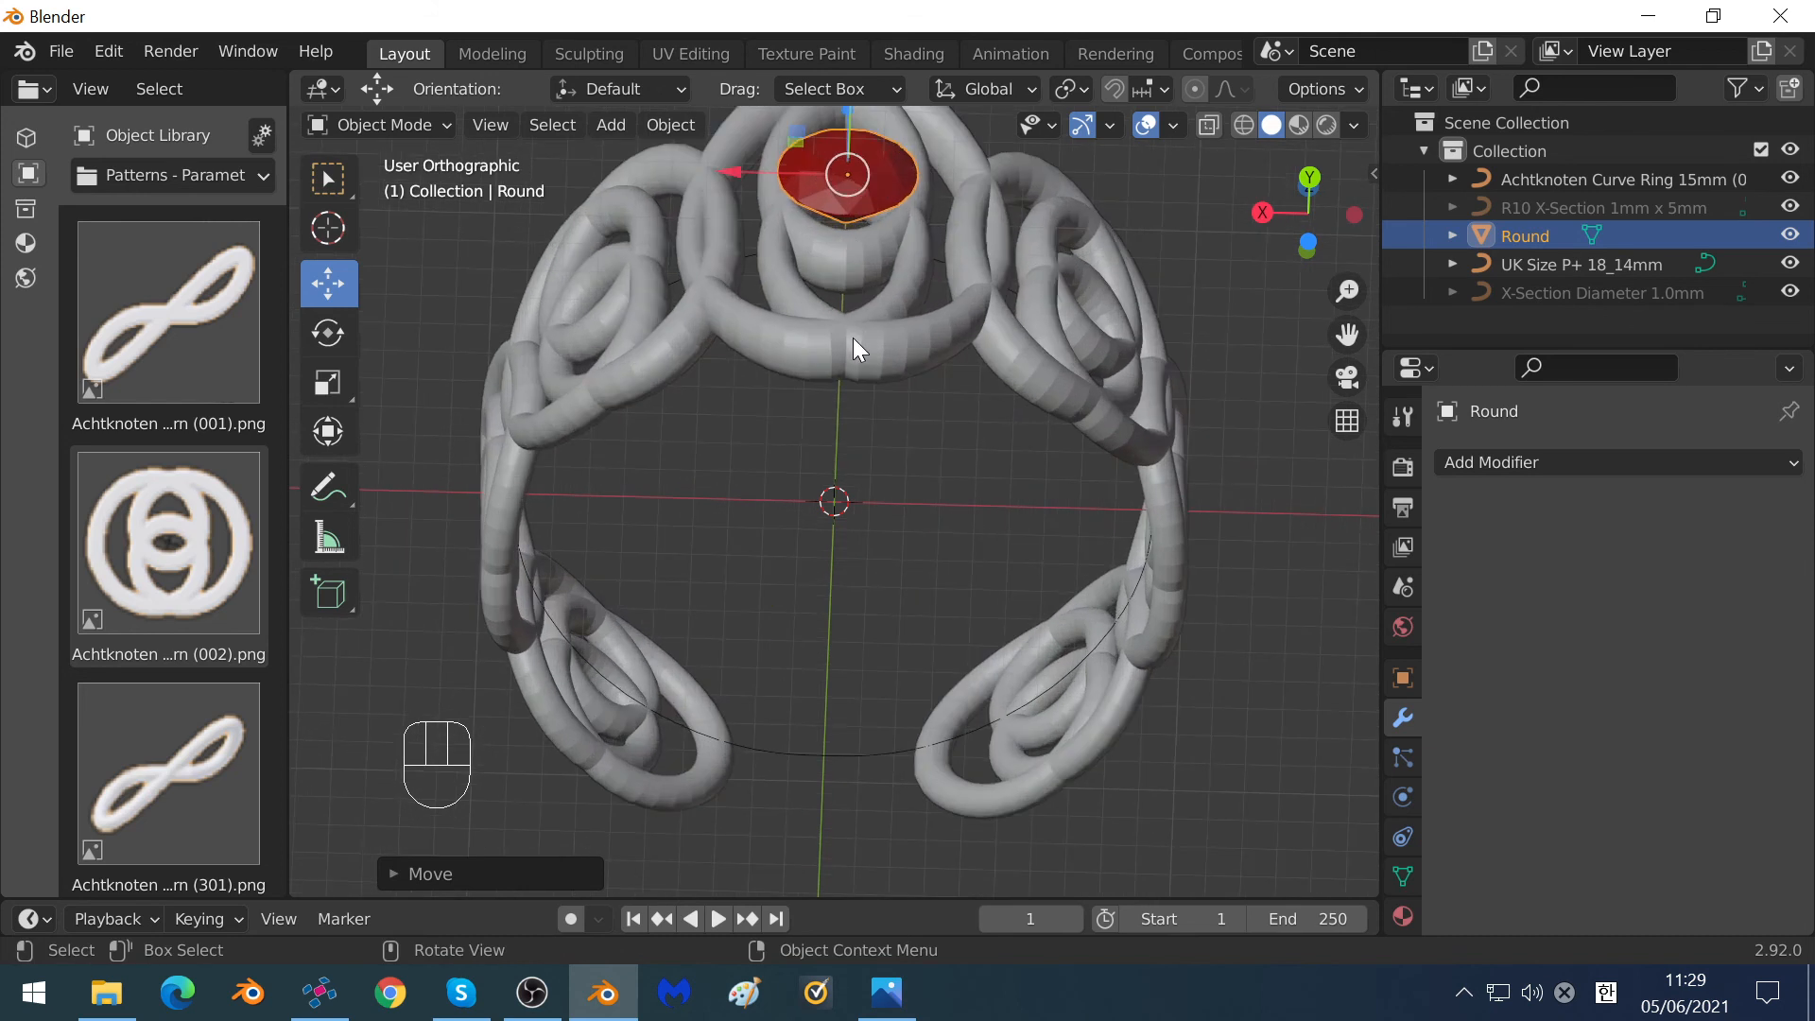
key("shift")
middle_click_drag(862, 318, 870, 524, "shift")
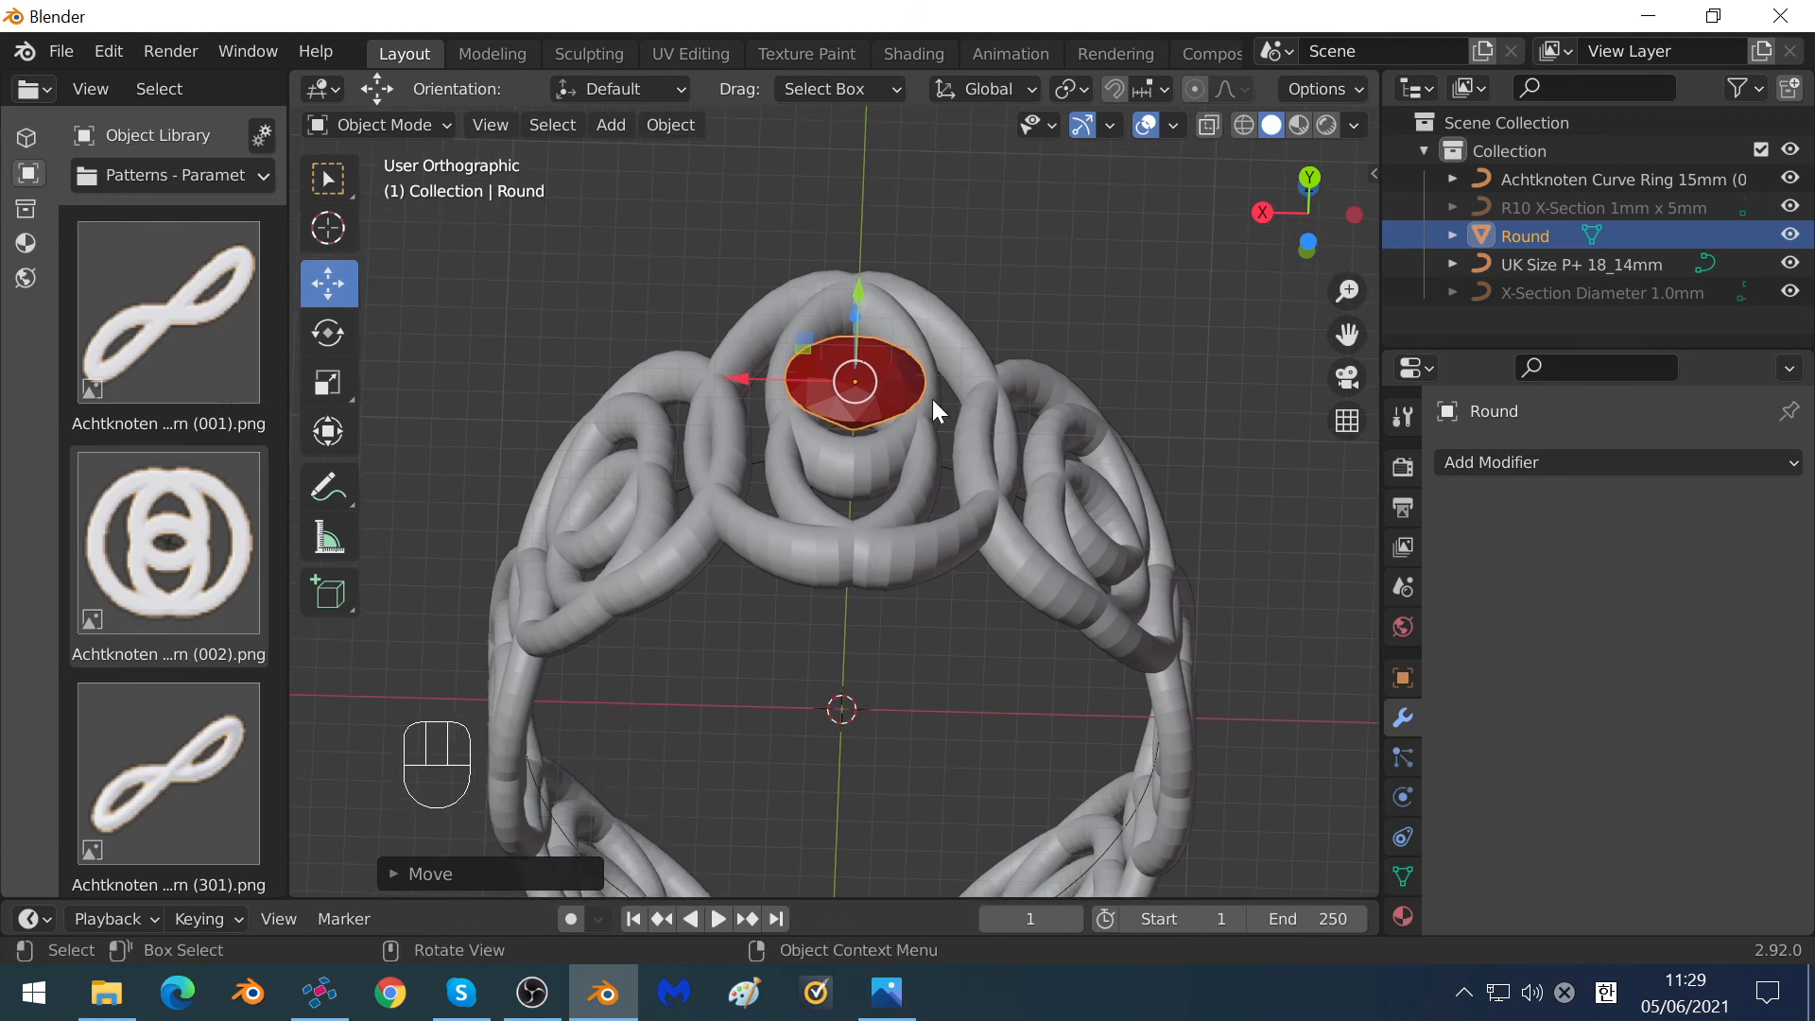
scroll(929, 388, "up", 1)
scroll(880, 303, "up", 1)
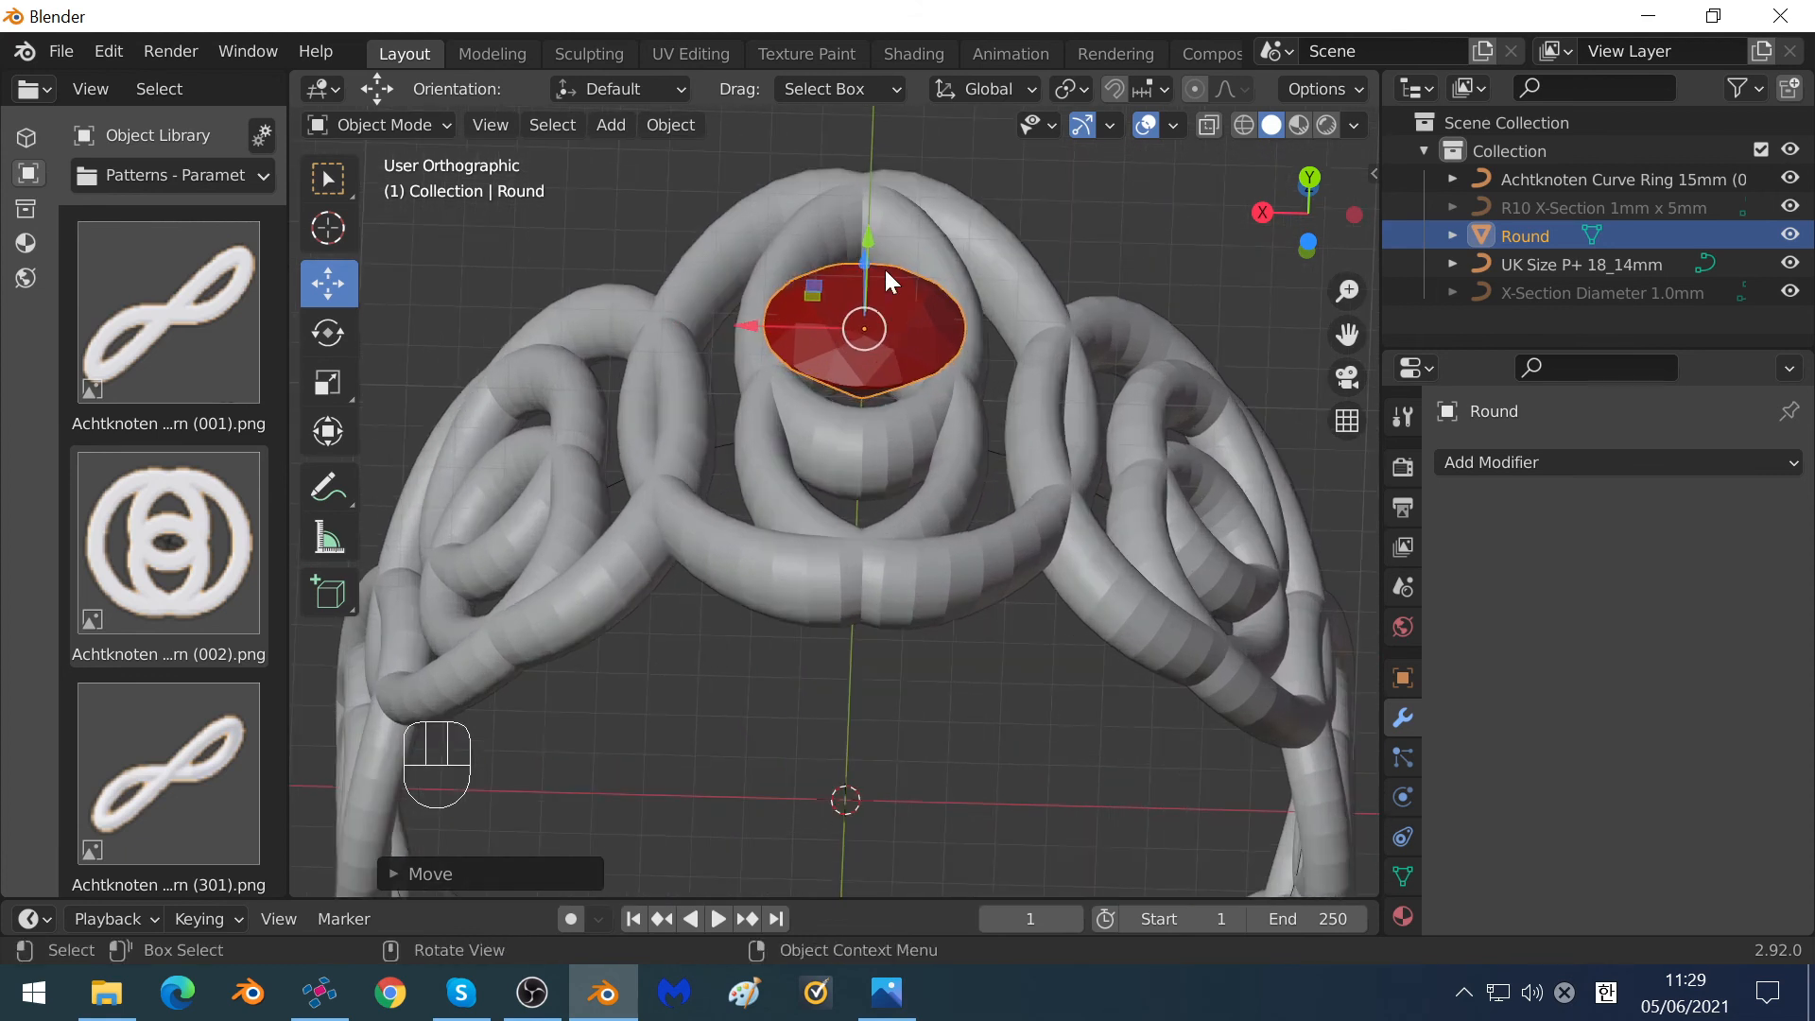
left_click_drag(870, 237, 869, 257)
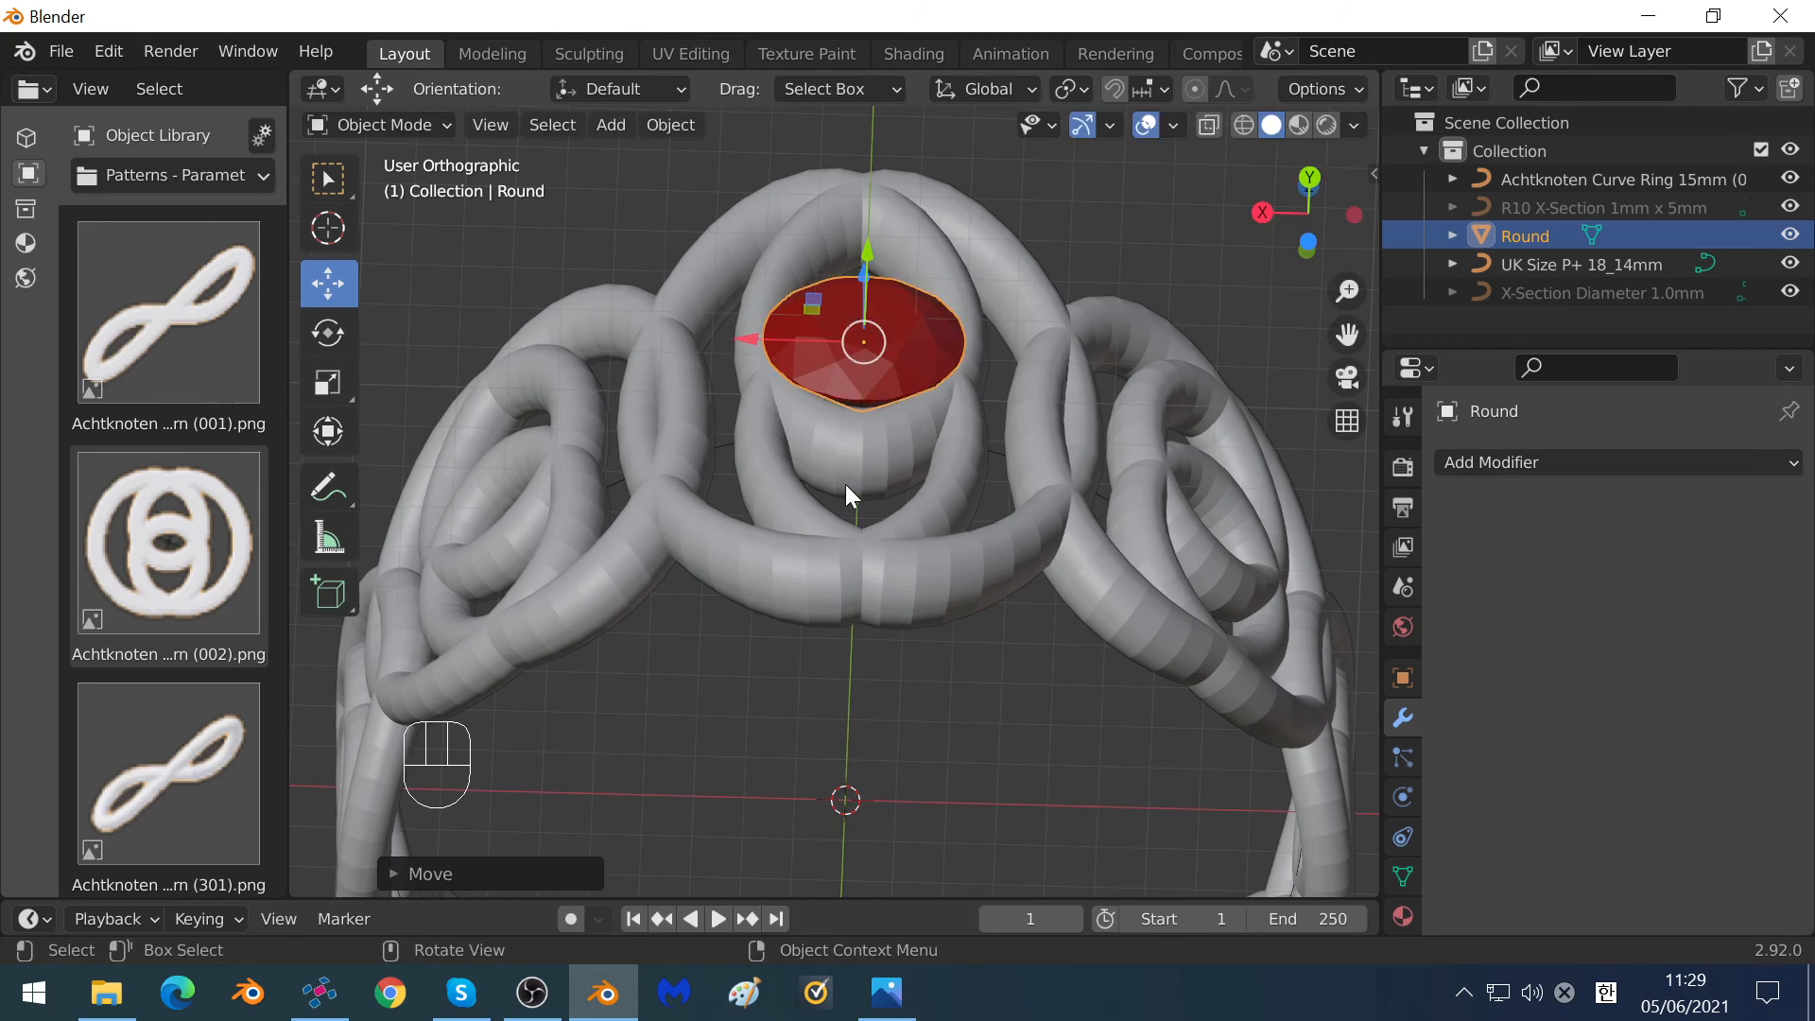
Fine-tune the ruby's height very slightly along the Y axis, check its seat in the front knot, and leave it selected.
middle_click_drag(849, 479, 874, 197)
left_click_drag(878, 180, 879, 177)
left_click(899, 371)
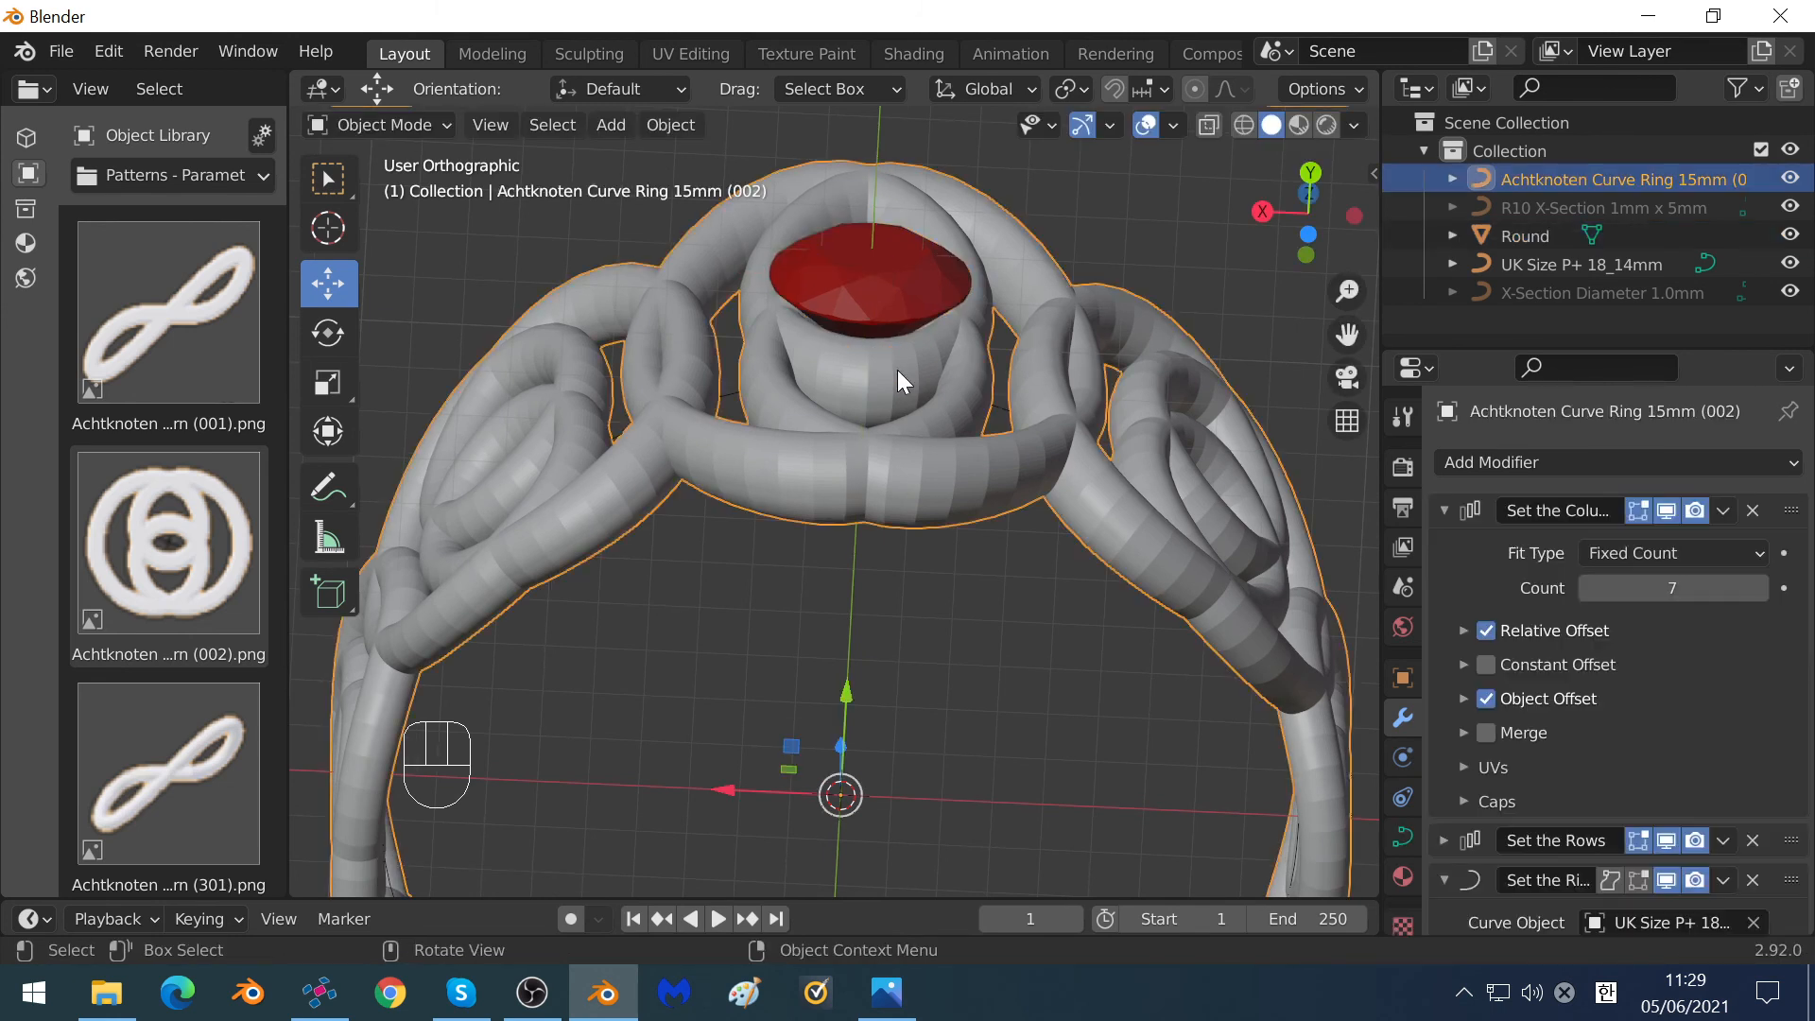
left_click(888, 293)
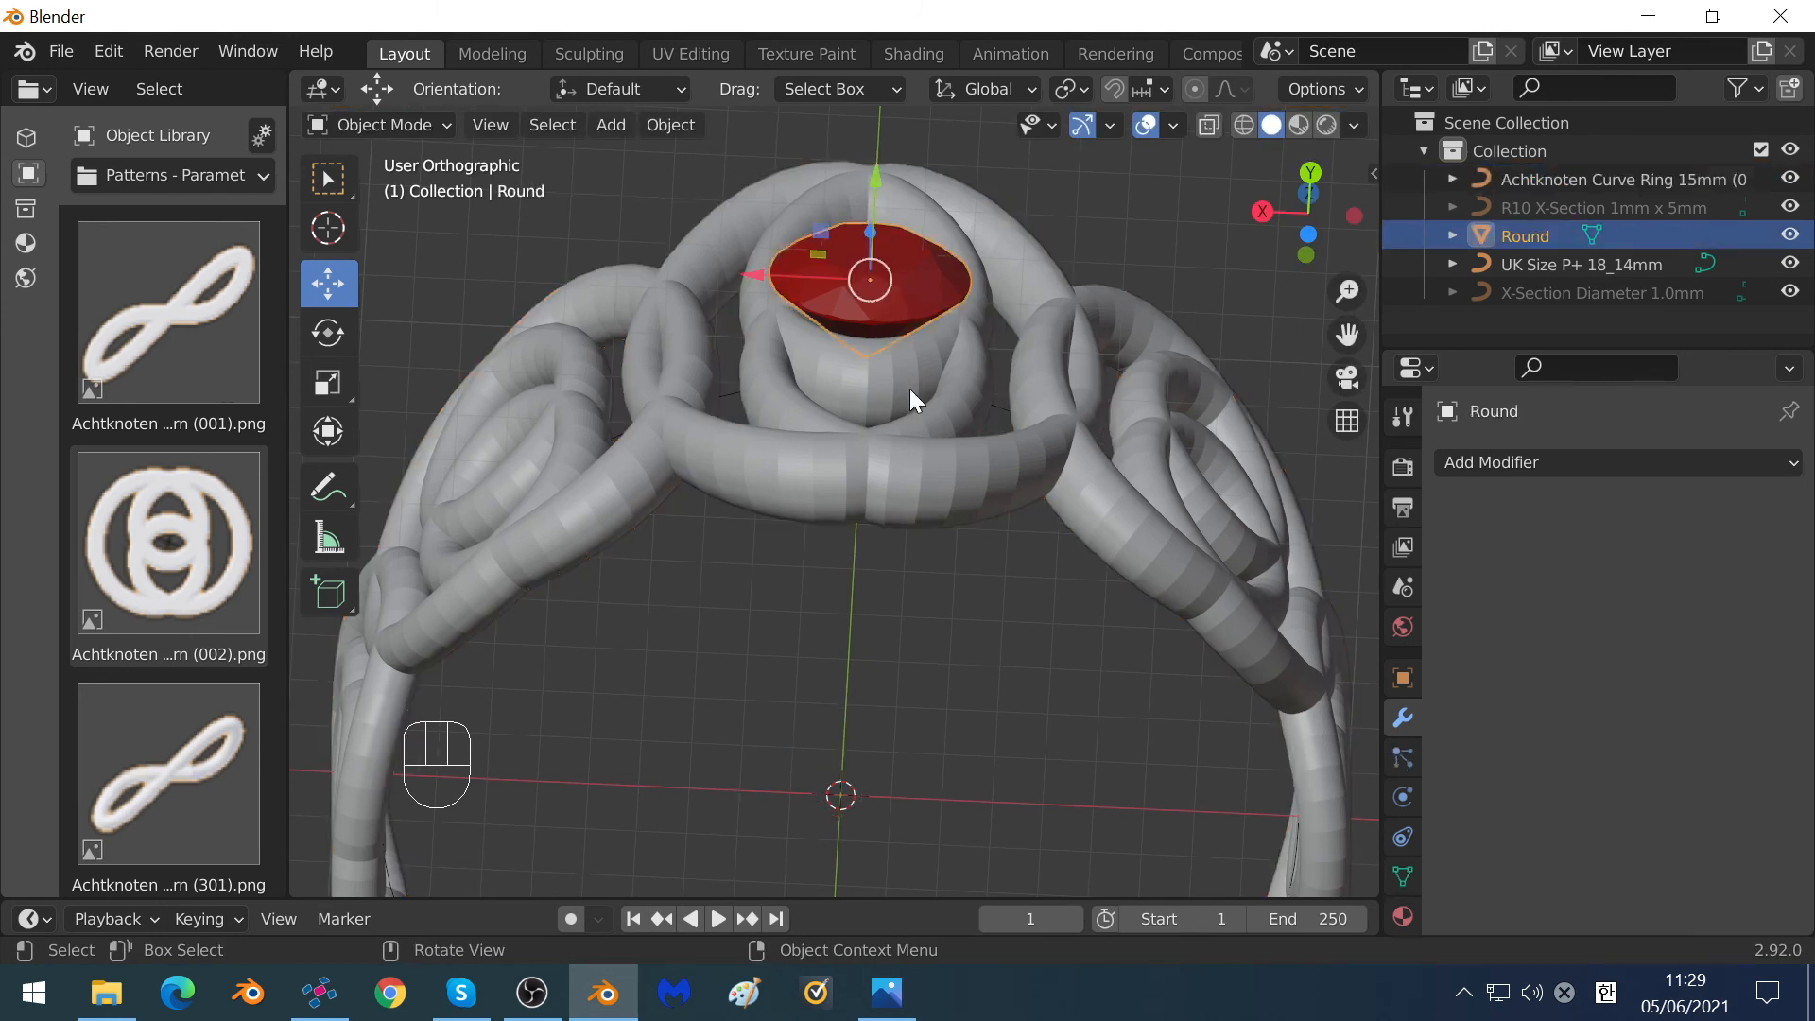
scroll(913, 397, "down", 3)
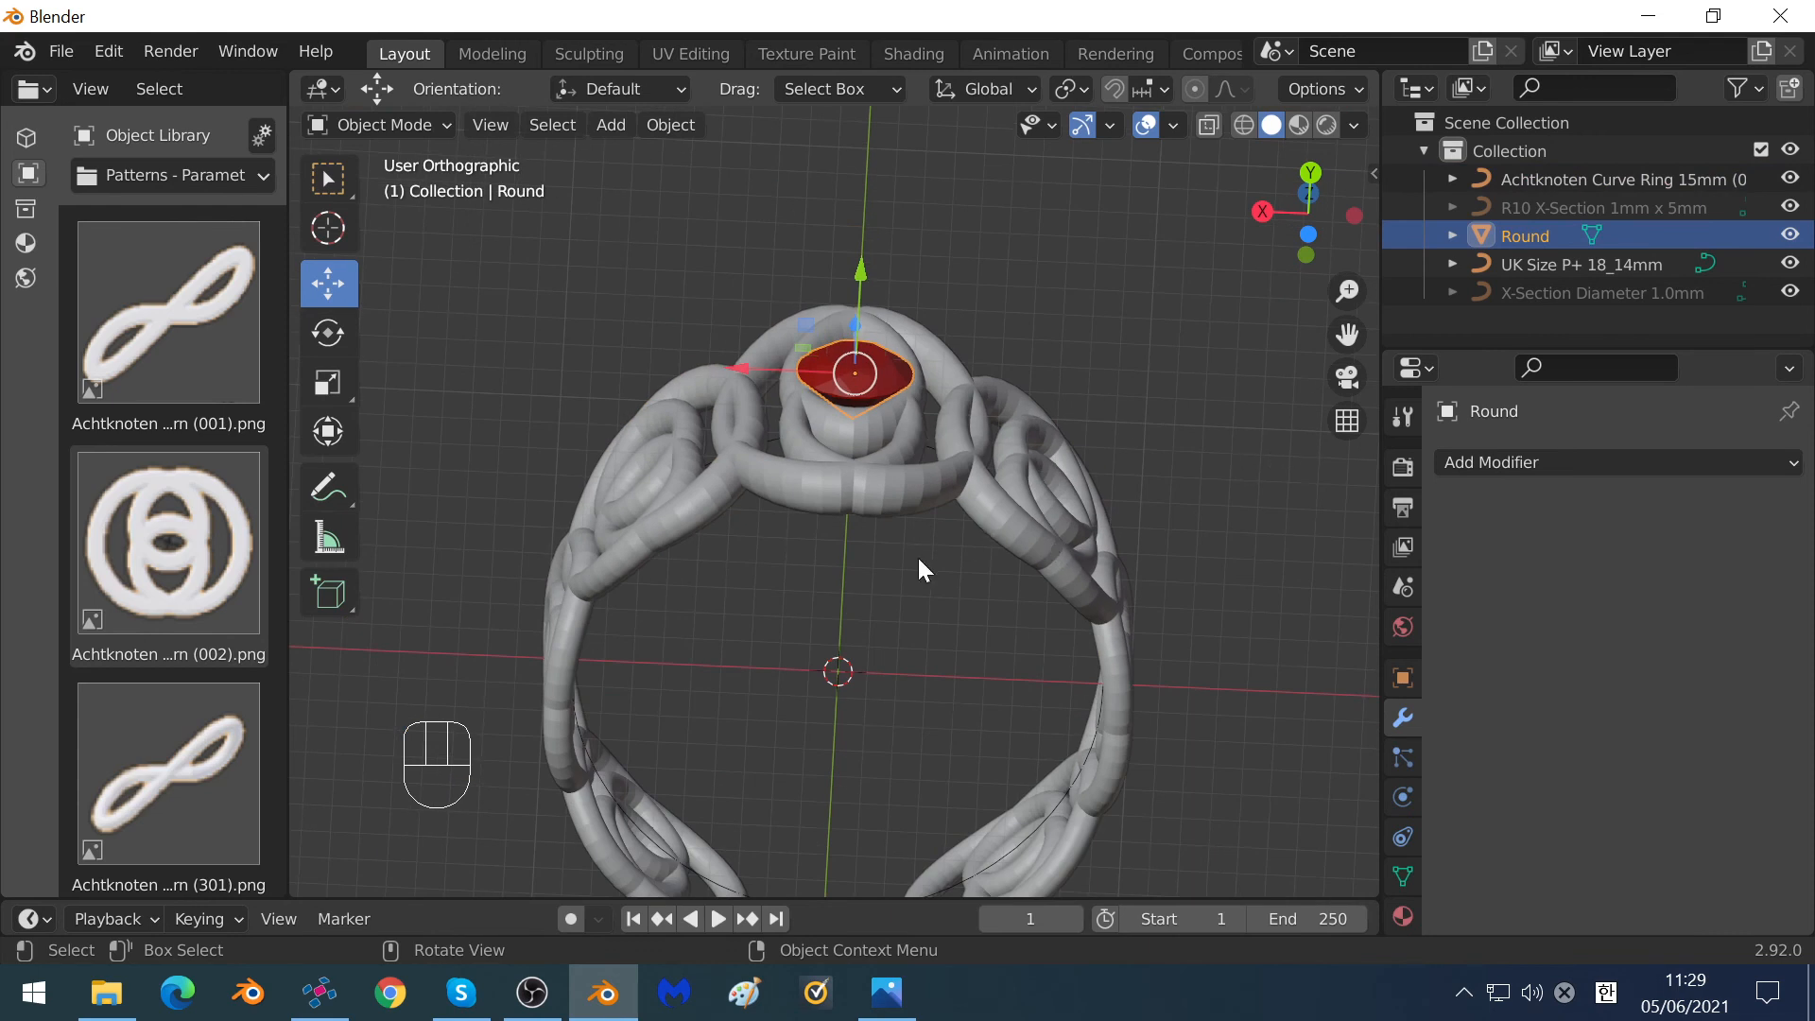
Add two prongs to the ruby with JewelCraft's Make Prongs and open the operation's settings.
key("n")
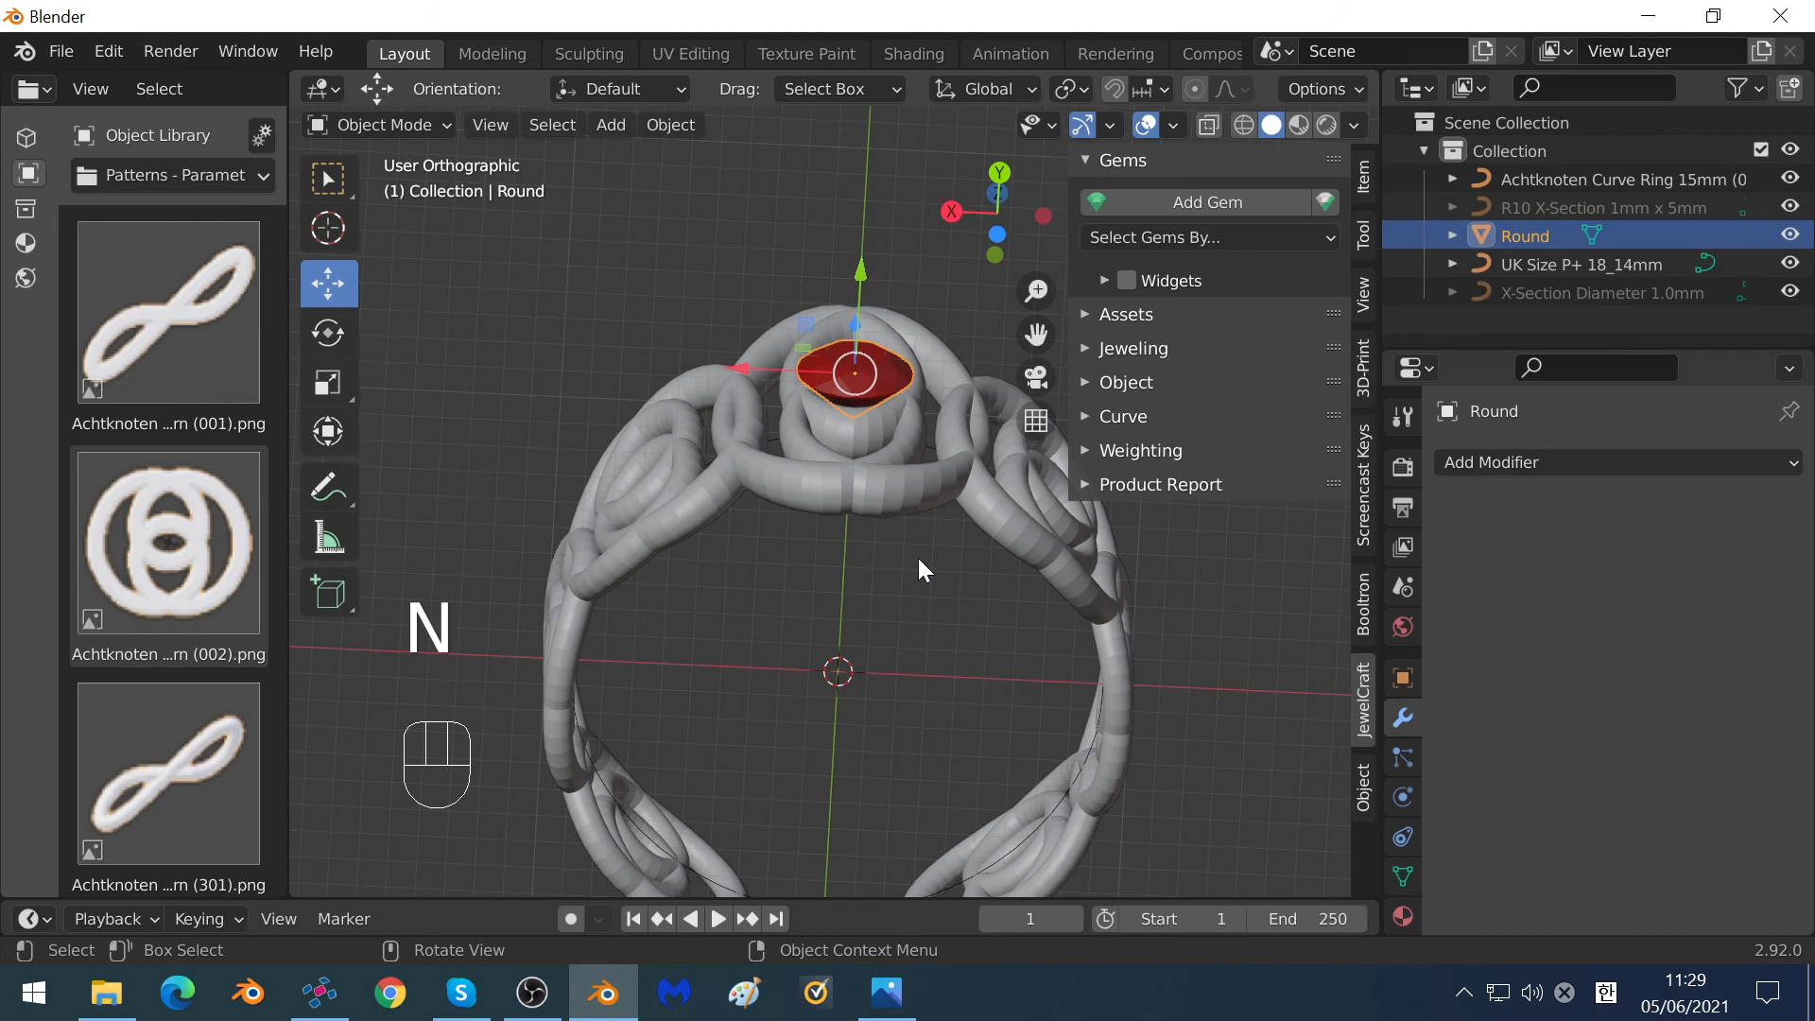
left_click(1089, 349)
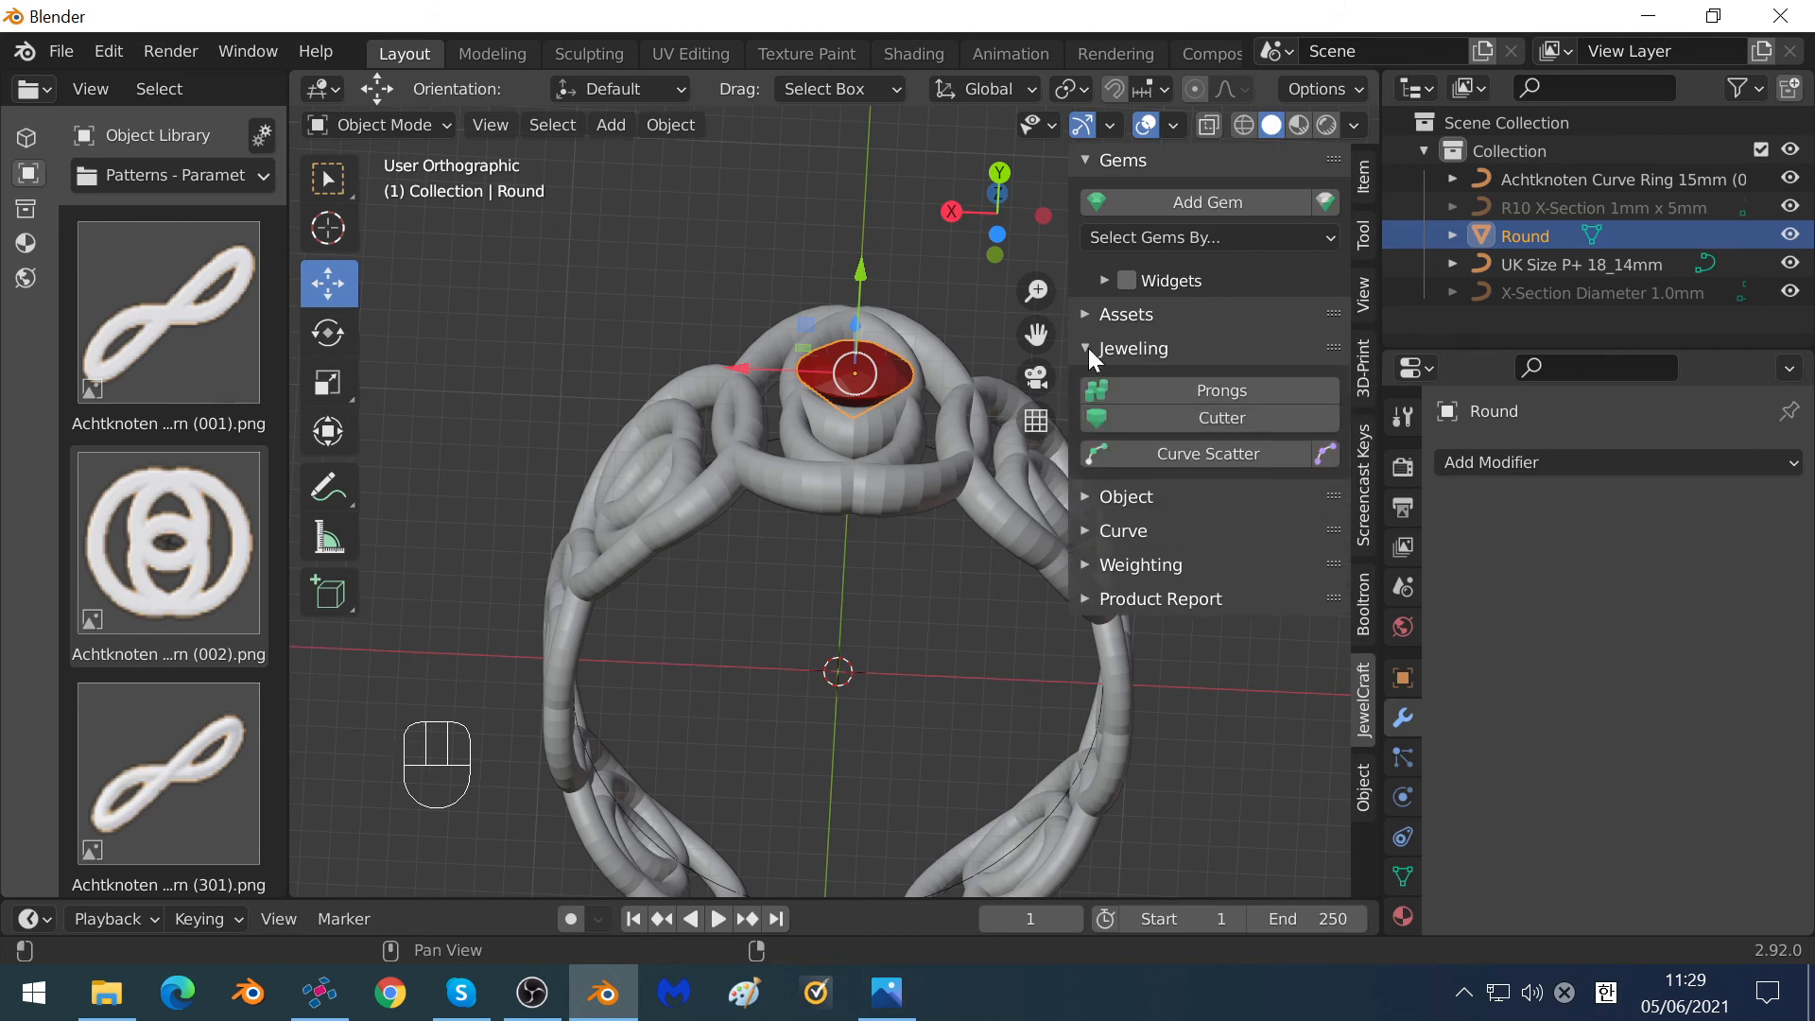
left_click(1239, 389)
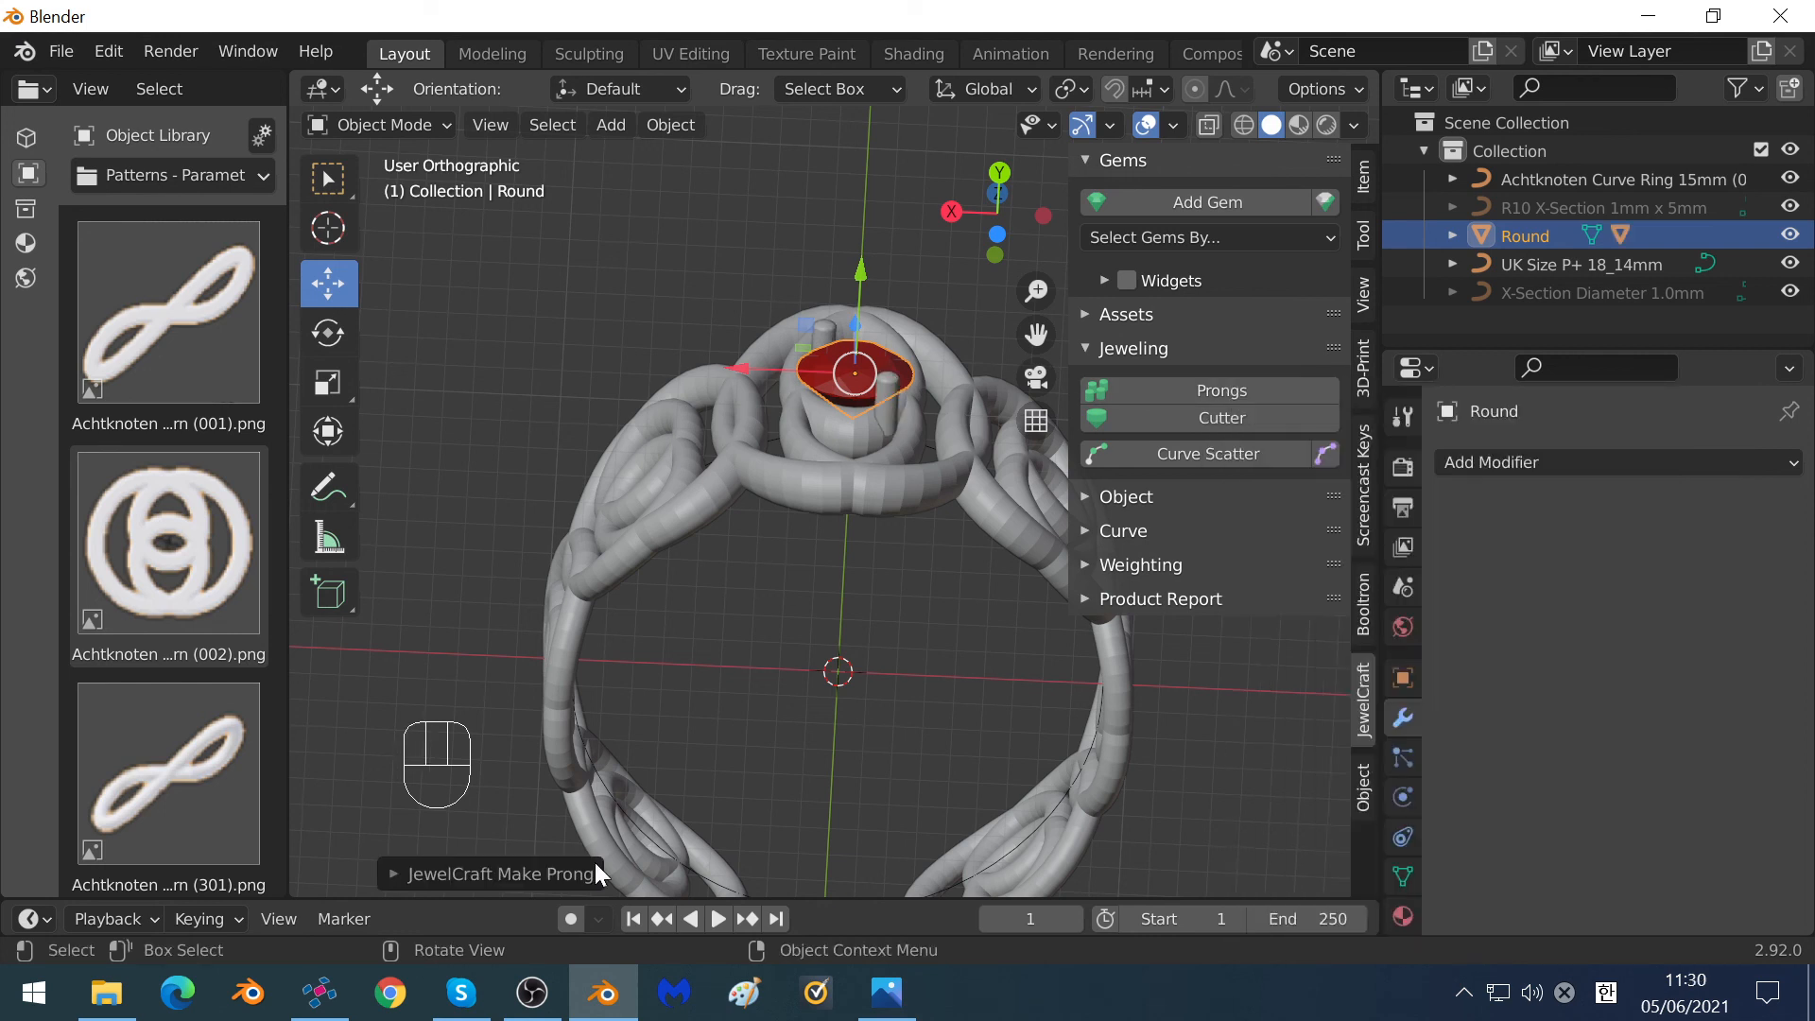
left_click(418, 875)
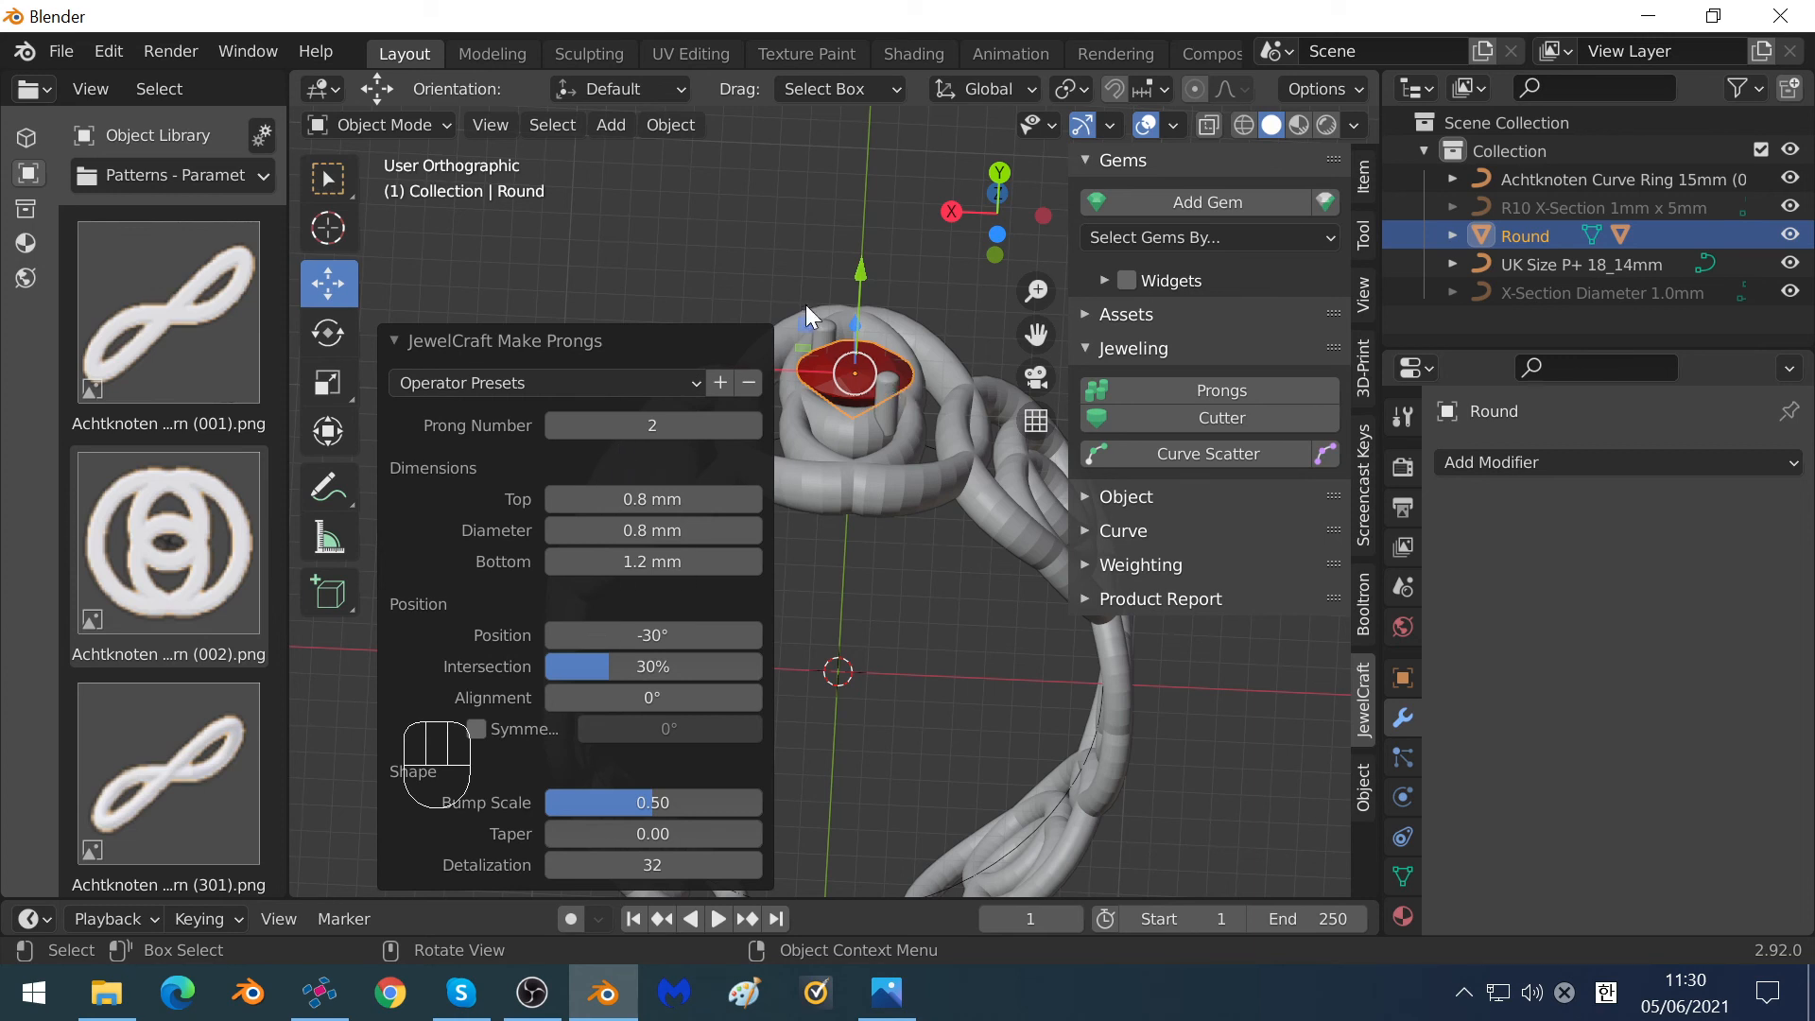
From the back view, set the prongs' position to 0° so they align vertically with the front knot.
left_click(998, 176)
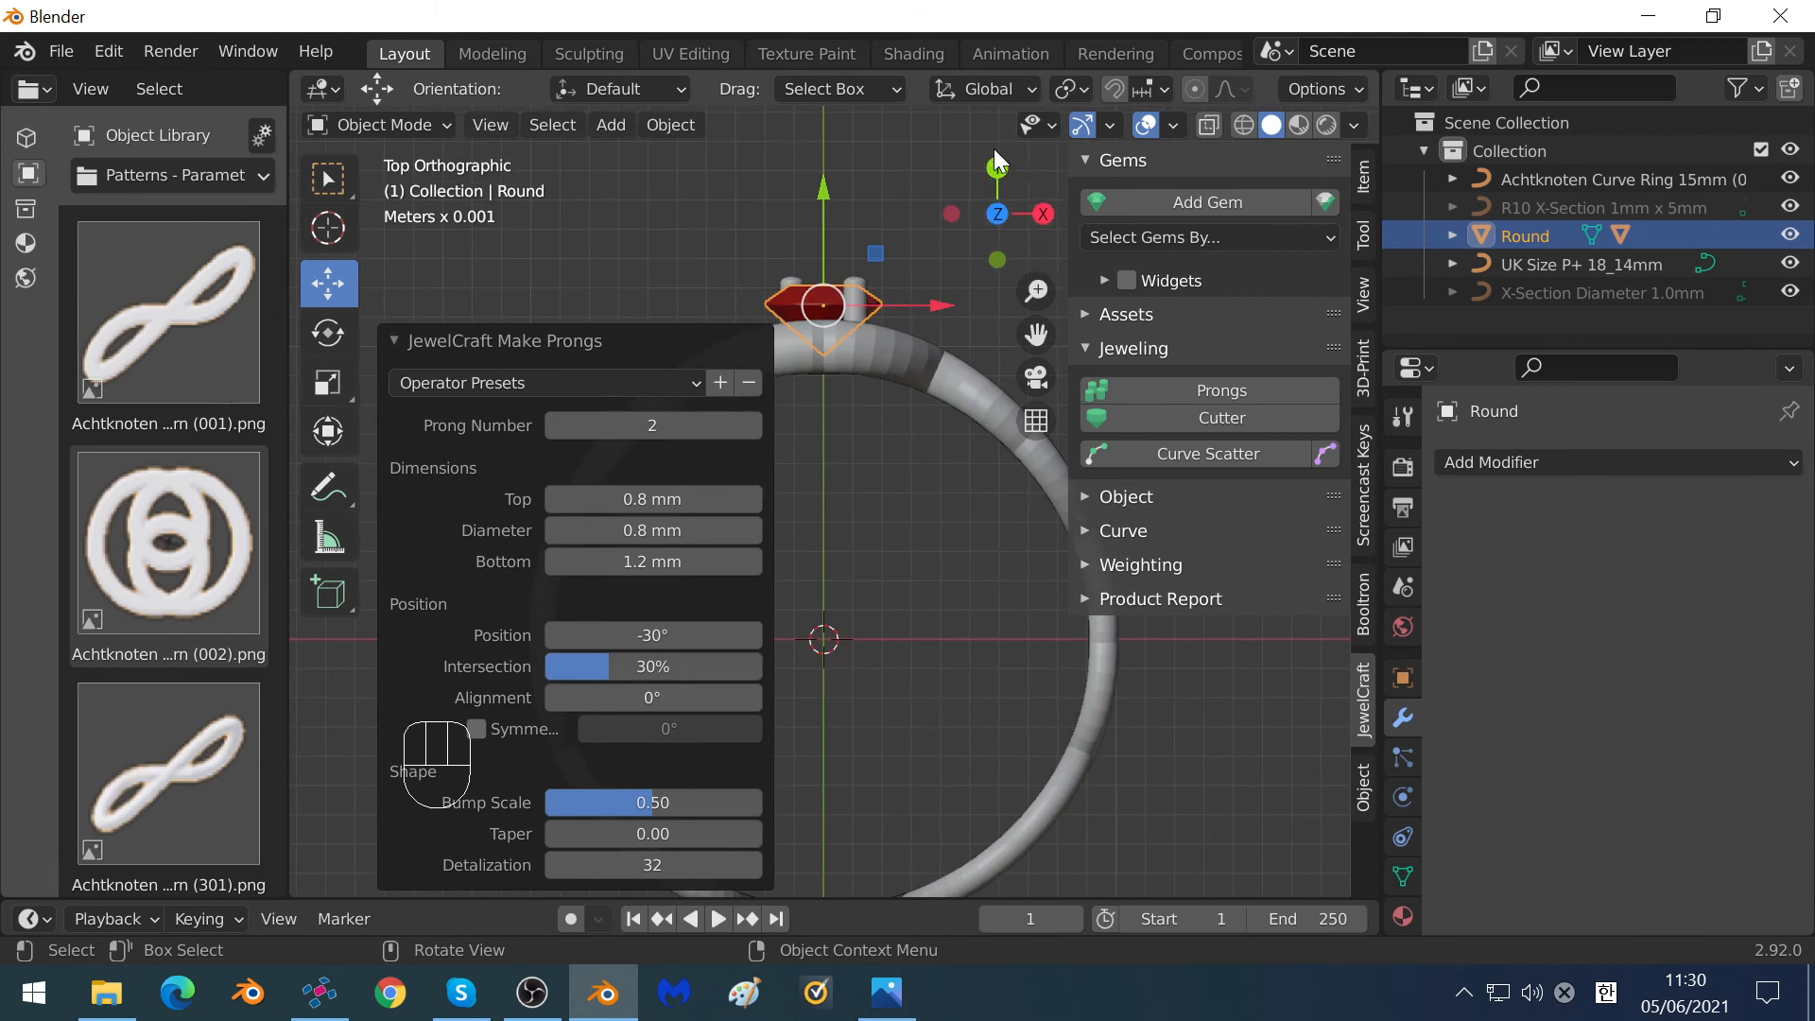
left_click(996, 166)
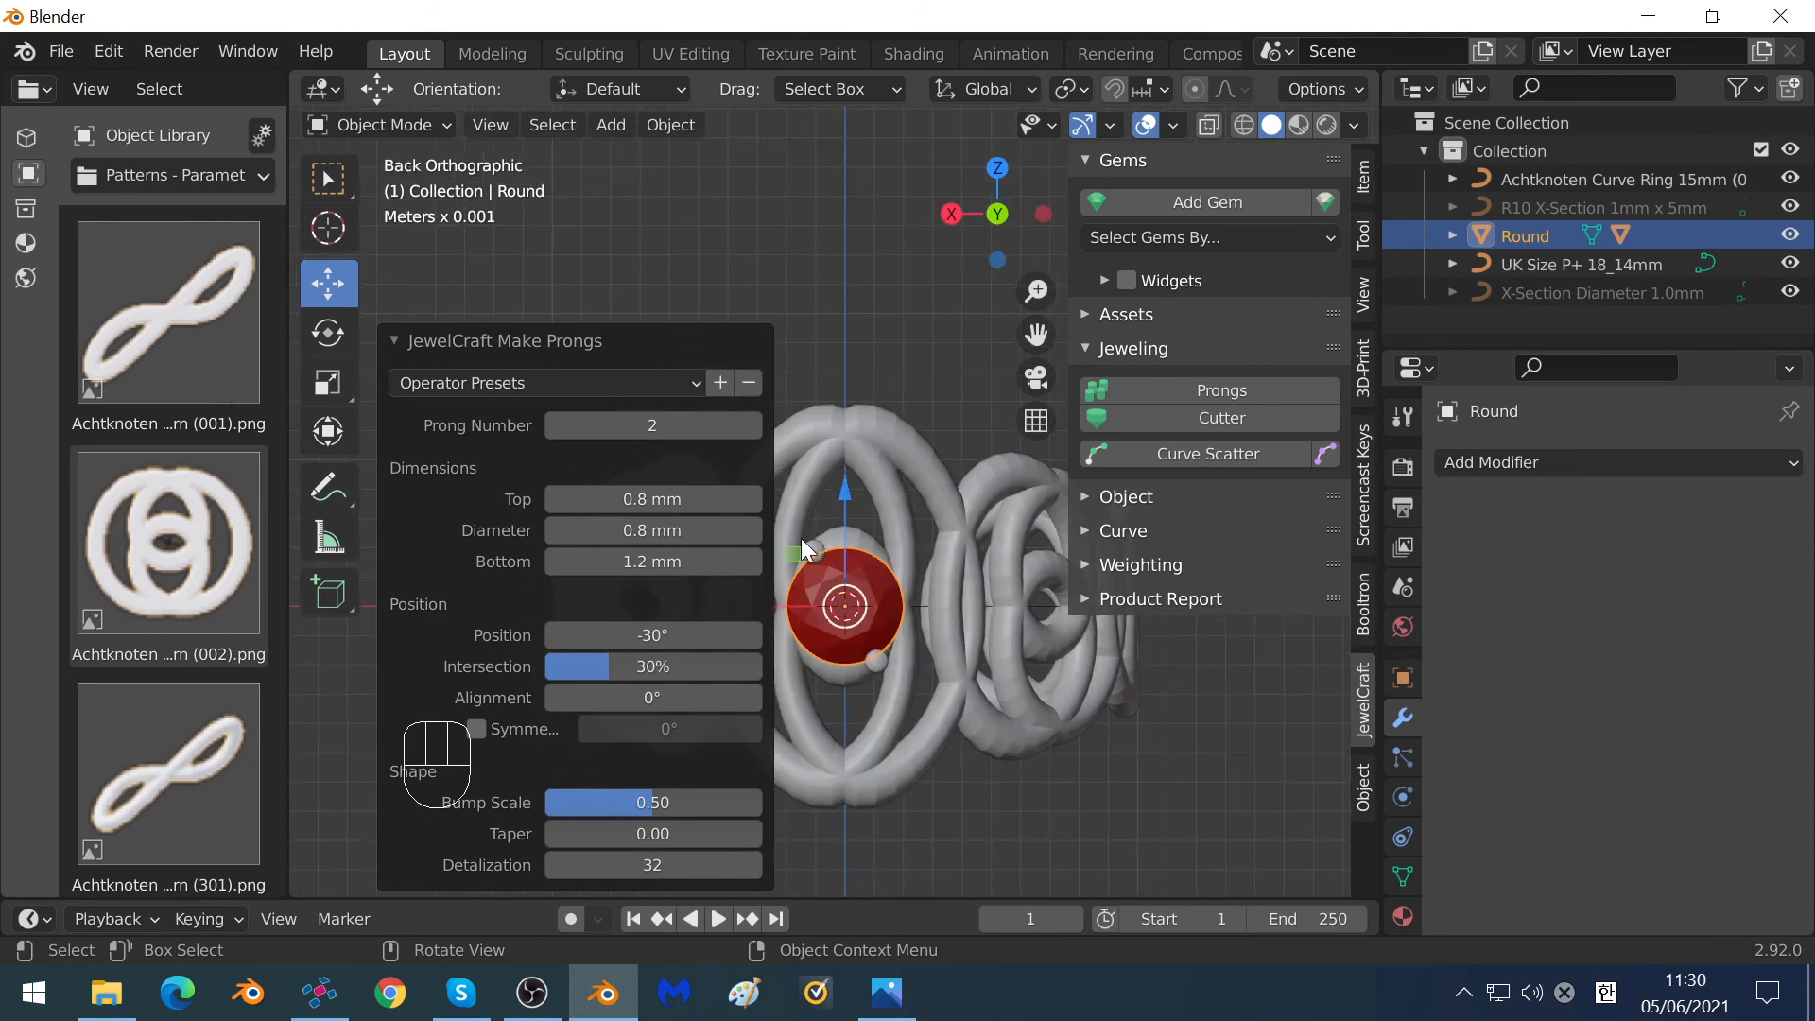
left_click(677, 640)
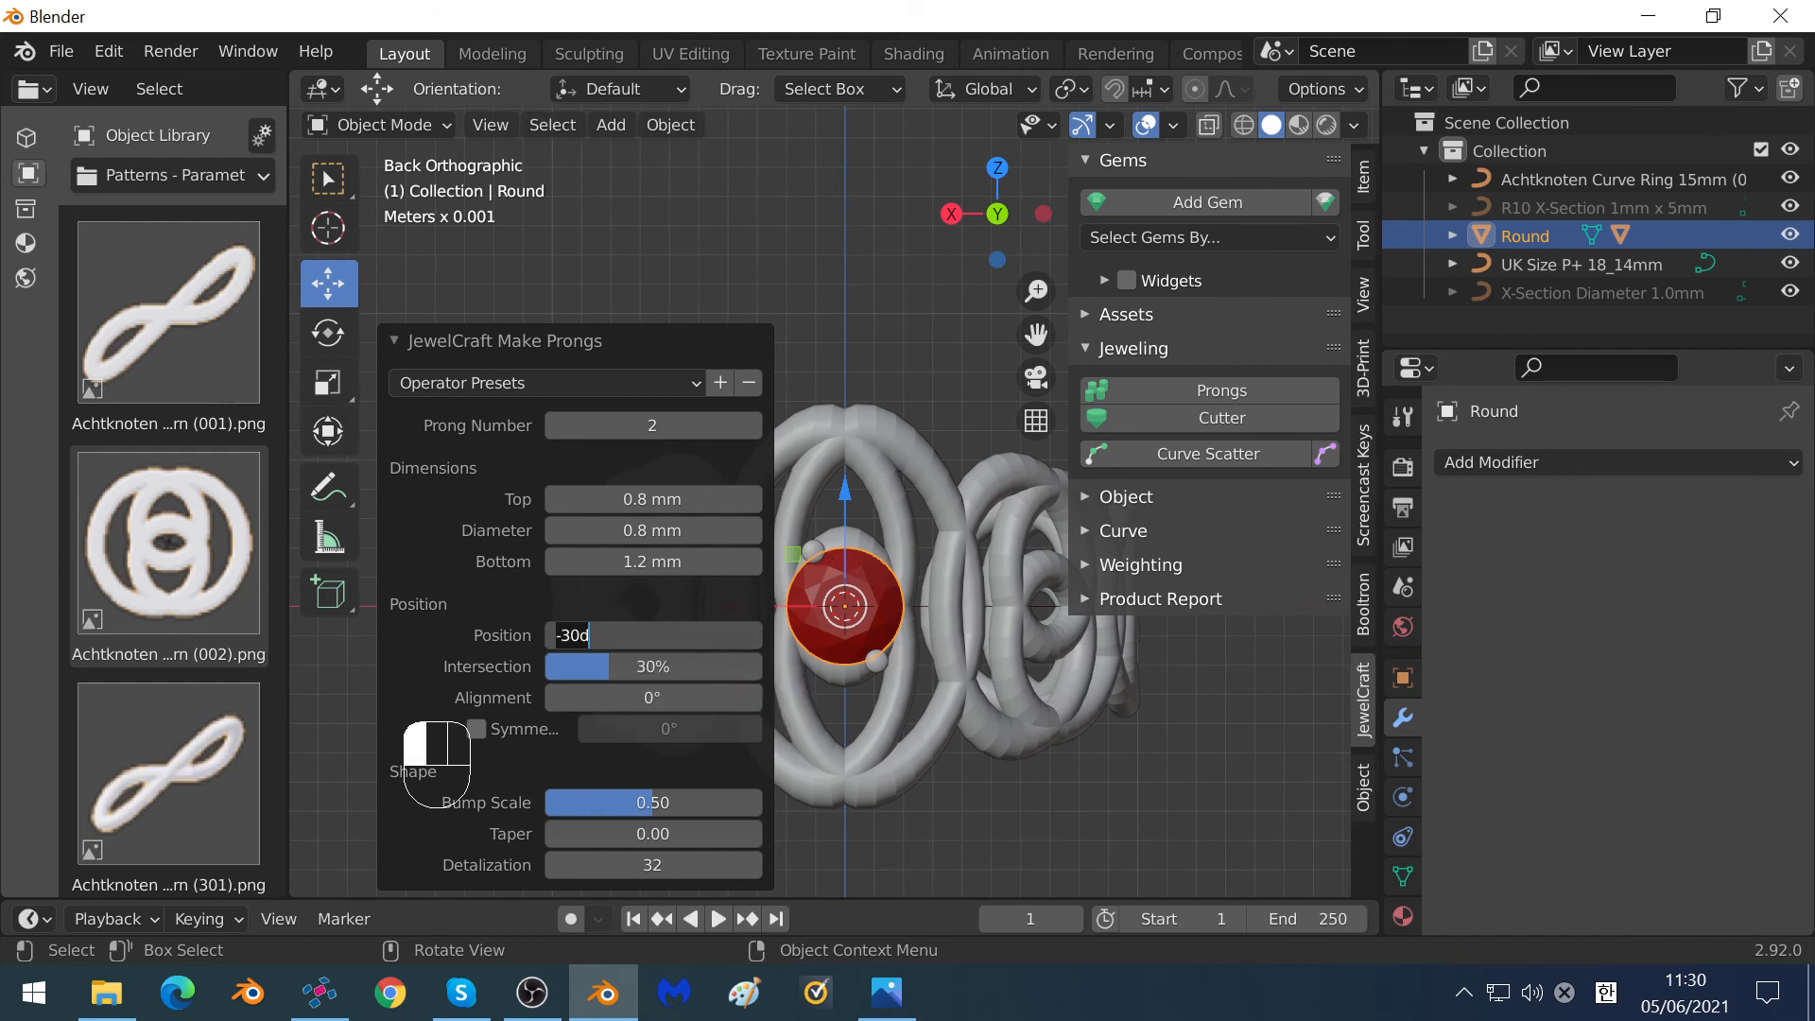
type("0")
key("Return")
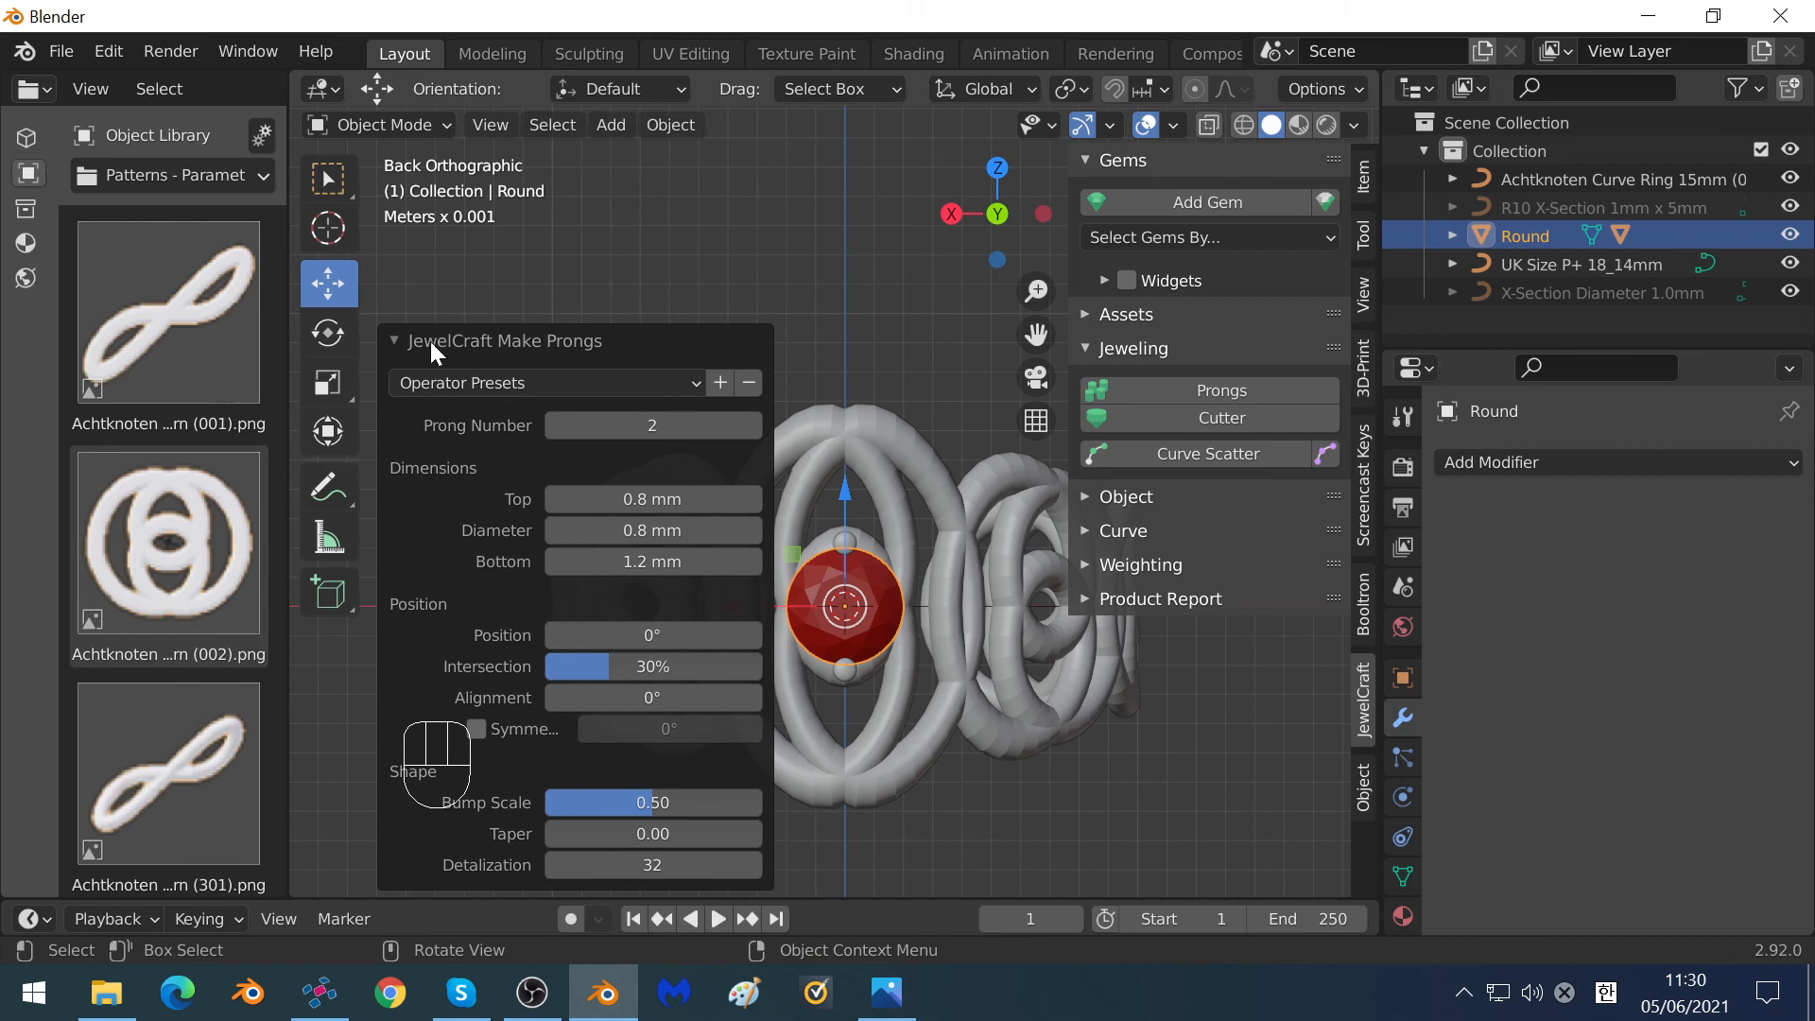
left_click(391, 338)
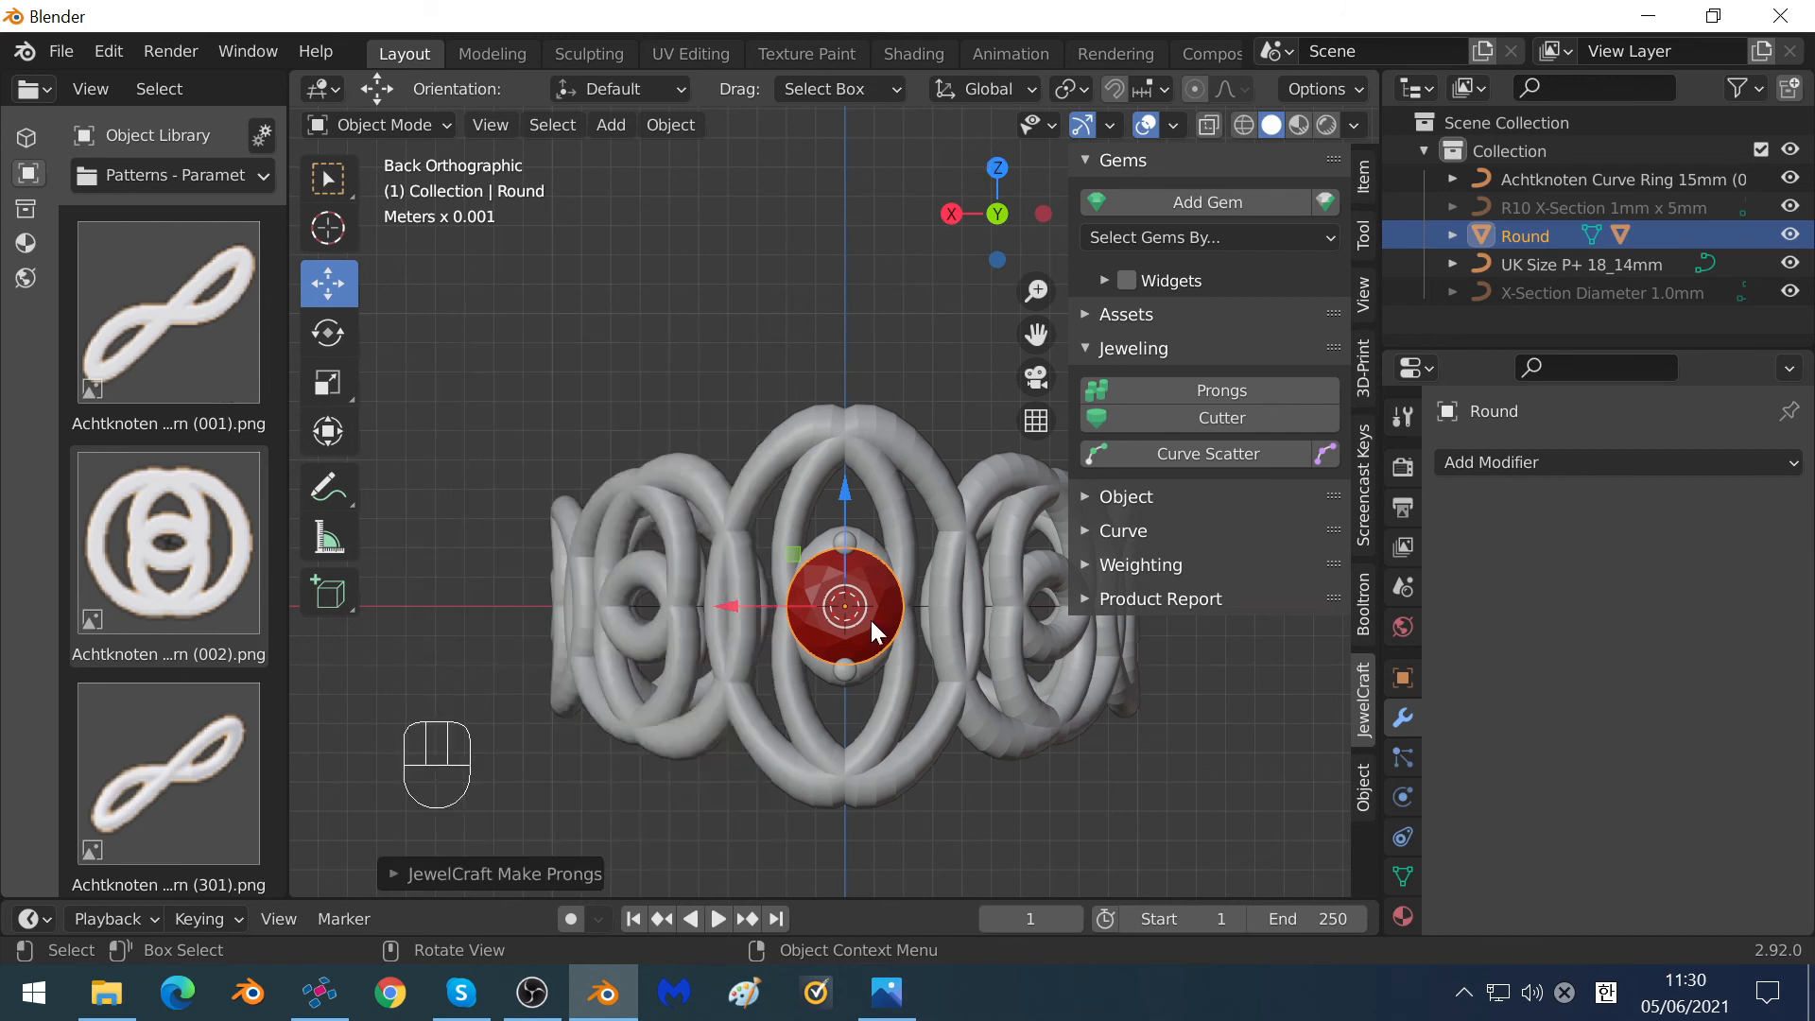
Inspect the prongs around the stone and add a cutter for the ruby with JewelCraft's Make Cutter.
middle_click_drag(852, 670, 847, 434)
scroll(892, 310, "up", 3)
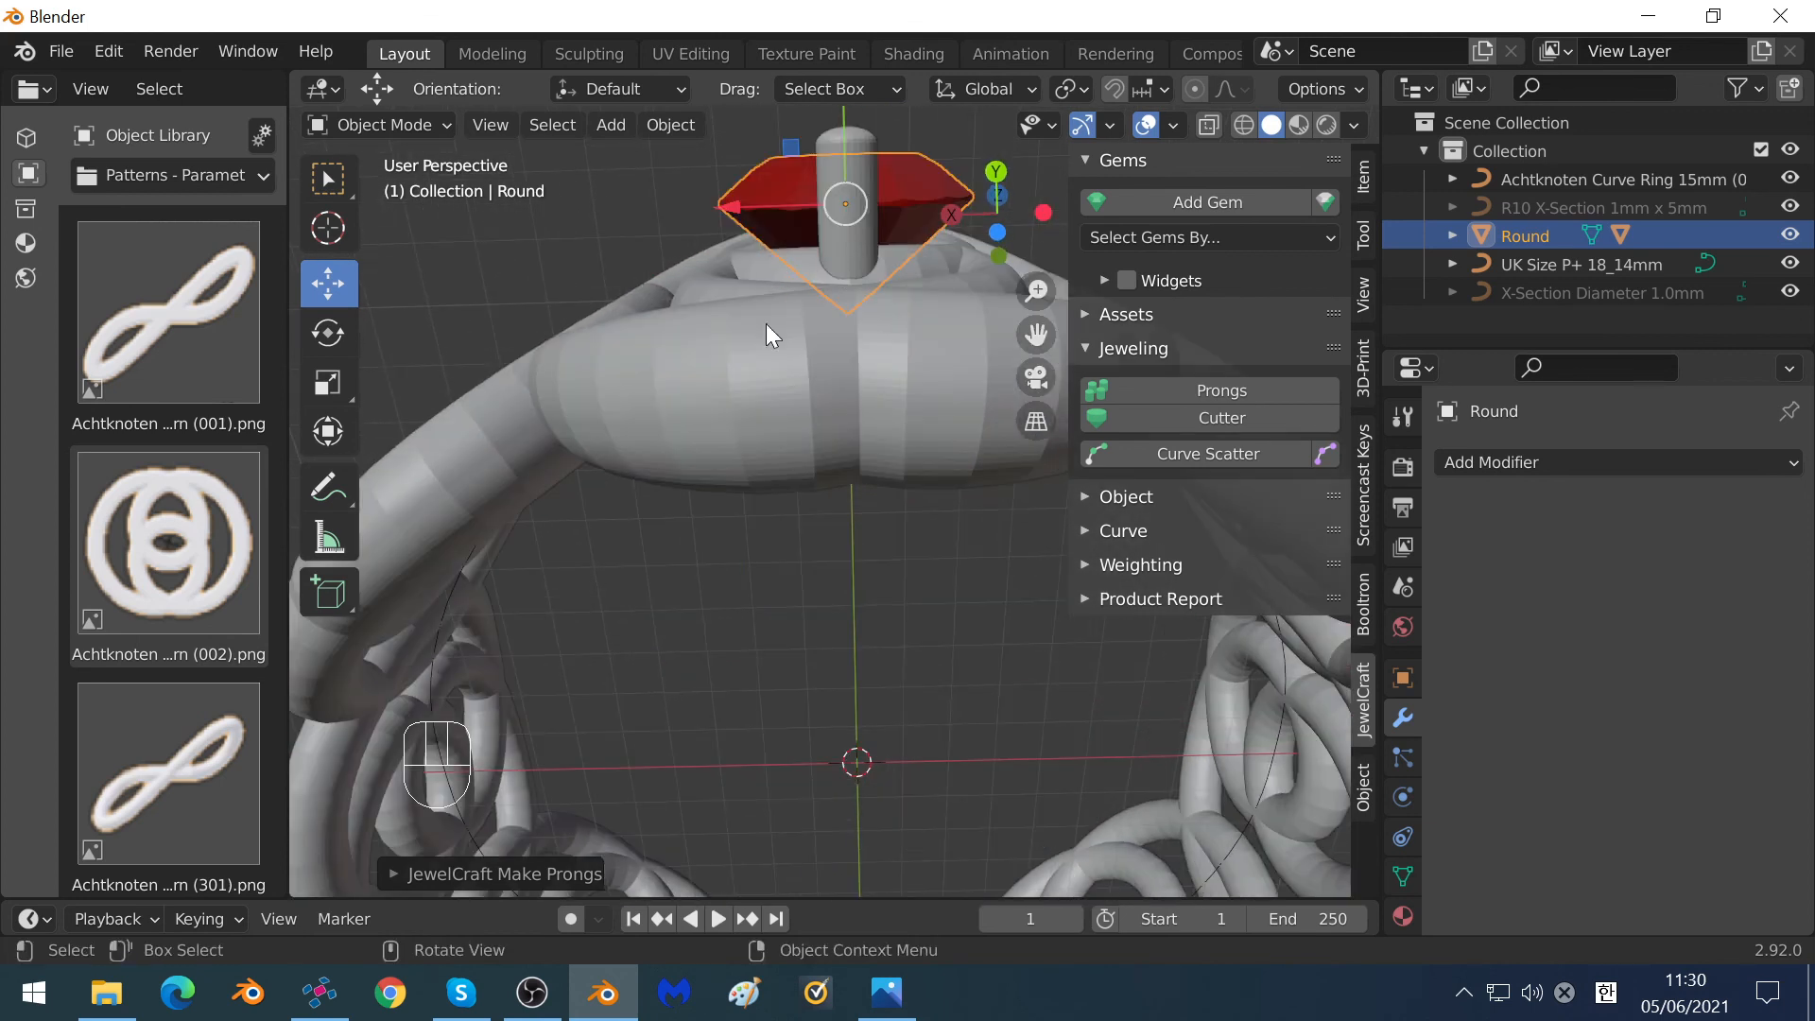
scroll(781, 397, "down", 5)
middle_click_drag(815, 382, 799, 485)
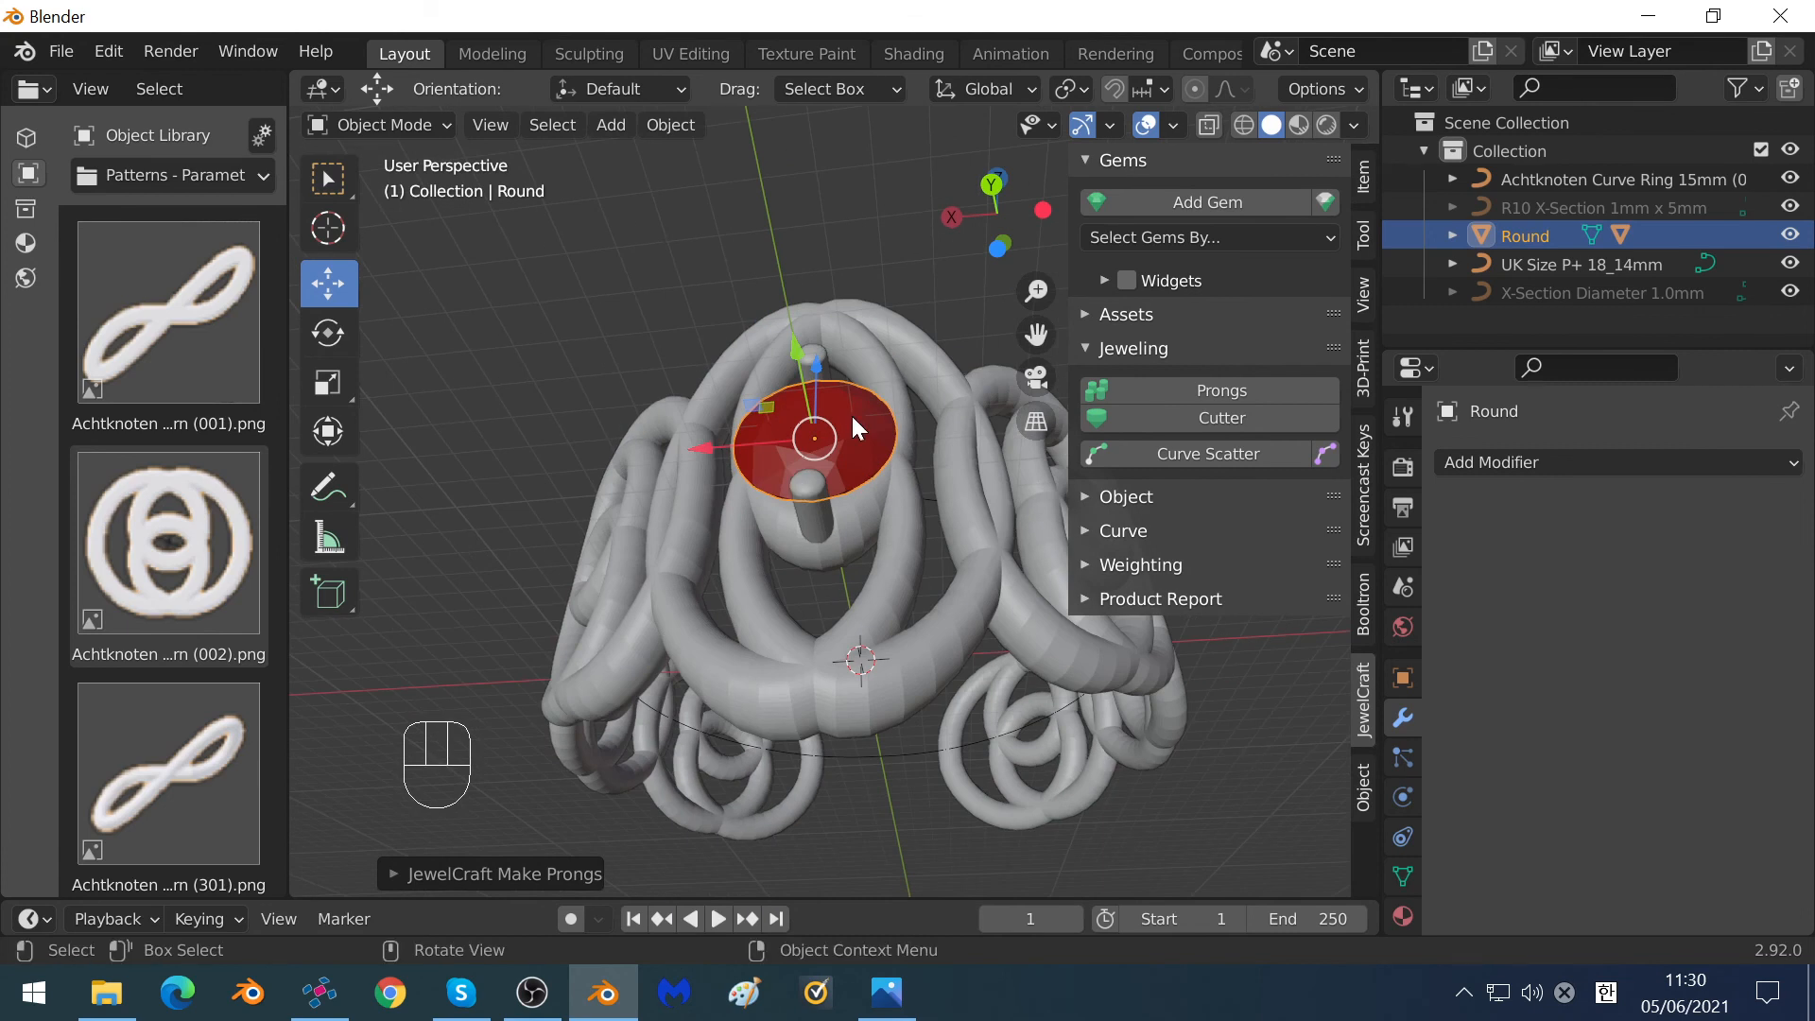
left_click(1210, 418)
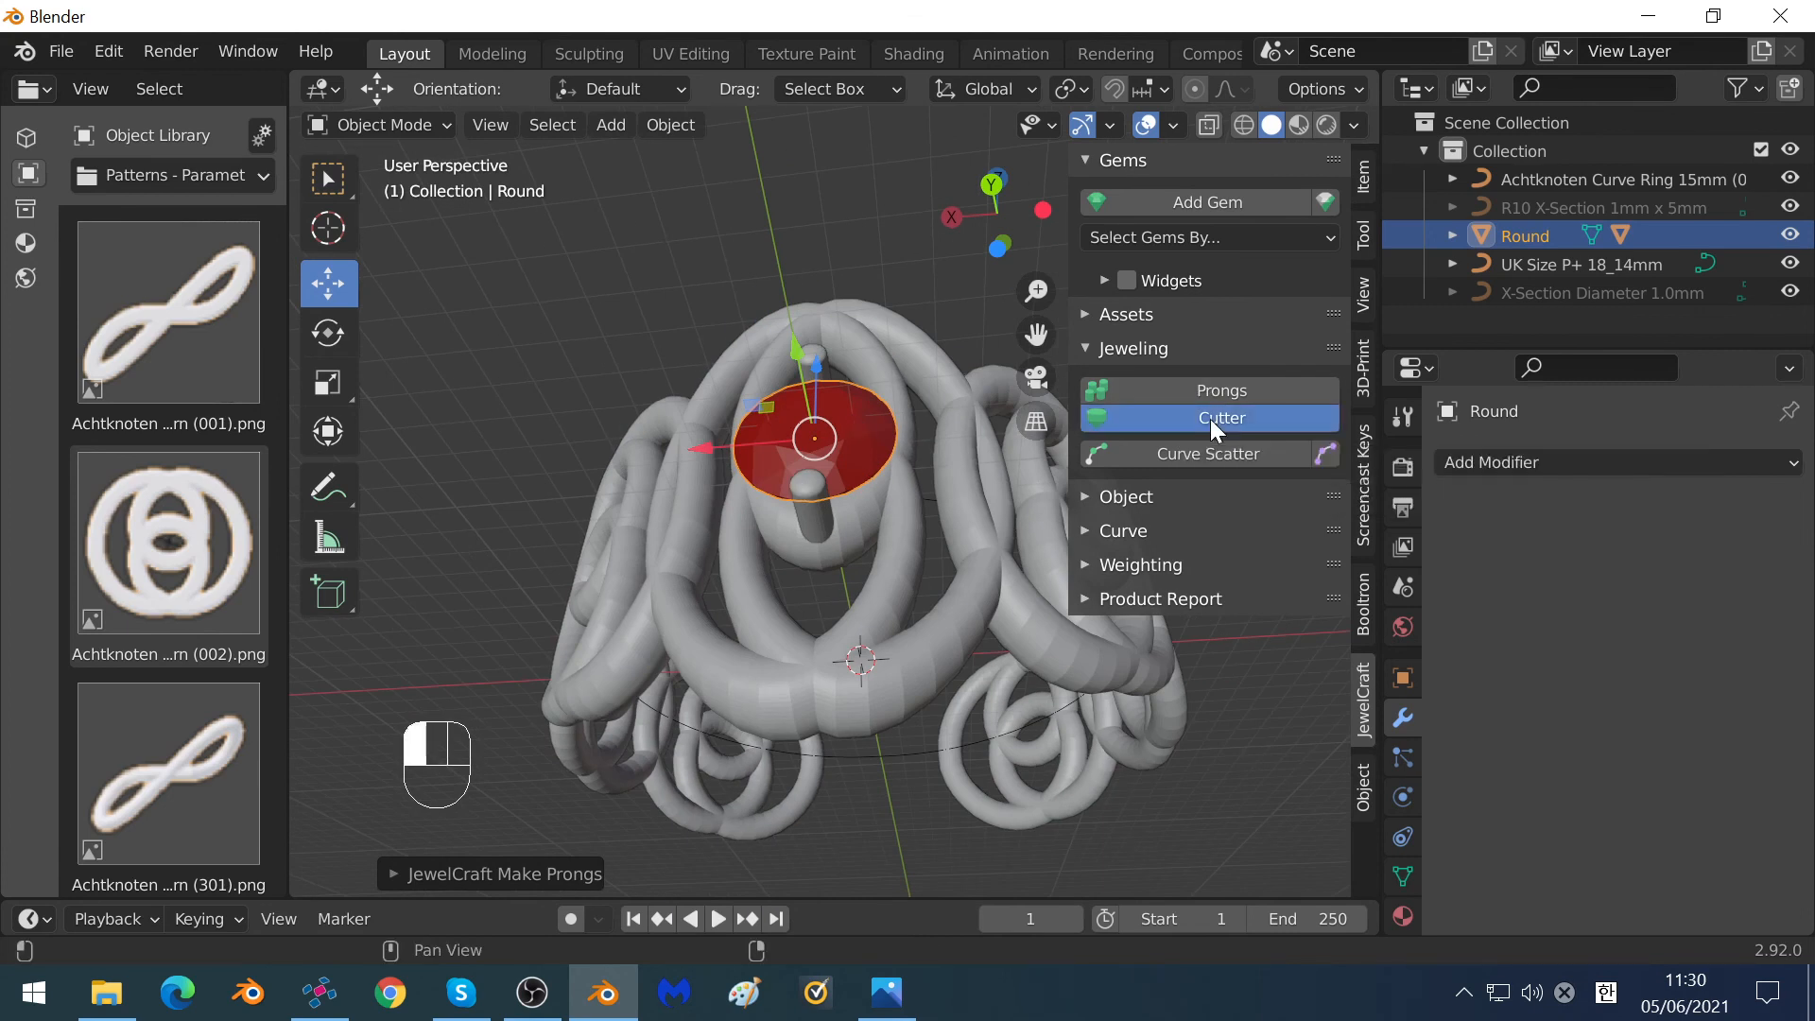
middle_click_drag(679, 607, 672, 540)
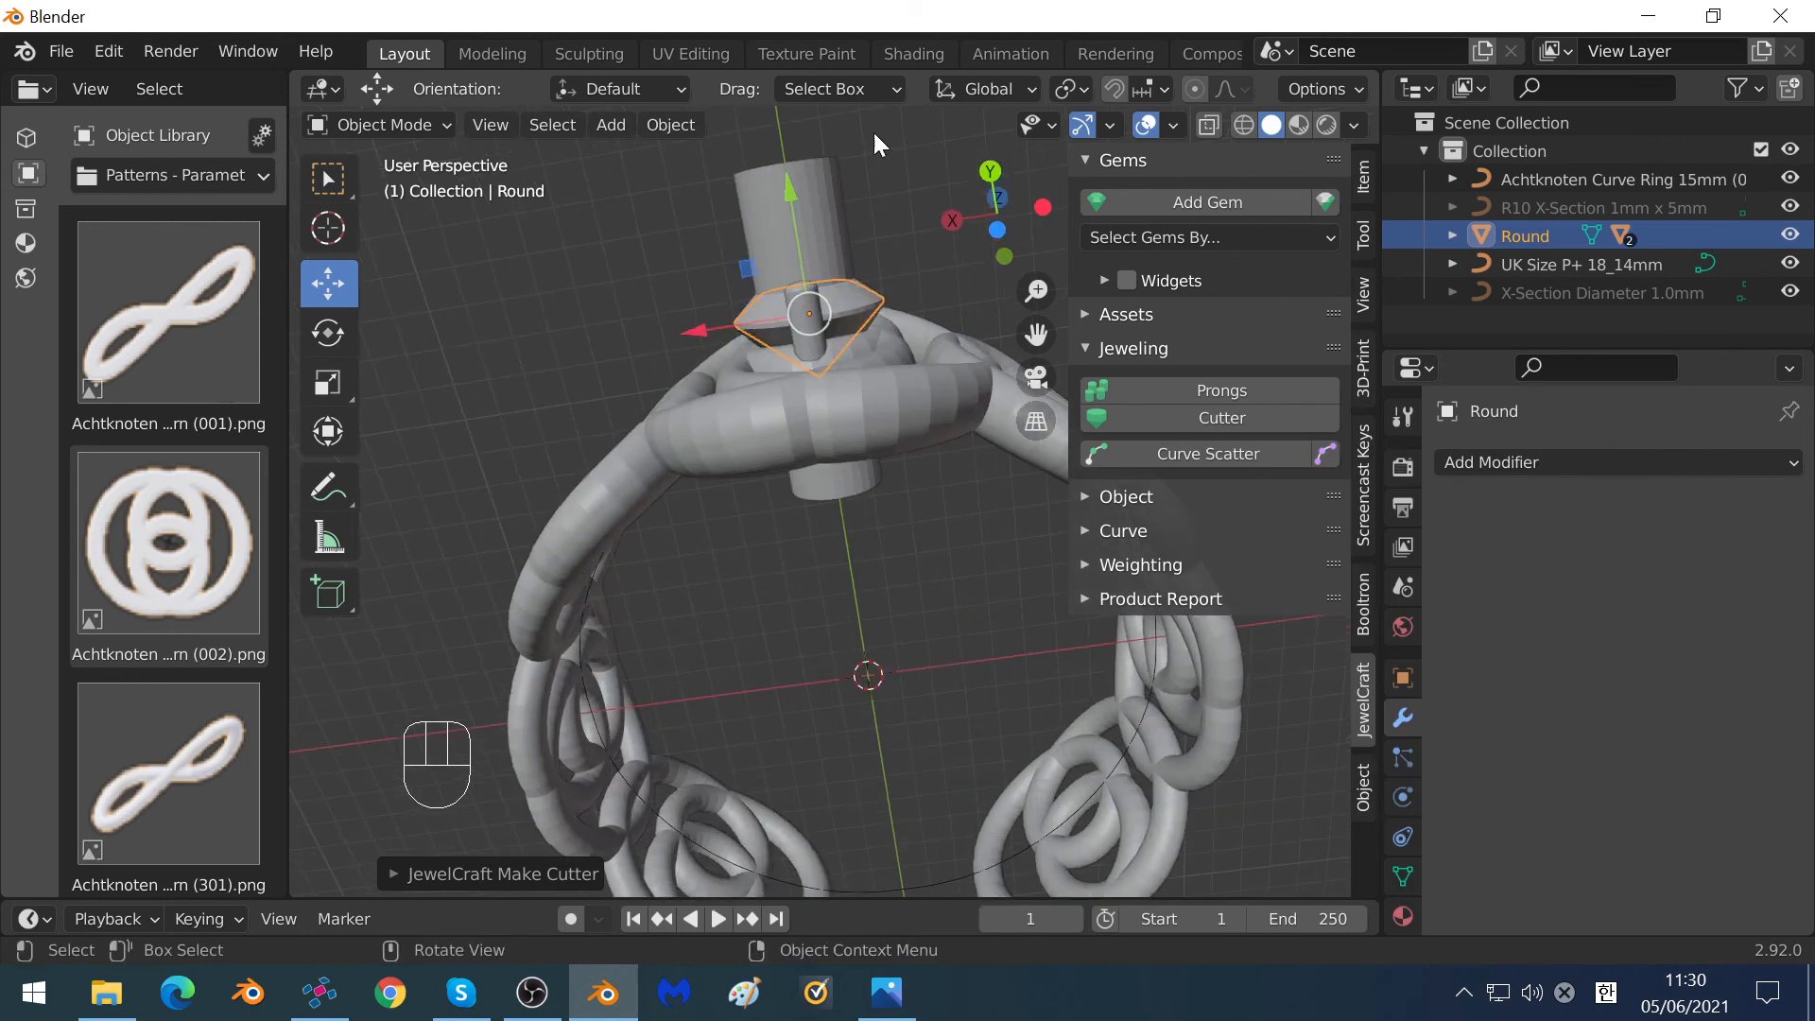
Subtract the cutter from the prongs with Booltron's destructive Difference.
left_click(828, 200)
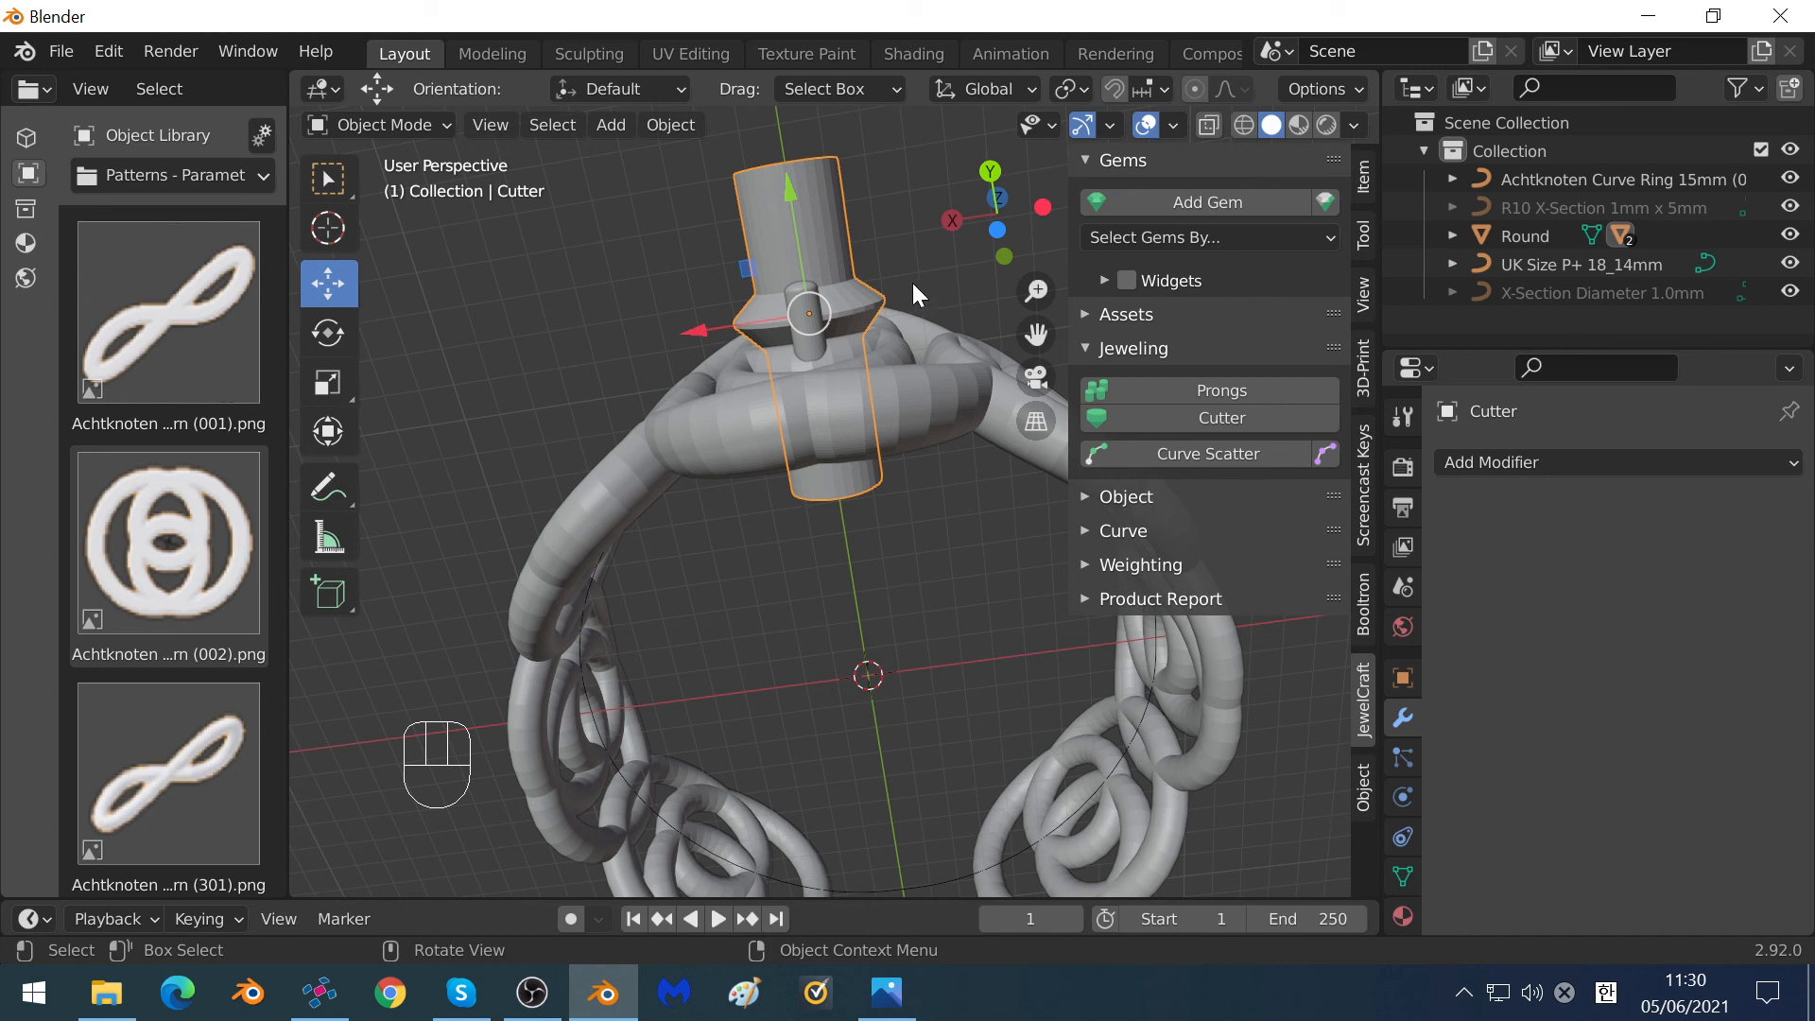
key("shift")
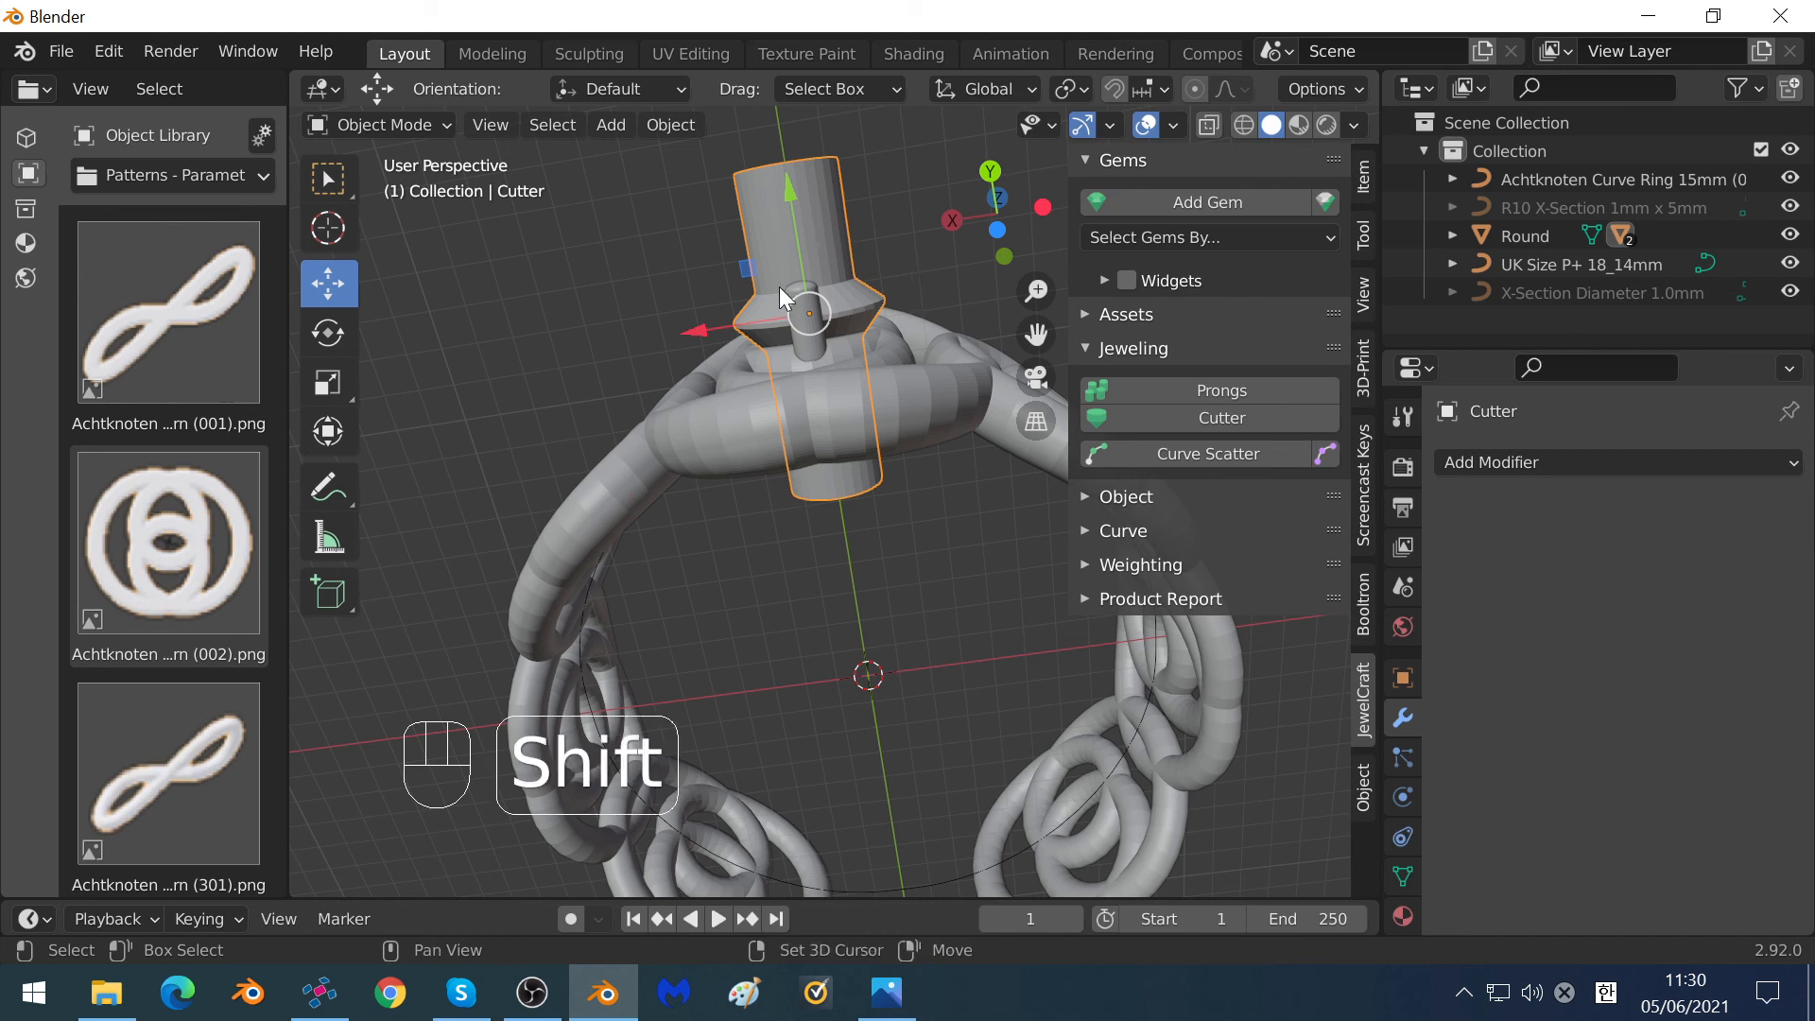
left_click(815, 348, "shift")
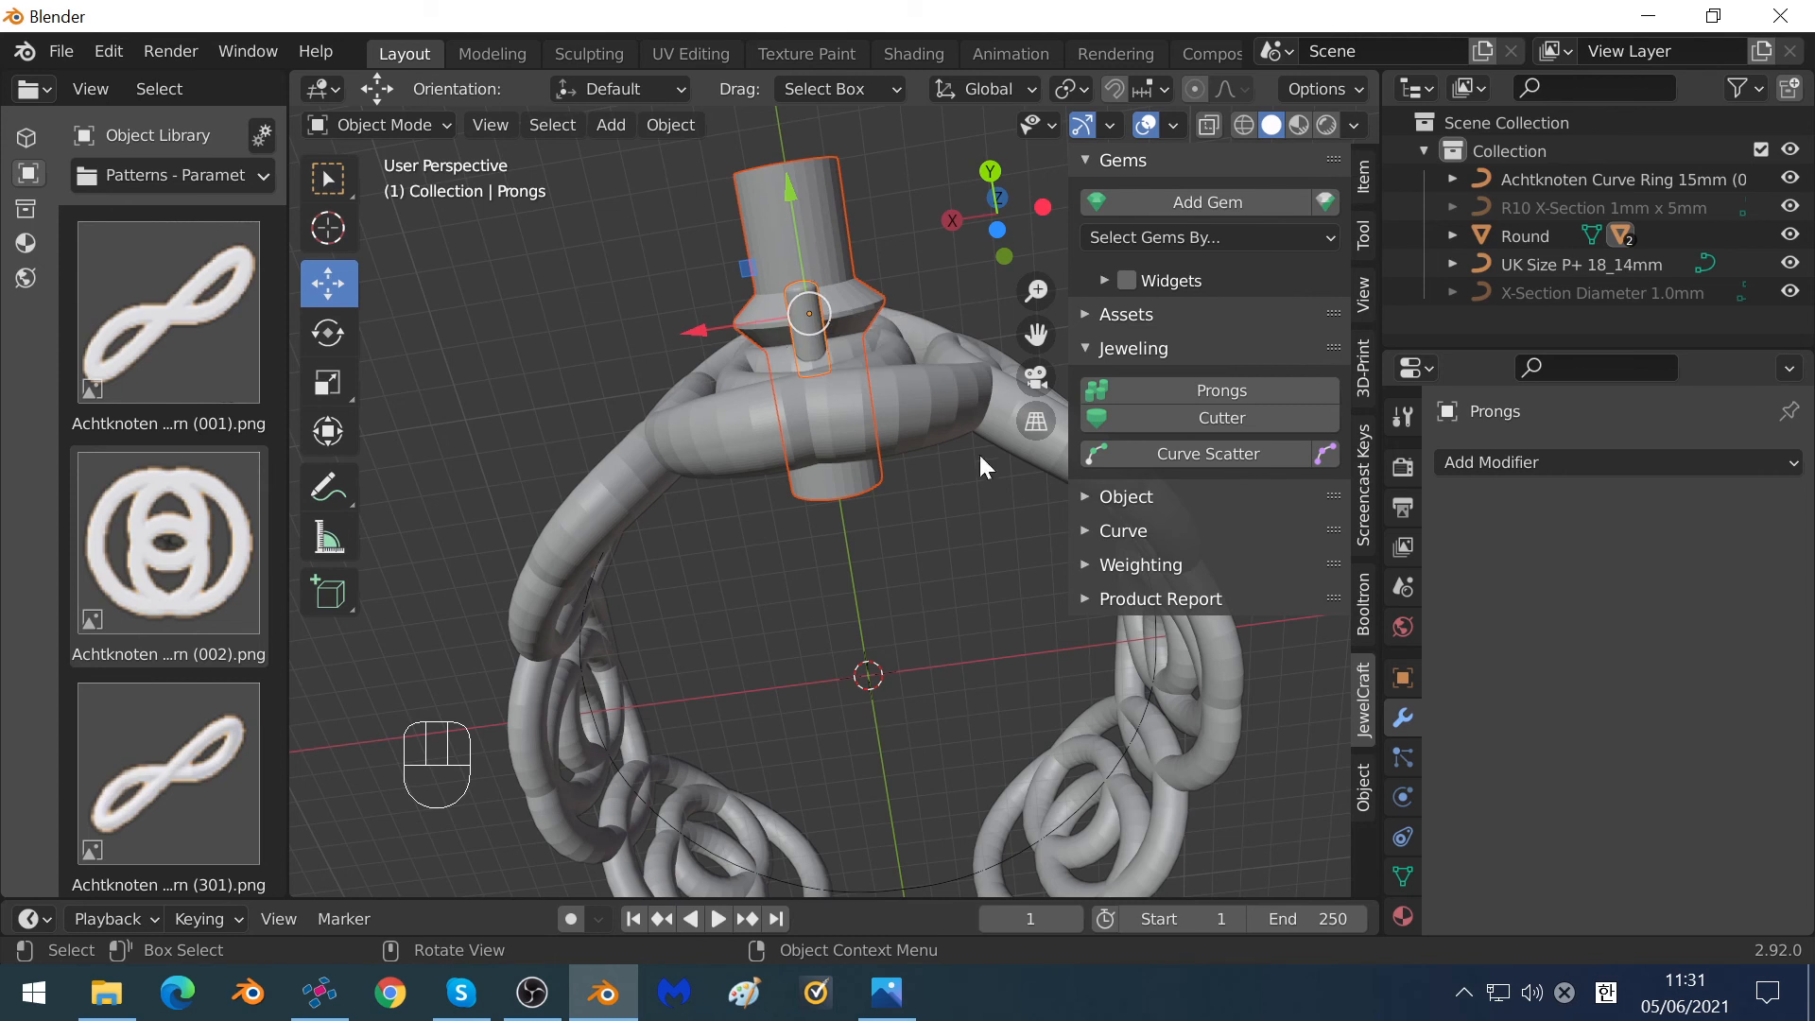
left_click(1364, 596)
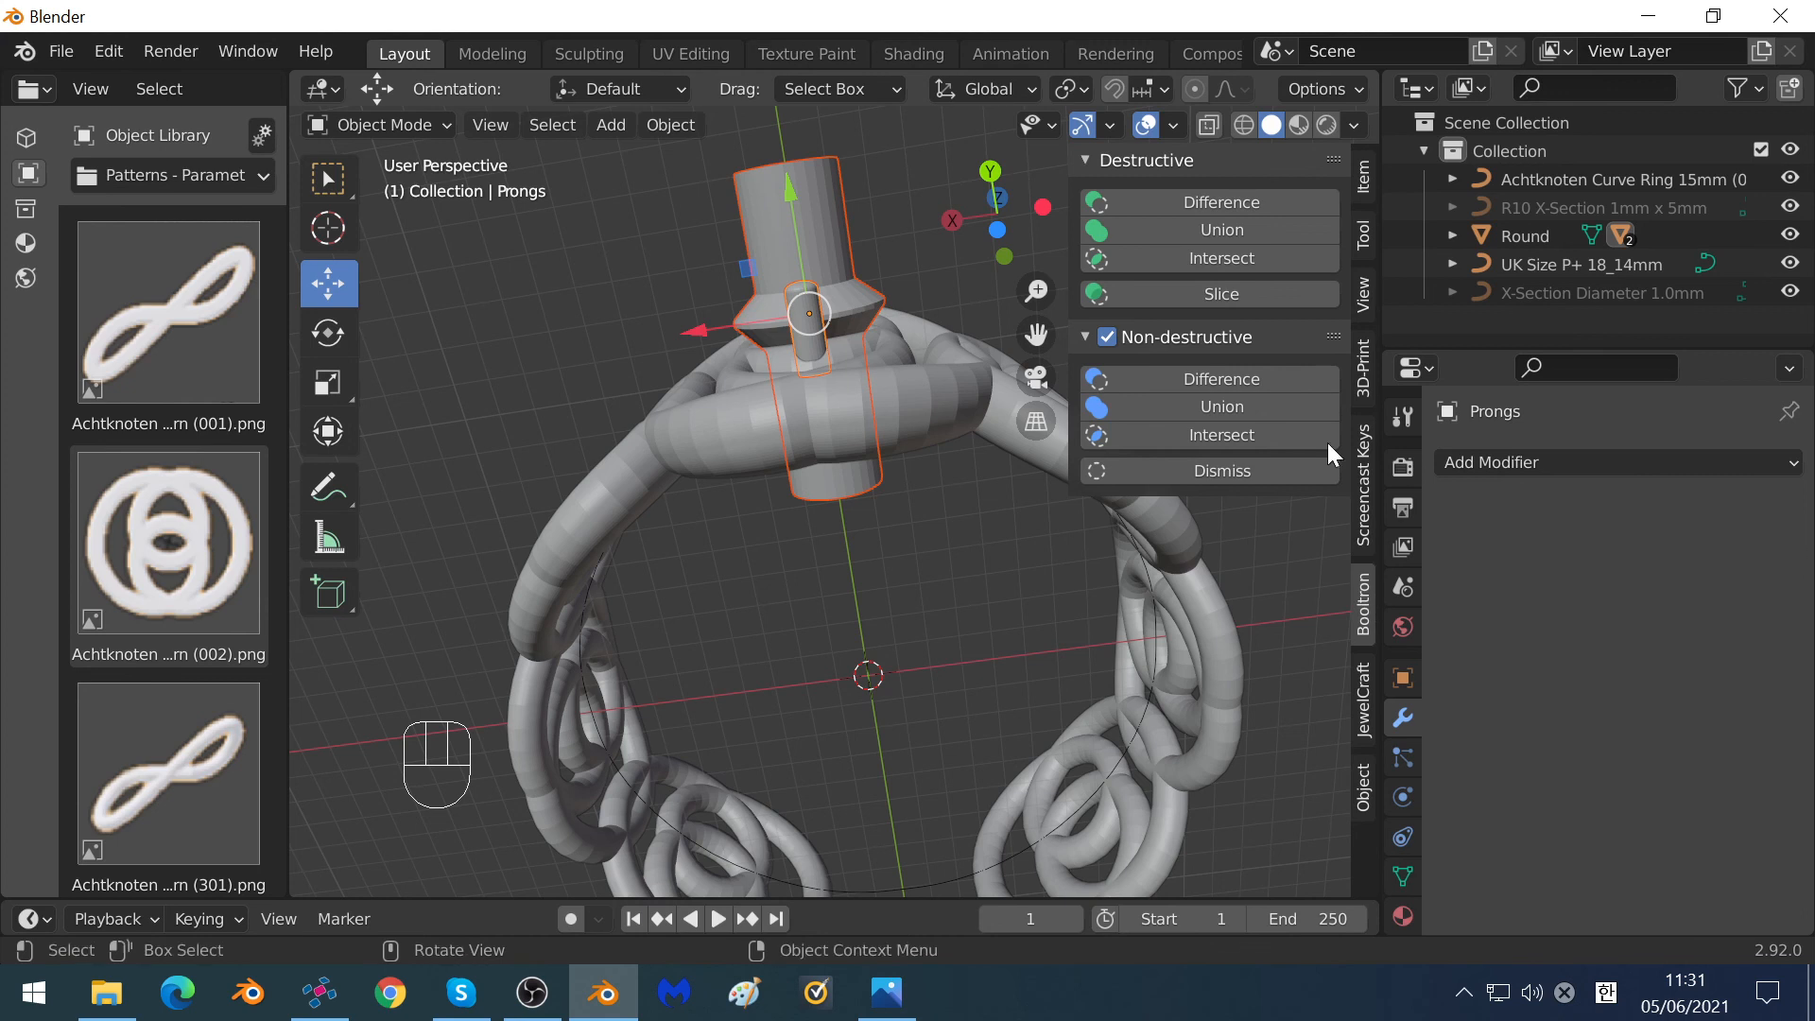
left_click(1211, 203)
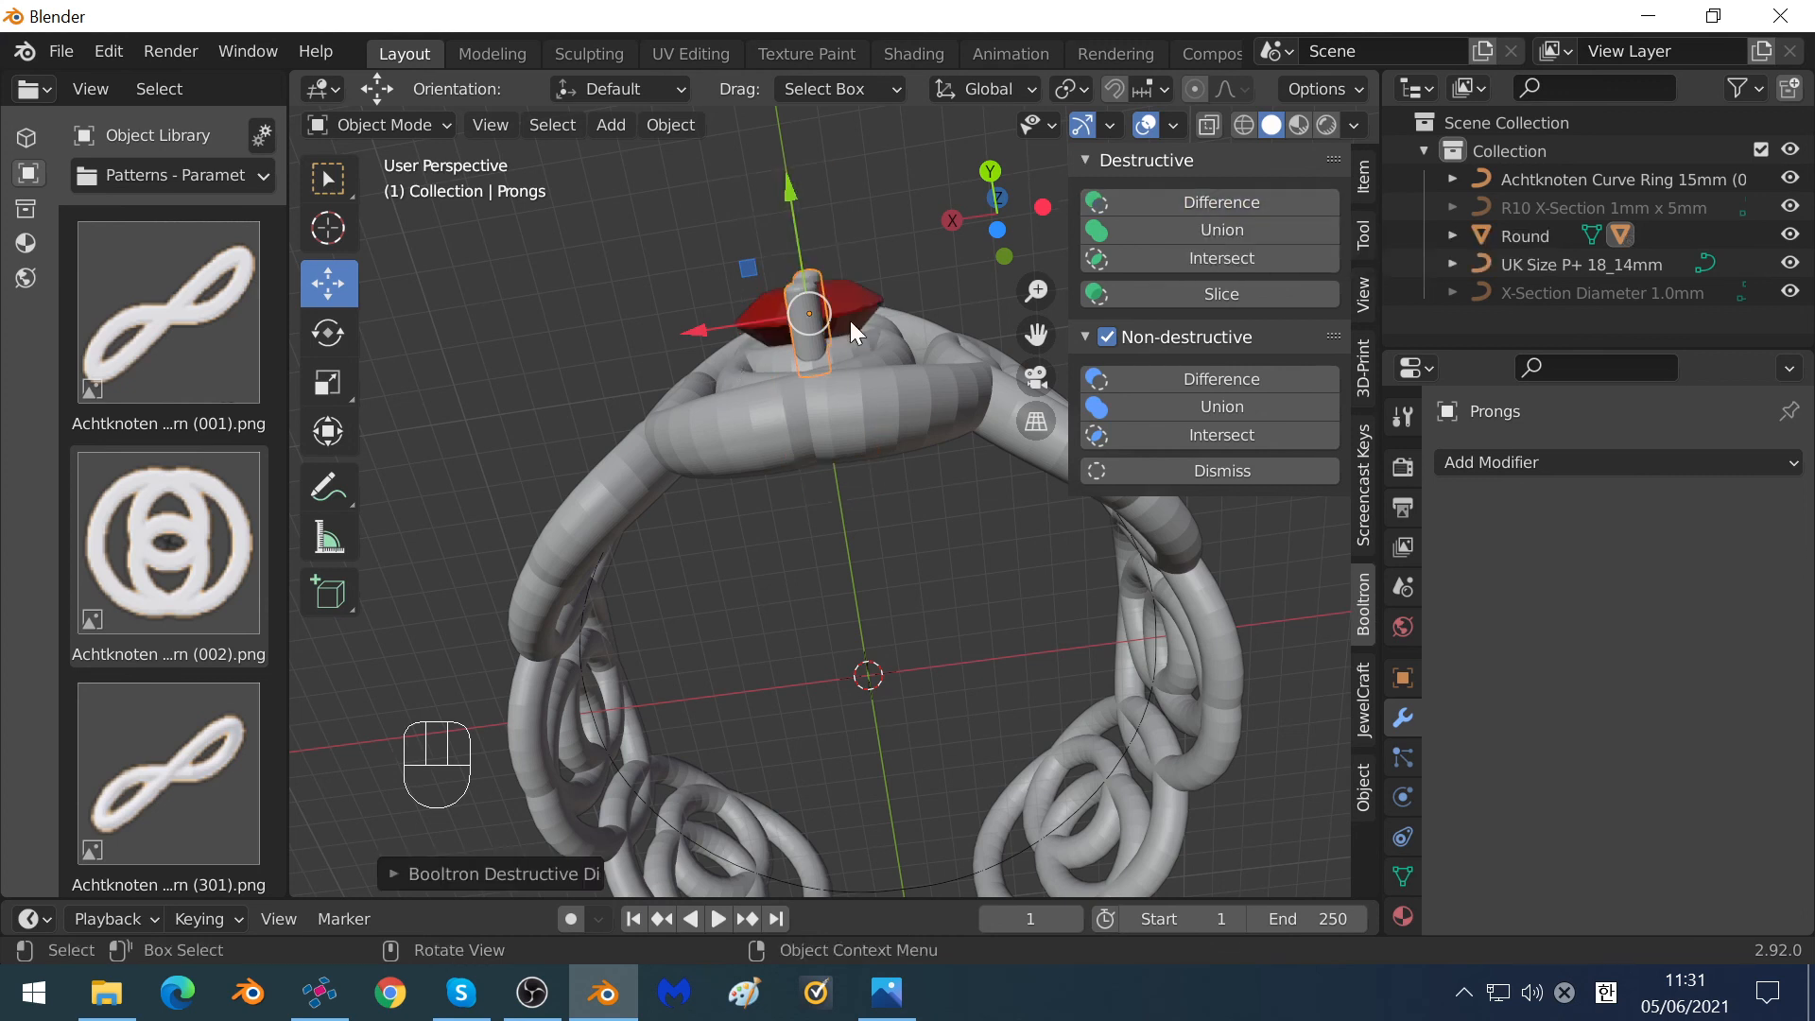
Hide the ruby temporarily to examine the seats cut into the prongs, and show the ruby again.
middle_click_drag(855, 319, 698, 508)
scroll(639, 723, "up", 3)
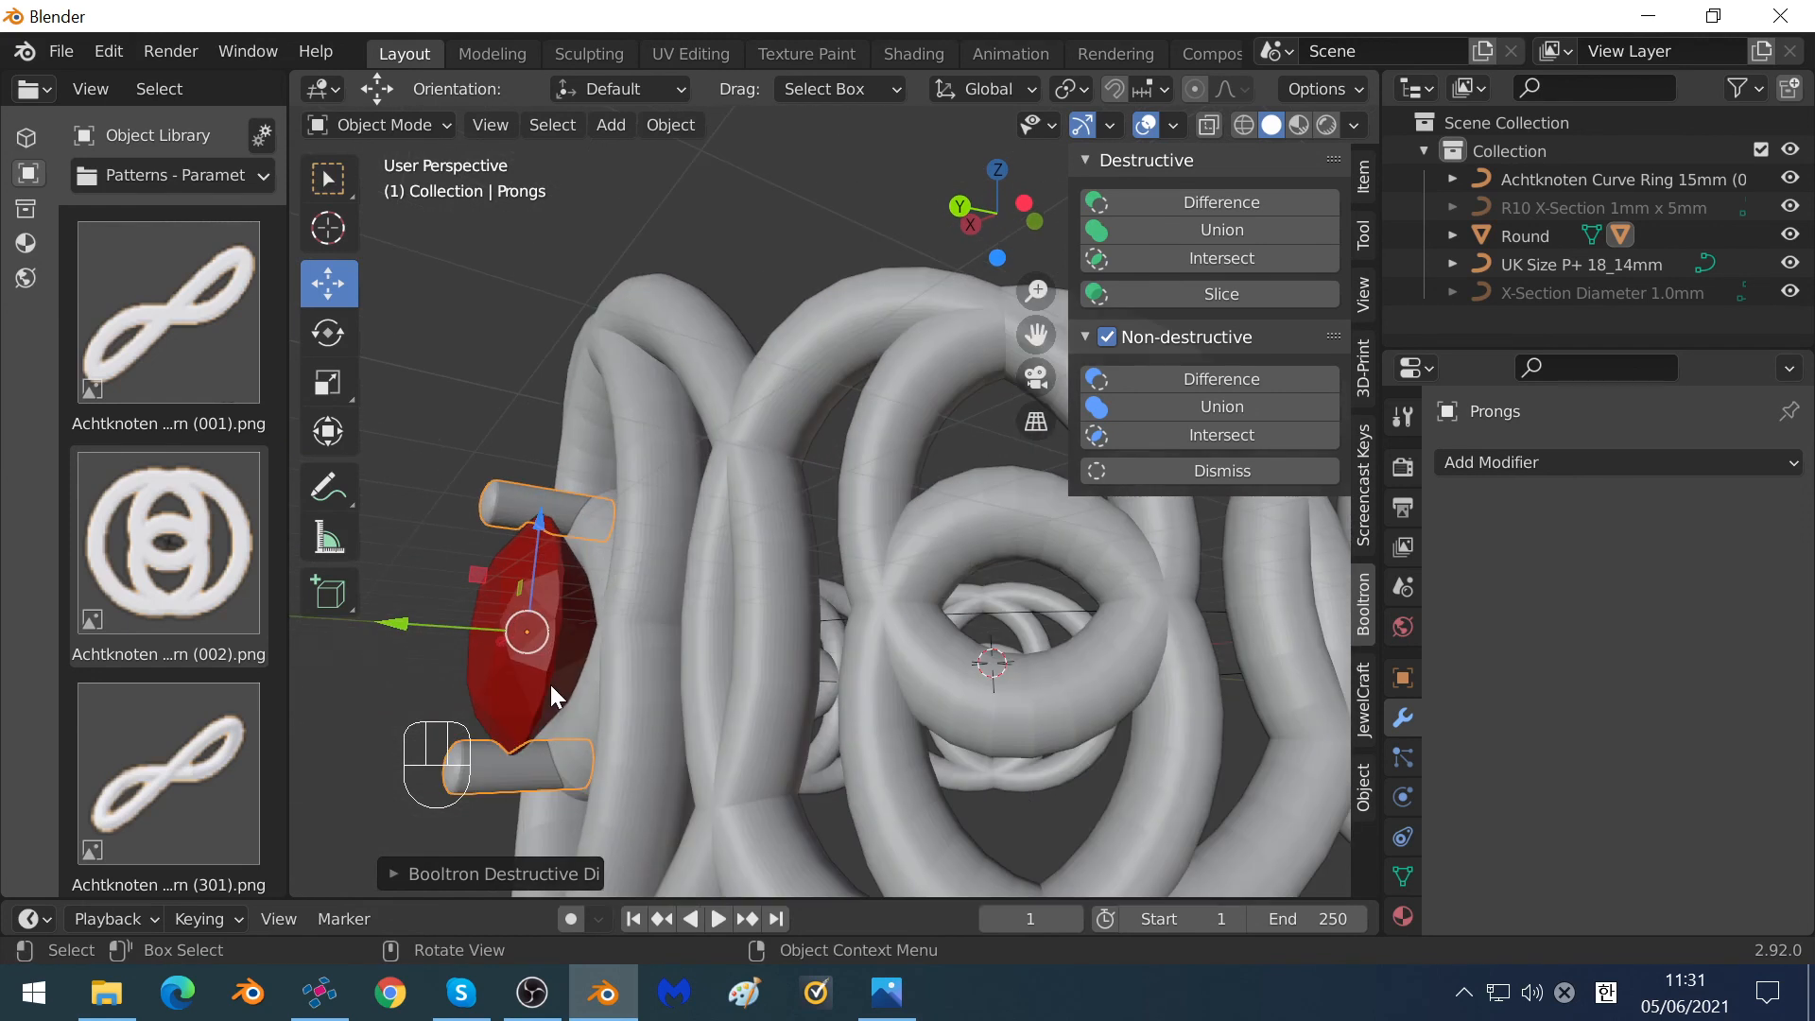
left_click(501, 661)
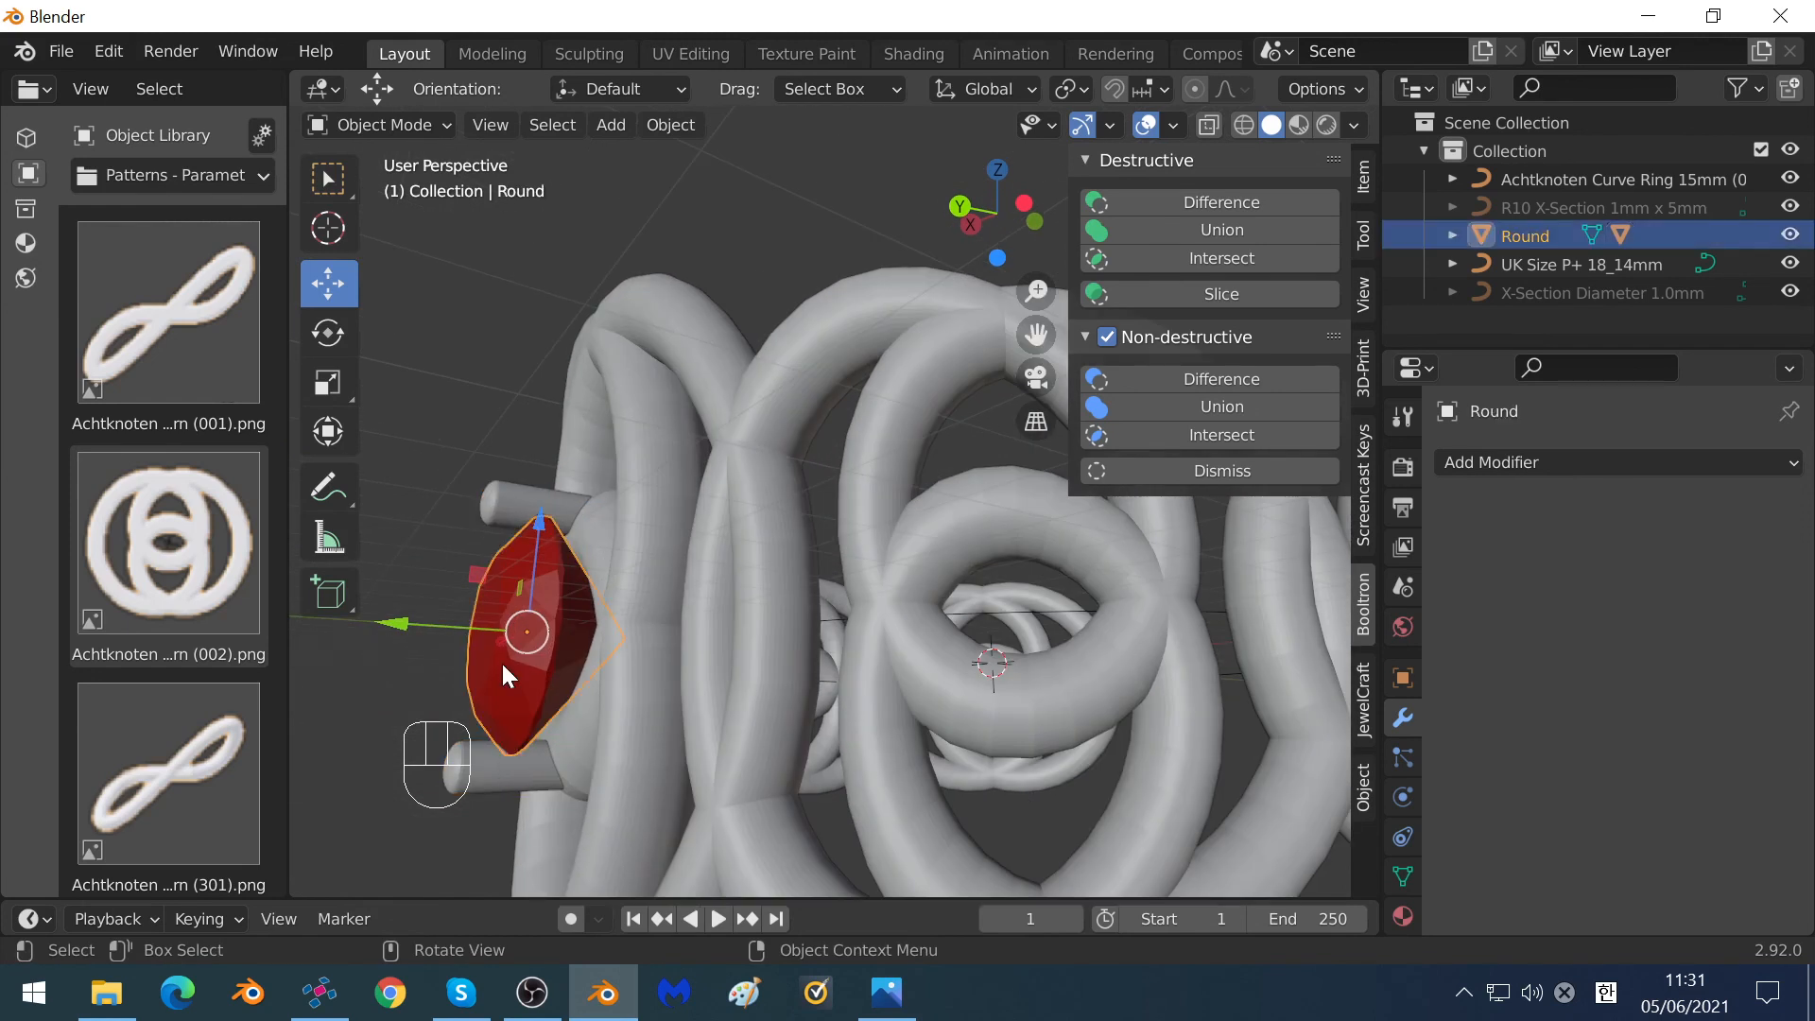
left_click(1792, 238)
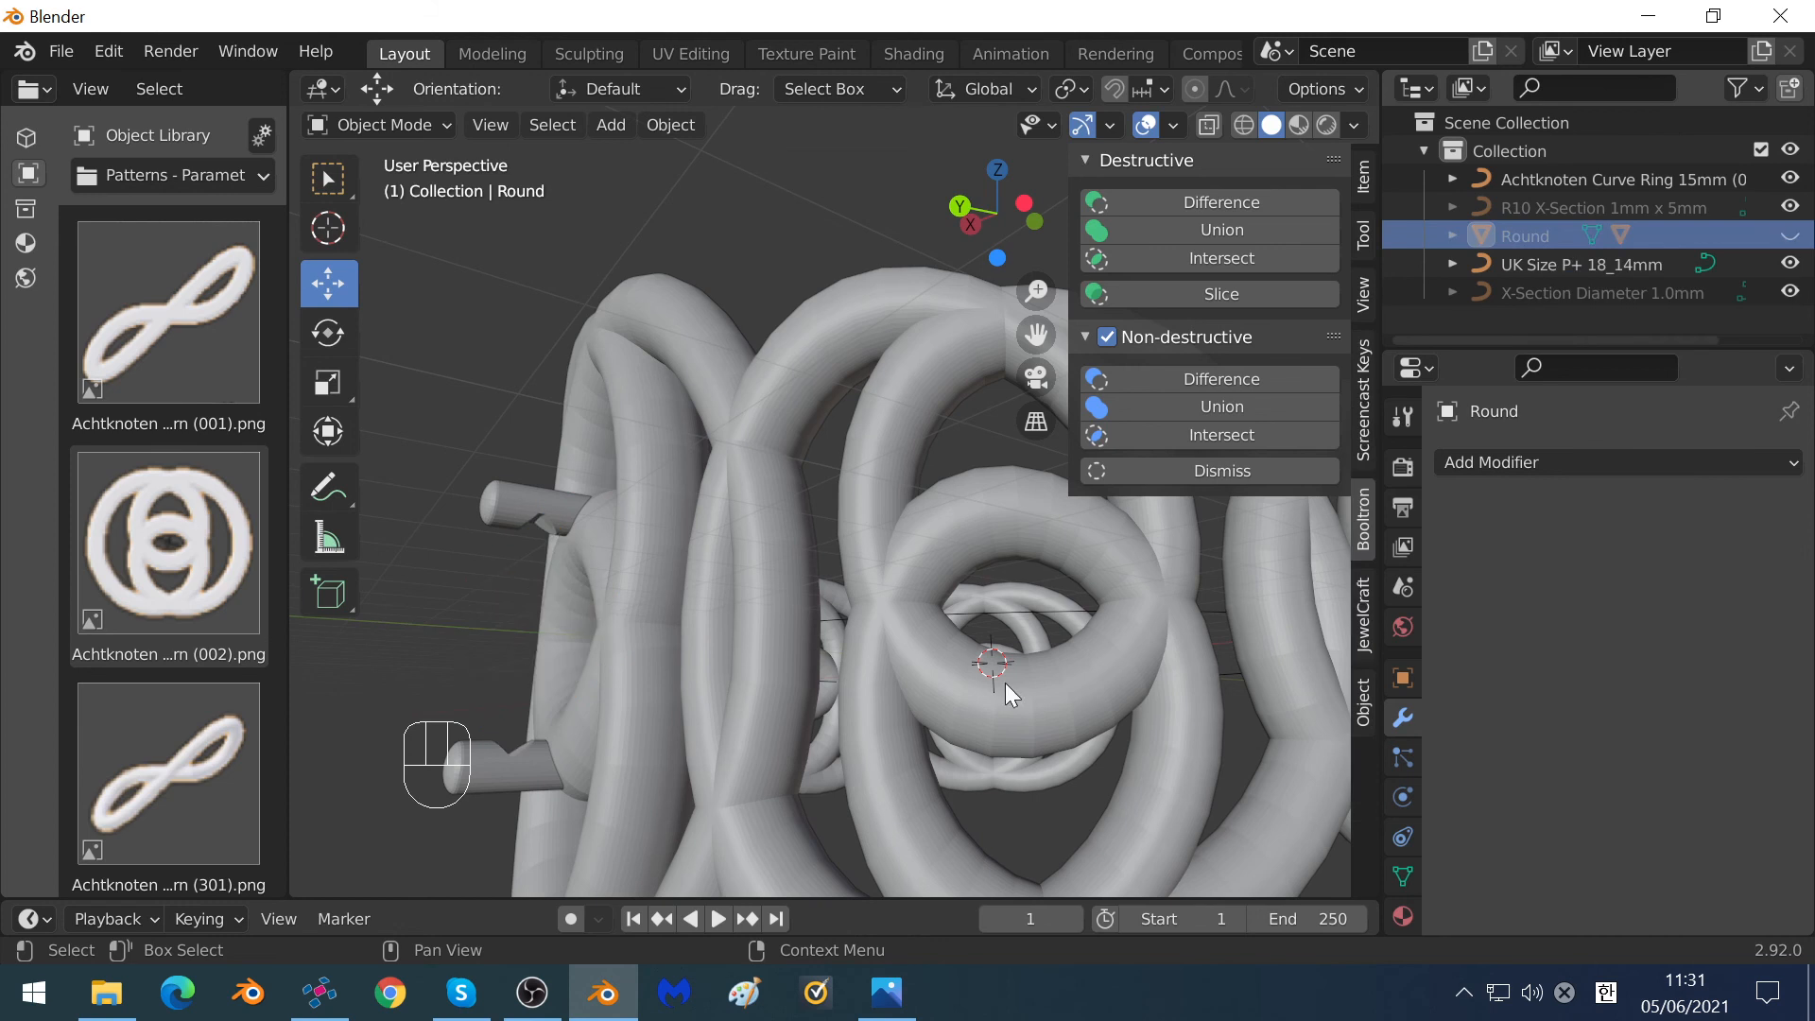
middle_click_drag(683, 615, 717, 497)
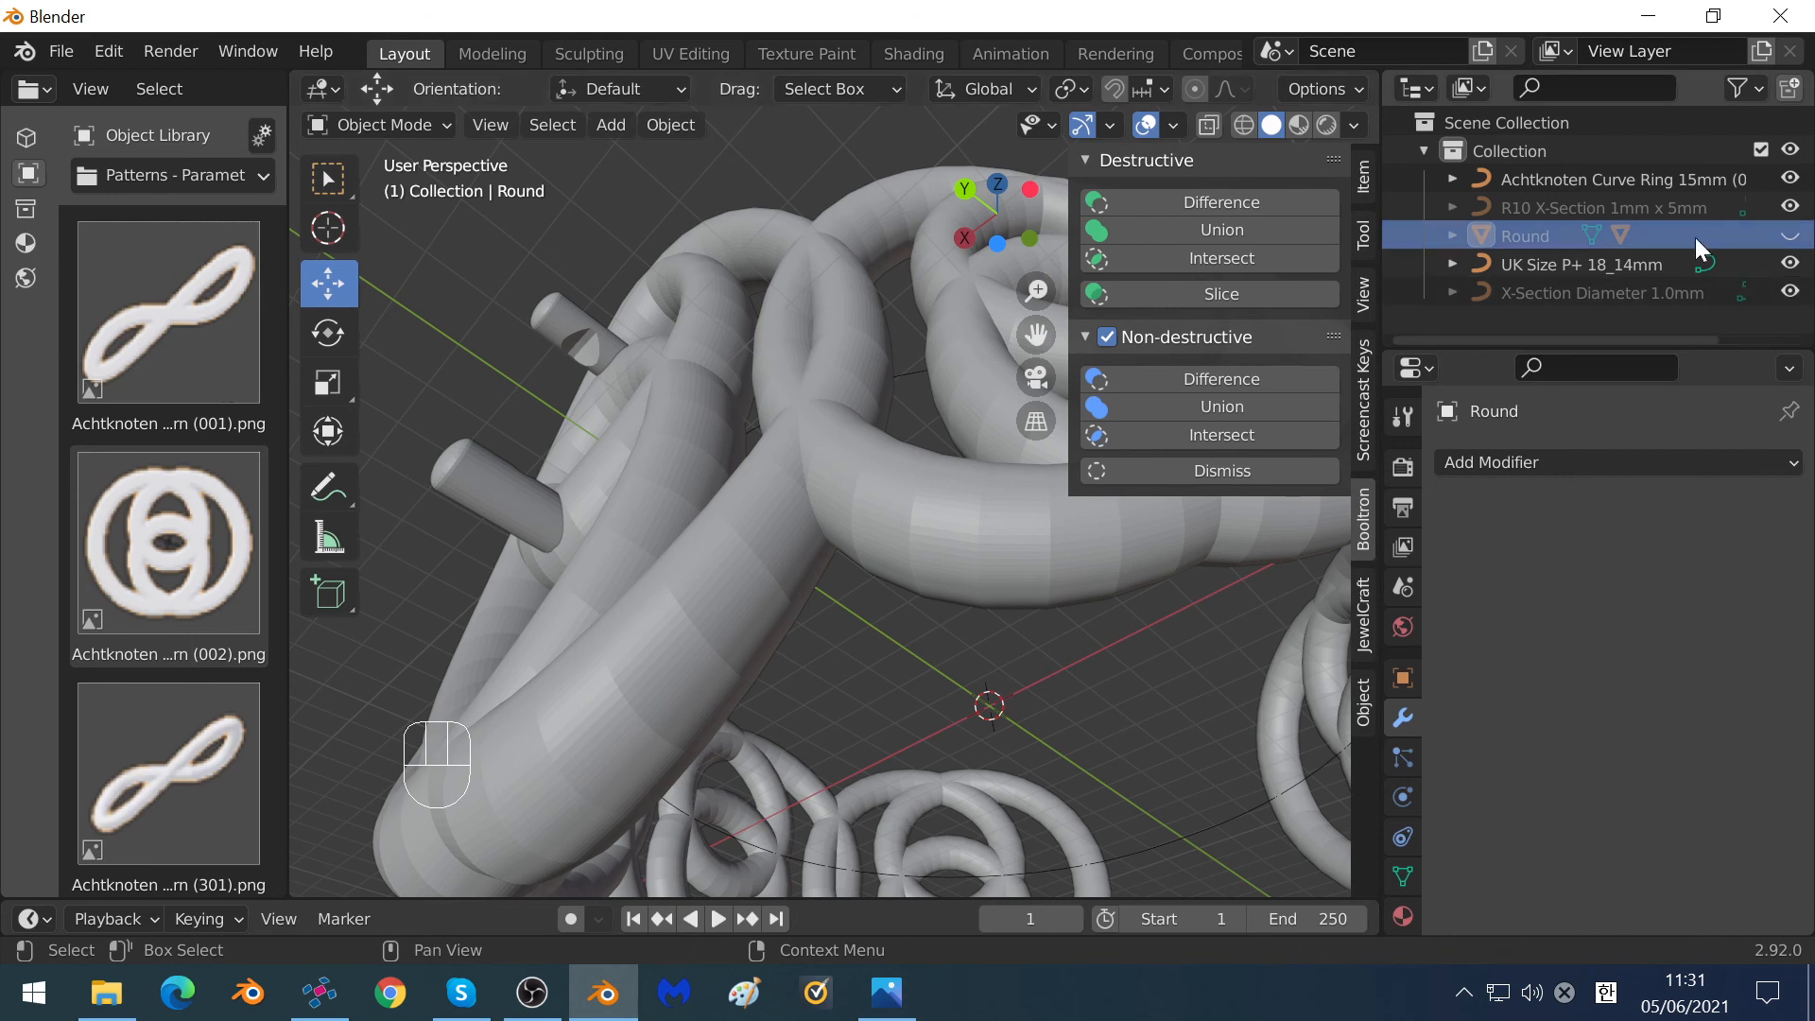
left_click(1791, 236)
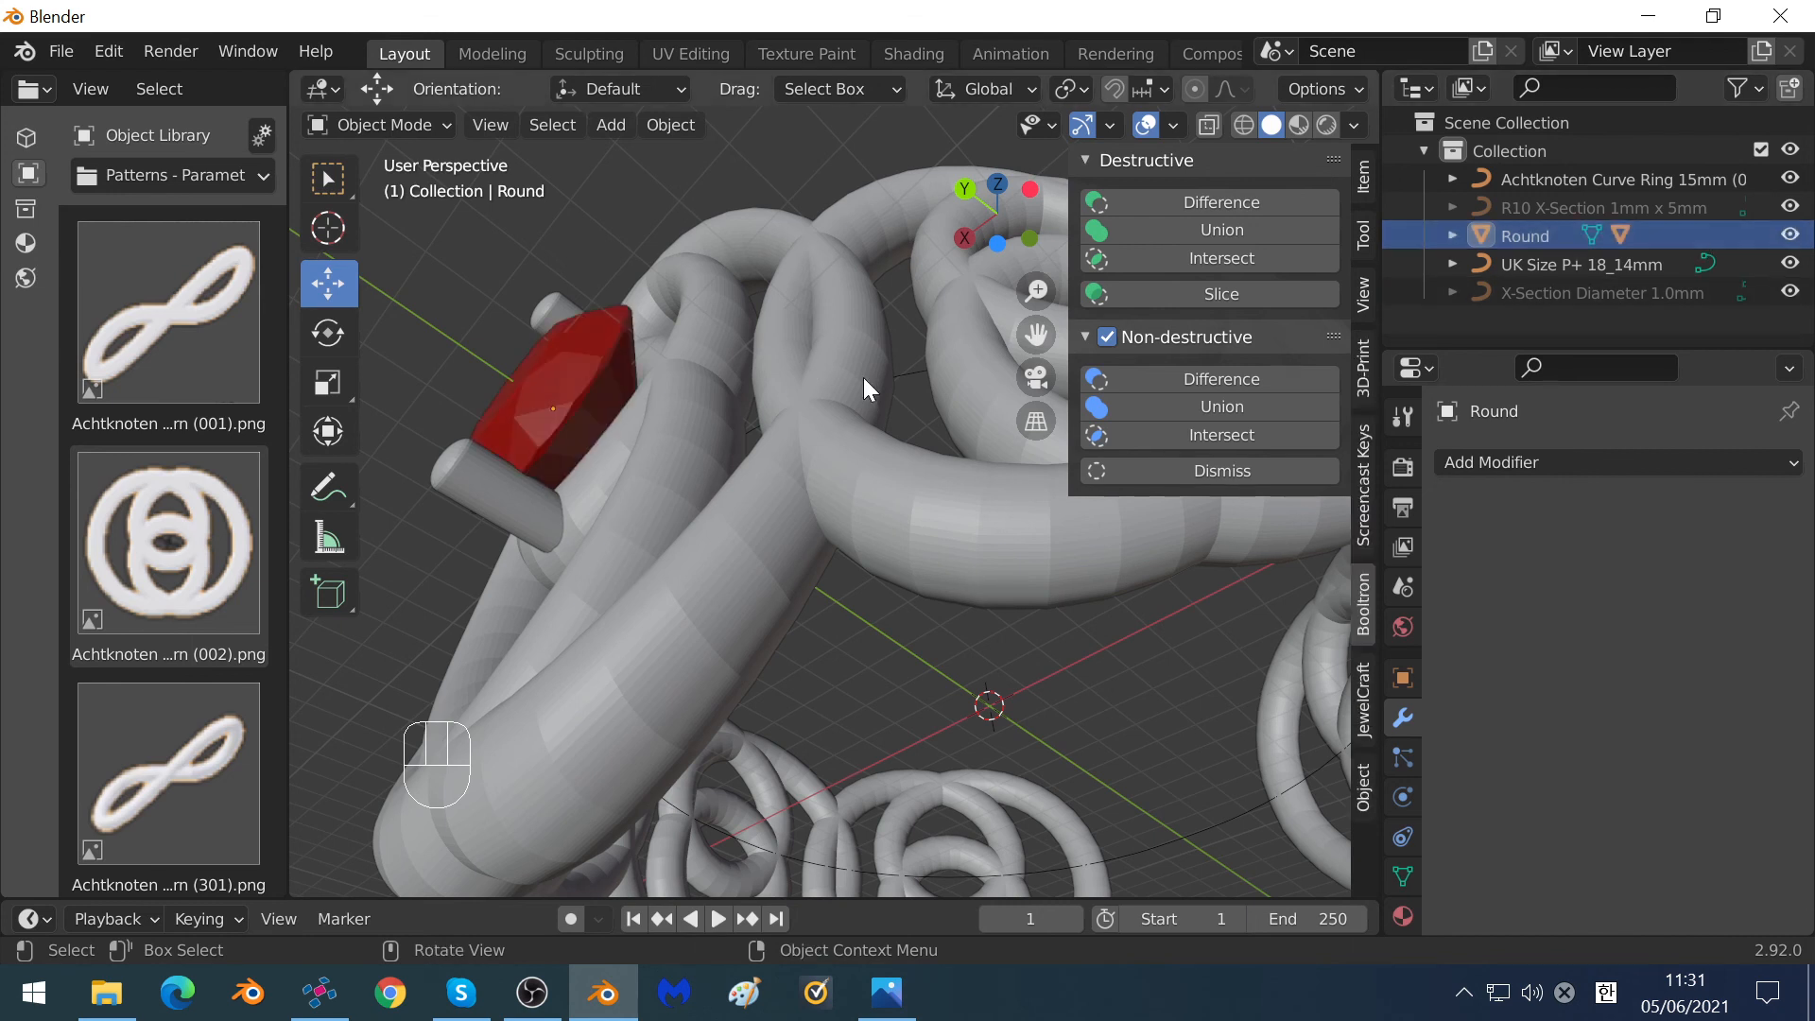
Convert the Achtknoten knot ring from a curve to a mesh, viewing it in orthographic projection.
middle_click_drag(865, 377, 972, 365)
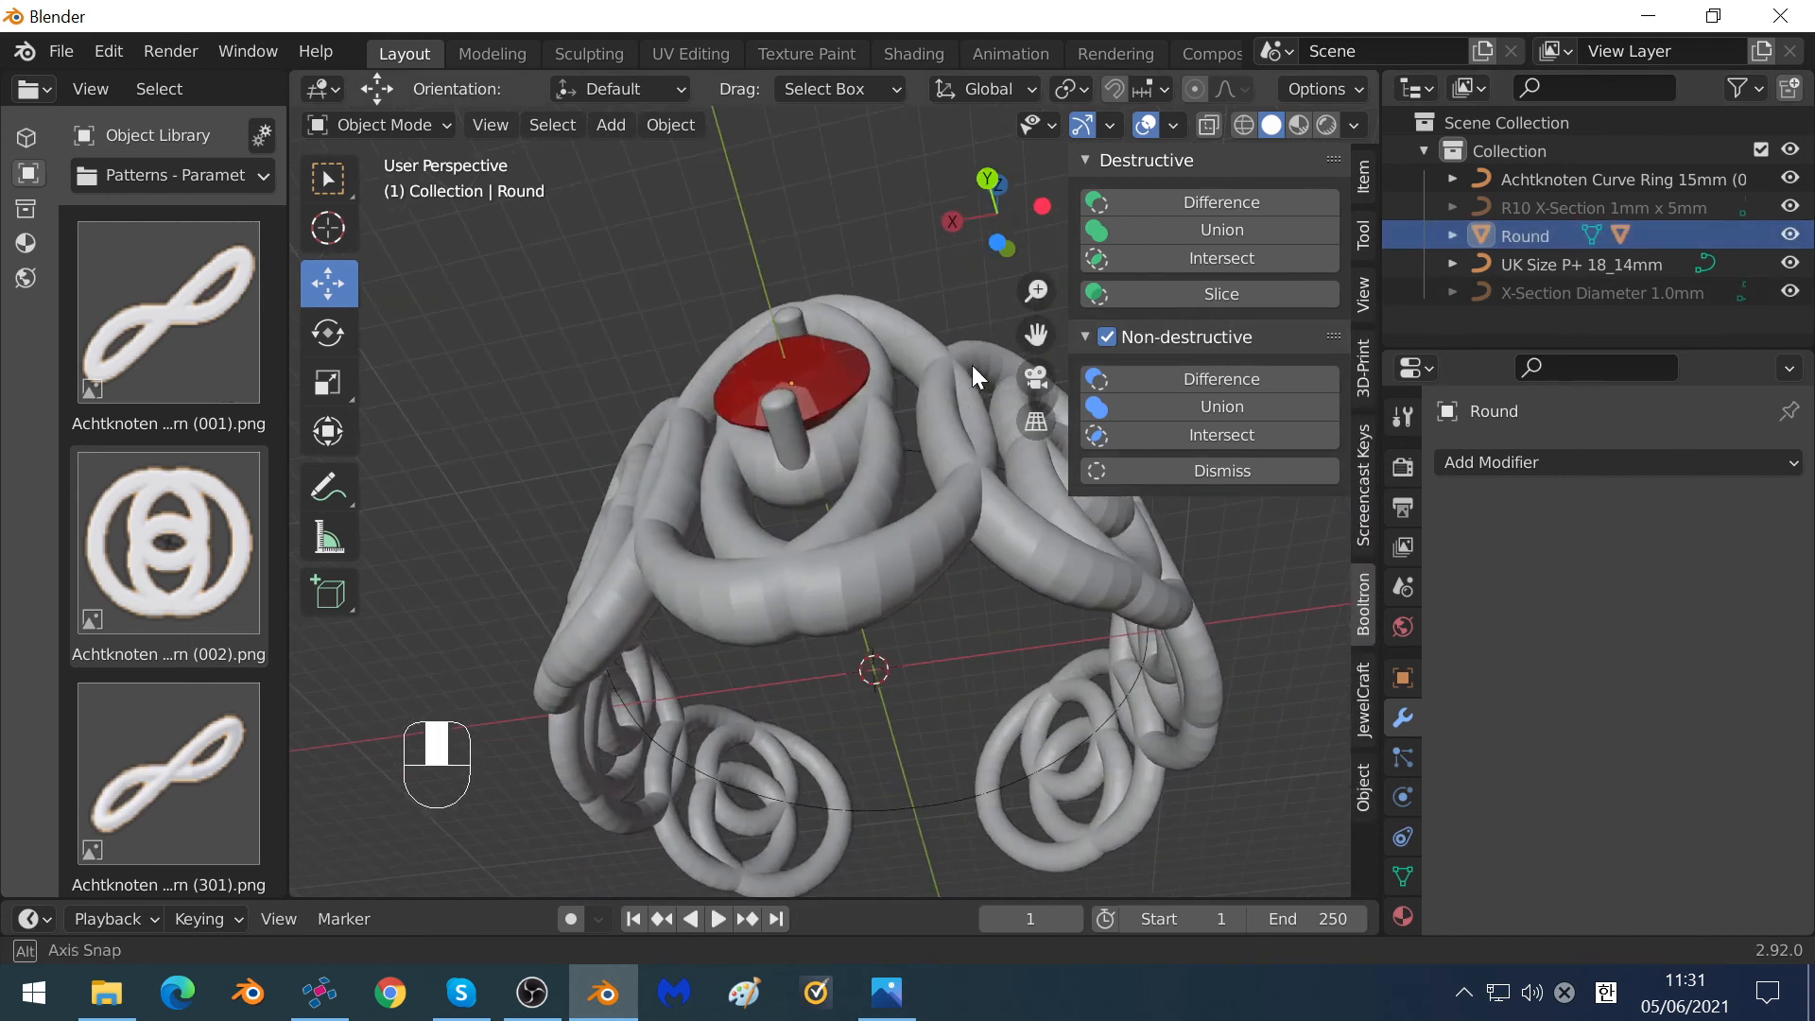
left_click(835, 594)
scroll(810, 480, "down", 1)
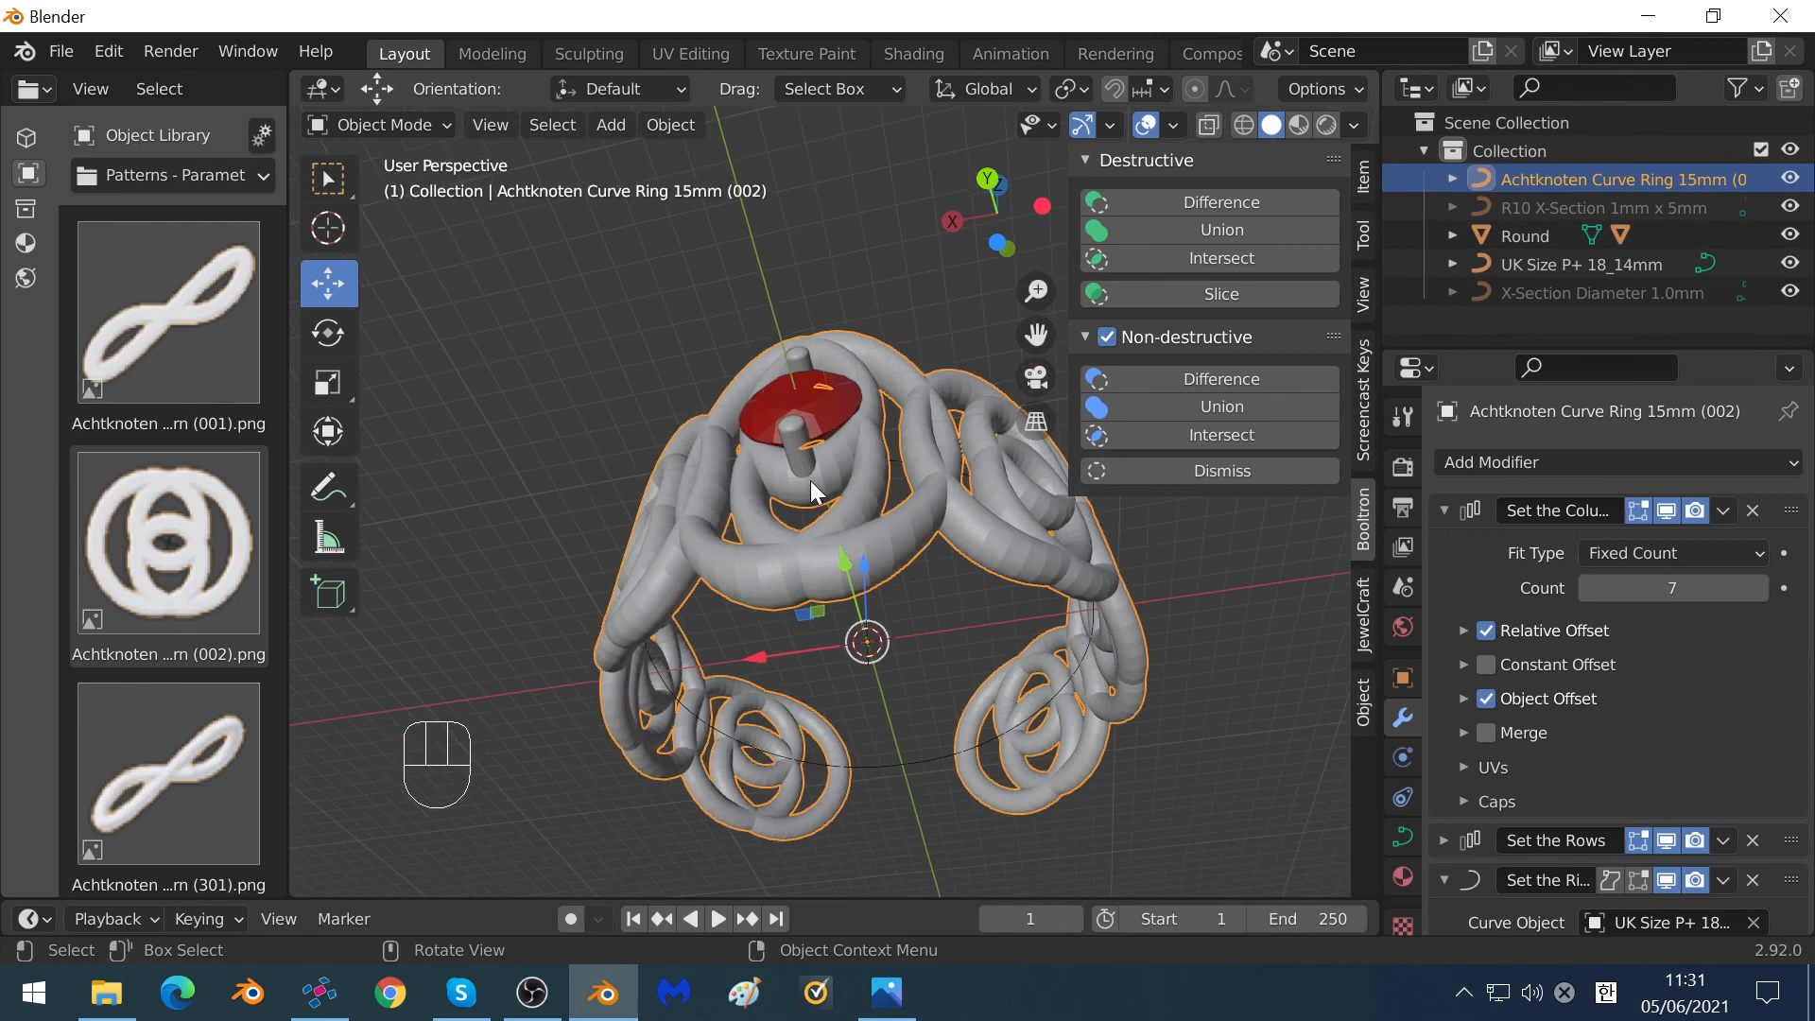
left_click(1037, 421)
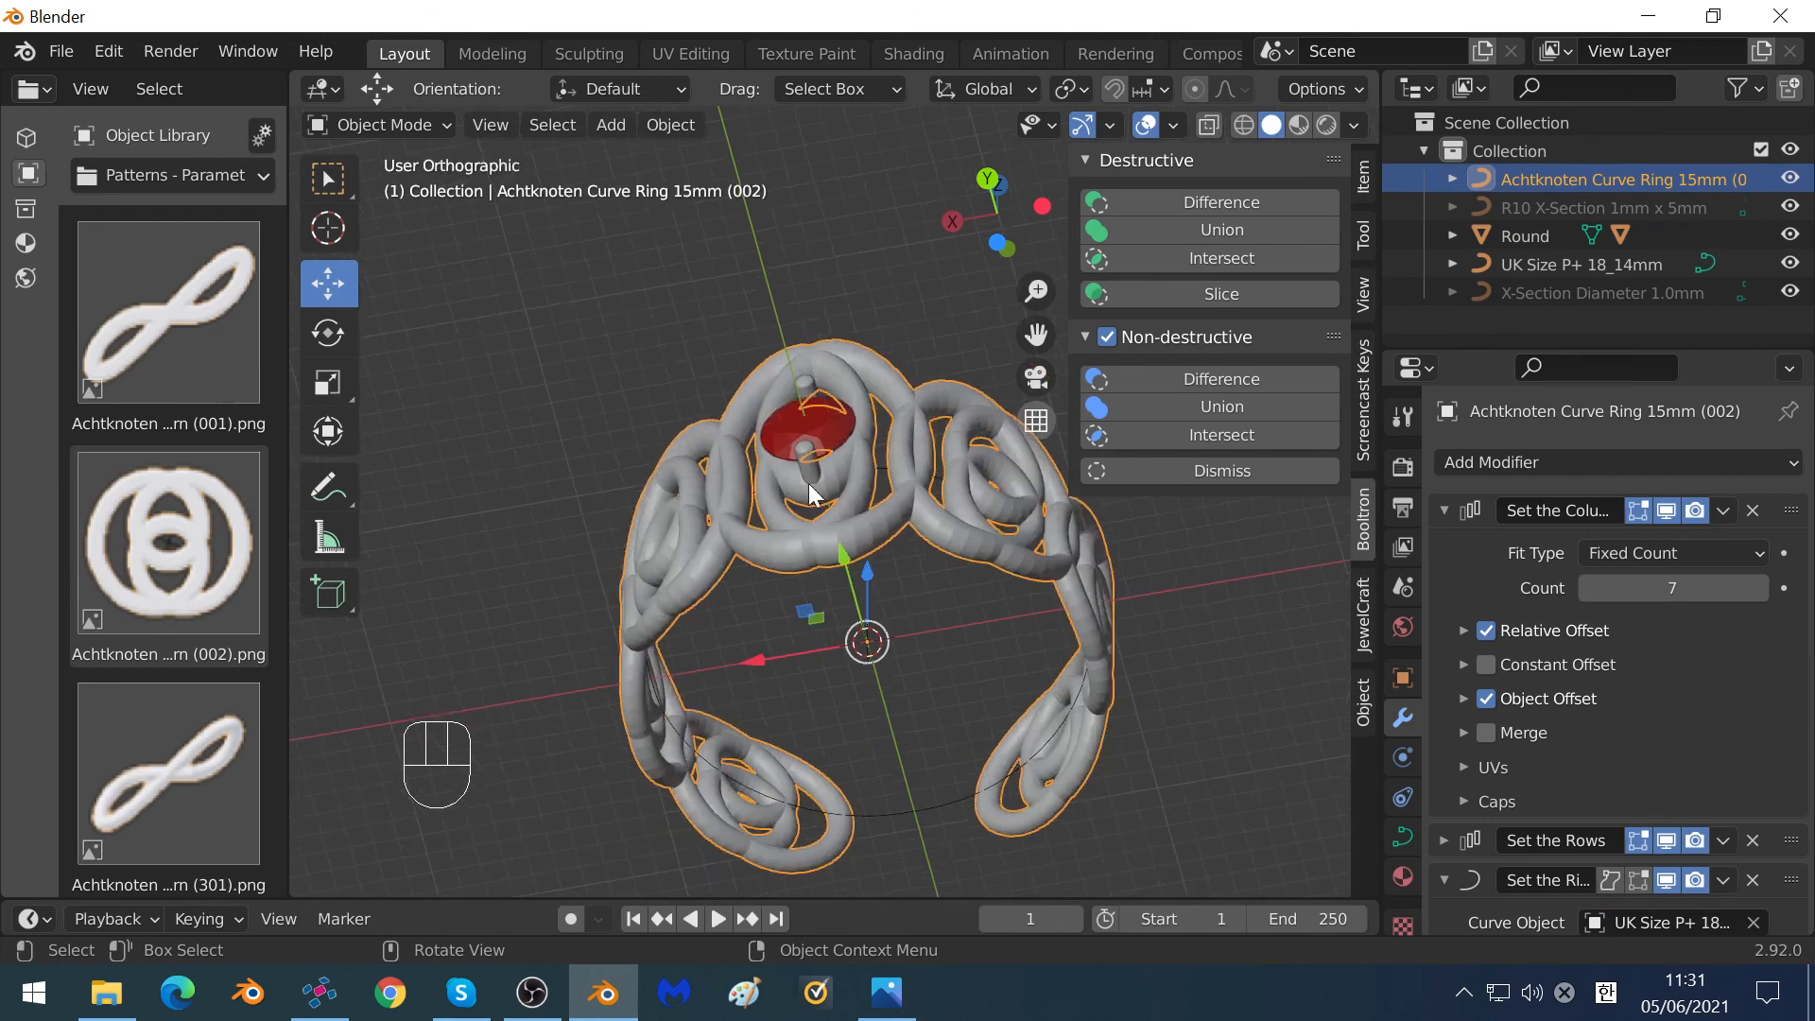
left_click(648, 121)
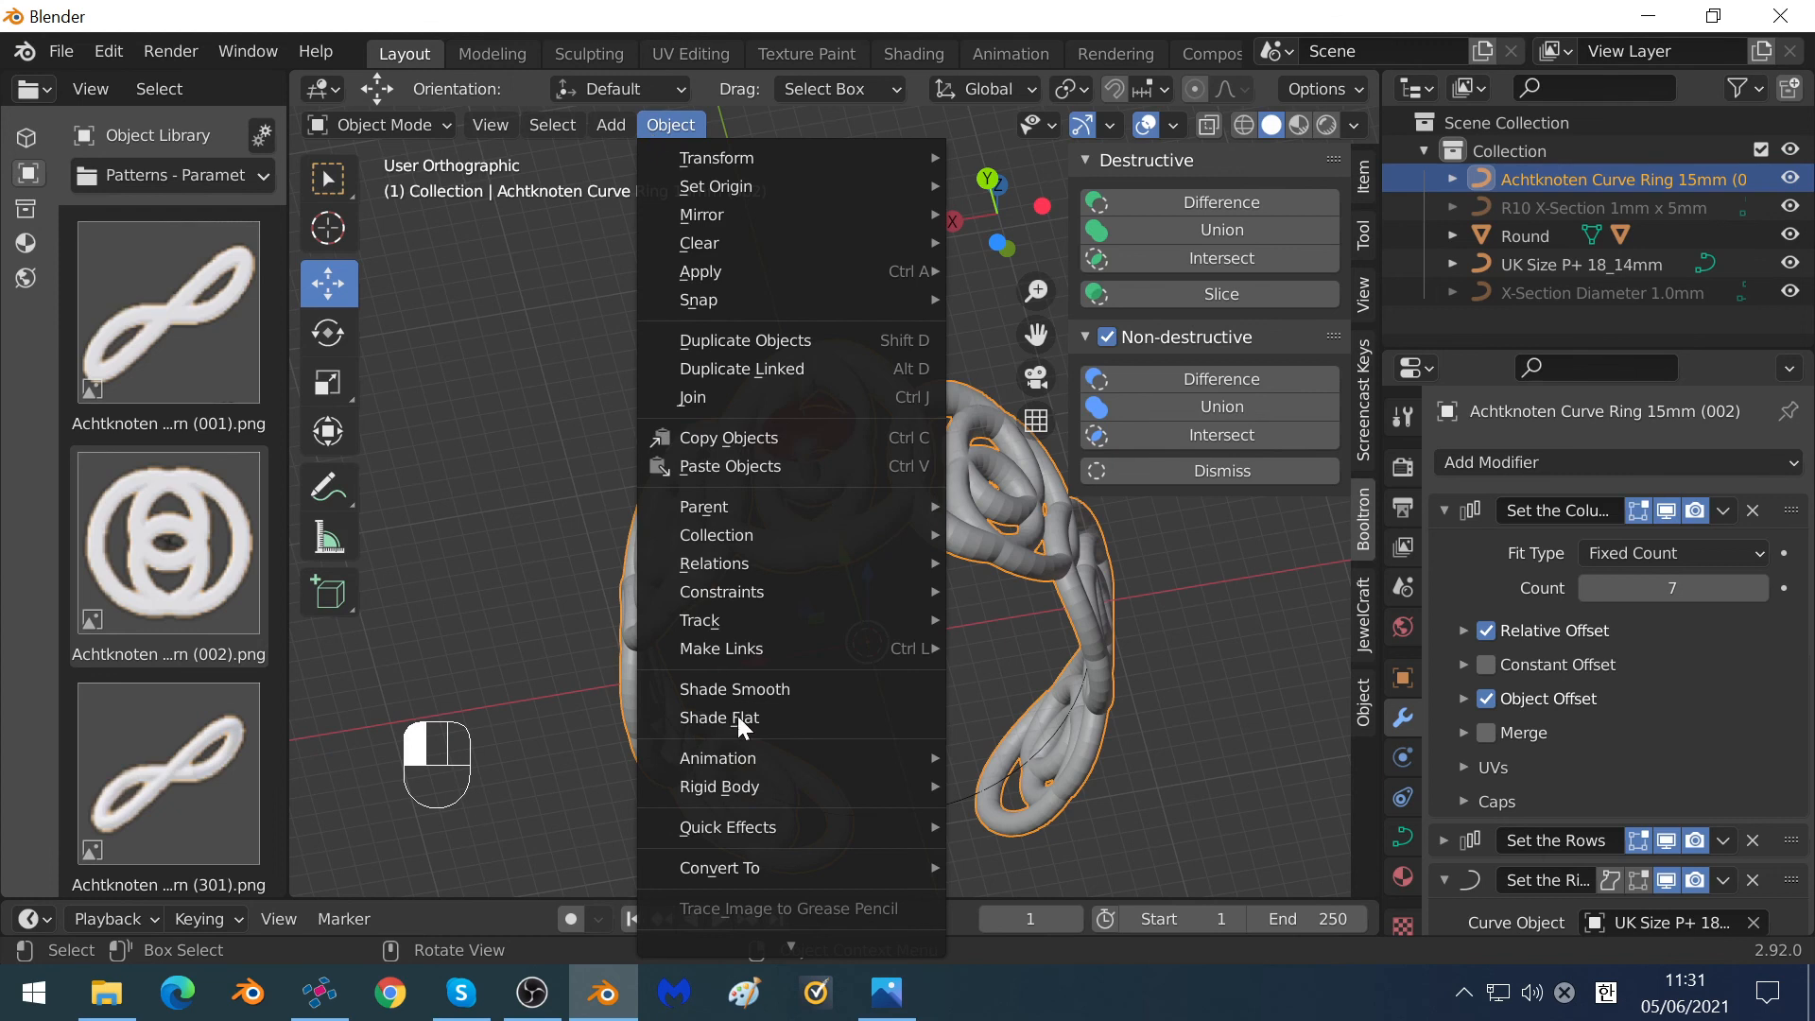
mouse_move(751, 860)
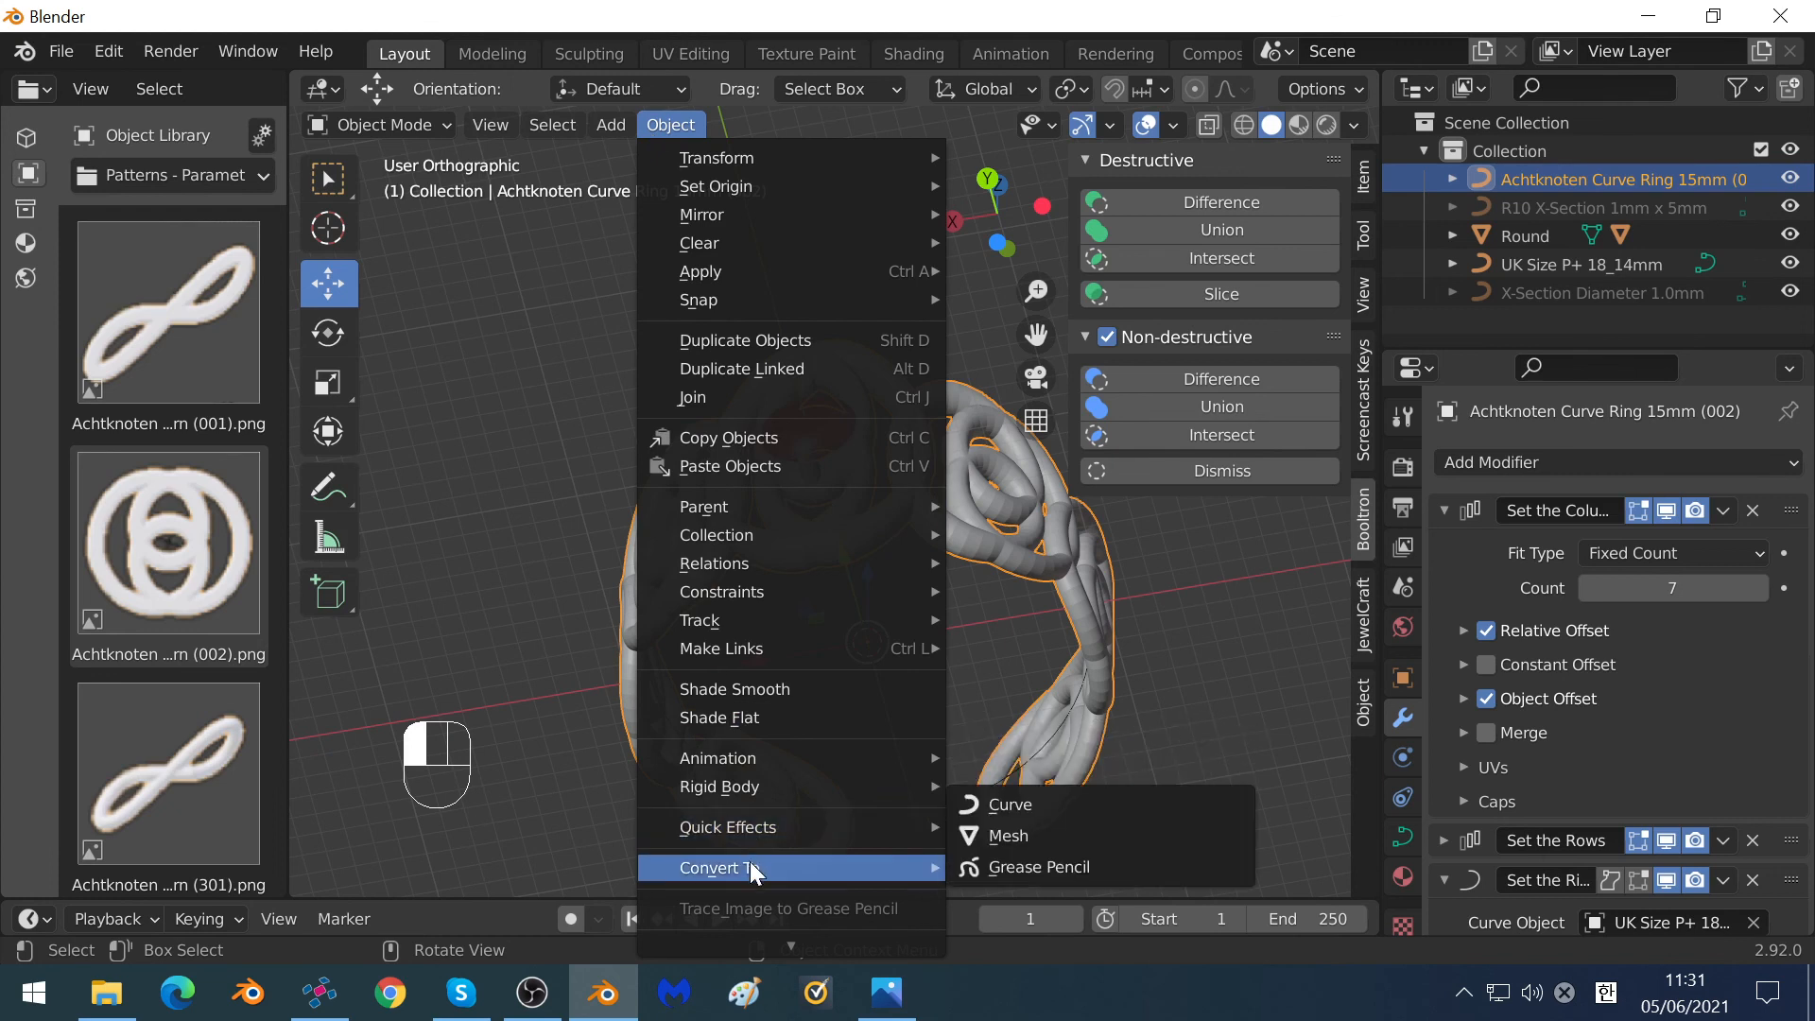
left_click(998, 824)
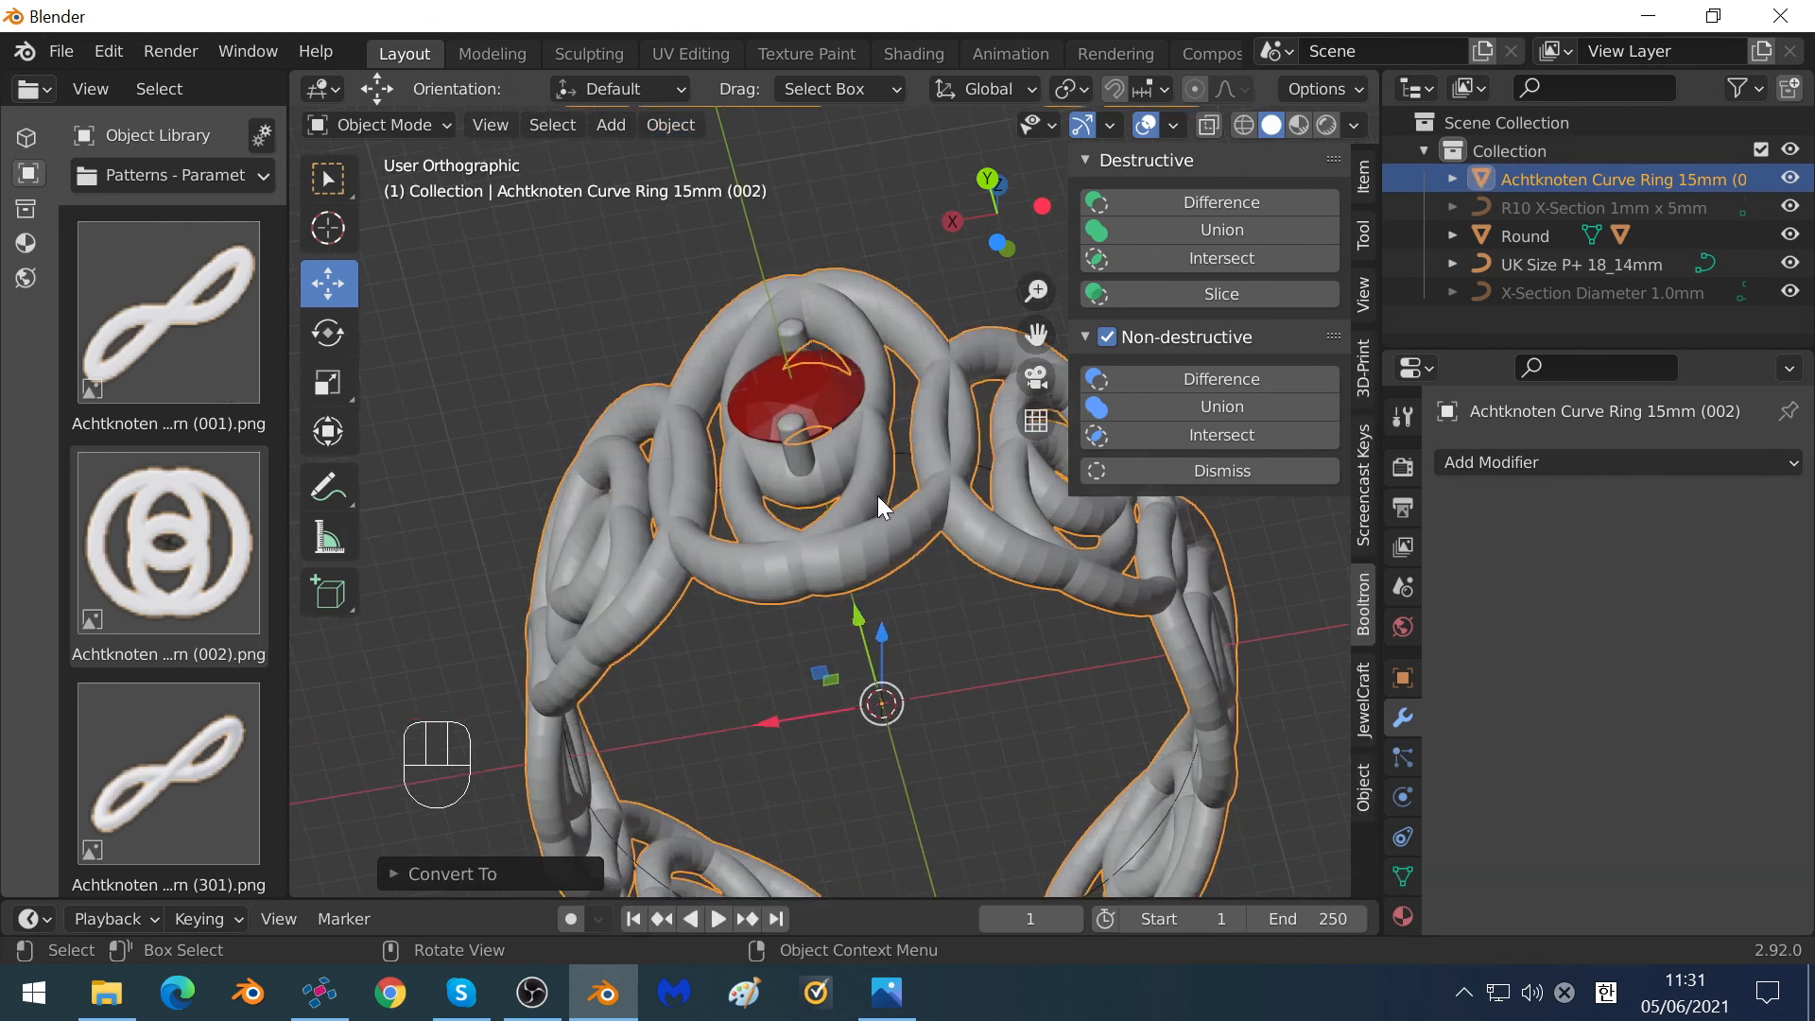
Join the prongs to the knot ring with Booltron's destructive Union.
left_click(792, 338)
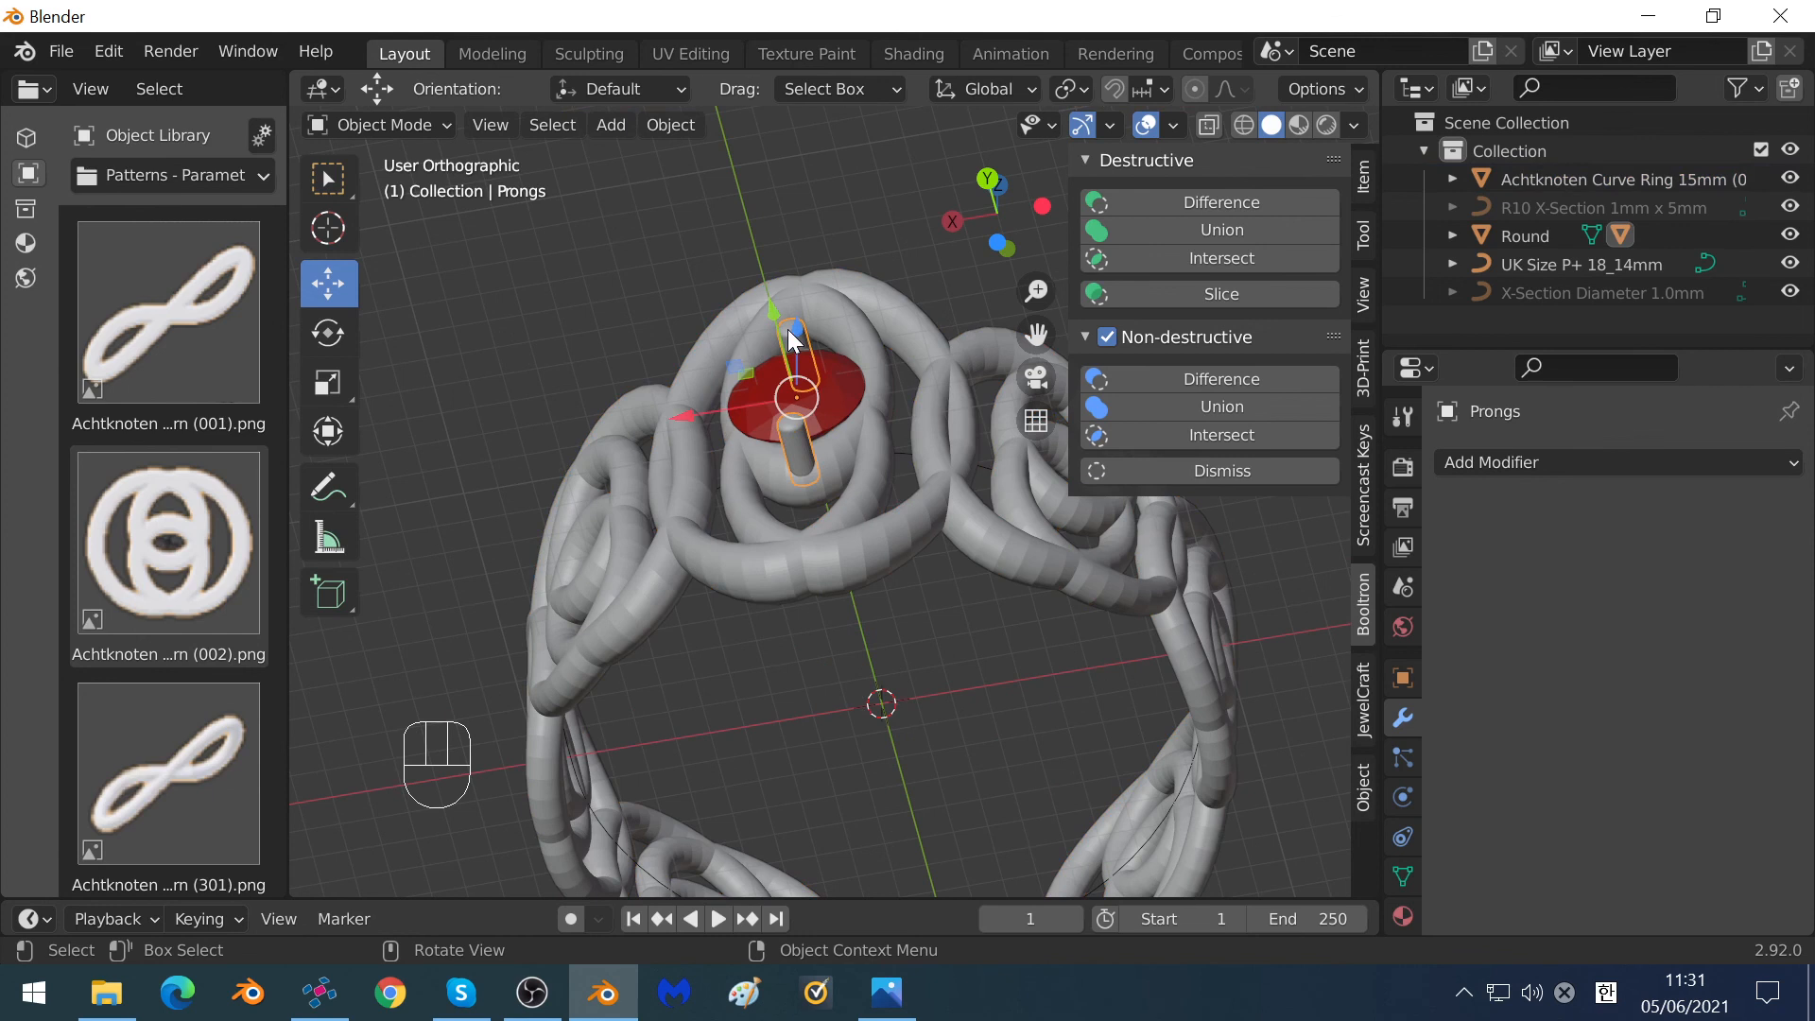
left_click(849, 573, "shift")
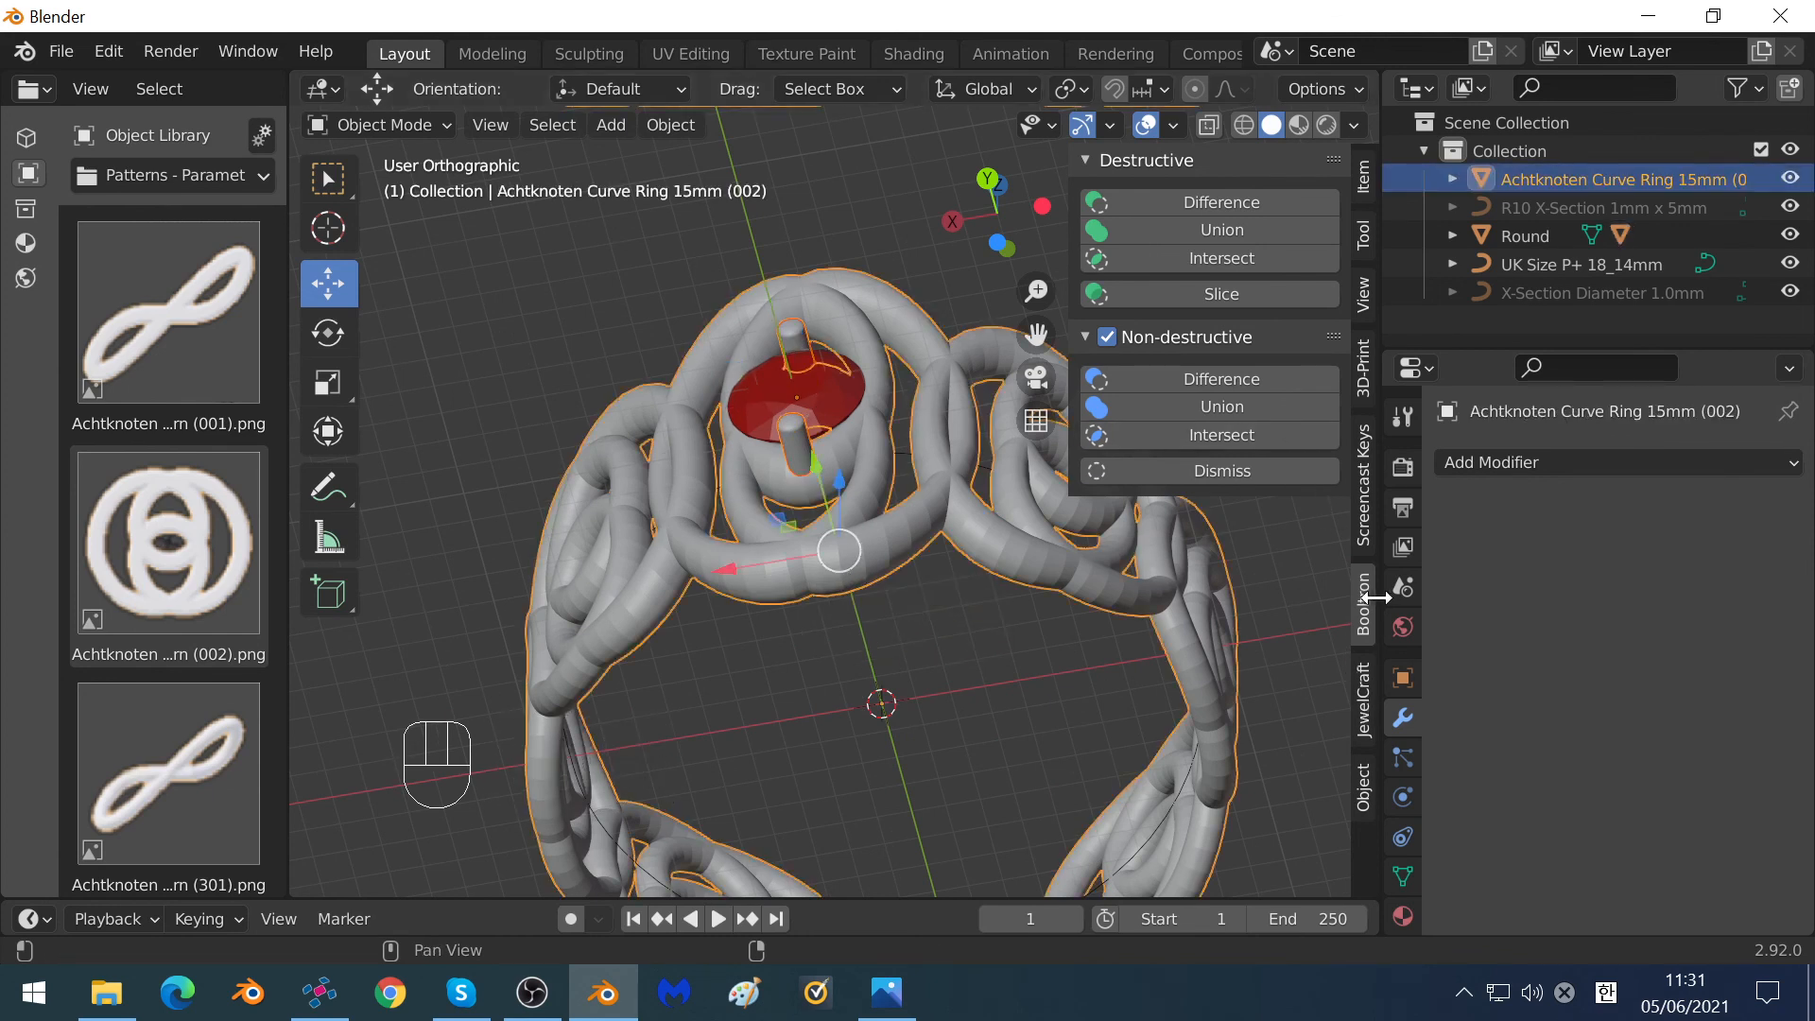
left_click(1205, 229)
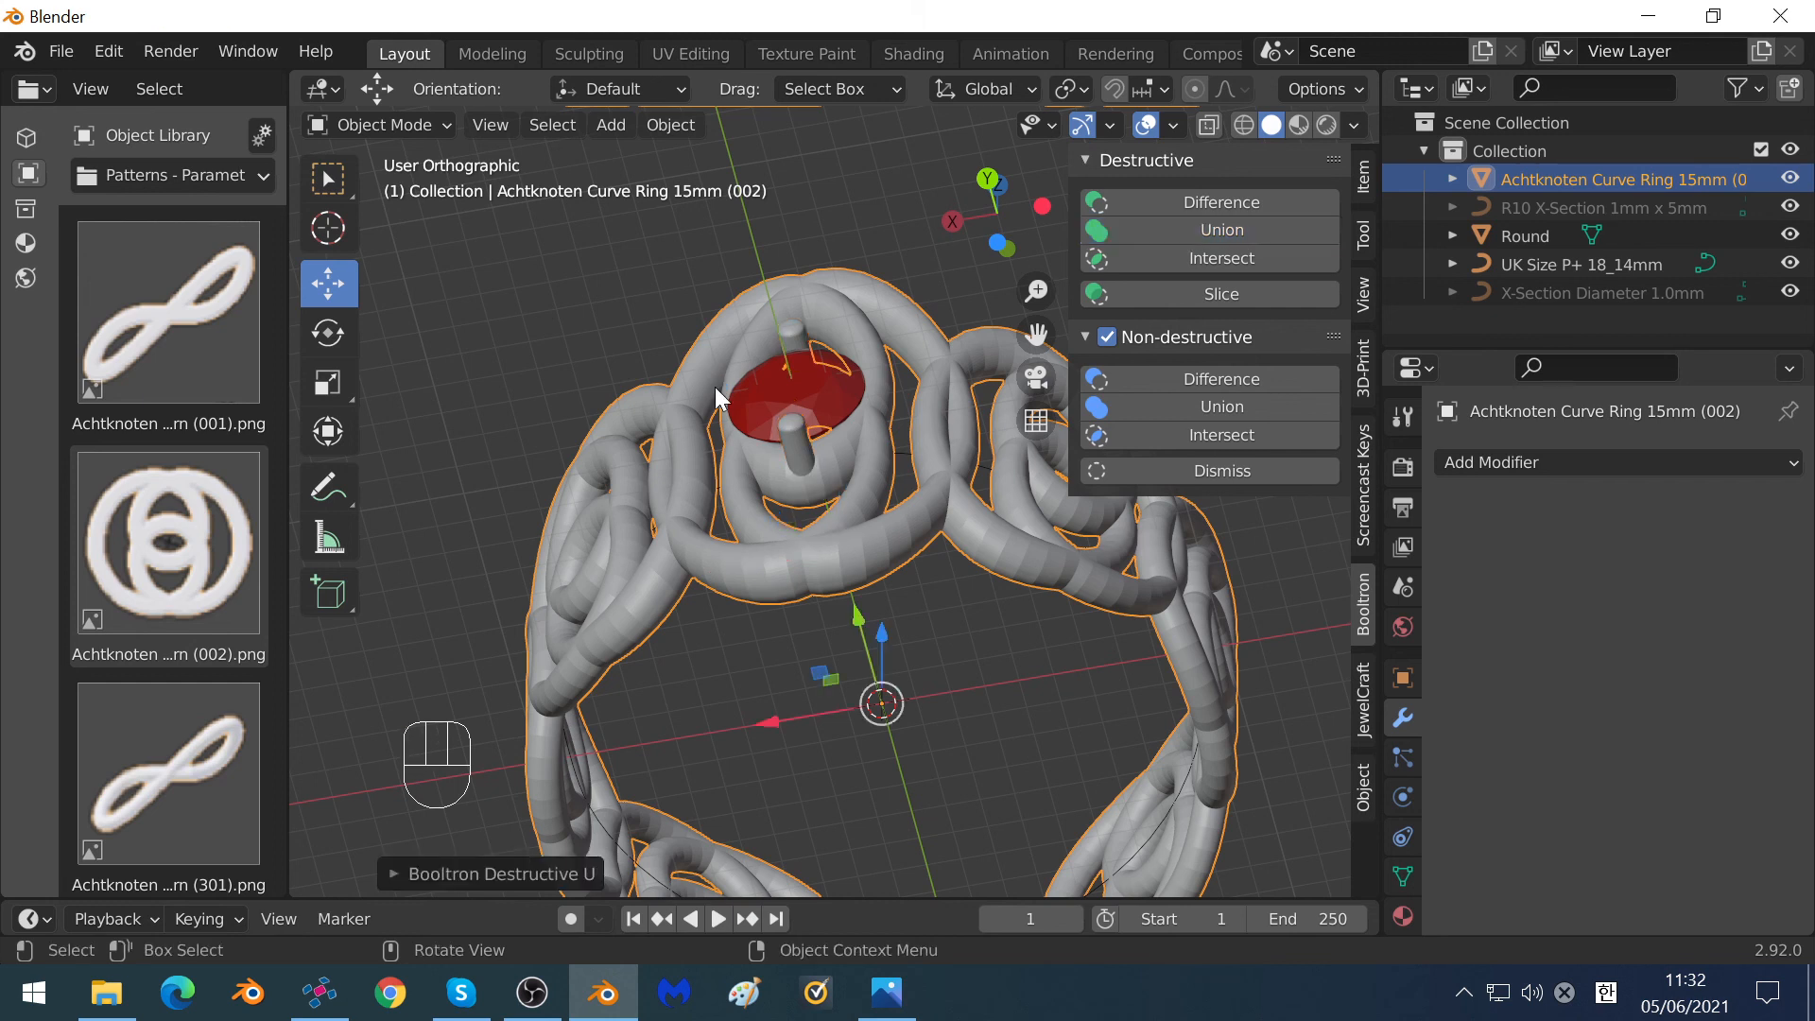
left_click(798, 334)
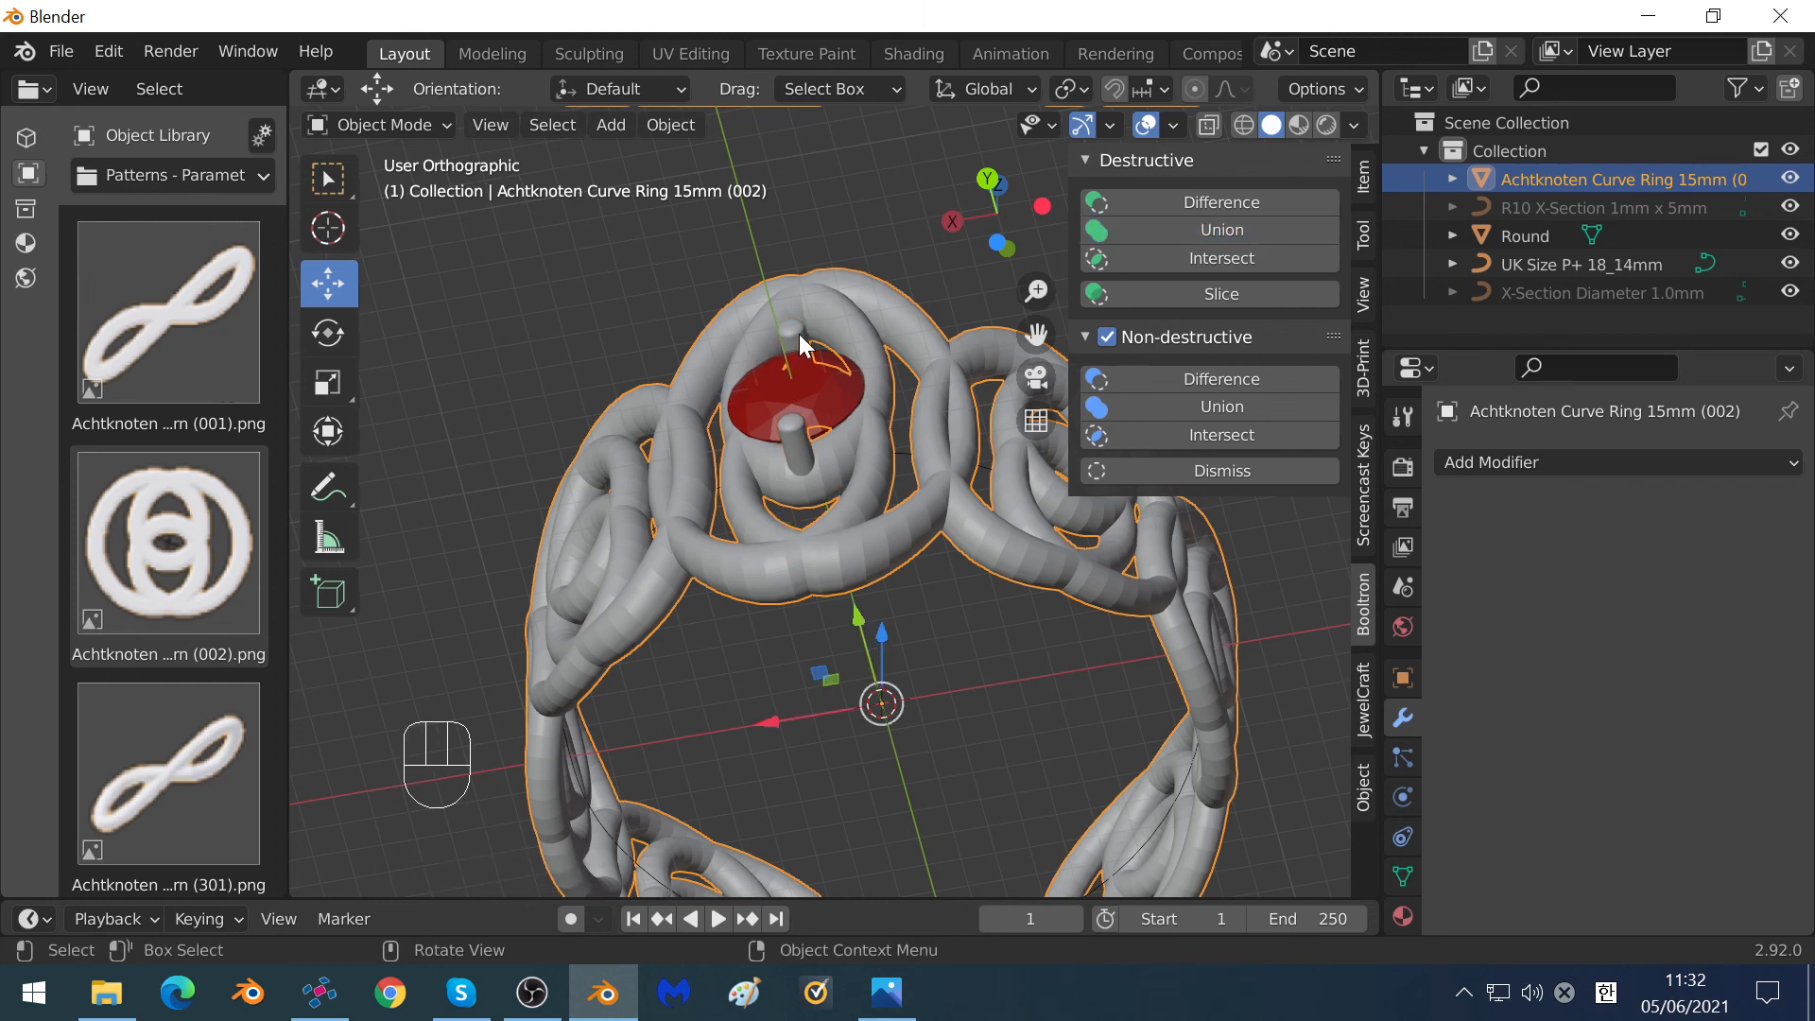
Delete the round ruby from the scene and select the combined ring and prongs.
left_click(755, 391)
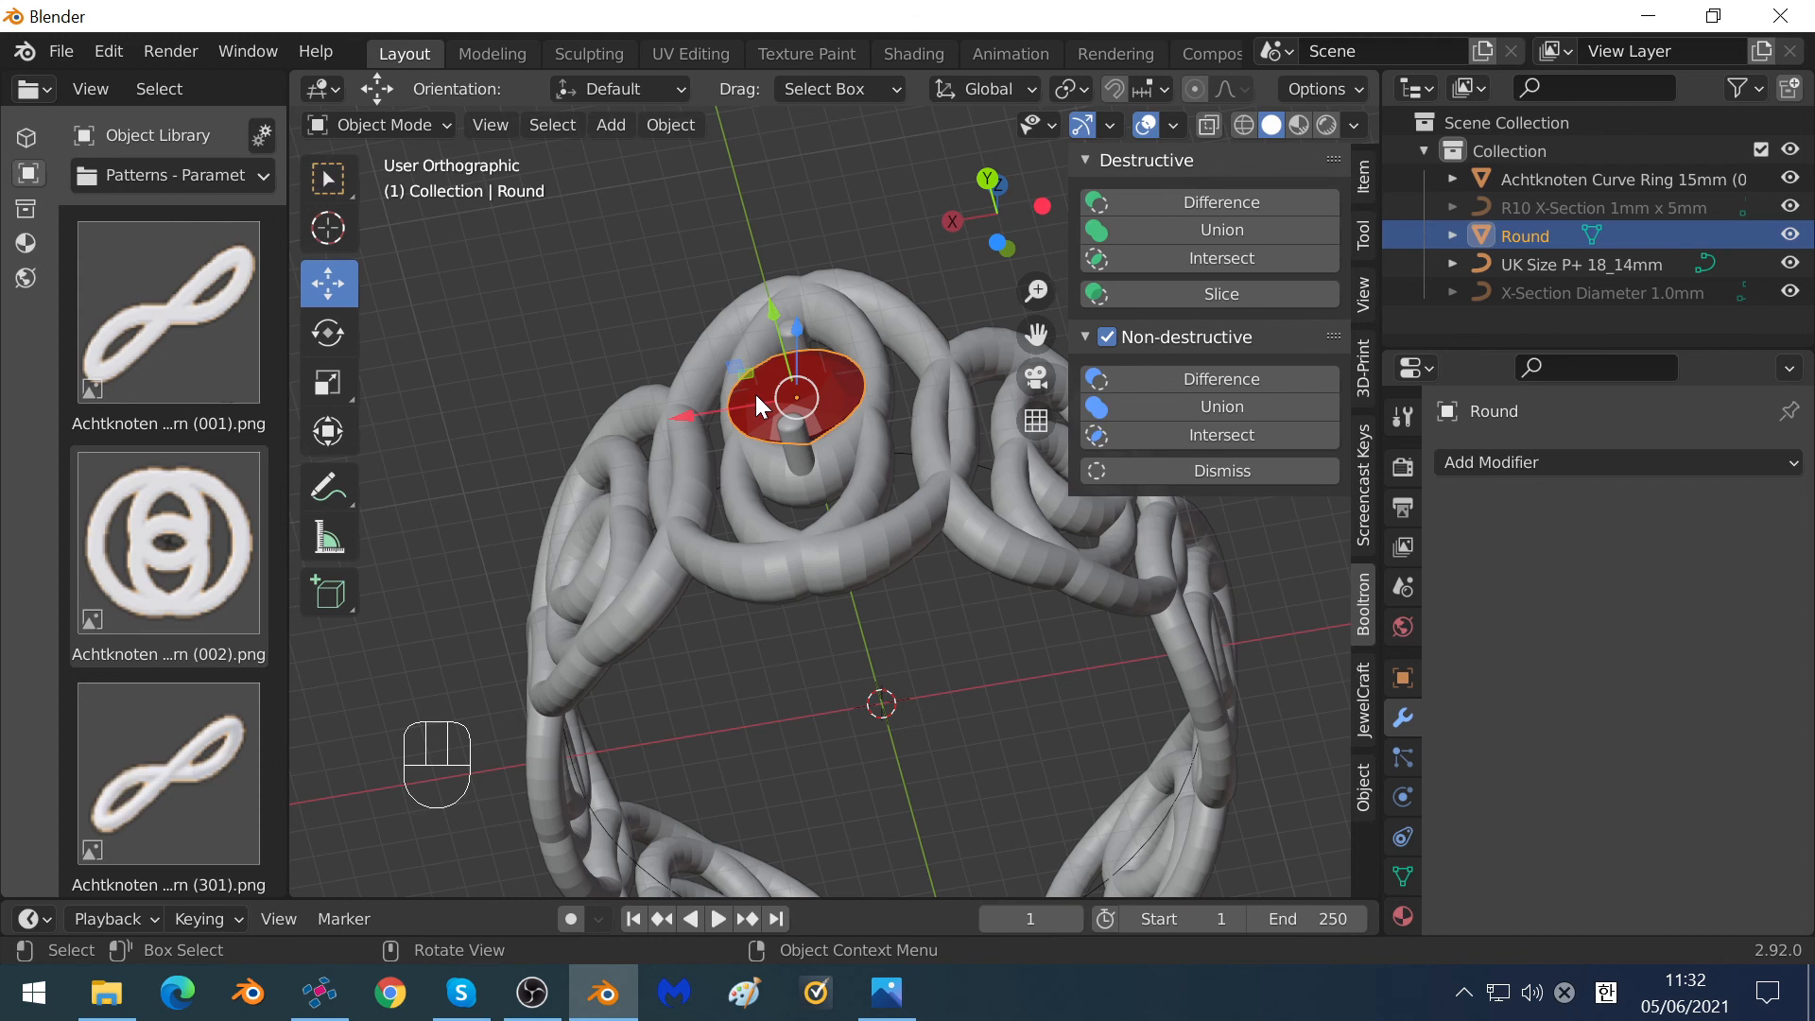
key("x")
left_click(757, 394)
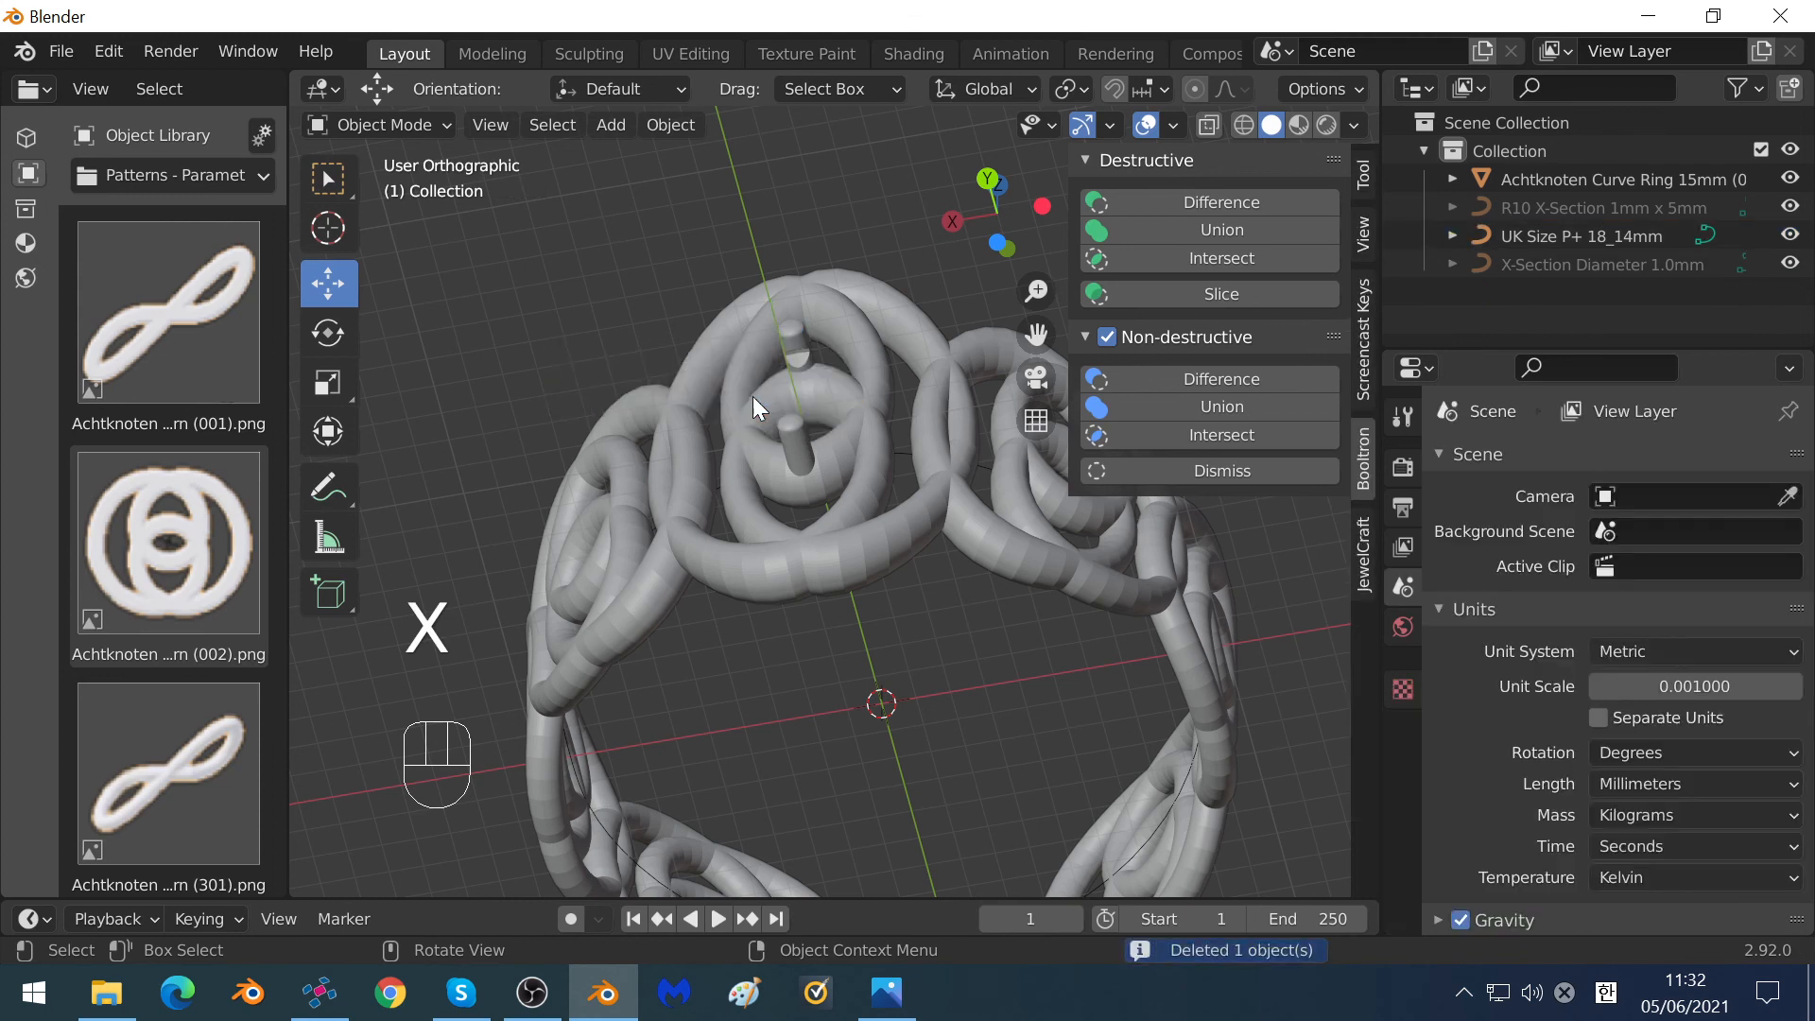
middle_click_drag(834, 596, 752, 408)
left_click(754, 403)
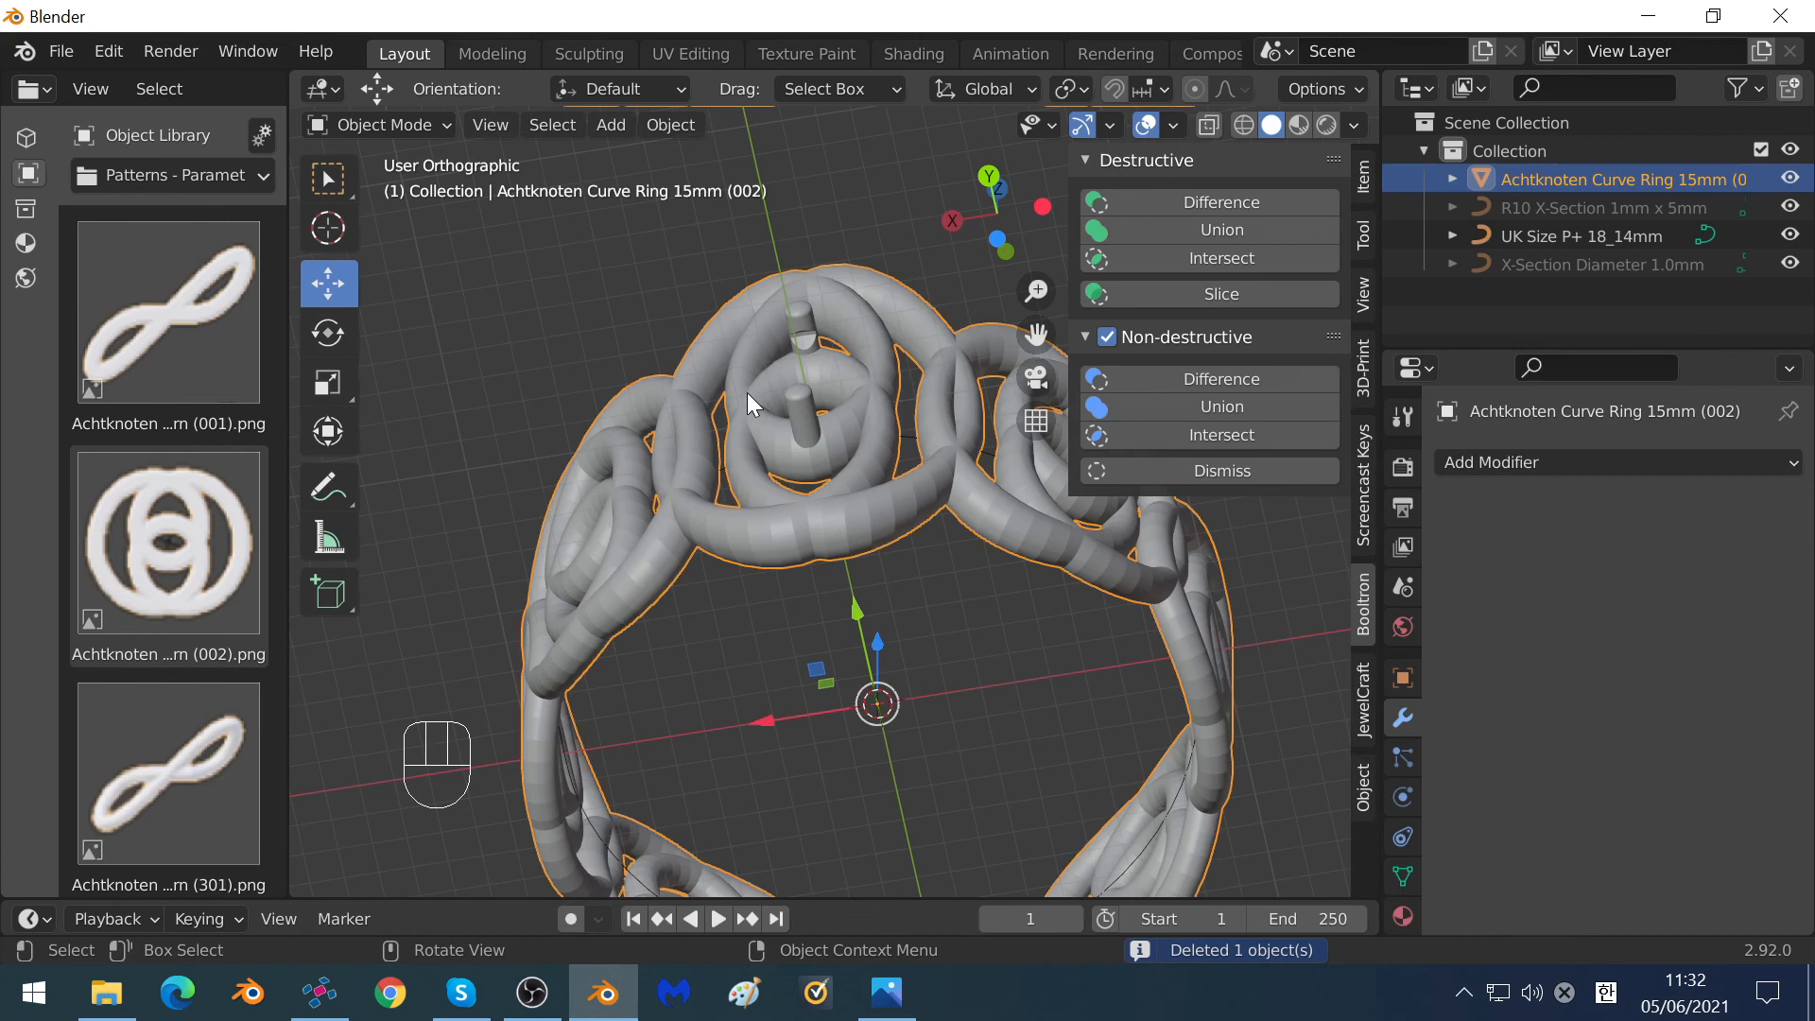
scroll(747, 393, "down", 2)
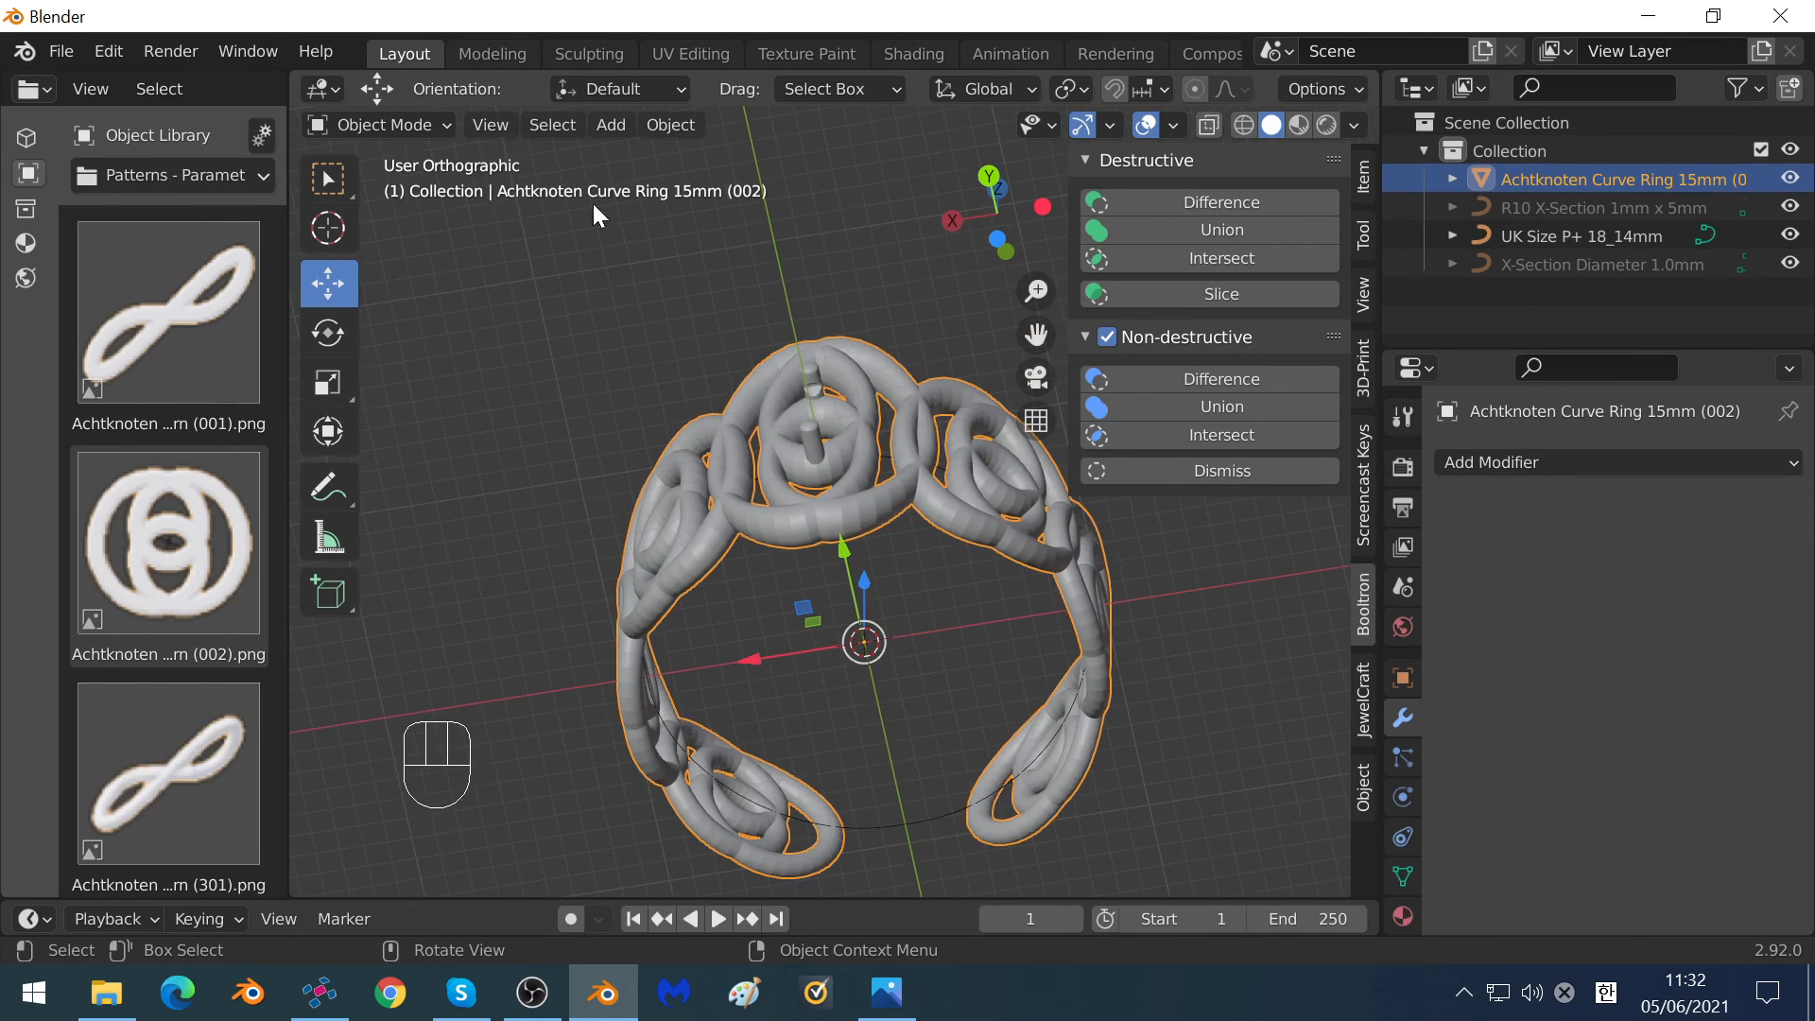
Export the scene to the Desktop as a Wavefront OBJ file named "Ring + 4mm Gem.obj".
left_click(60, 51)
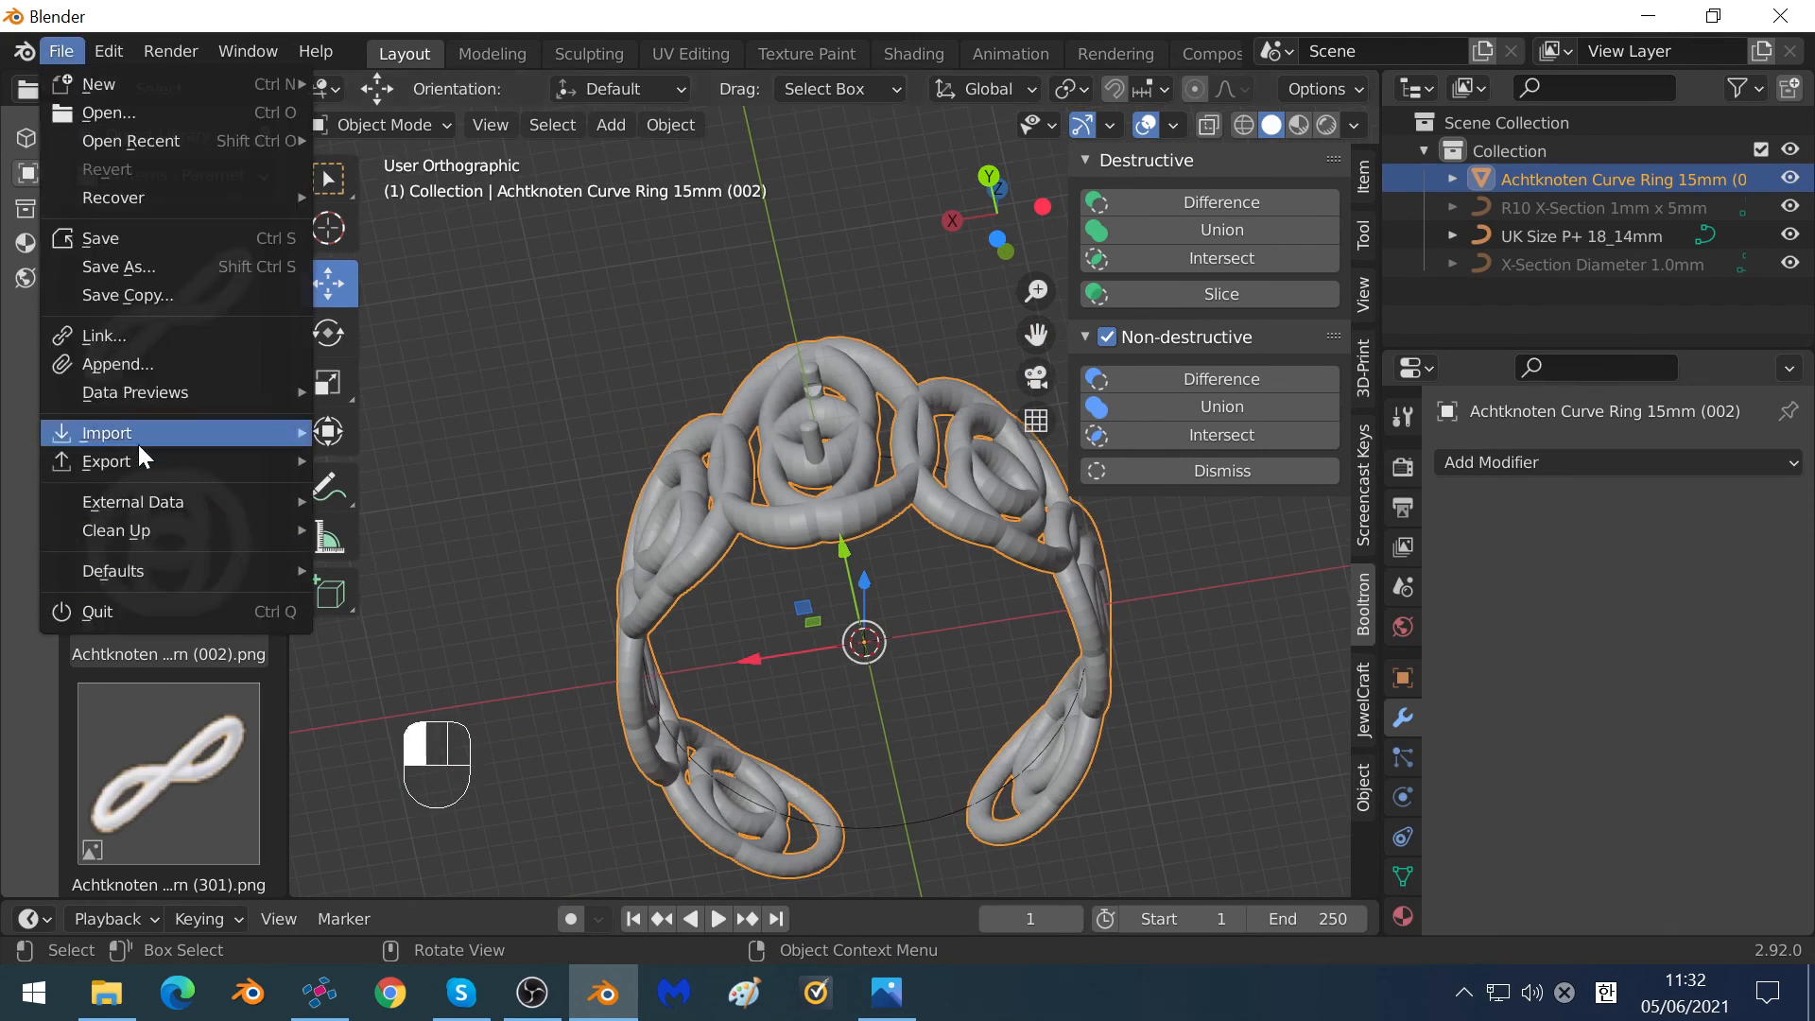
mouse_move(123, 463)
left_click(431, 682)
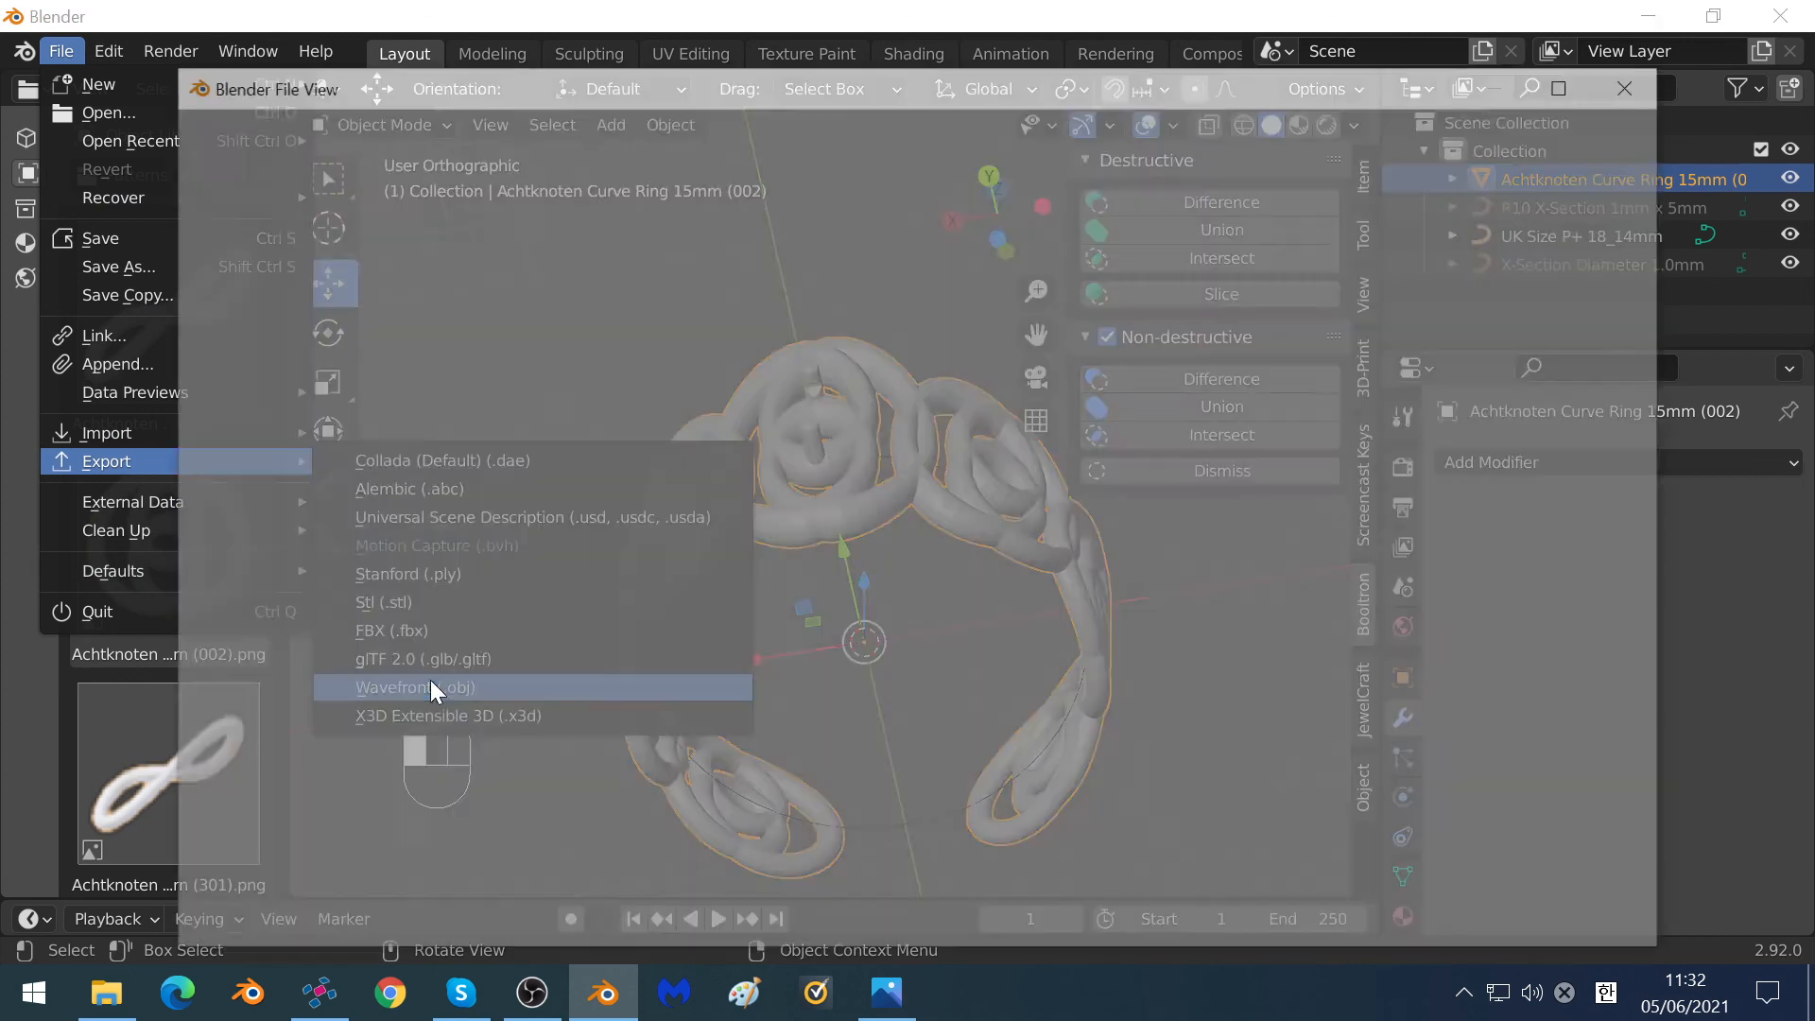
left_click(287, 506)
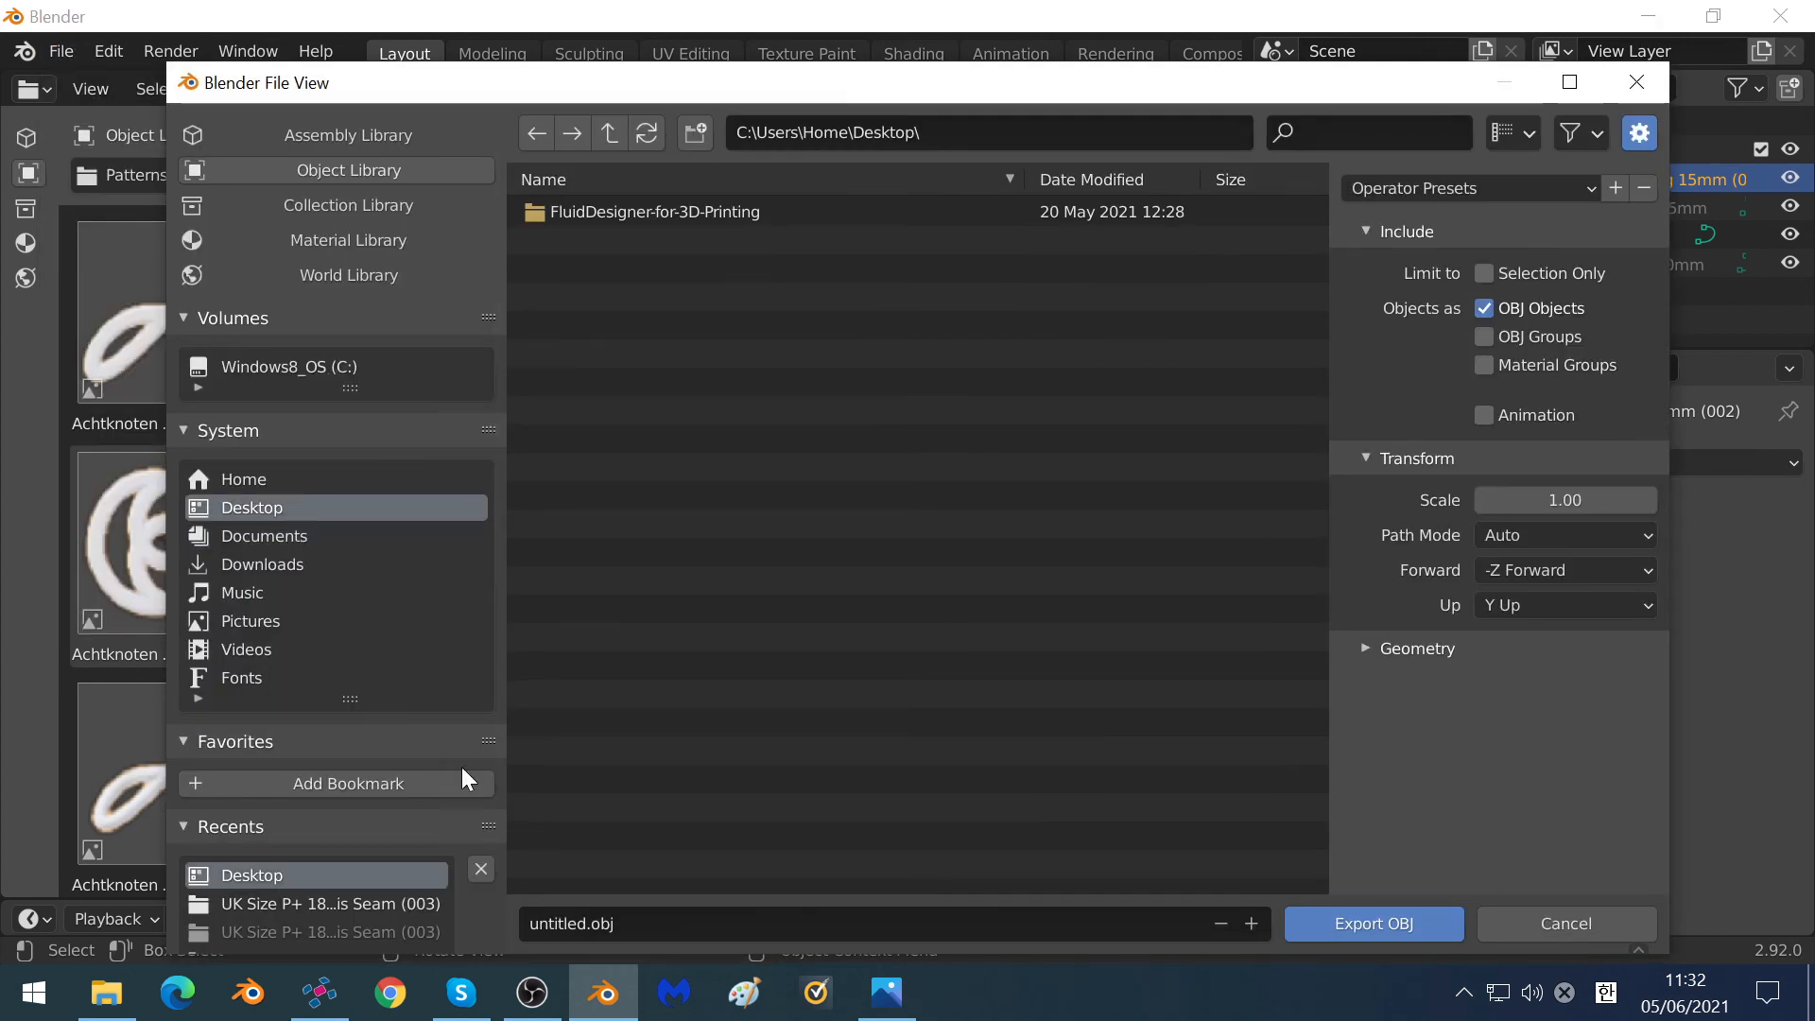
left_click(672, 925)
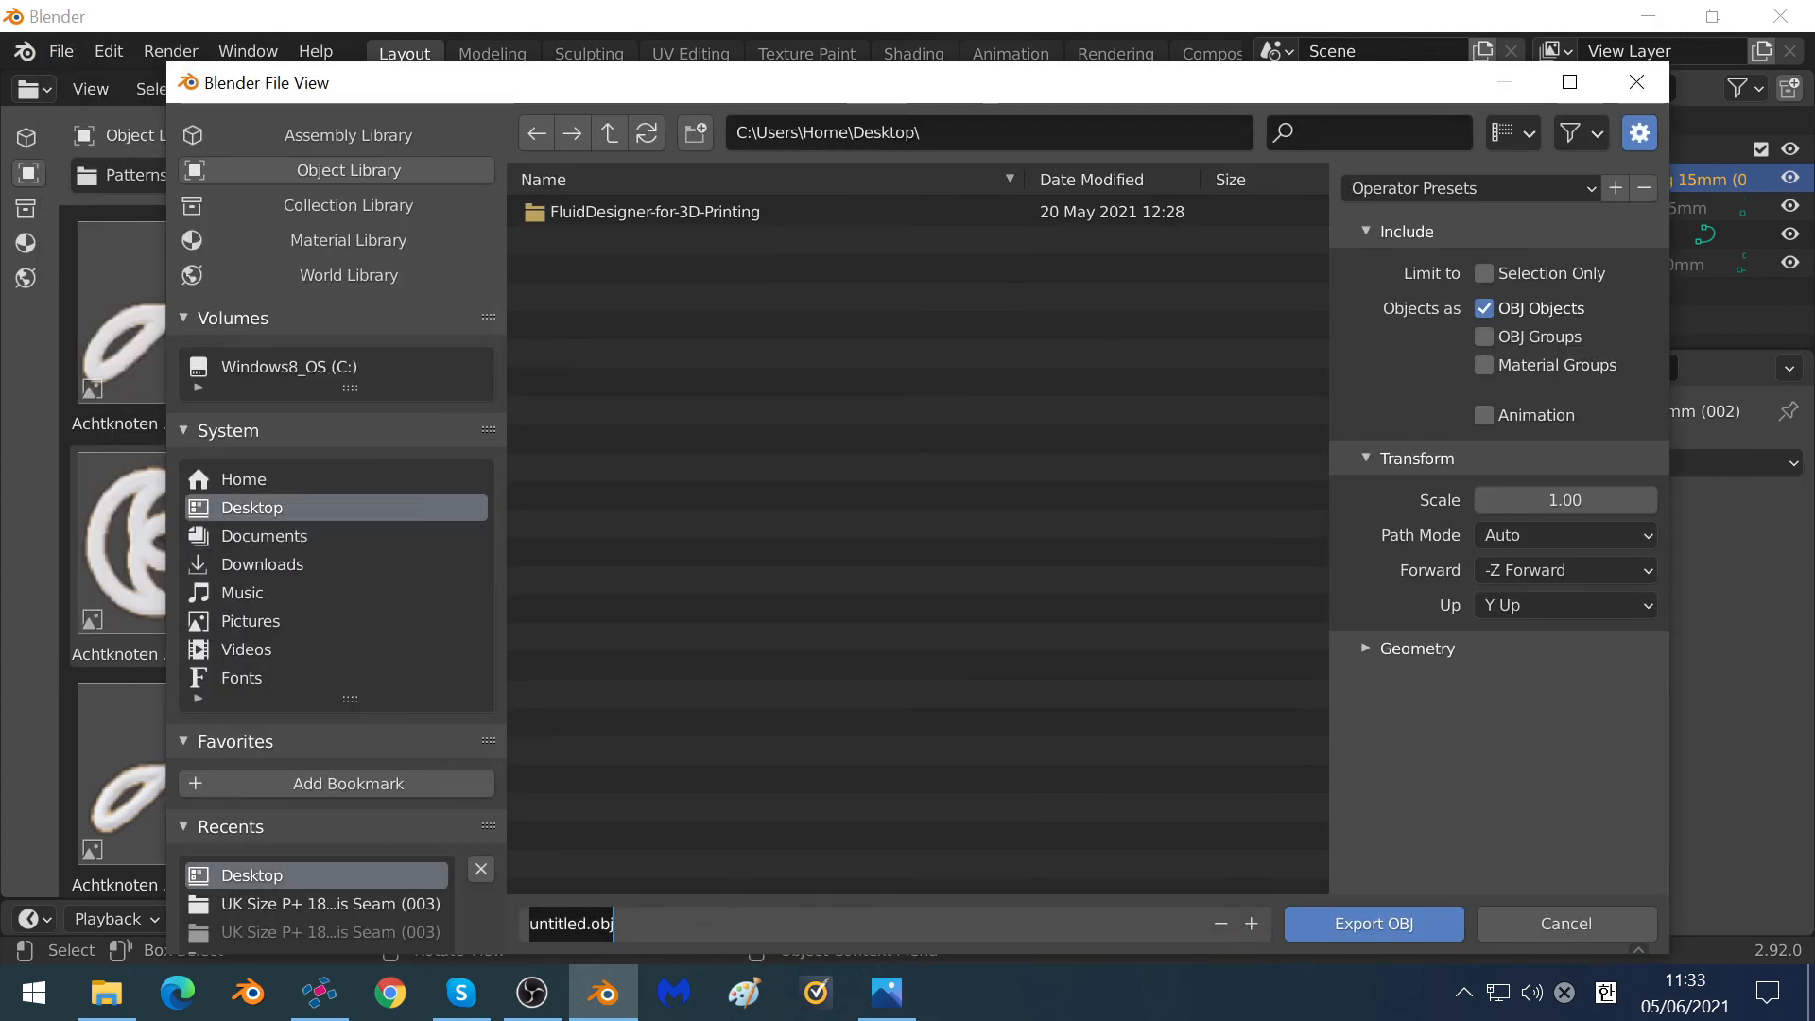
type("R")
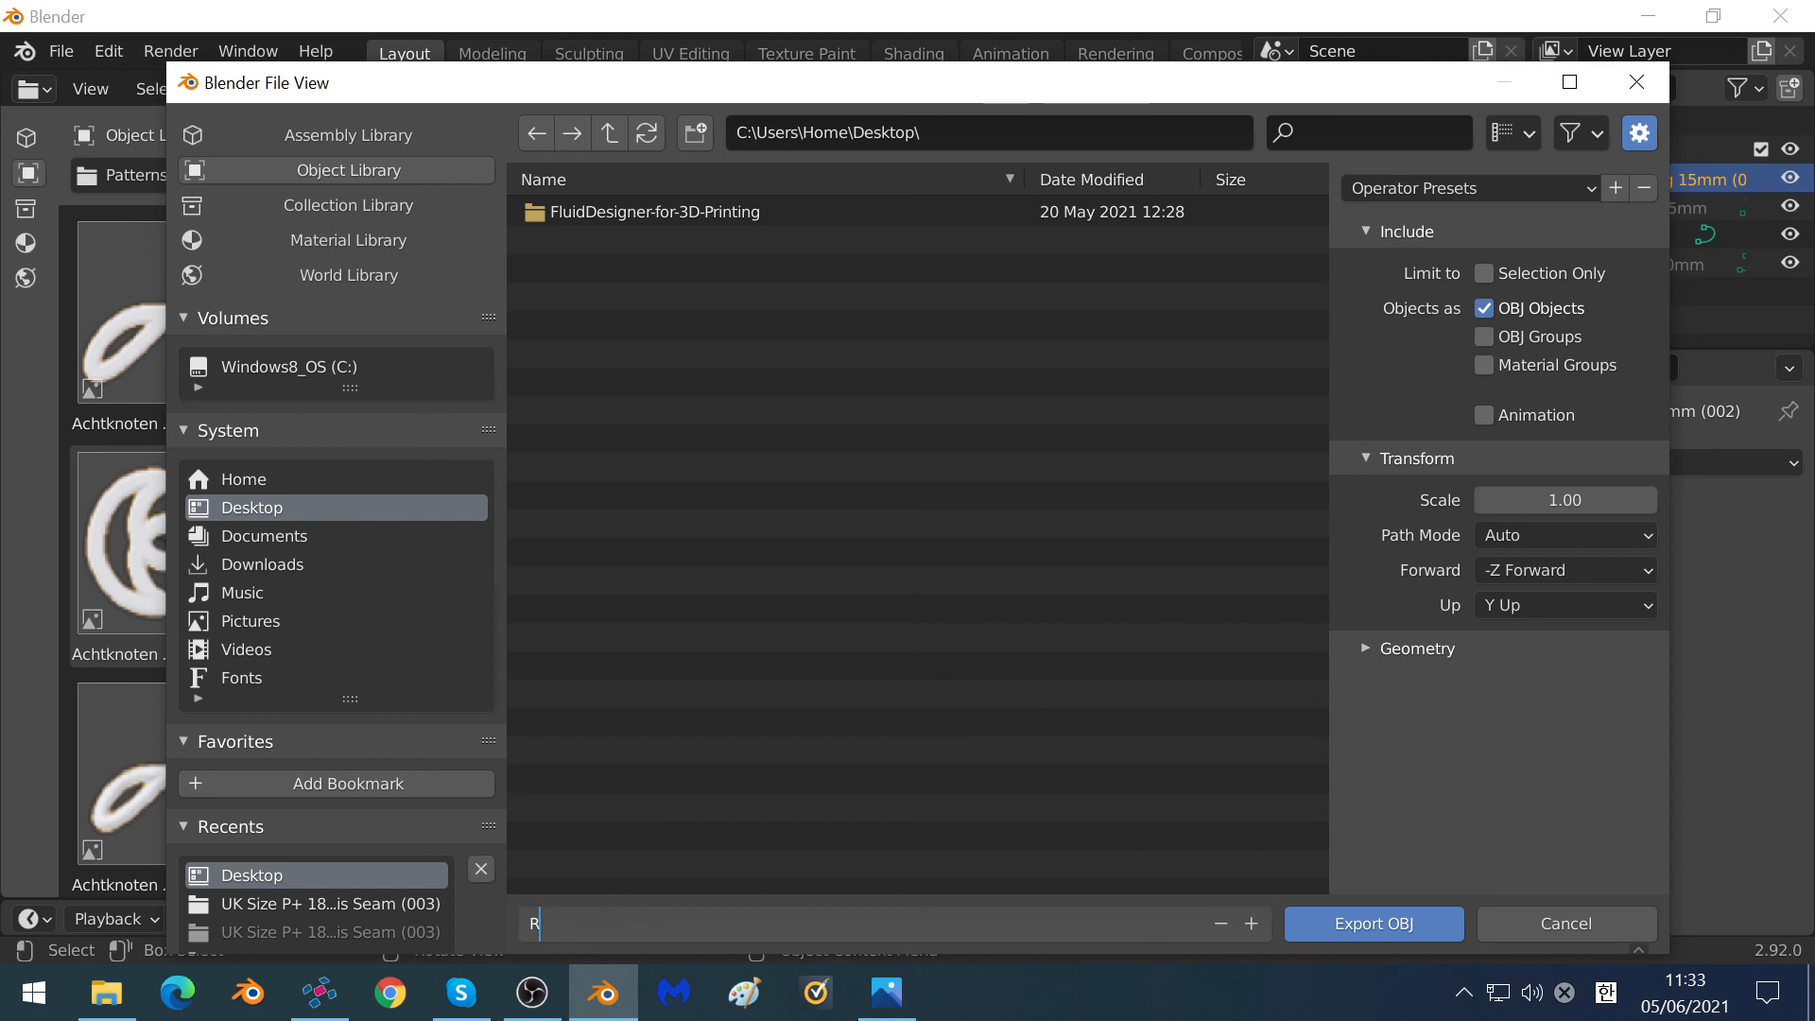
type("ing + 4mm Gem")
key("Return")
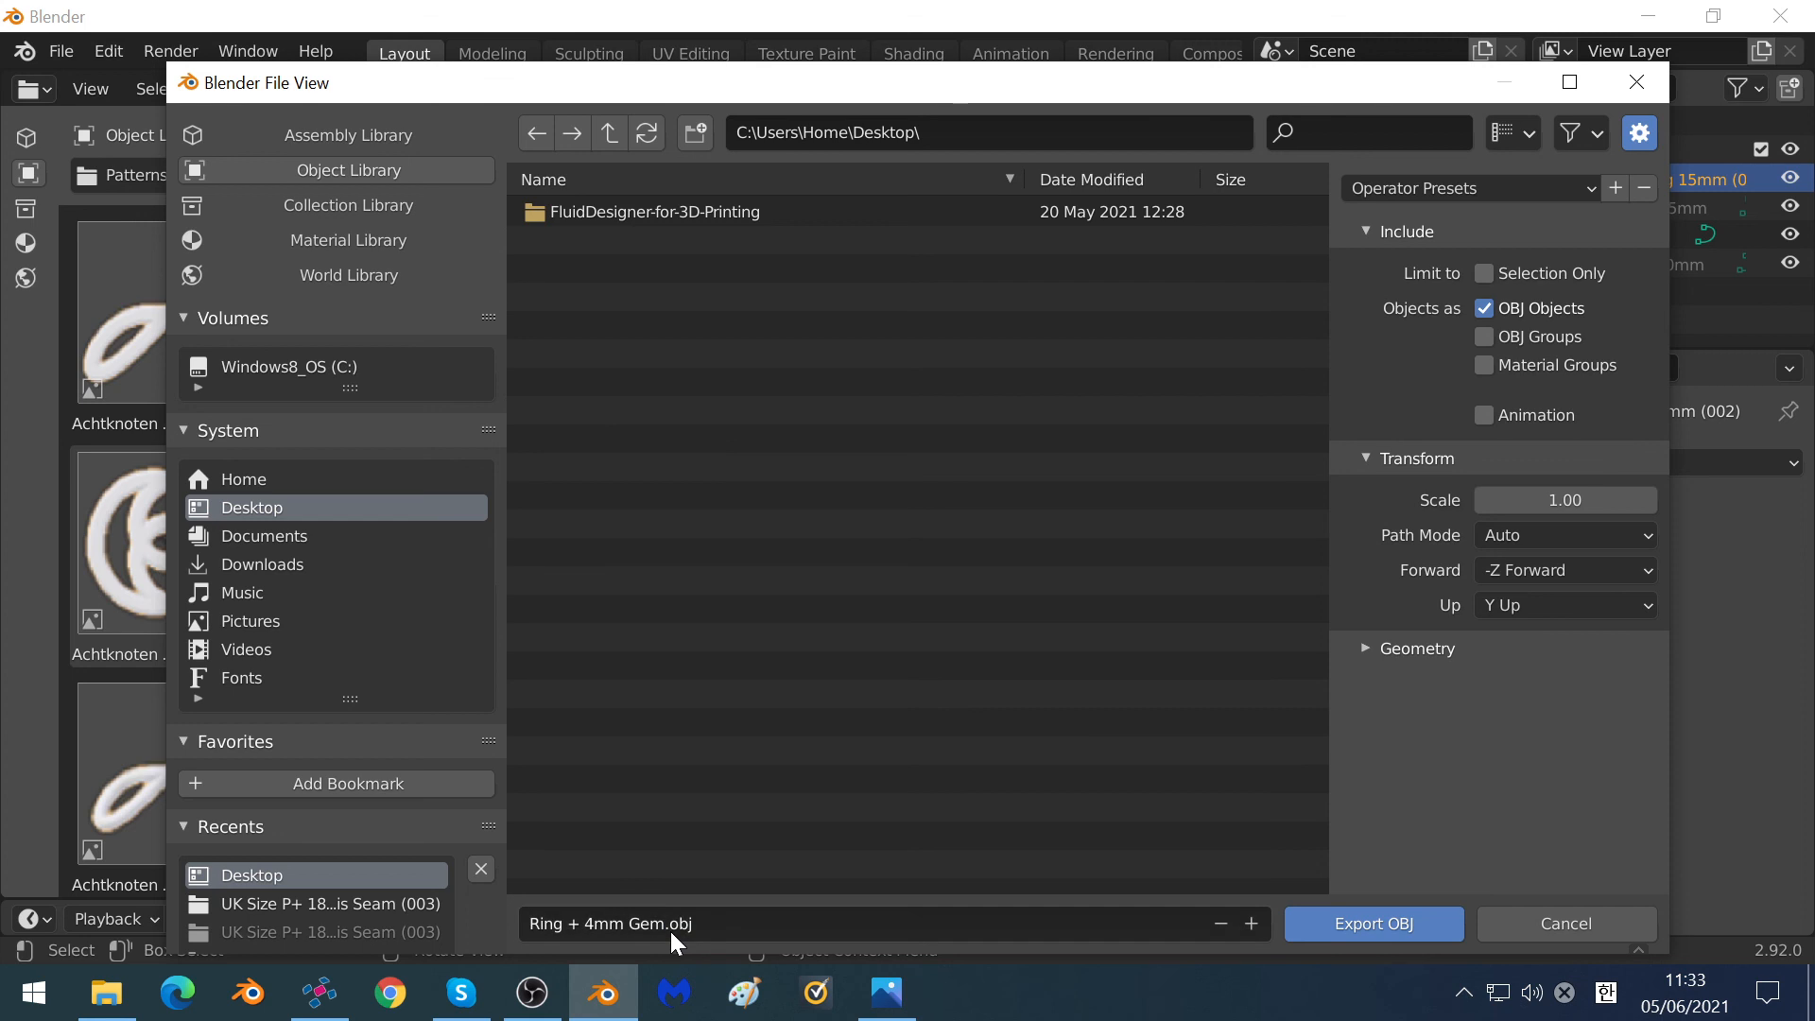
left_click(1377, 913)
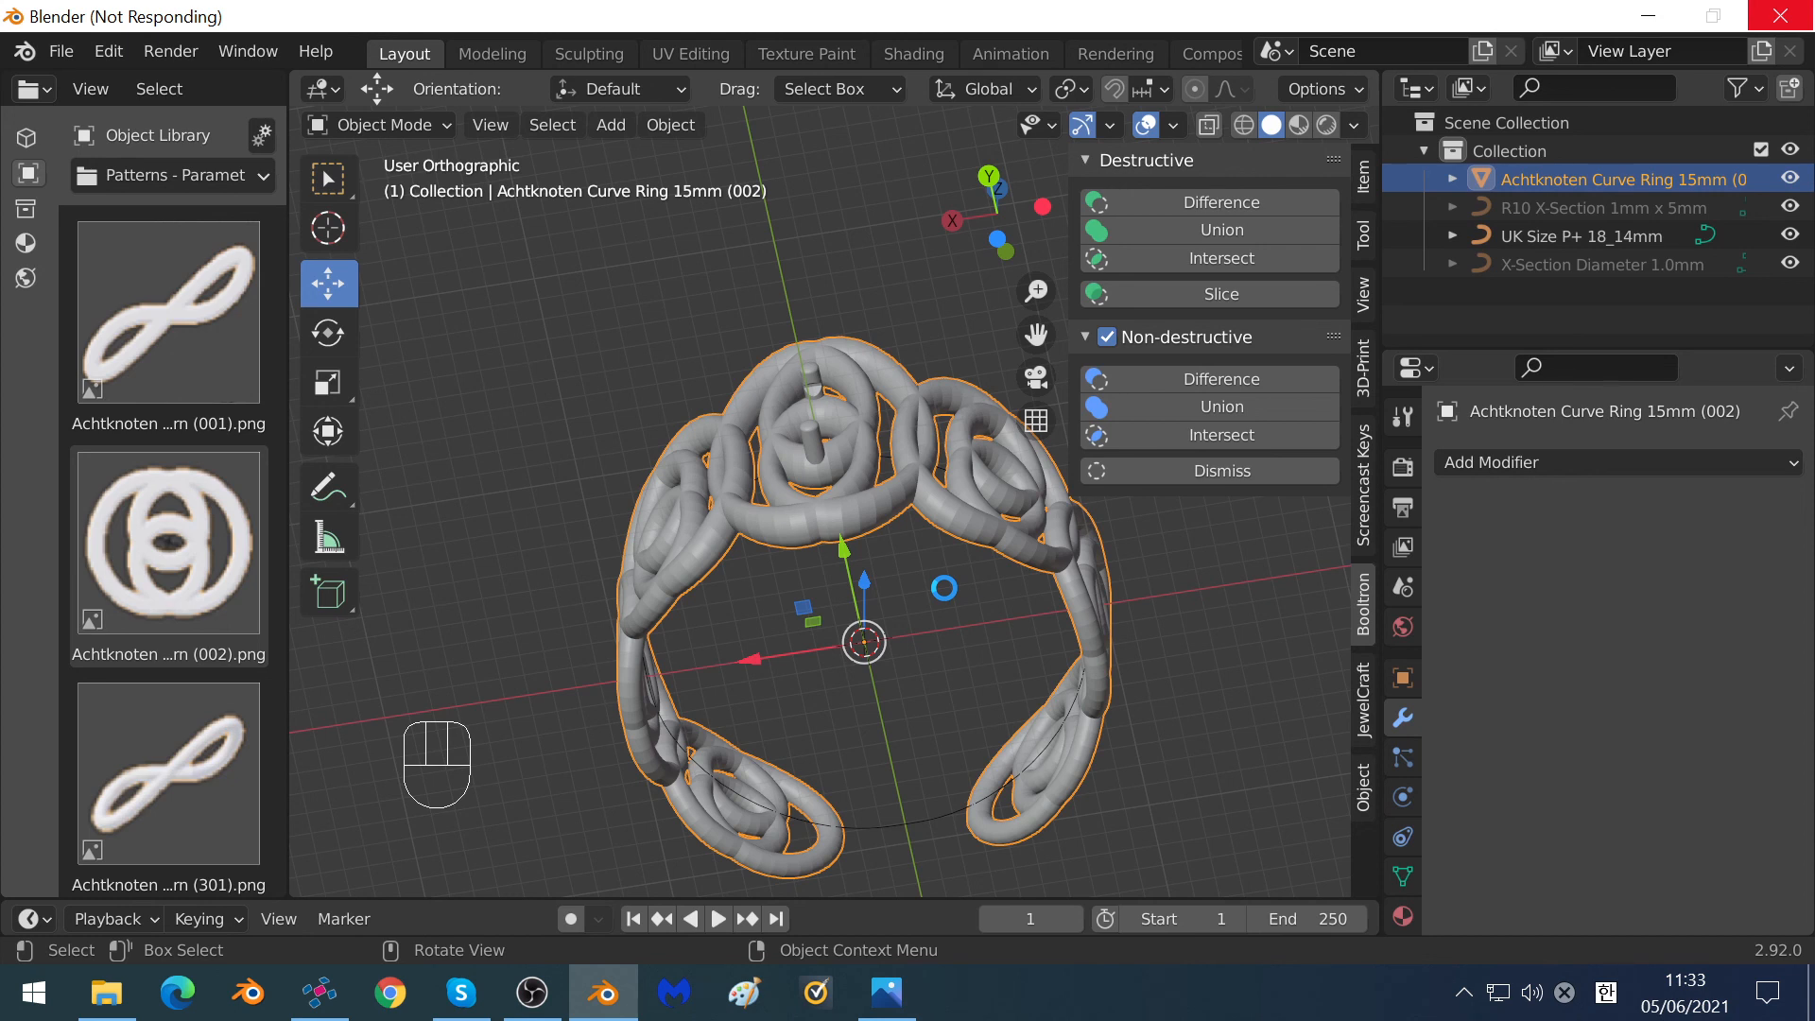
Switch to netfabb Basic, open the "Ring + 4mm Gem" file from the Desktop and view the ring from the prong side.
left_click(320, 993)
left_click(298, 61)
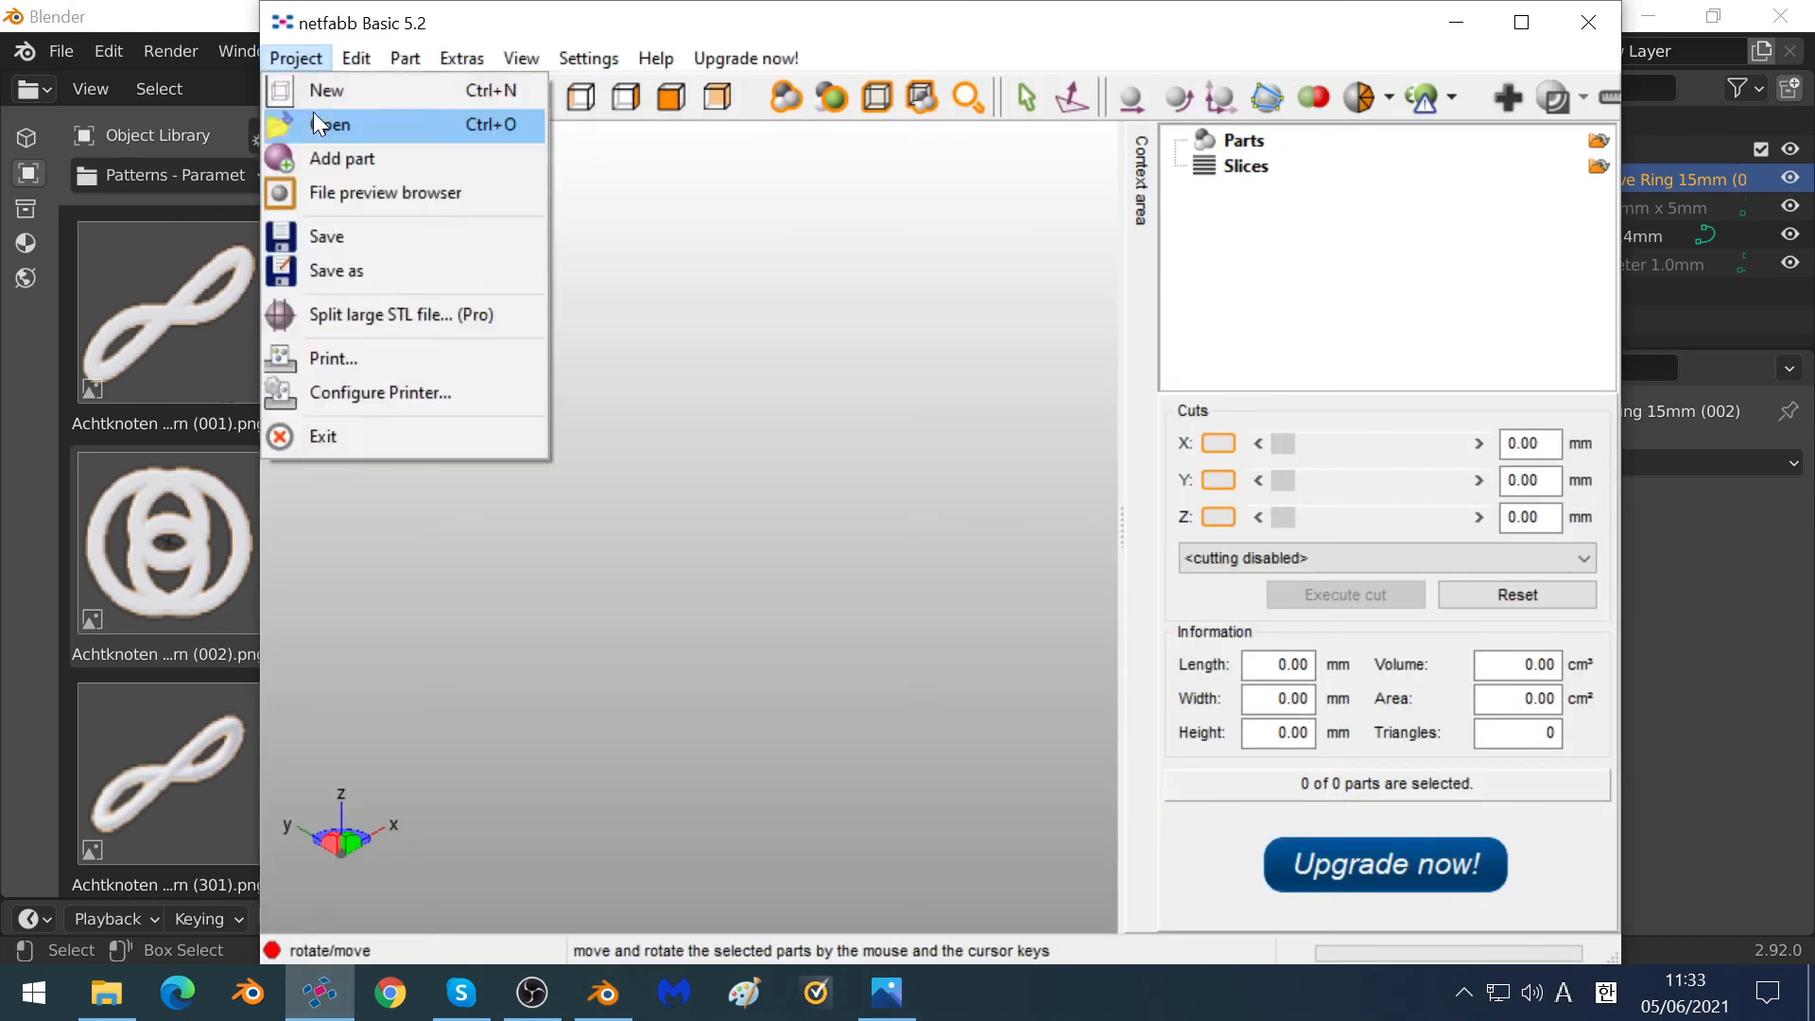
left_click(321, 138)
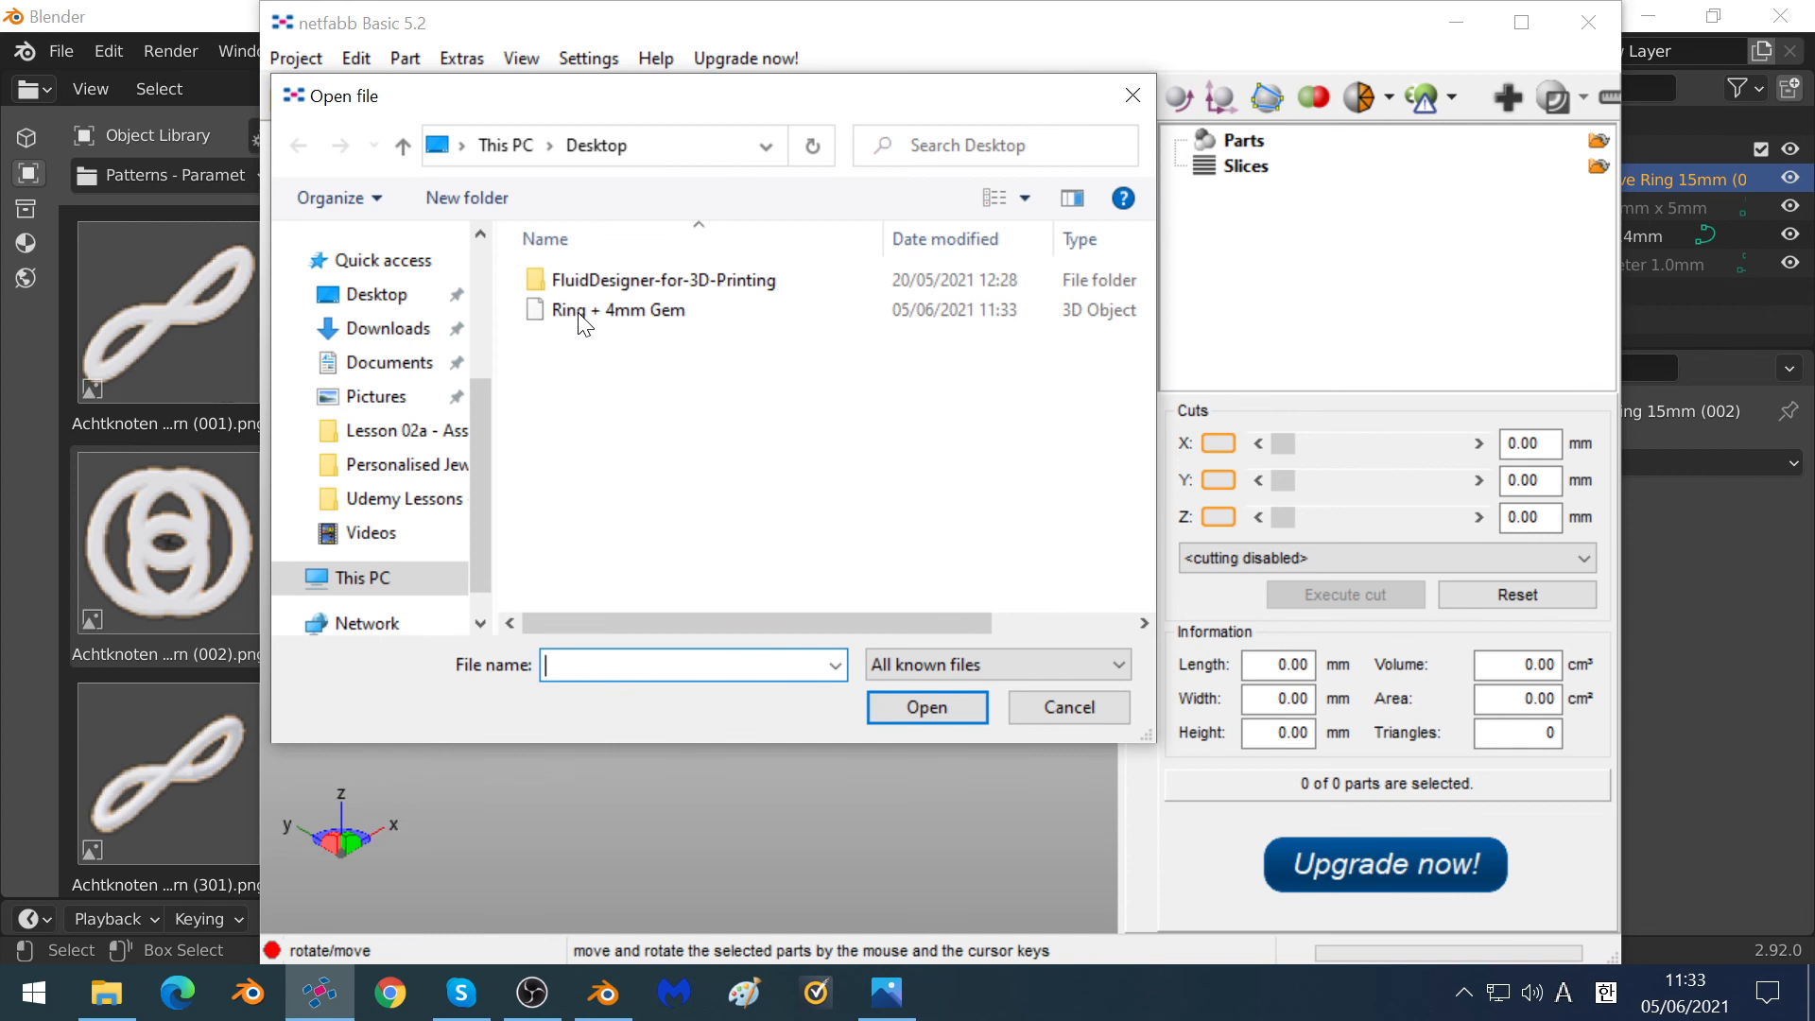
left_click(579, 312)
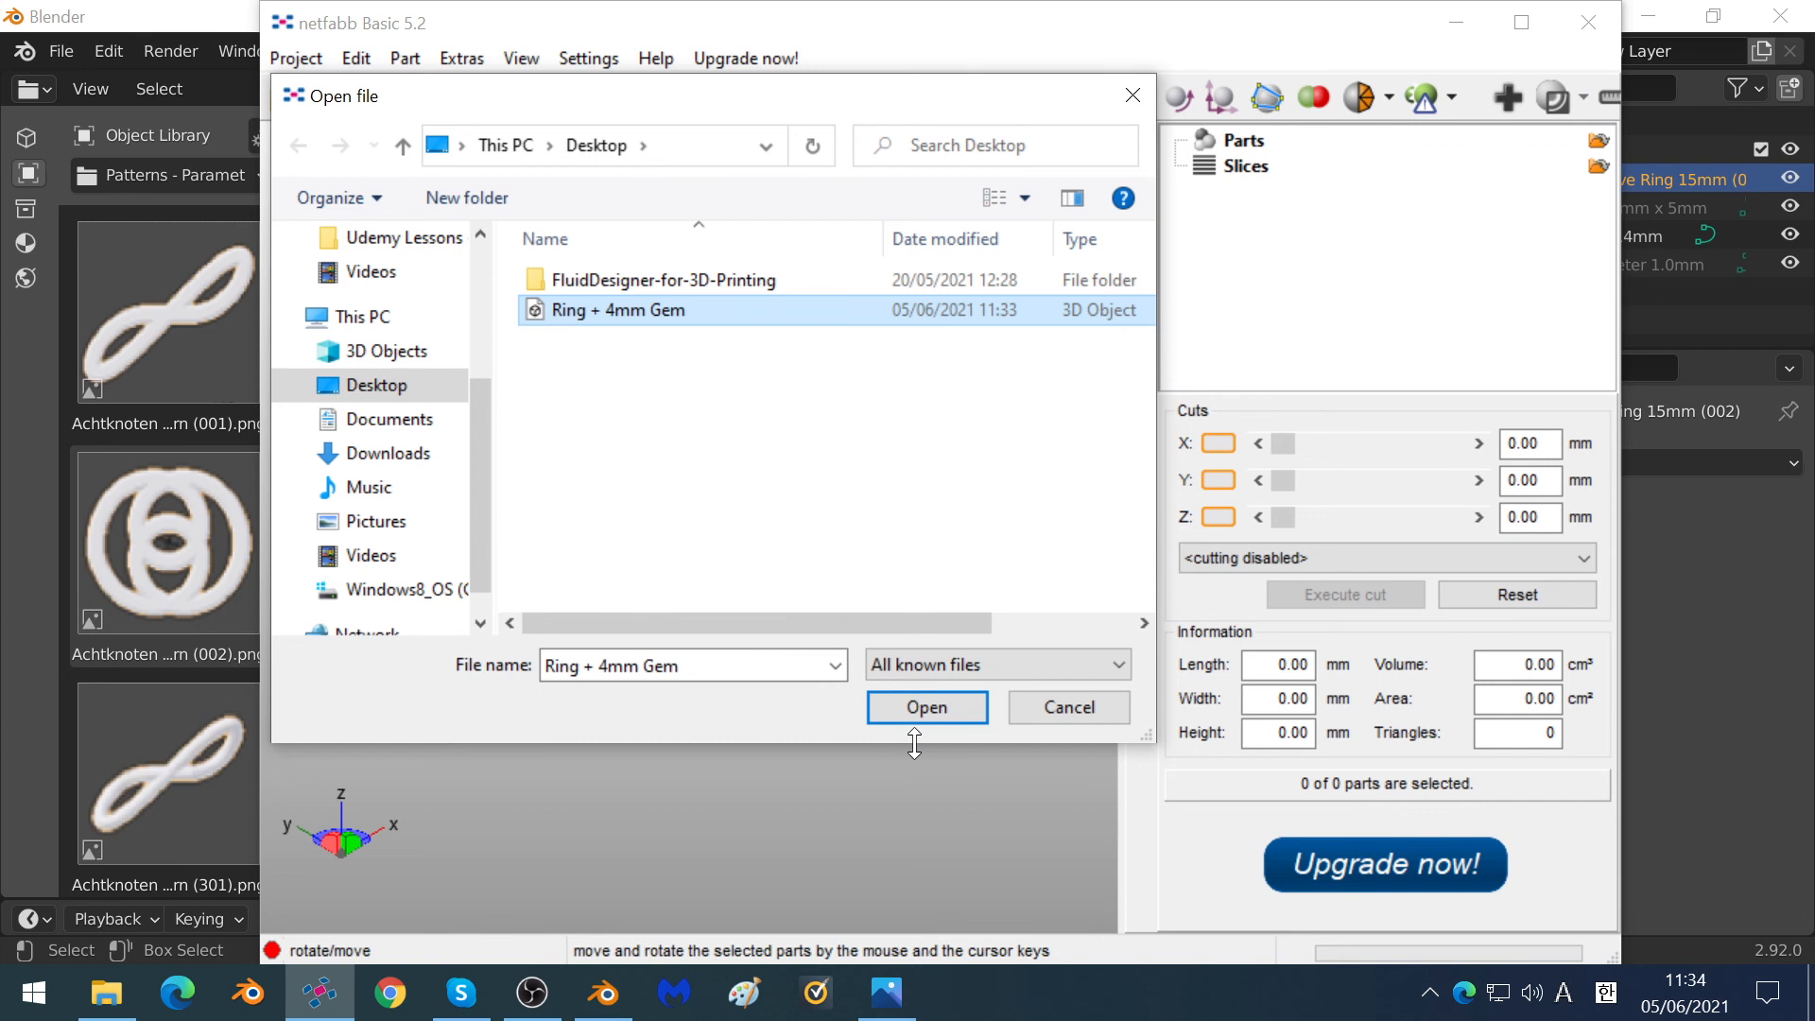
left_click(922, 708)
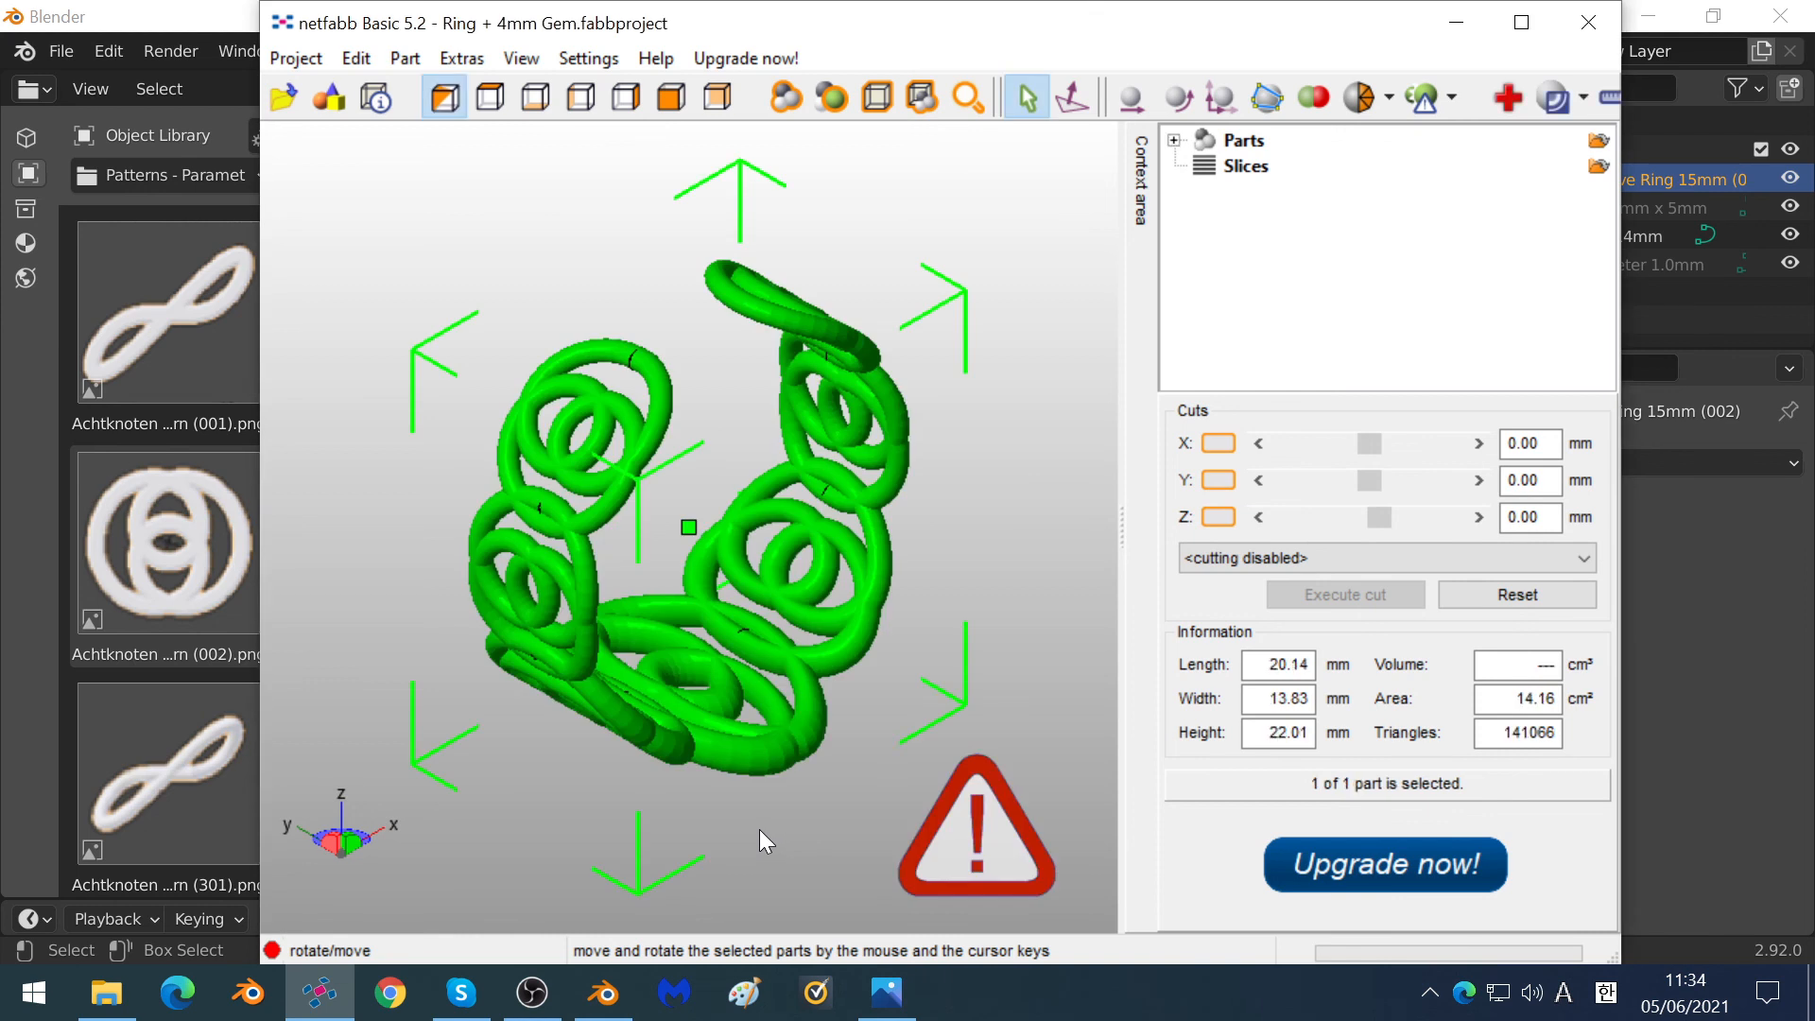
right_click_drag(804, 526, 778, 248)
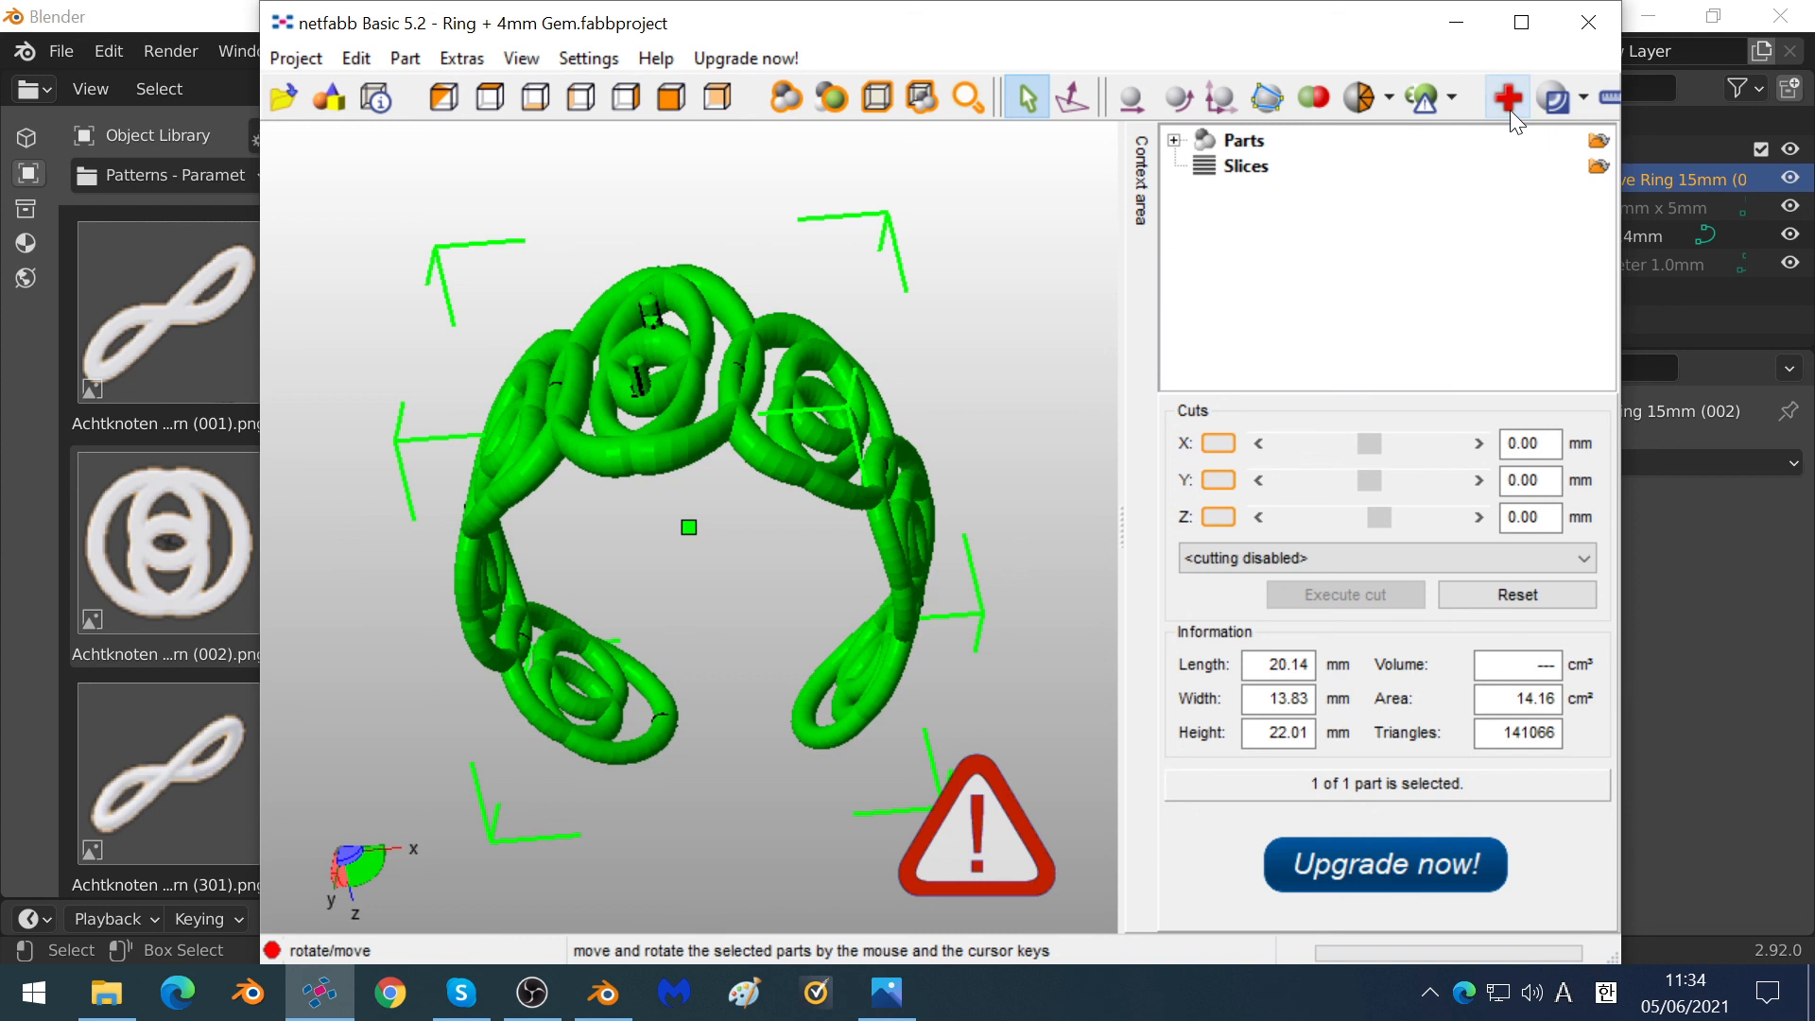
Run the Default automatic repair on the ring, checking the mesh statistics, and apply it in place of the original part.
left_click(1511, 110)
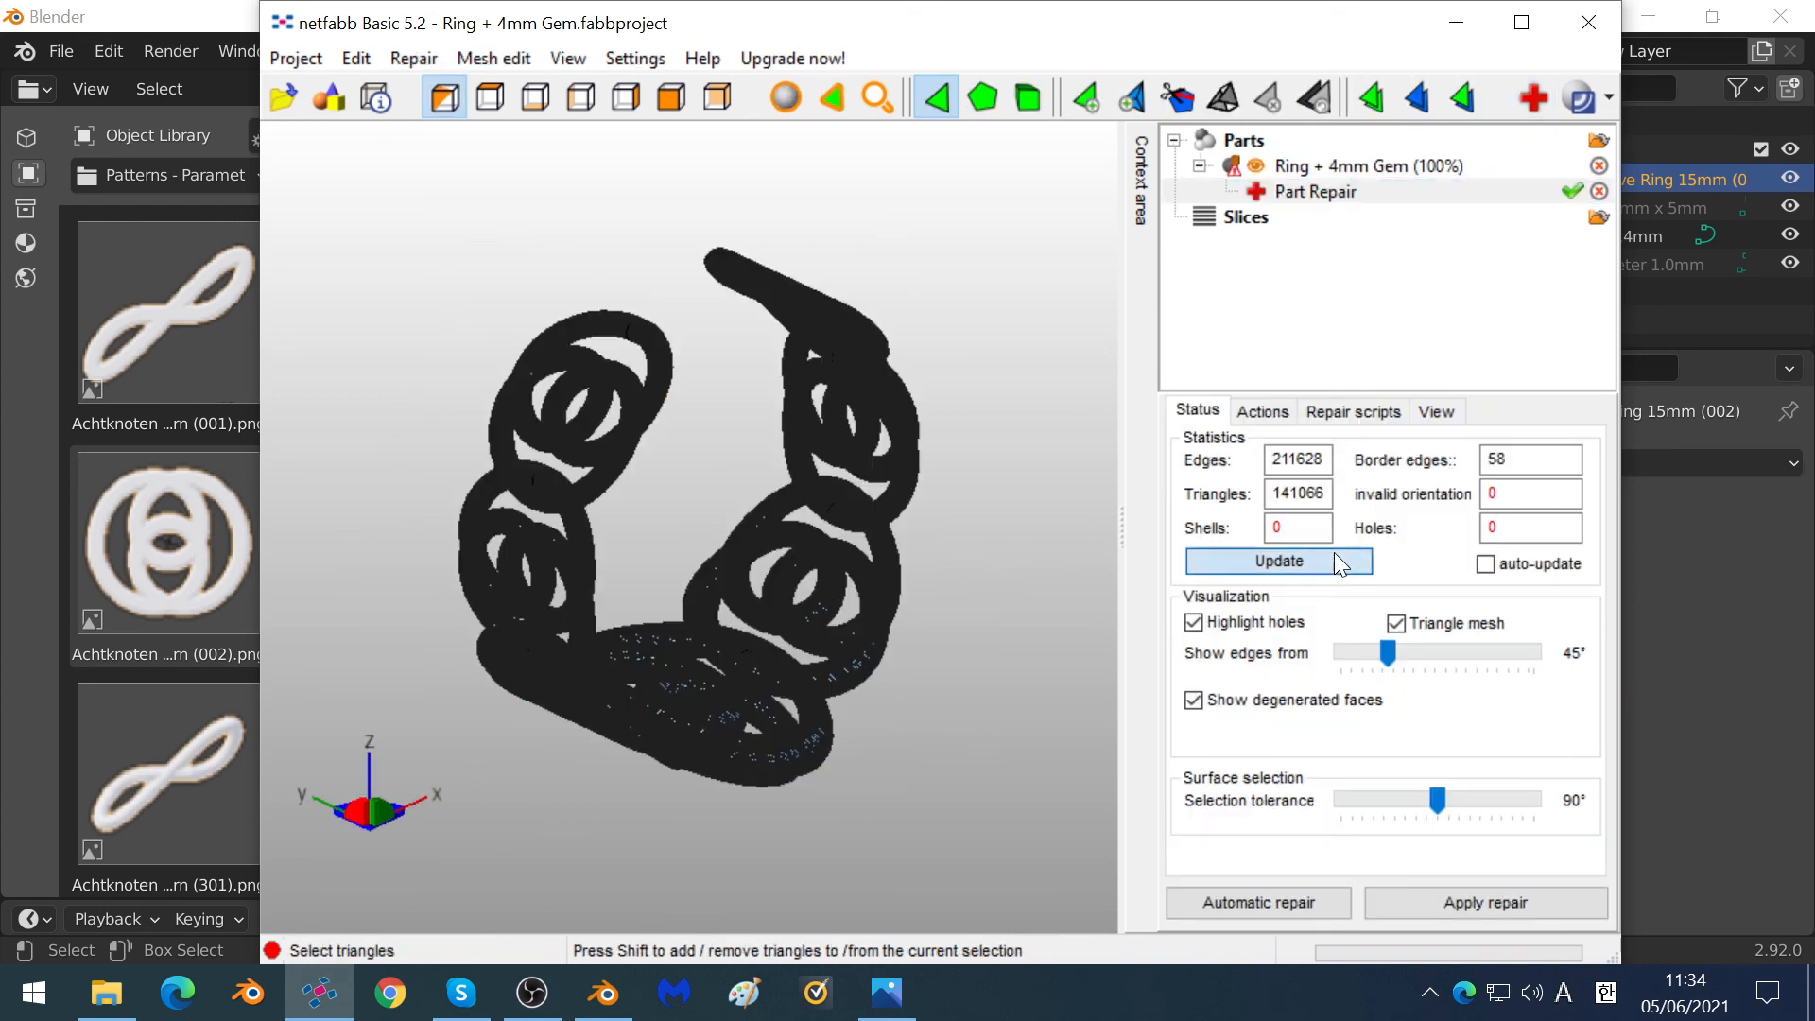
left_click(1335, 553)
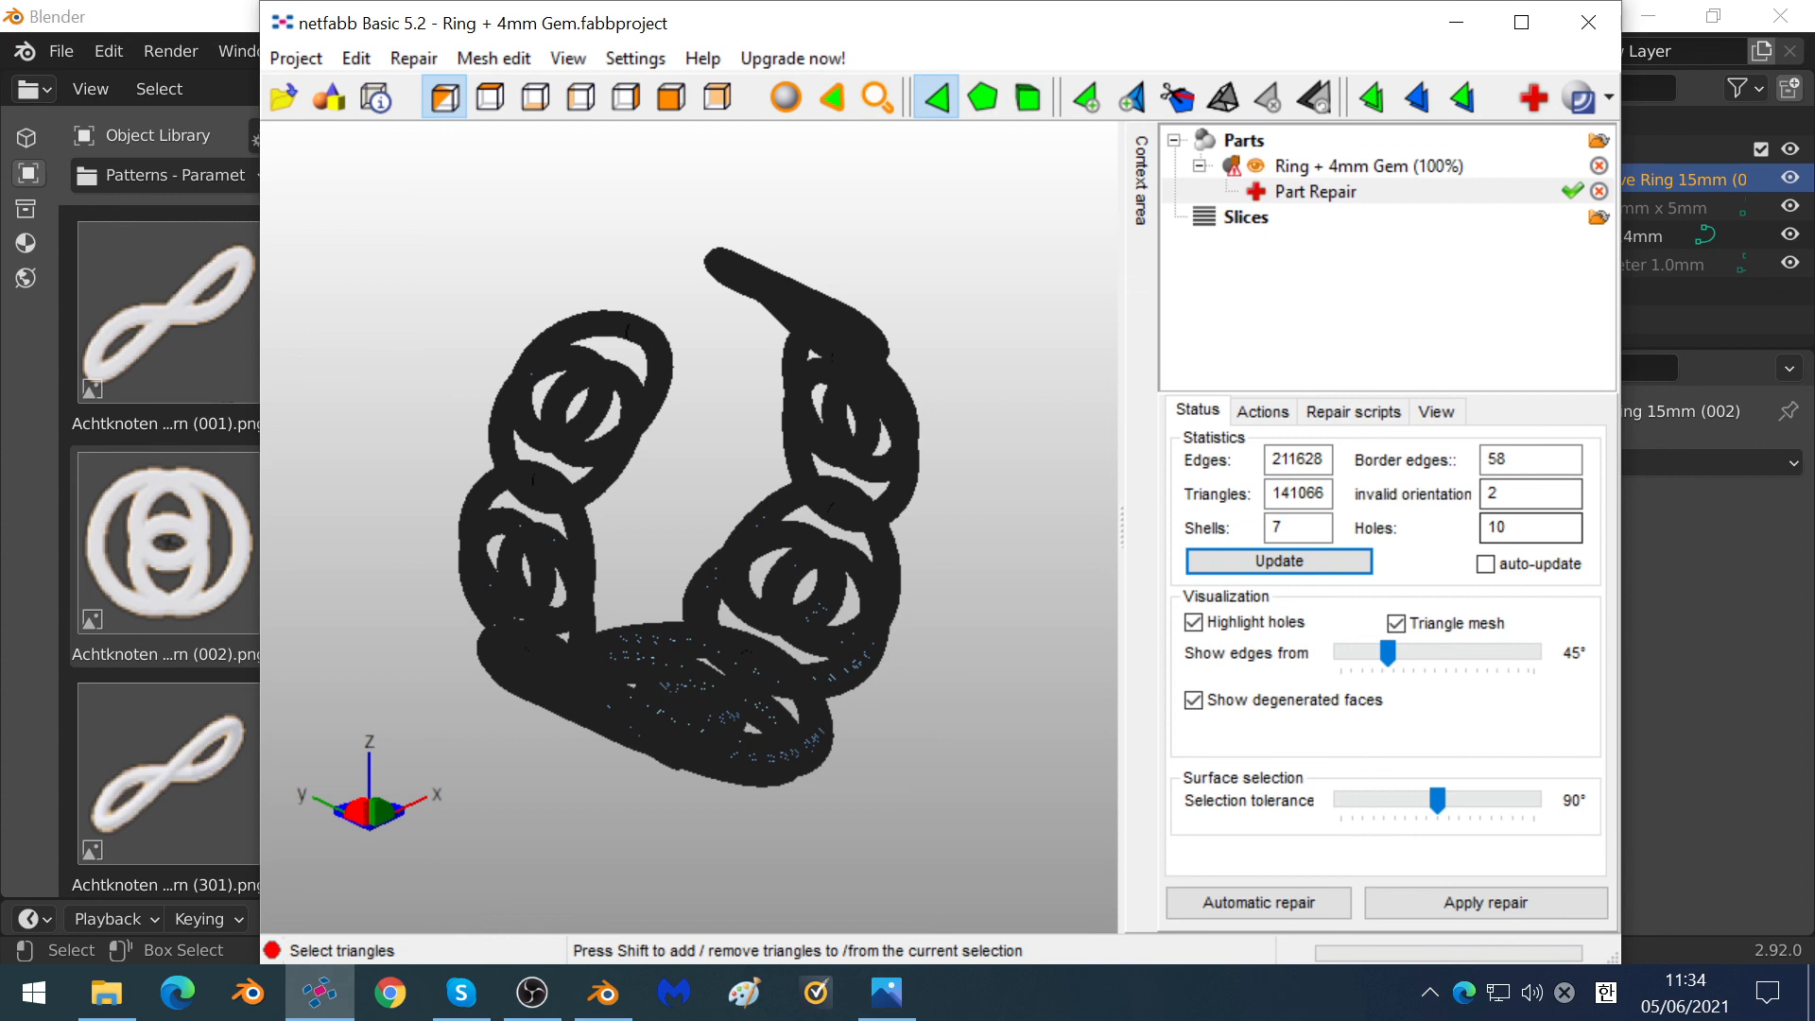
left_click(1269, 904)
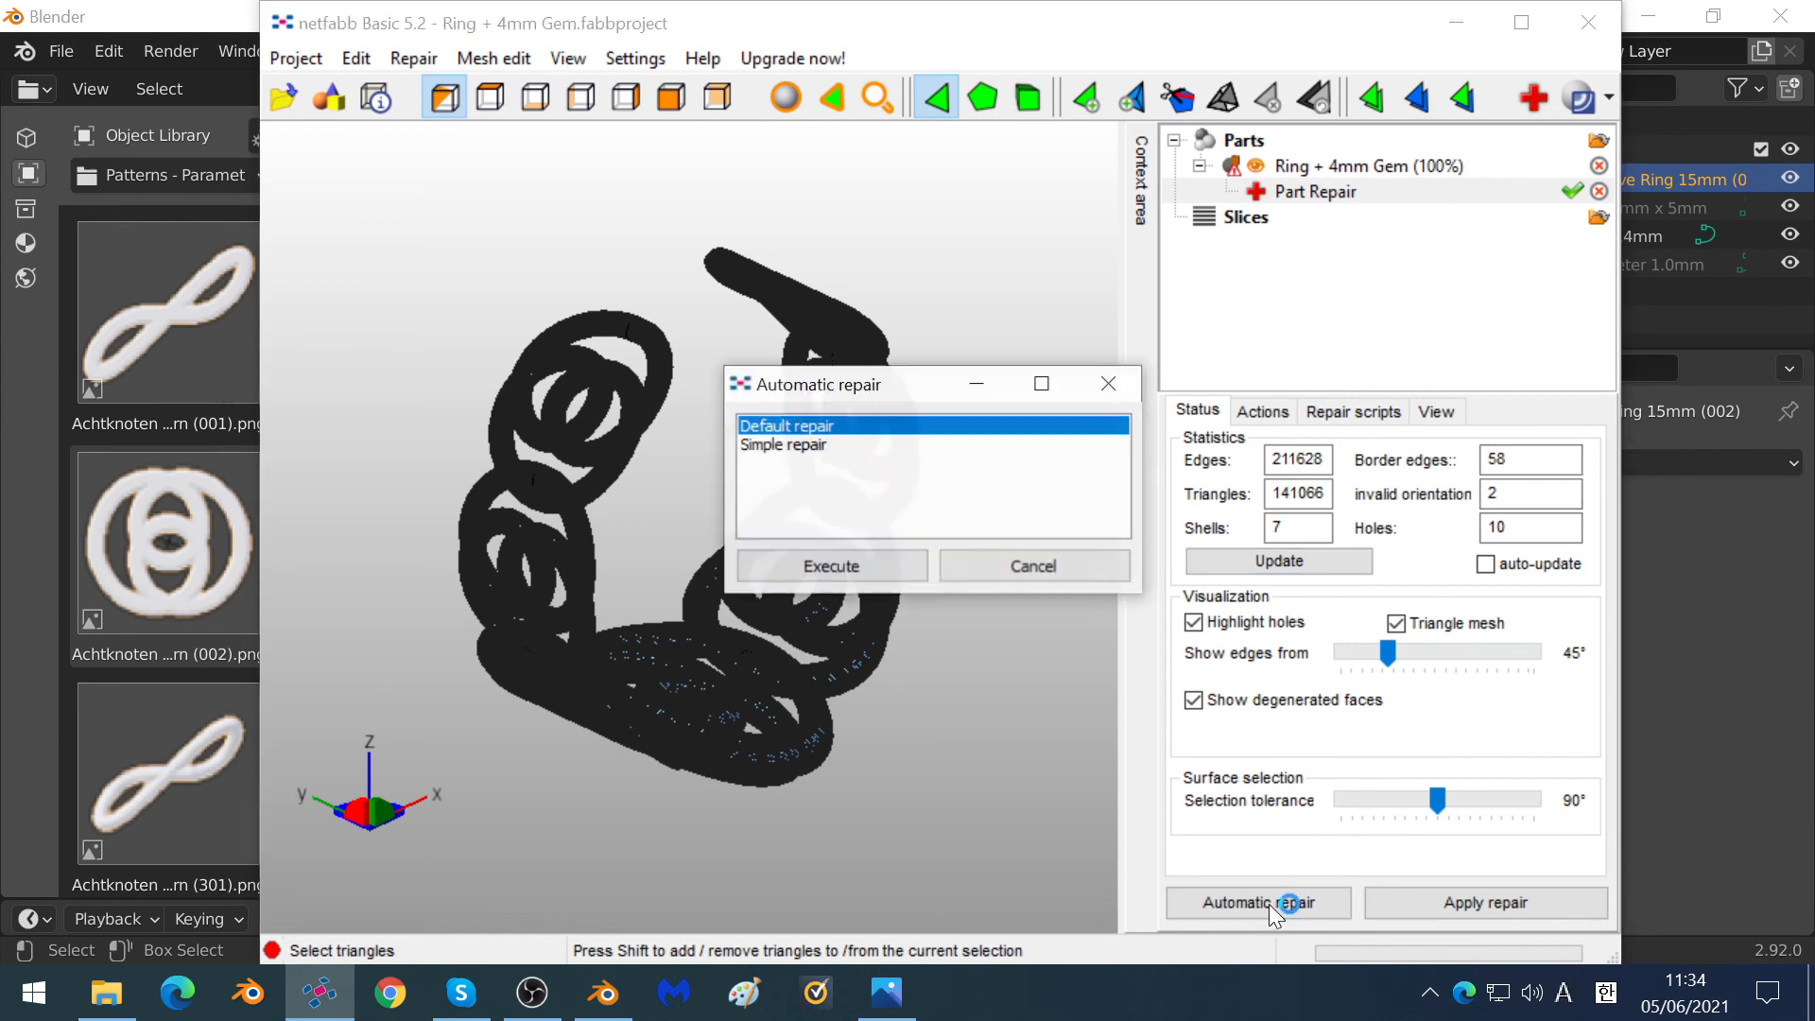
left_click(853, 564)
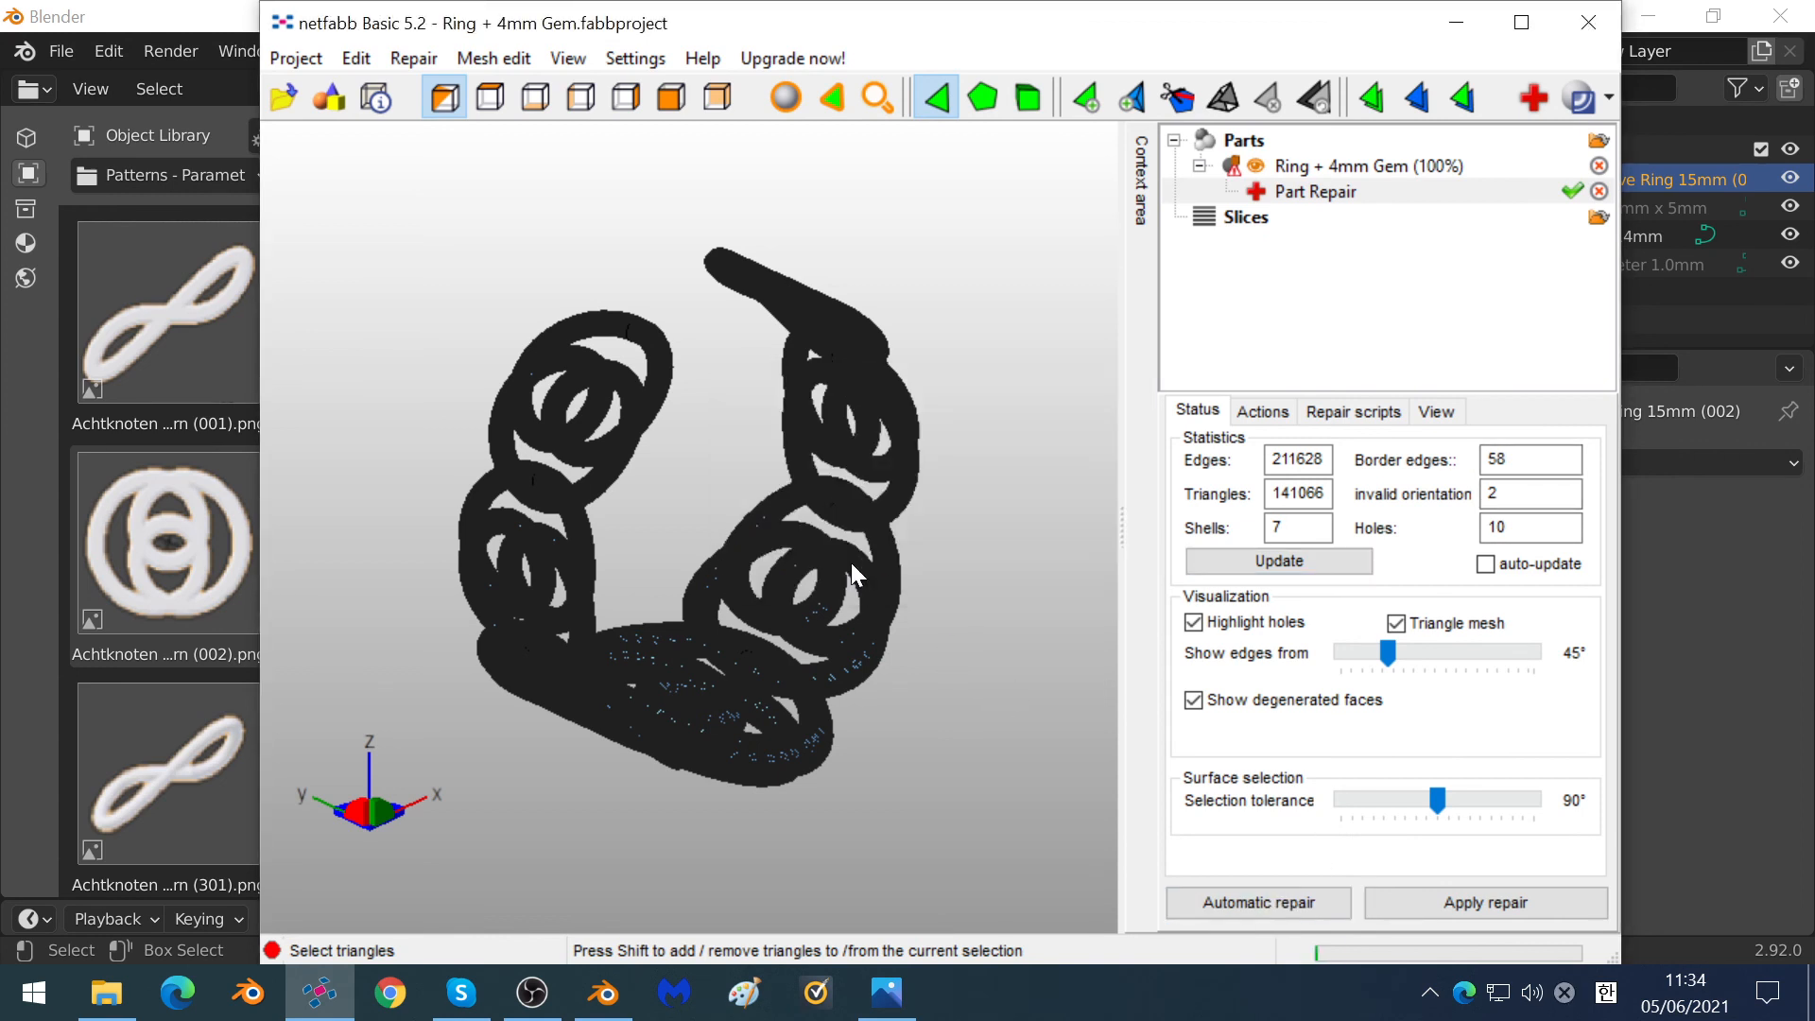
left_click(1282, 564)
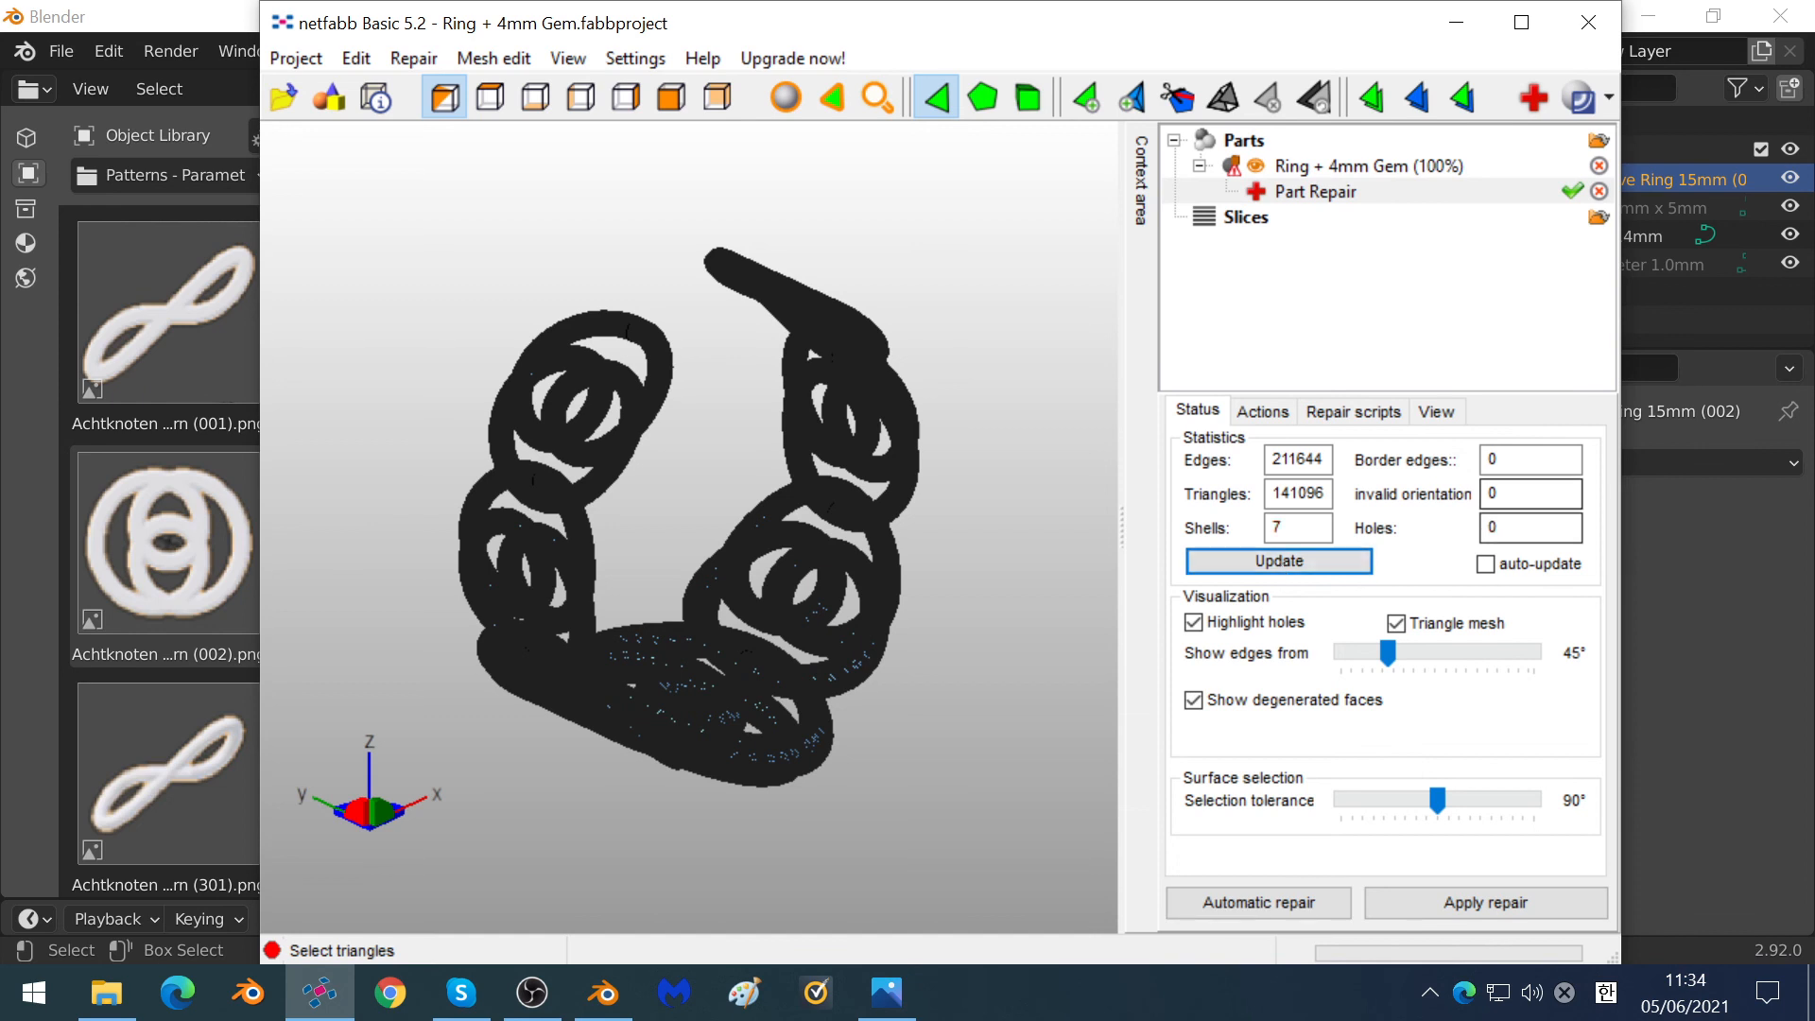
left_click(1515, 903)
left_click(609, 577)
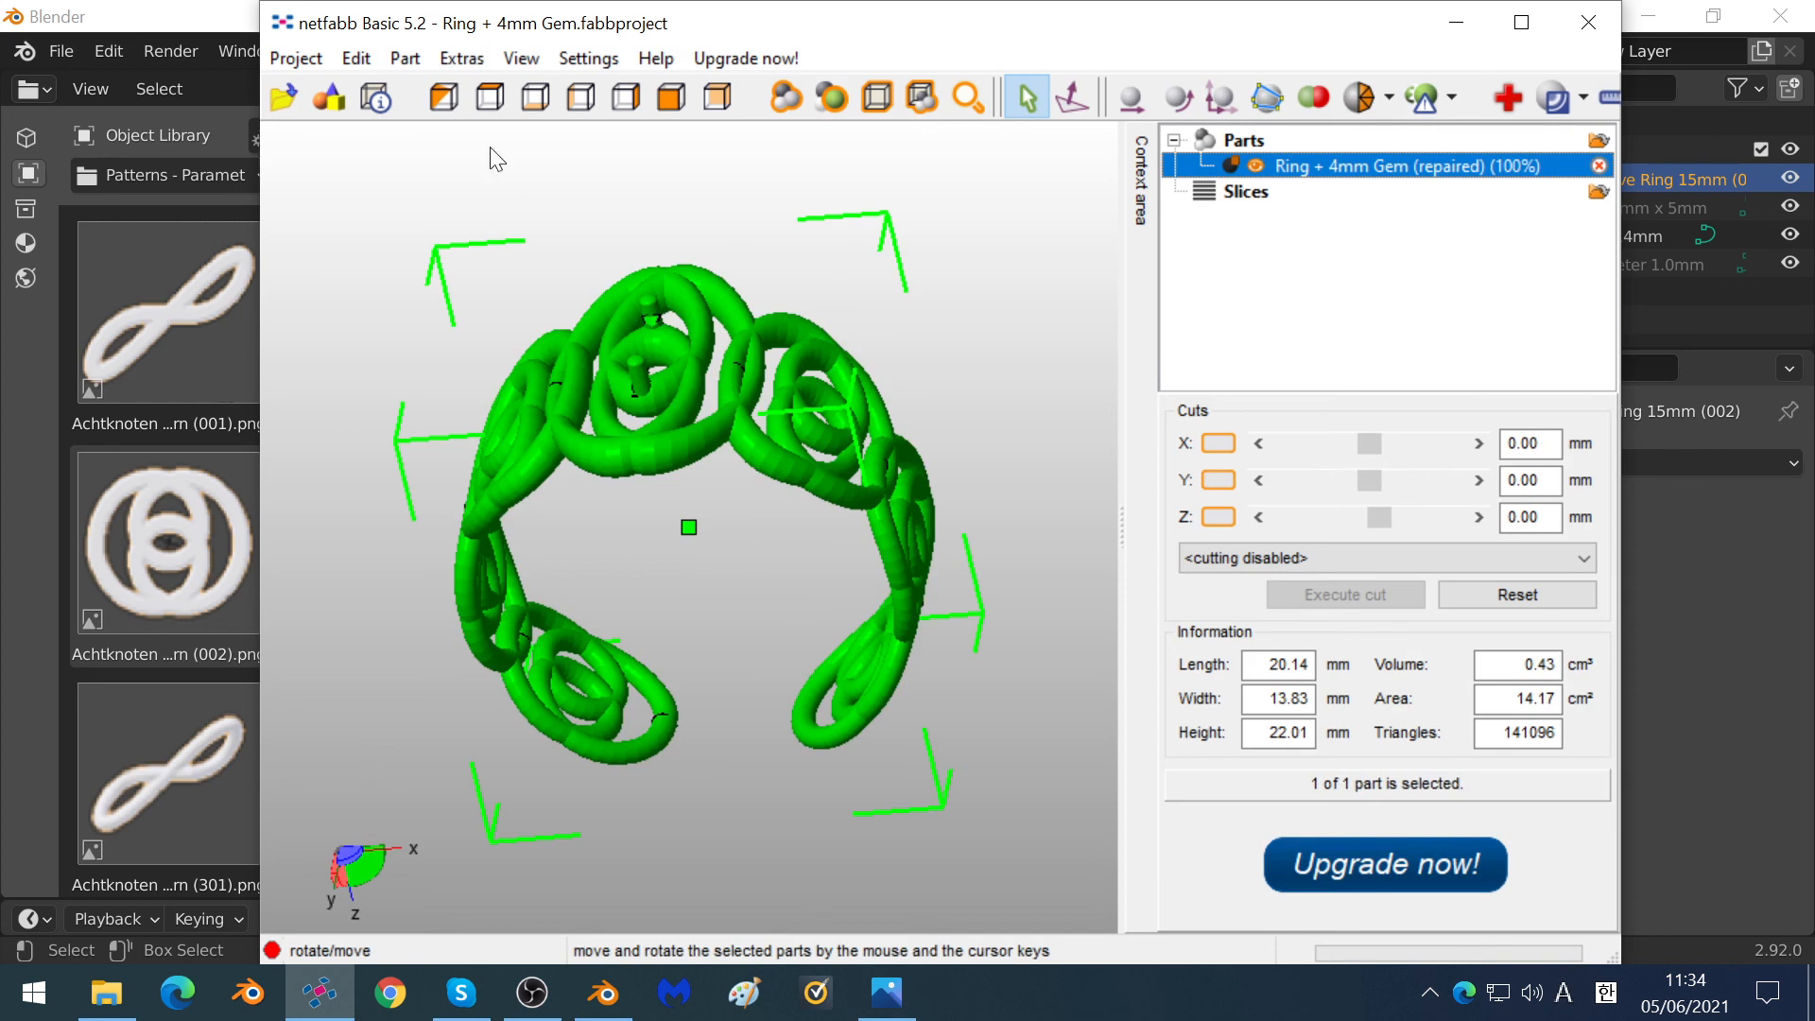
Export the repaired ring as an OBJ over "Ring + 4mm Gem" on the Desktop, running Optimize with a 0.0020 mm tolerance.
left_click(417, 61)
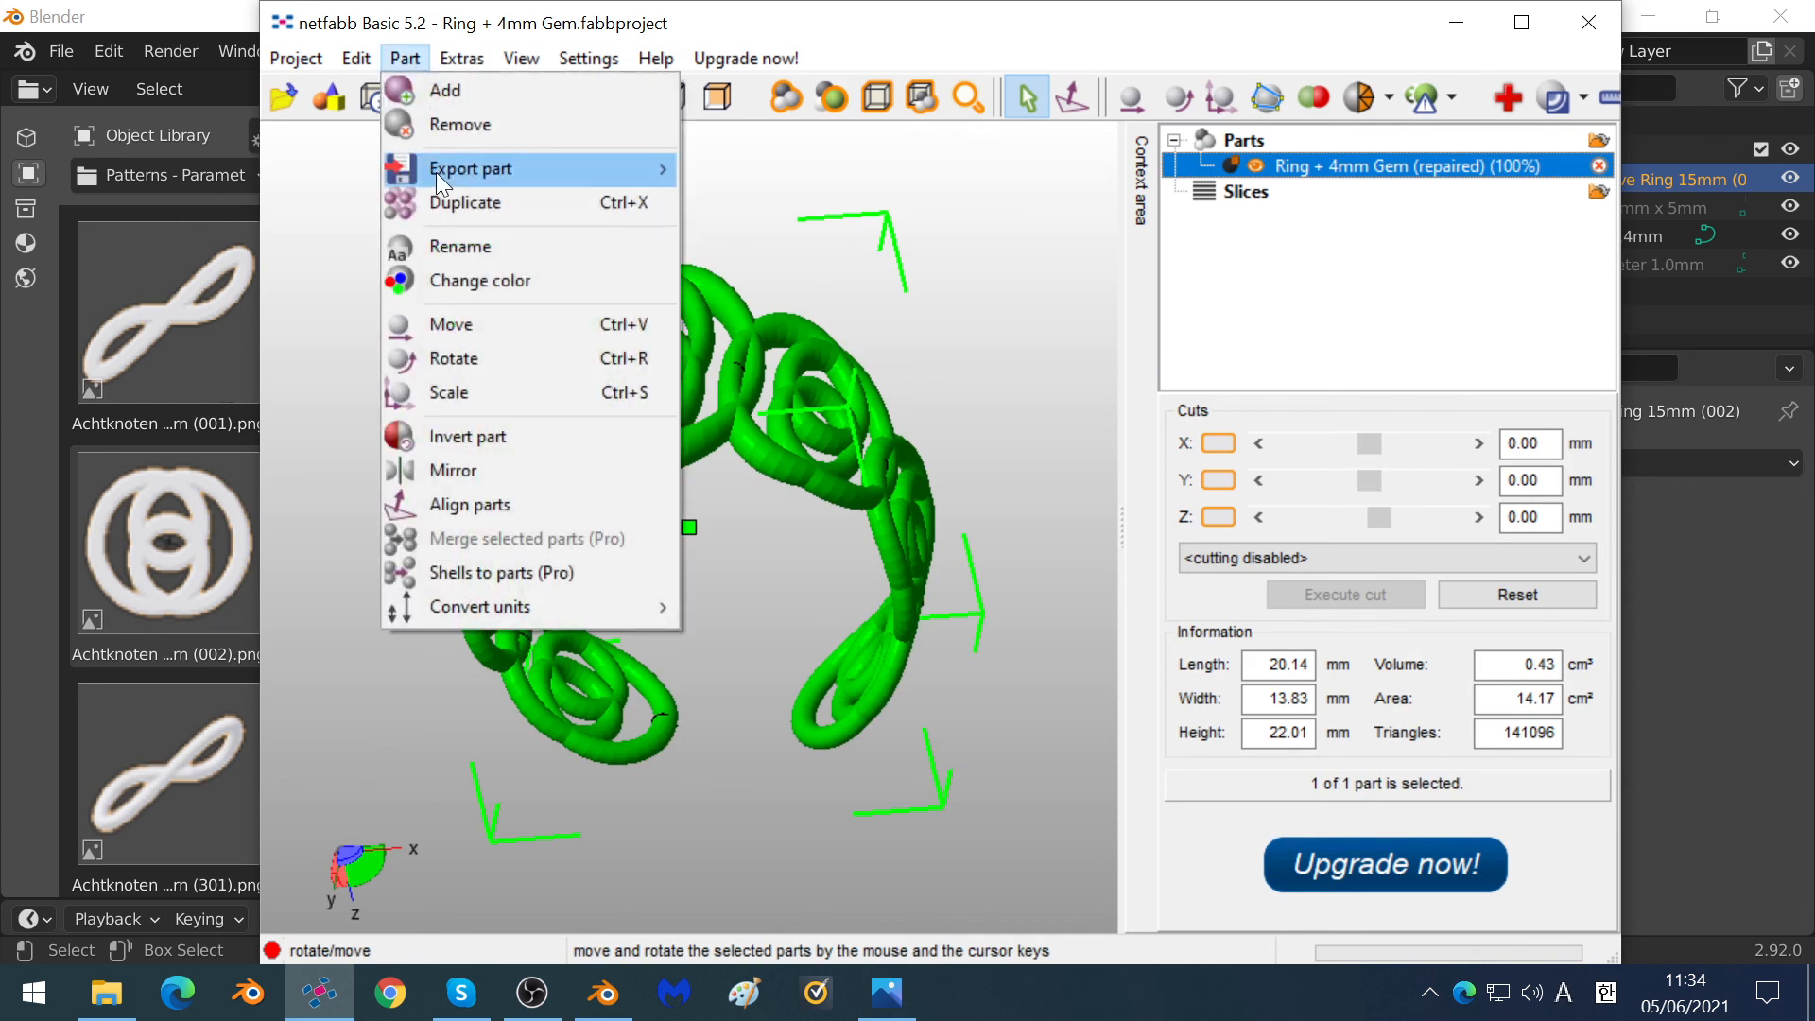
mouse_move(435, 172)
left_click(777, 458)
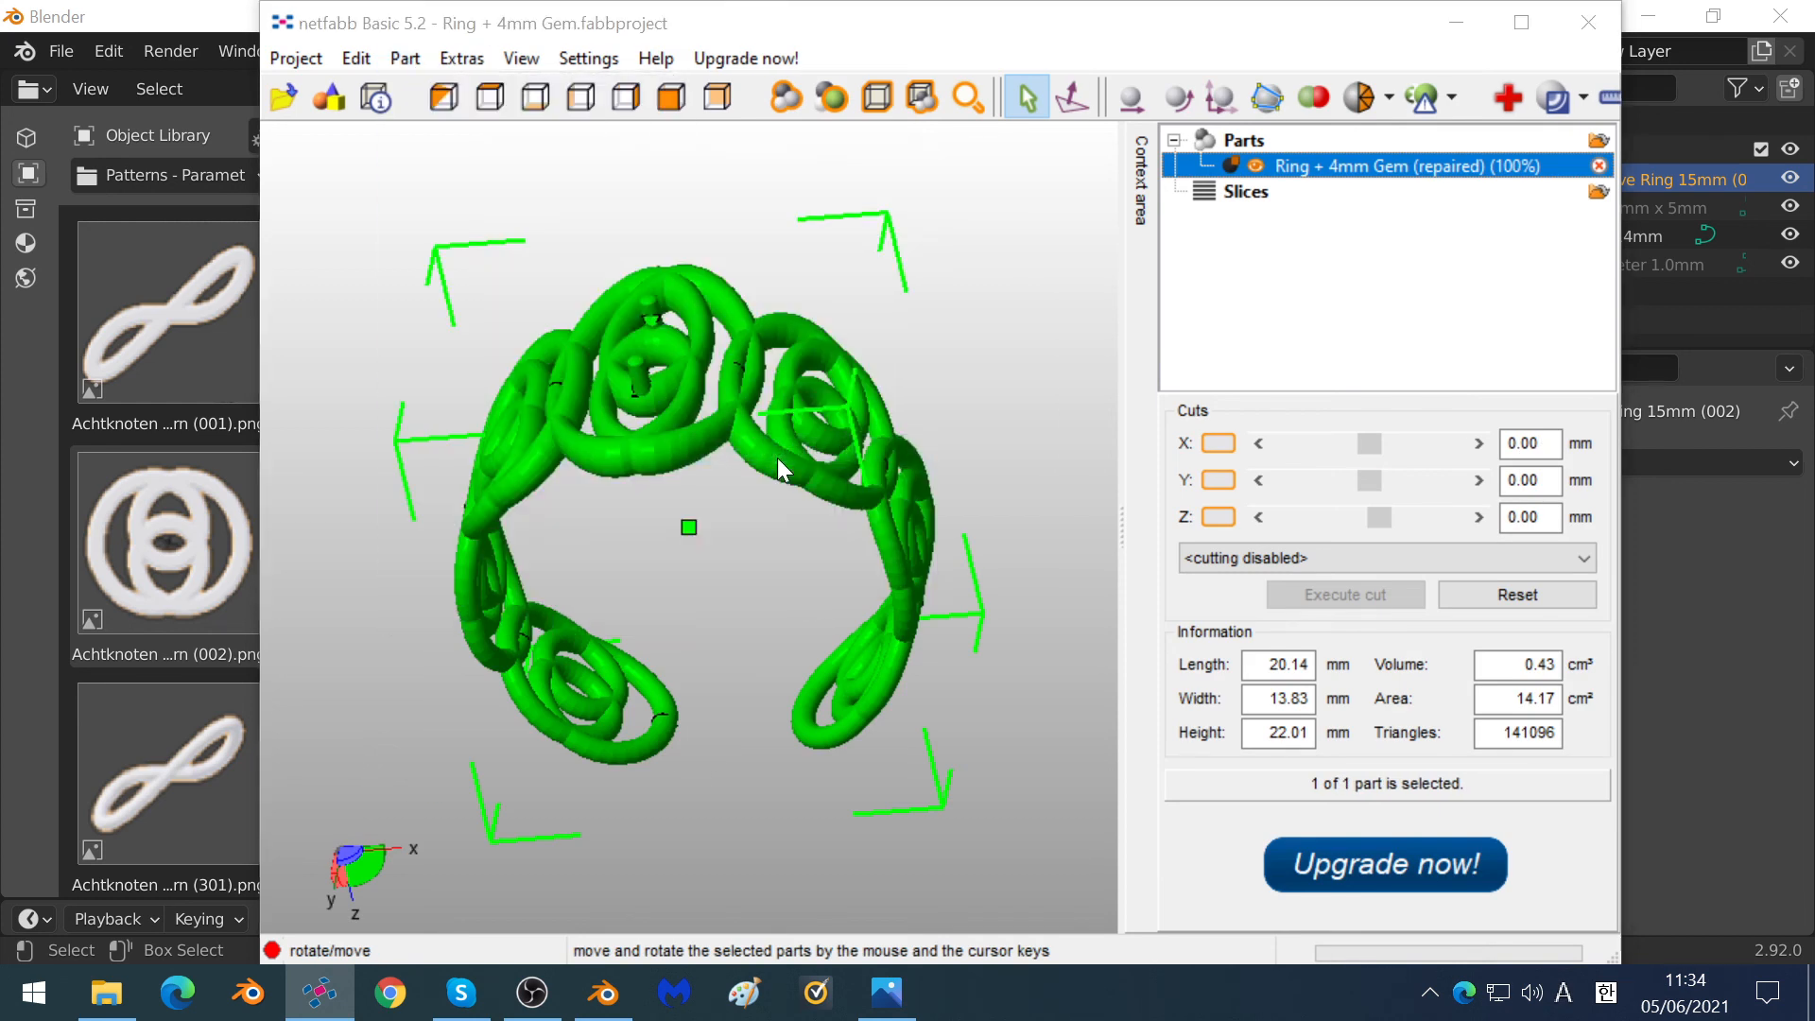
left_click(621, 313)
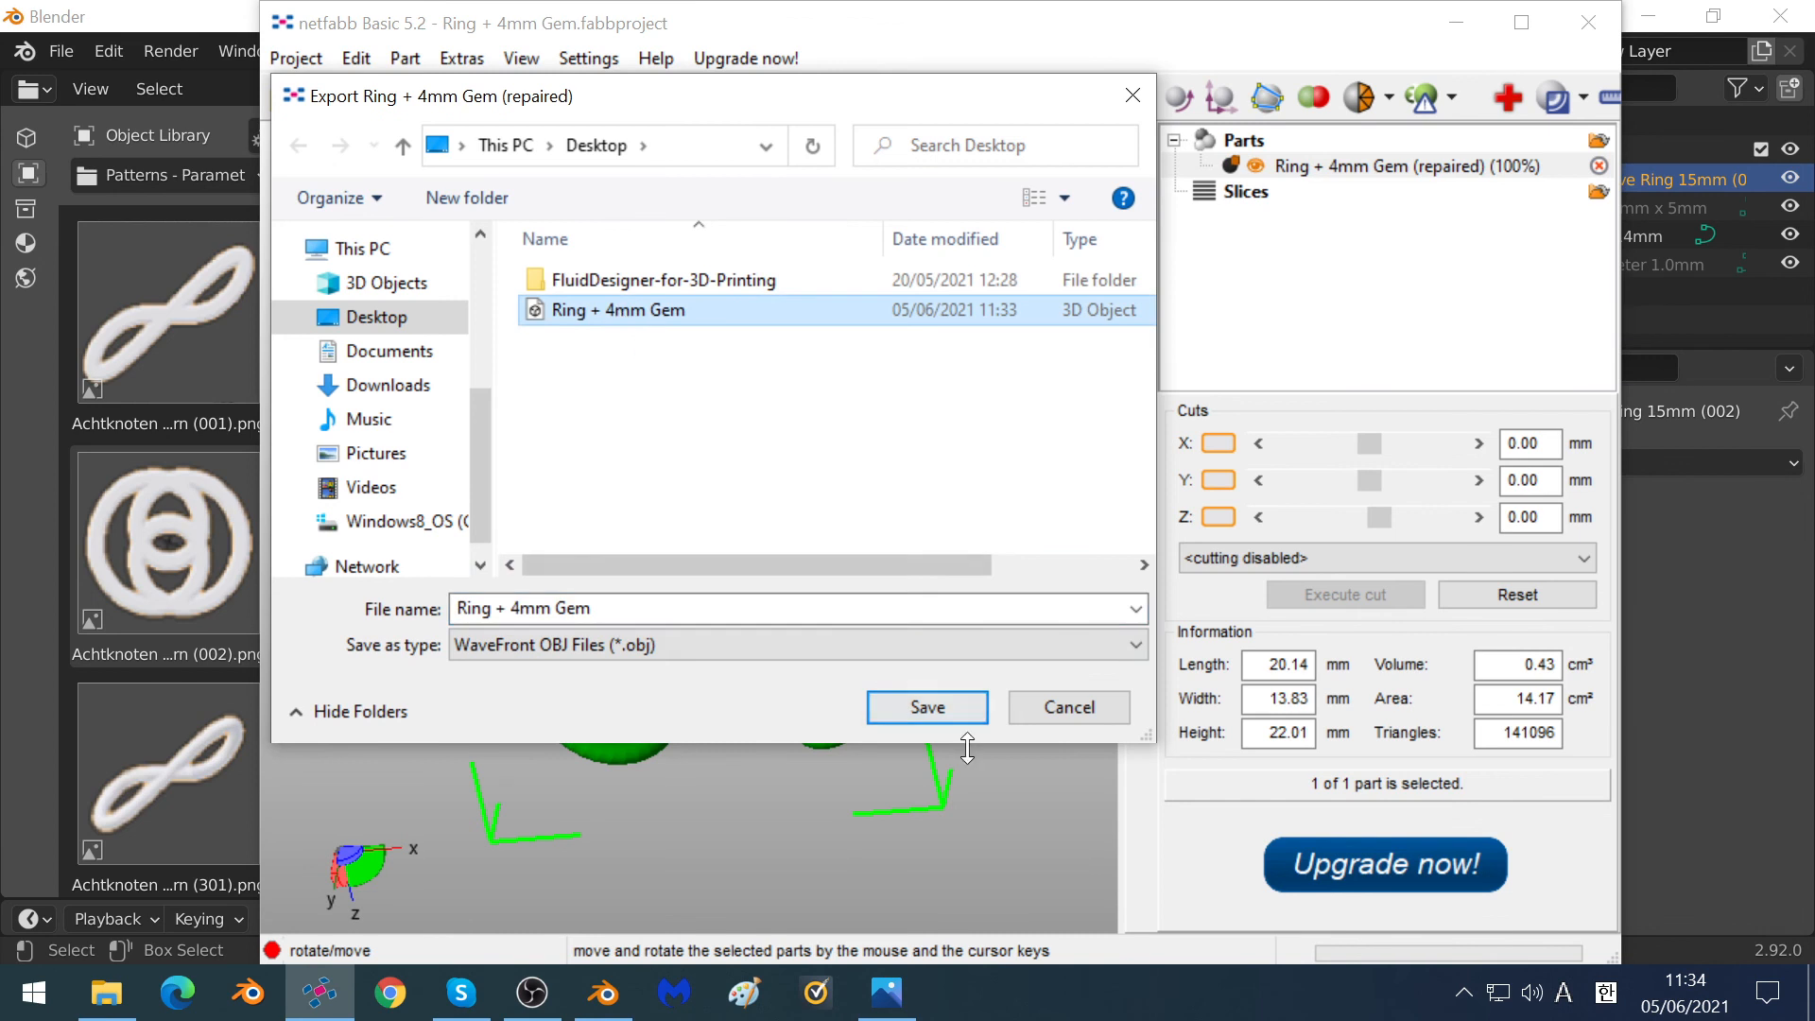
left_click(953, 706)
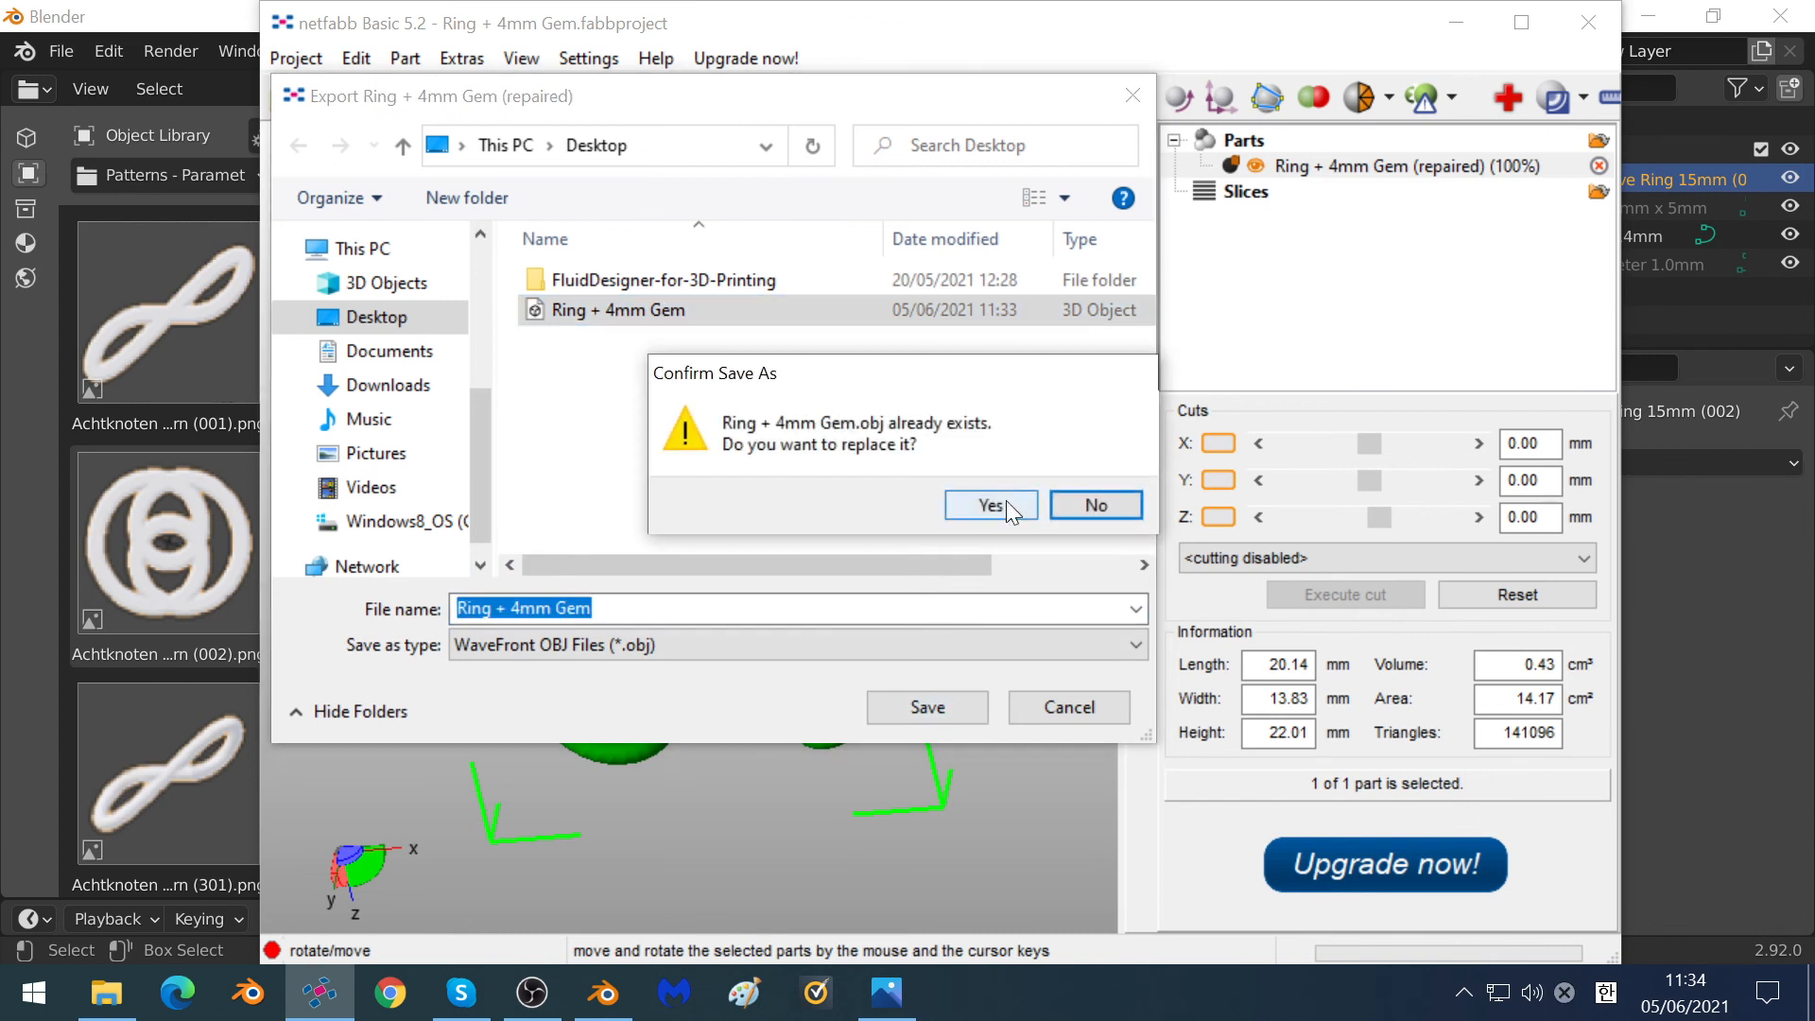
left_click(1006, 501)
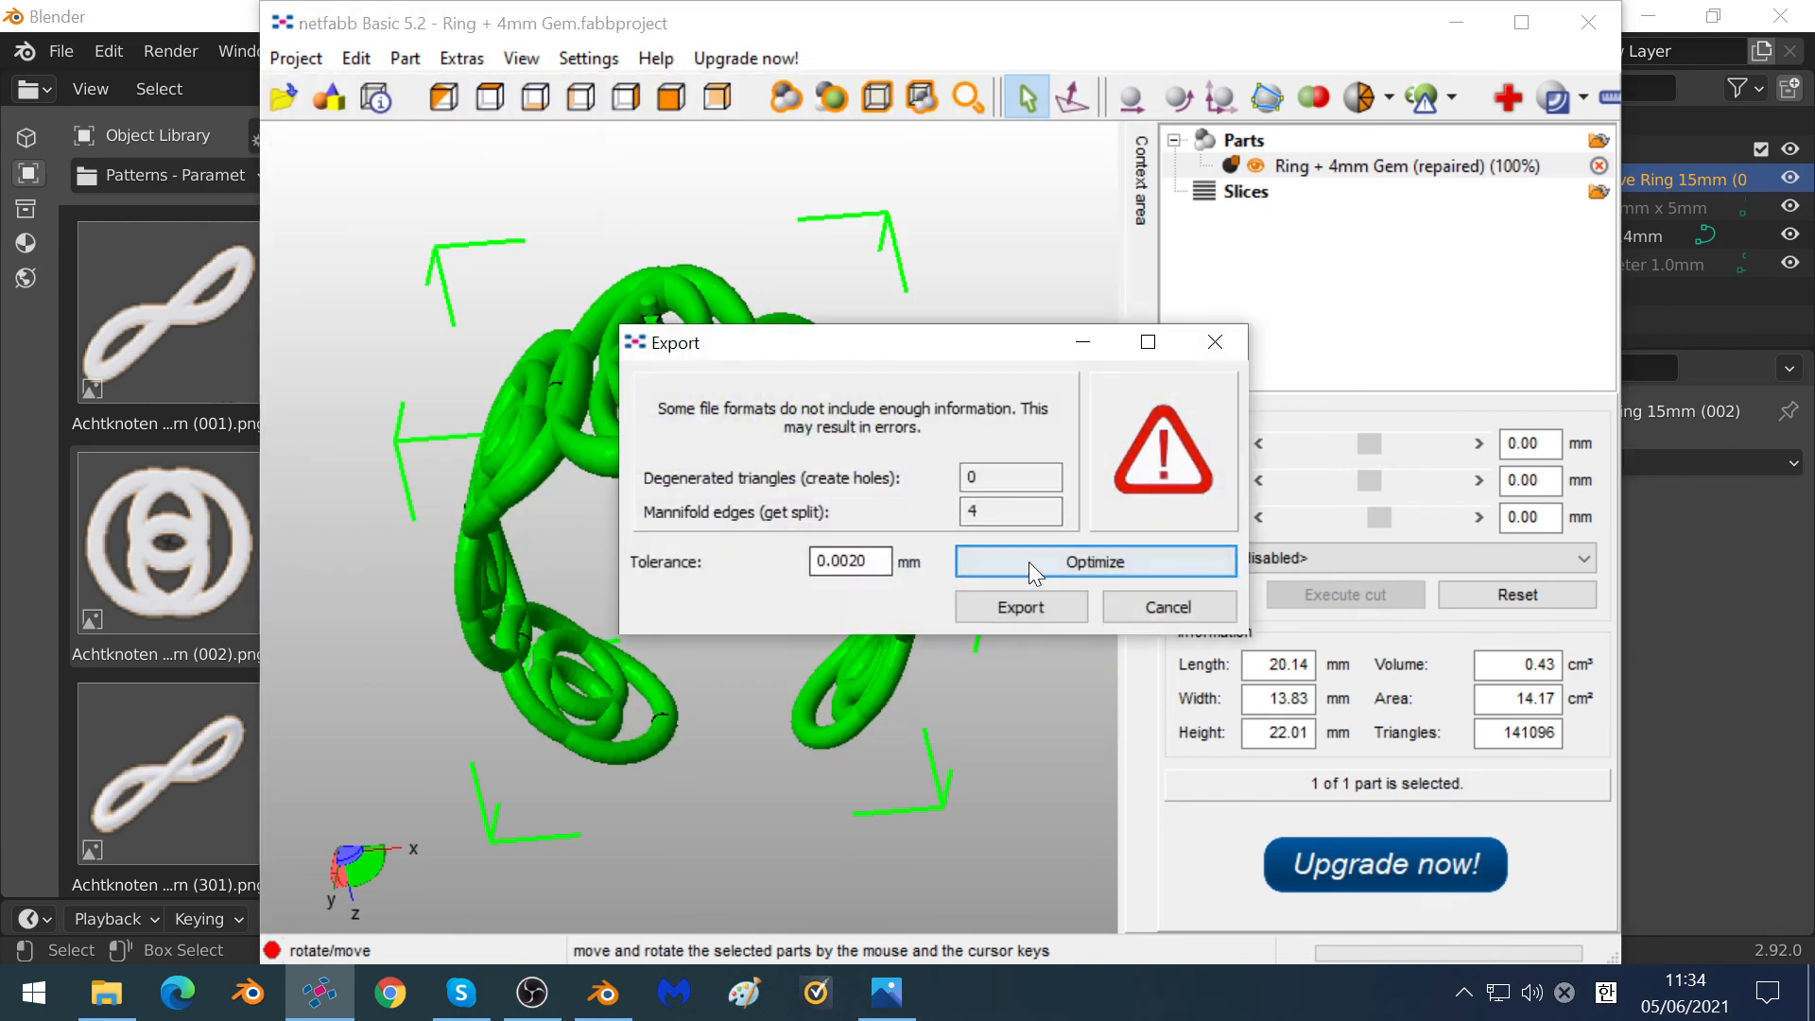
left_click(1095, 561)
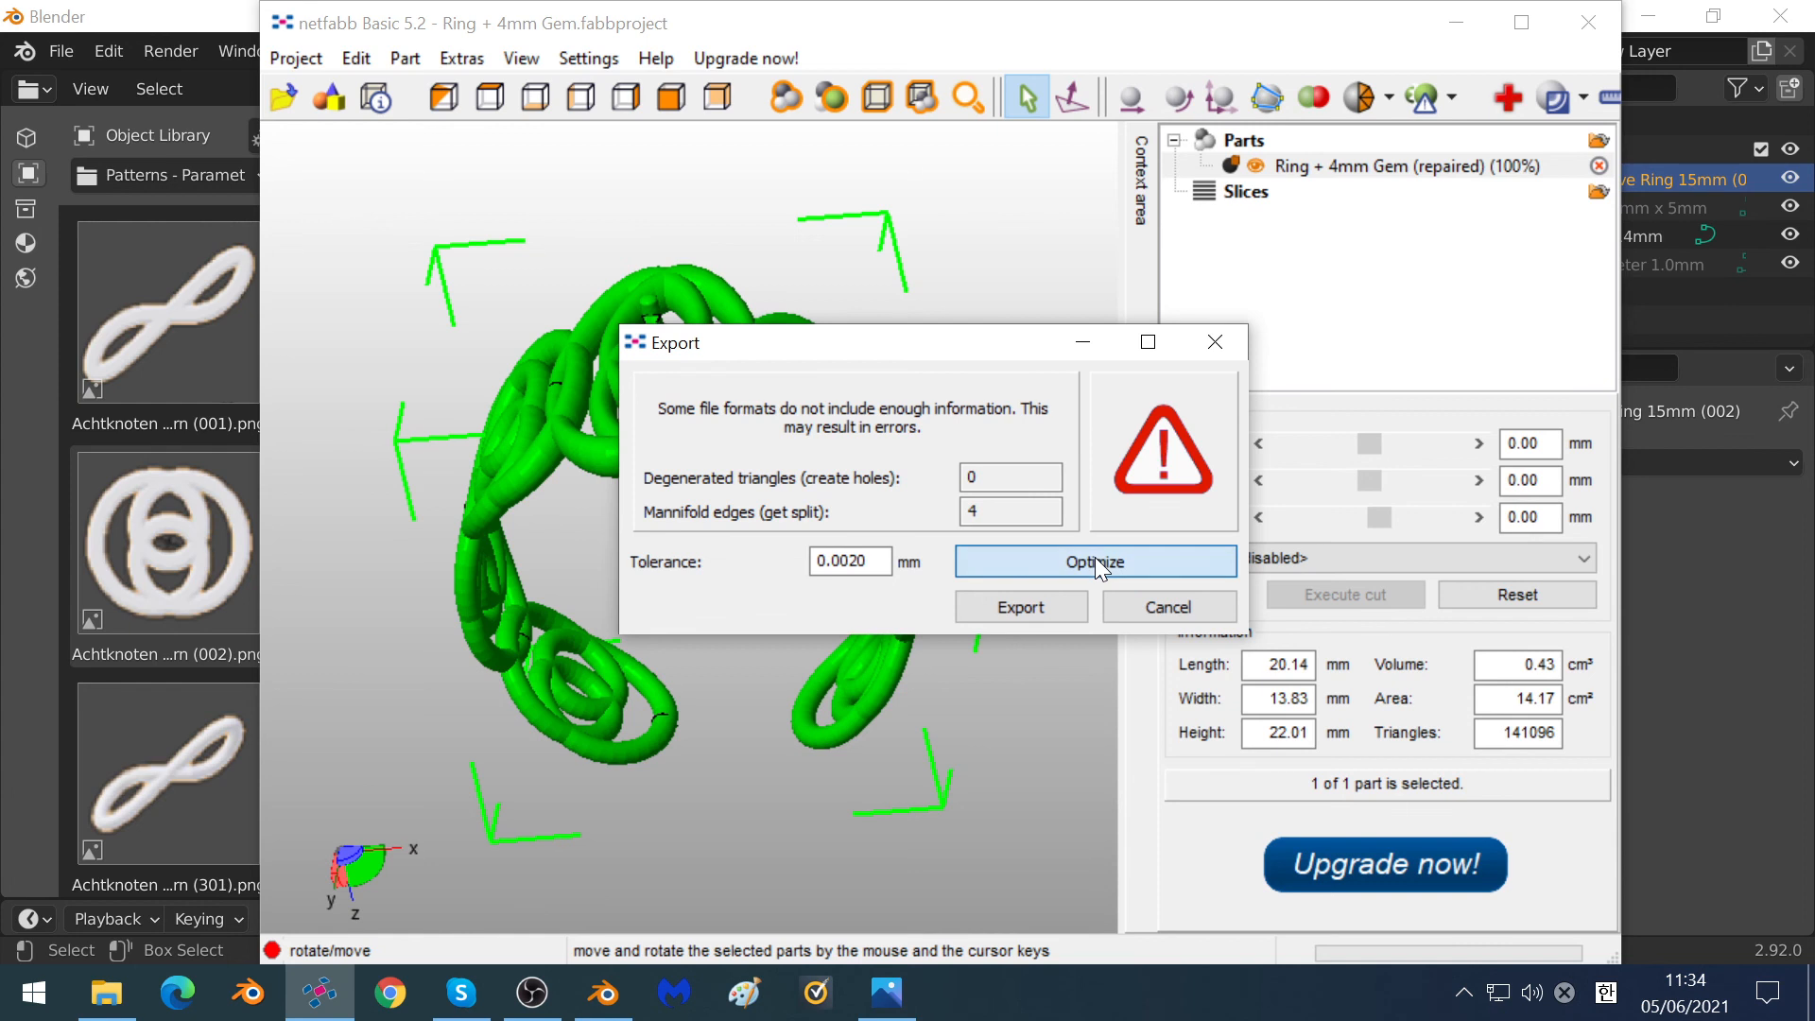
left_click(1021, 606)
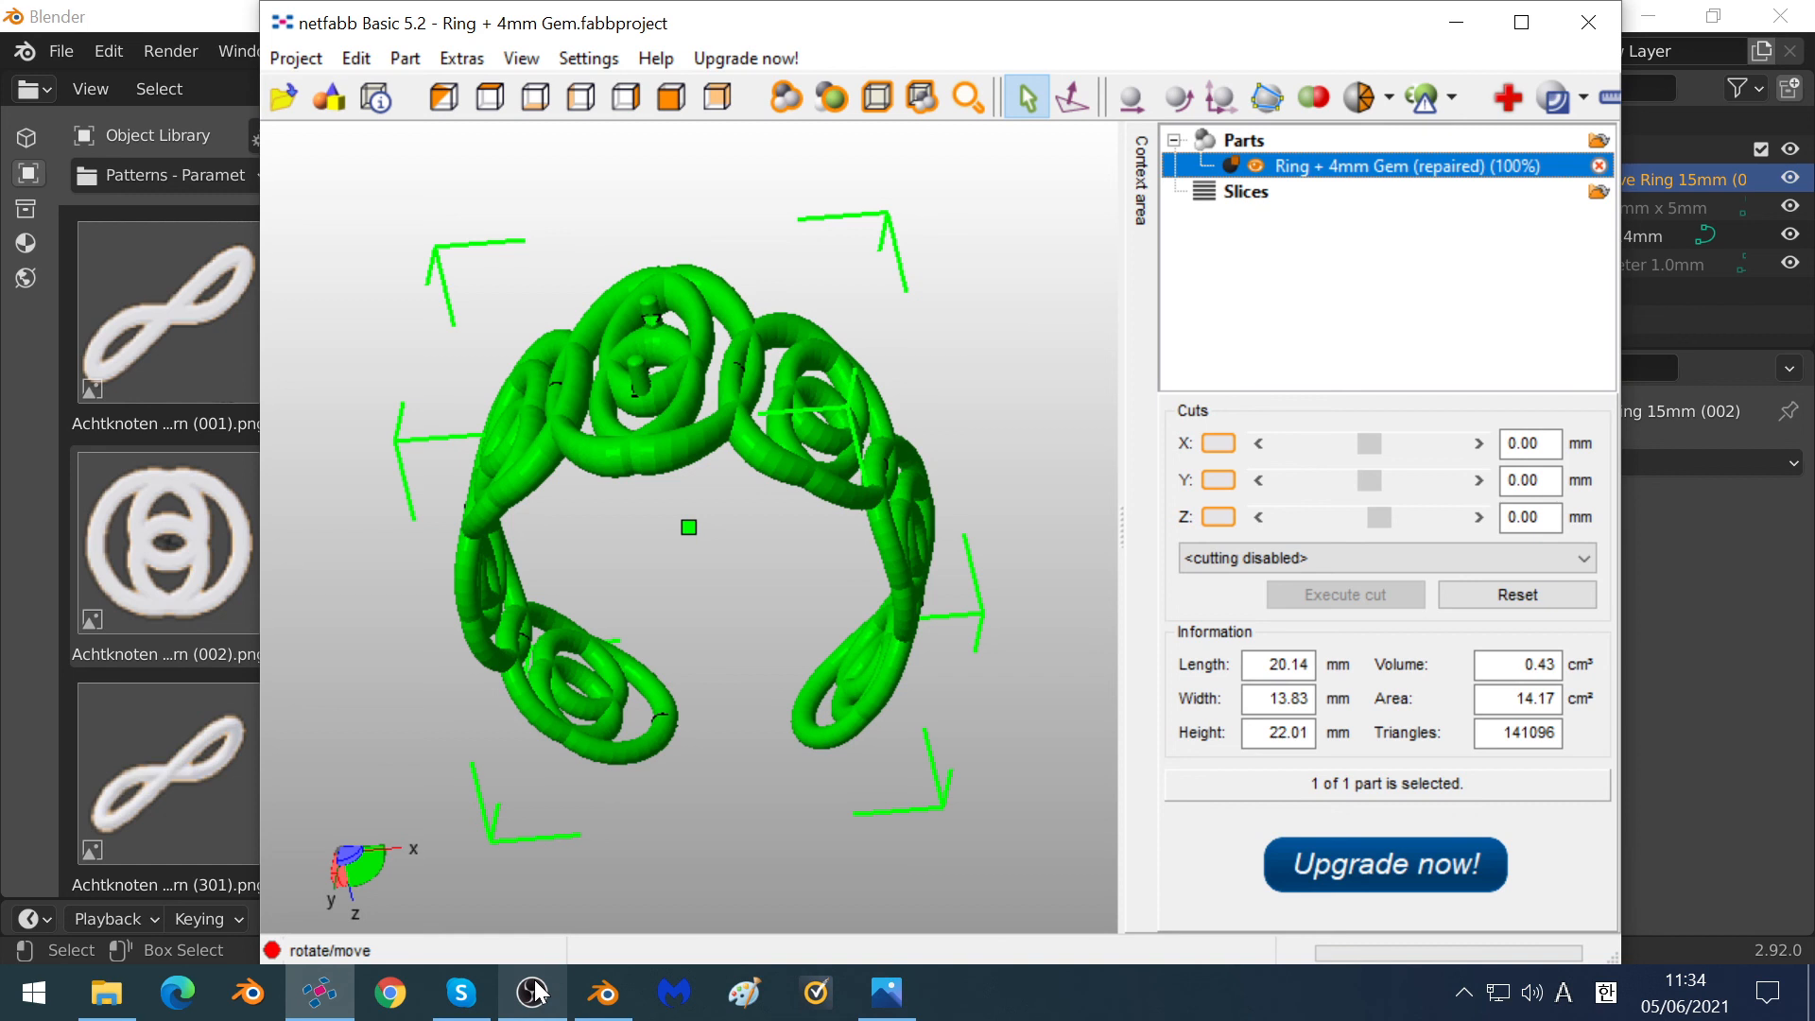
left_click(887, 992)
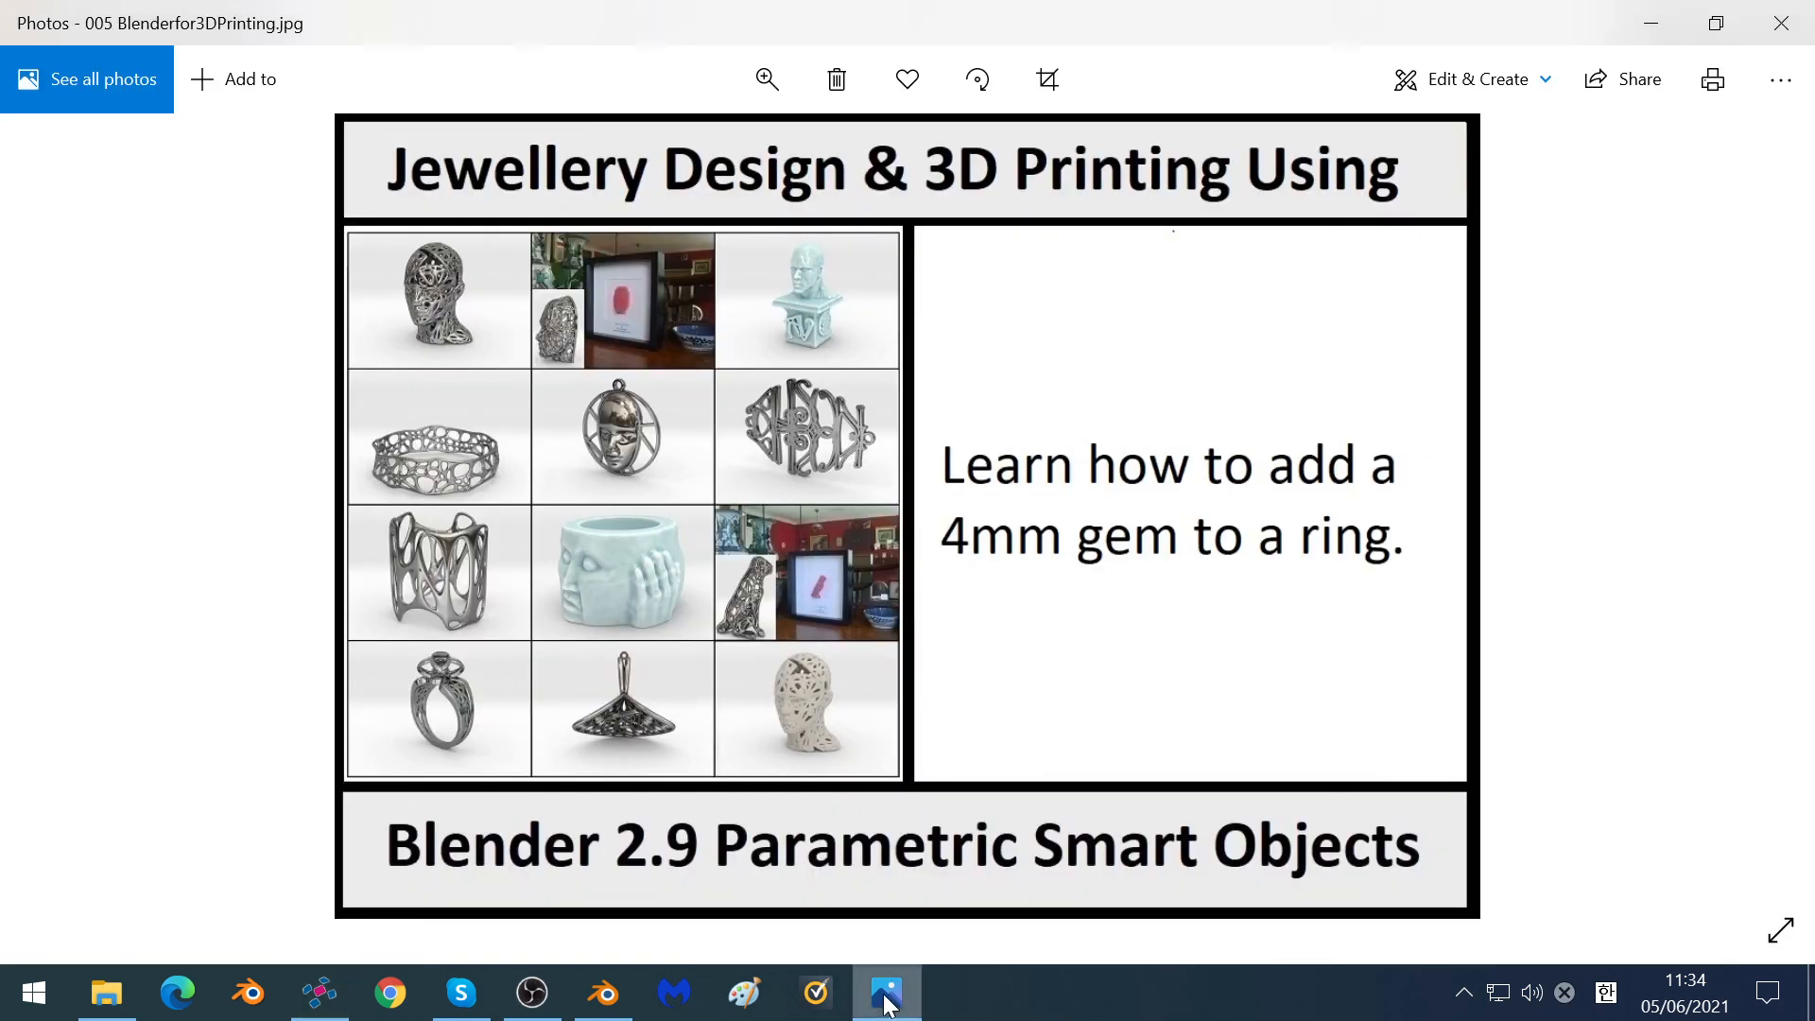